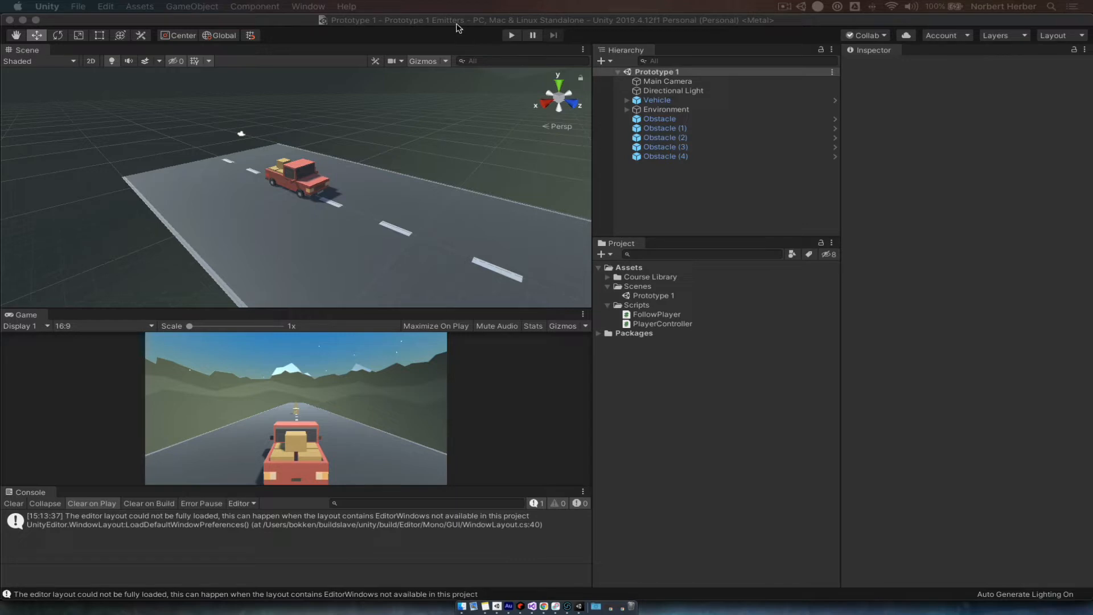
Step: Check the installed Unity version in the About Unity window and close it
{"action": "left_click", "coordinate": [451, 22]}
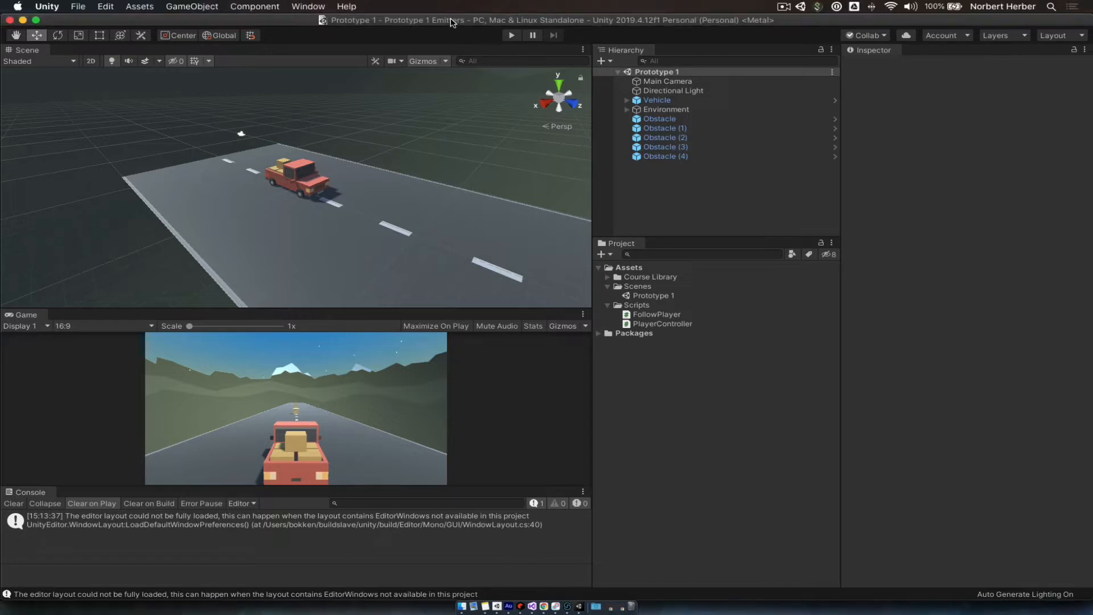
{"action": "left_click", "coordinate": [48, 6]}
{"action": "left_click", "coordinate": [62, 23]}
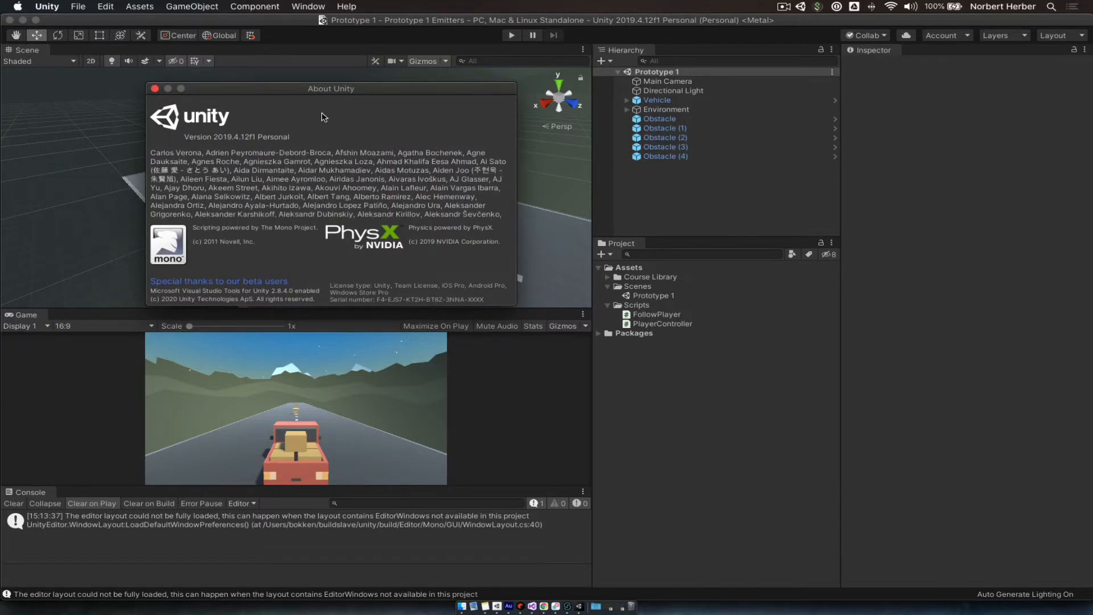
{"action": "left_click", "coordinate": [154, 90]}
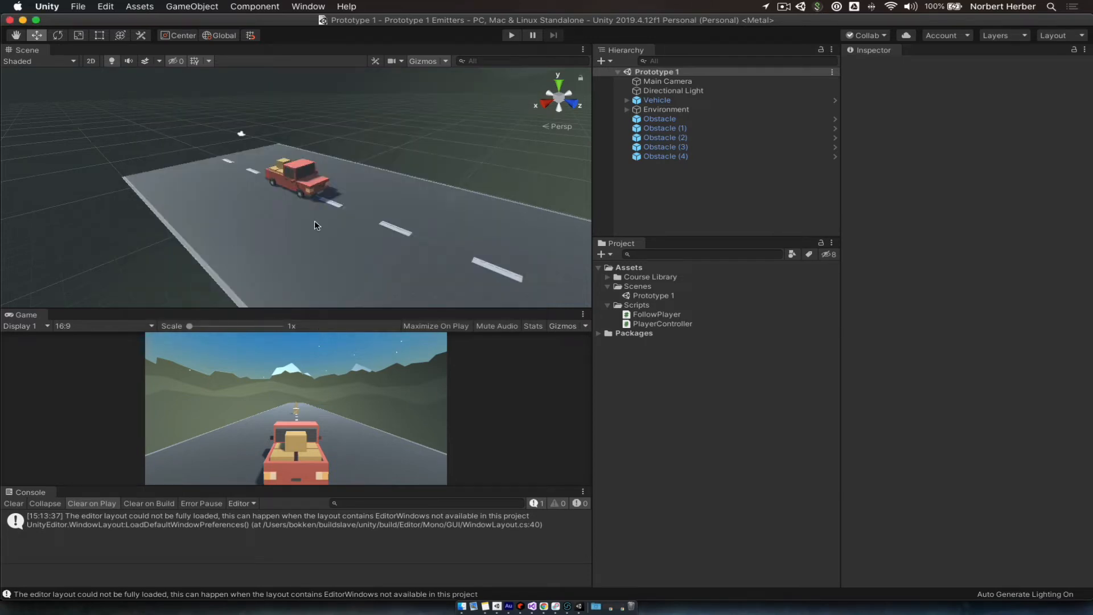
Step: Switch to Chrome and review the Unit 1 - Player Control project page's summary, version selector and lesson list
{"action": "key", "text": "super+Tab"}
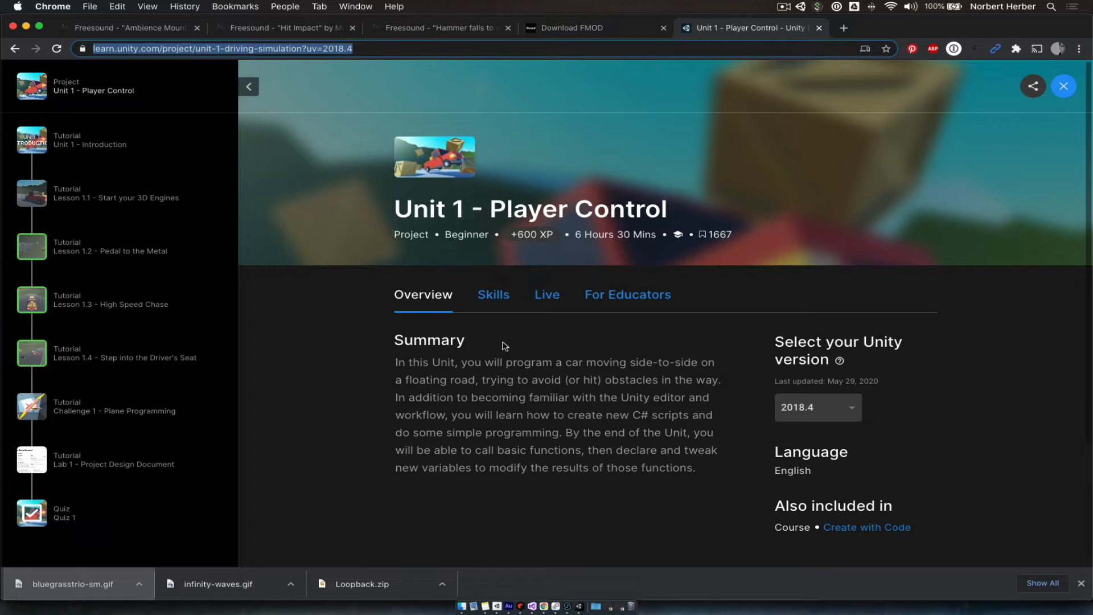
{"action": "scroll", "coordinate": [526, 444], "scroll_direction": "down", "scroll_amount": 3}
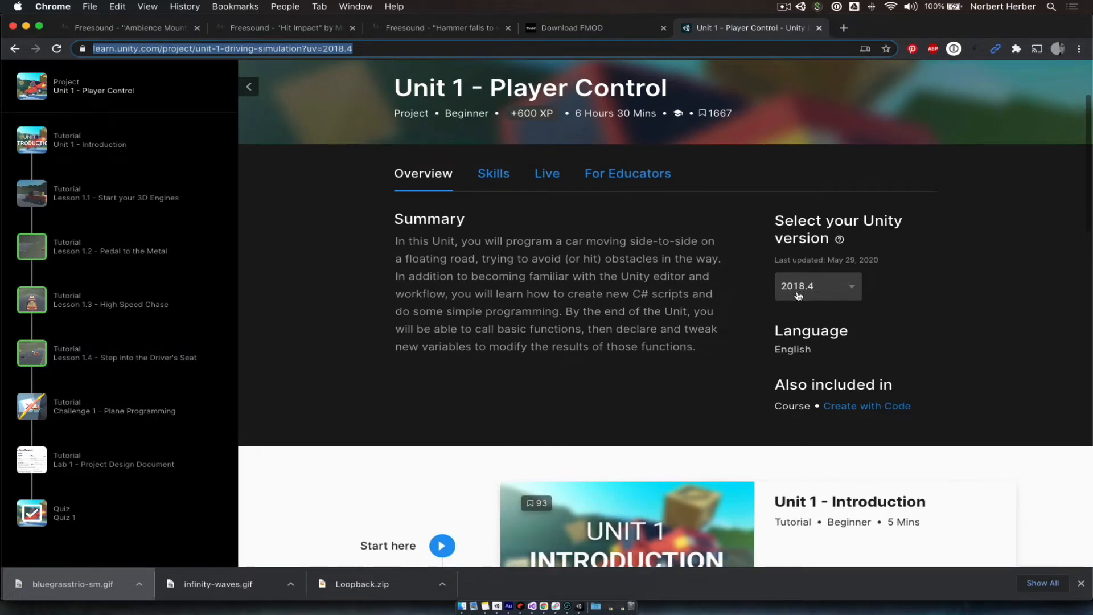
{"action": "scroll", "coordinate": [766, 361], "scroll_direction": "down", "scroll_amount": 5}
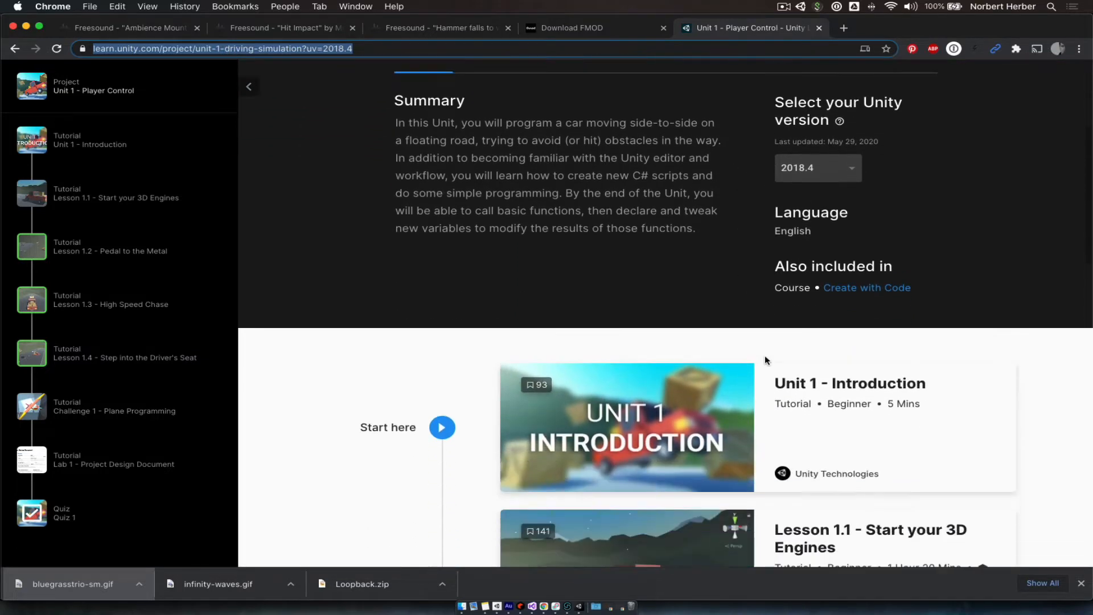
{"action": "scroll", "coordinate": [766, 360], "scroll_direction": "up", "scroll_amount": 7}
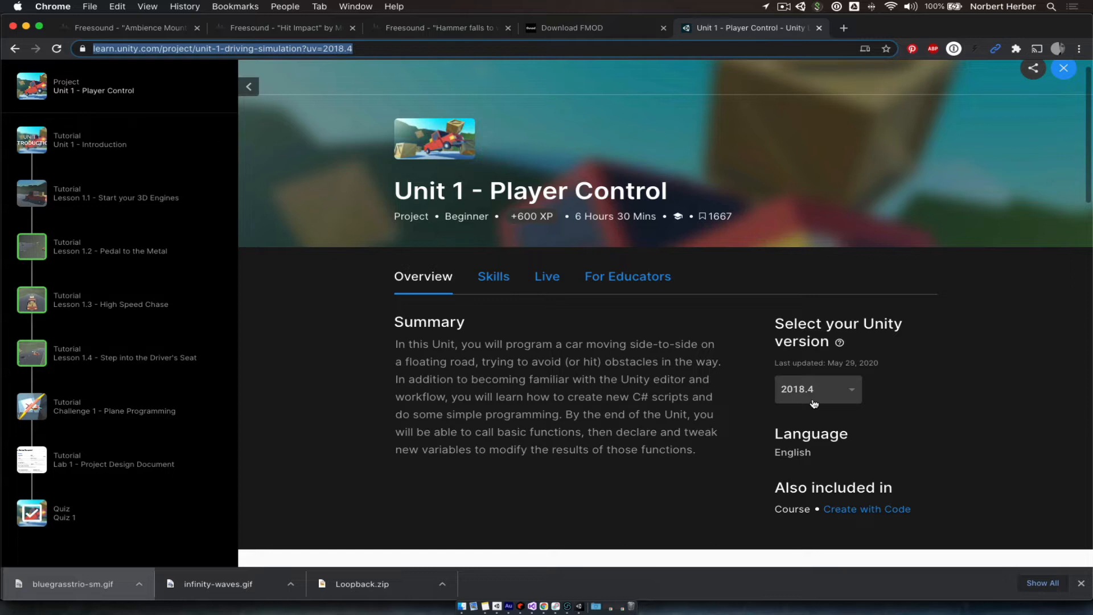
{"action": "scroll", "coordinate": [729, 438], "scroll_direction": "up", "scroll_amount": 1}
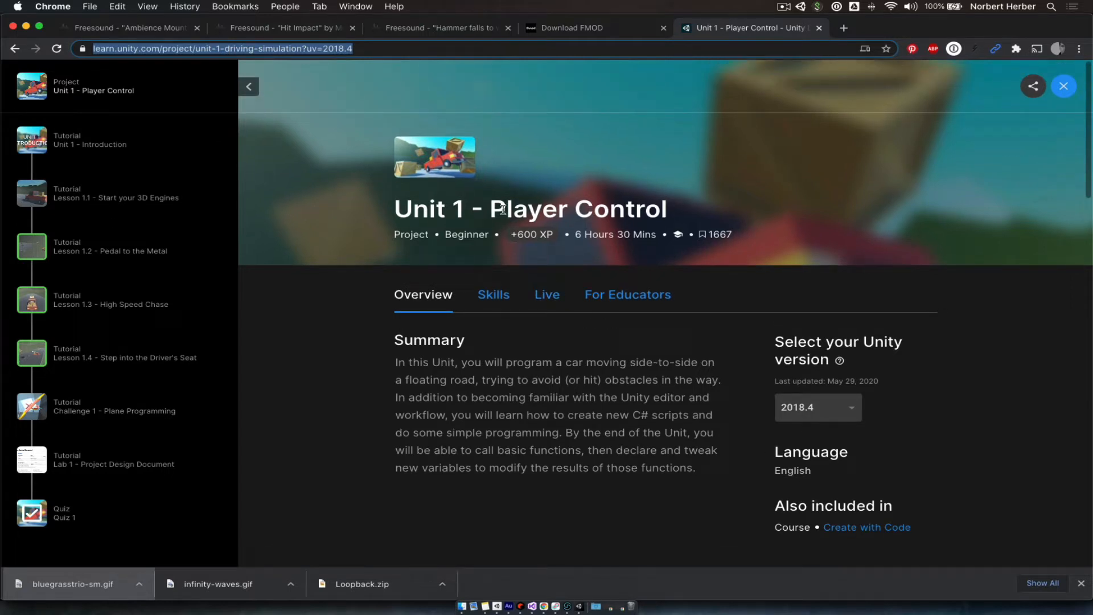
Step: Switch back to Unity, play-test the Prototype 1 driving scene and stop it
{"action": "key", "text": "super+Tab"}
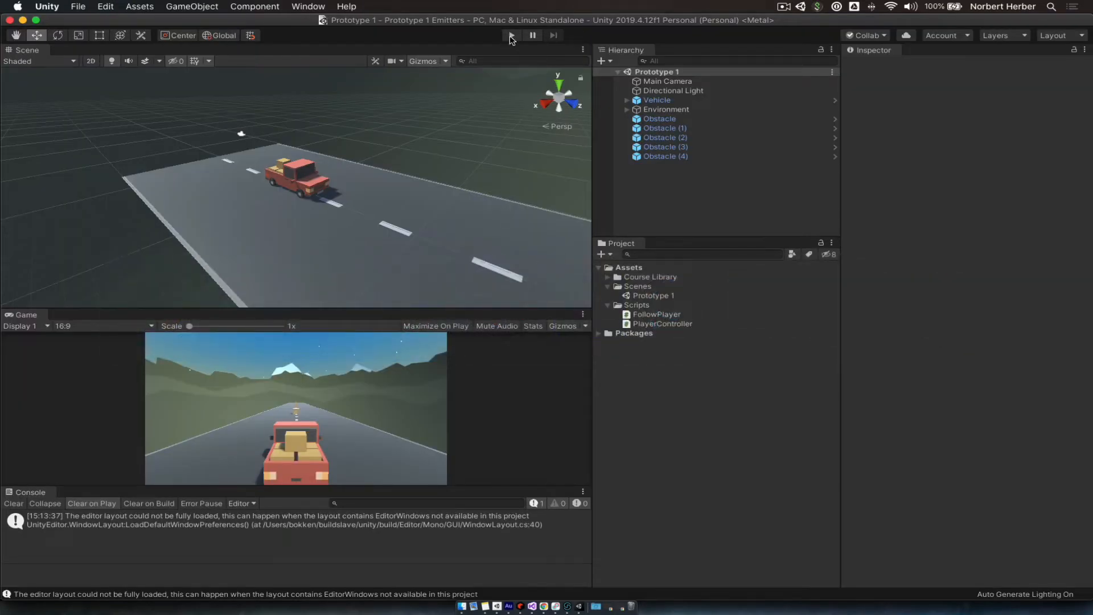
{"action": "left_click", "coordinate": [511, 35]}
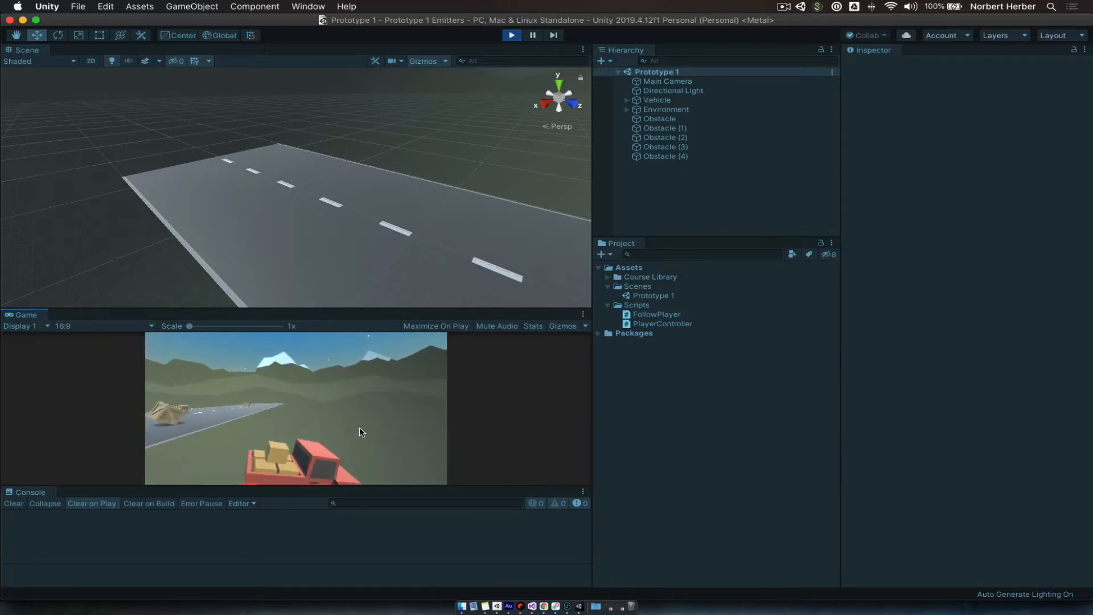
{"action": "left_click", "coordinate": [516, 36]}
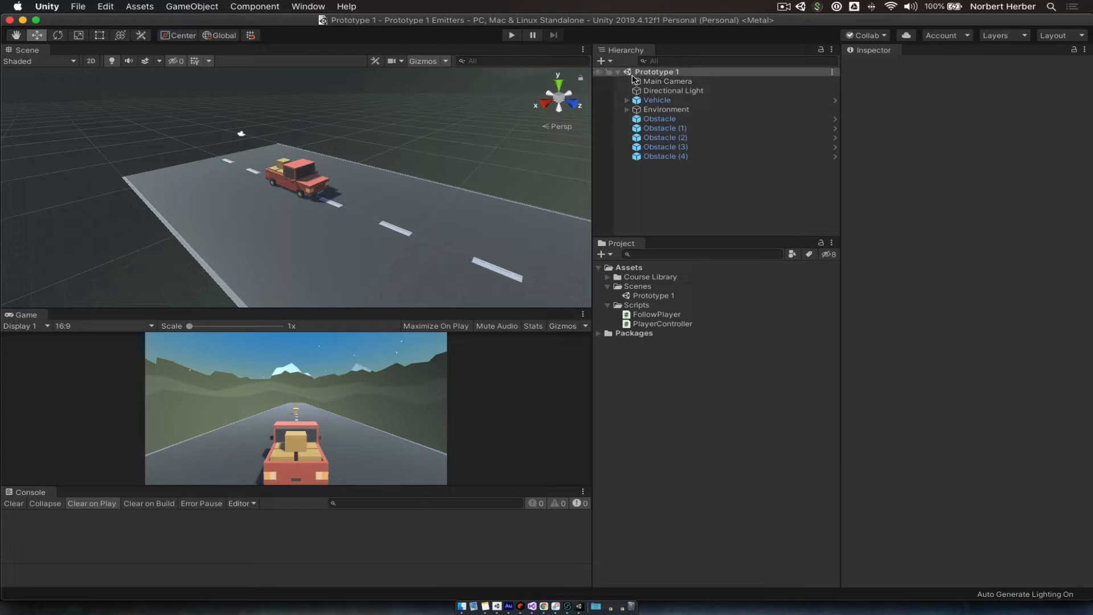
Step: Run the game again, steer the vehicle left and right and drive it forward, and stop play mode
{"action": "left_click", "coordinate": [510, 36]}
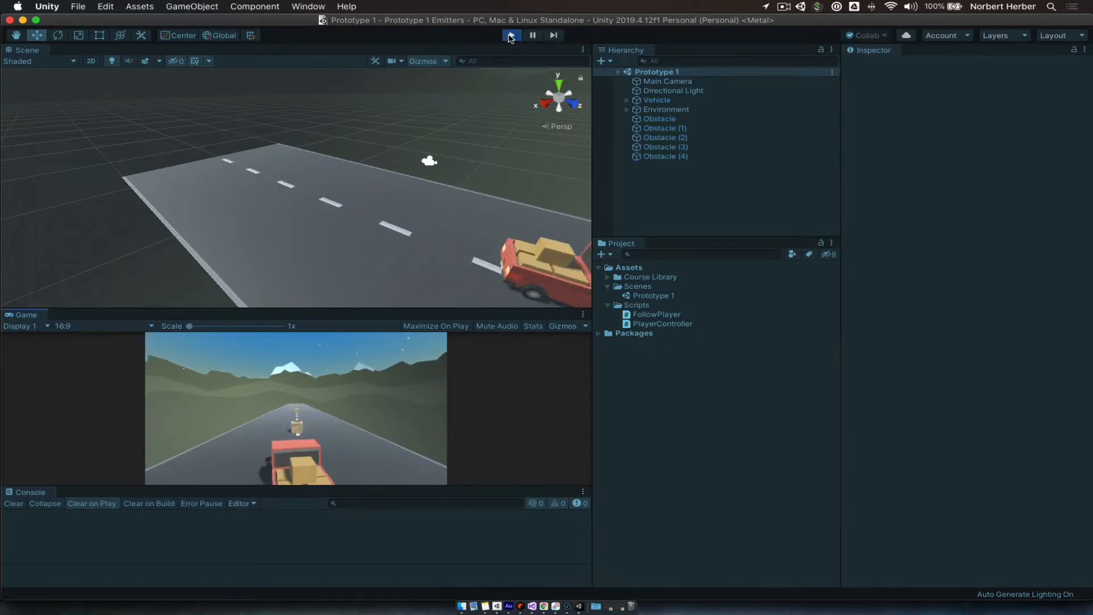
{"action": "key", "text": "Left"}
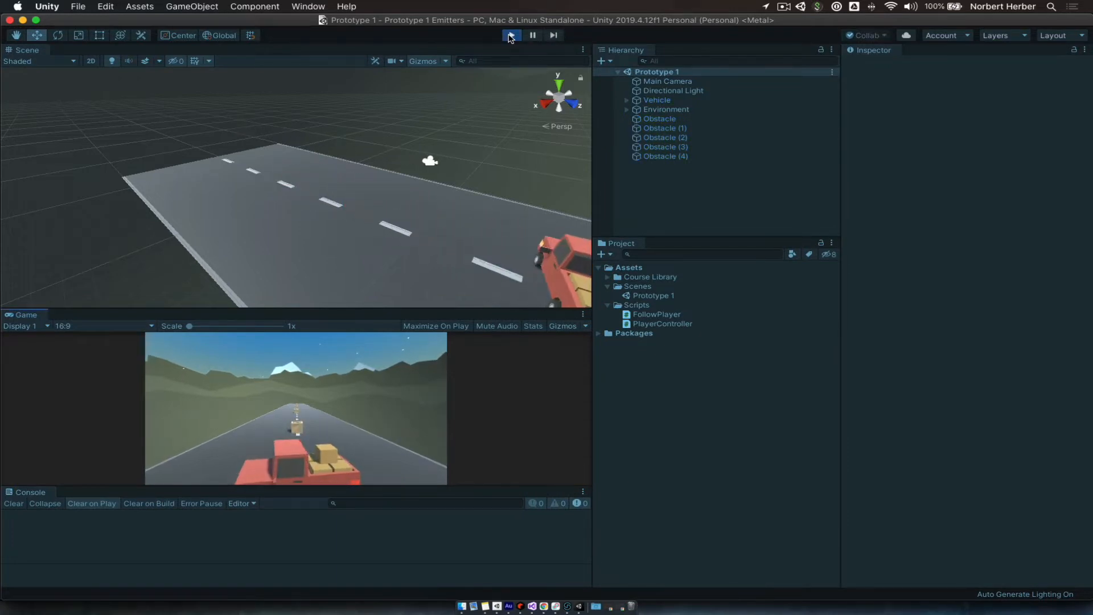
{"action": "key", "text": "Right"}
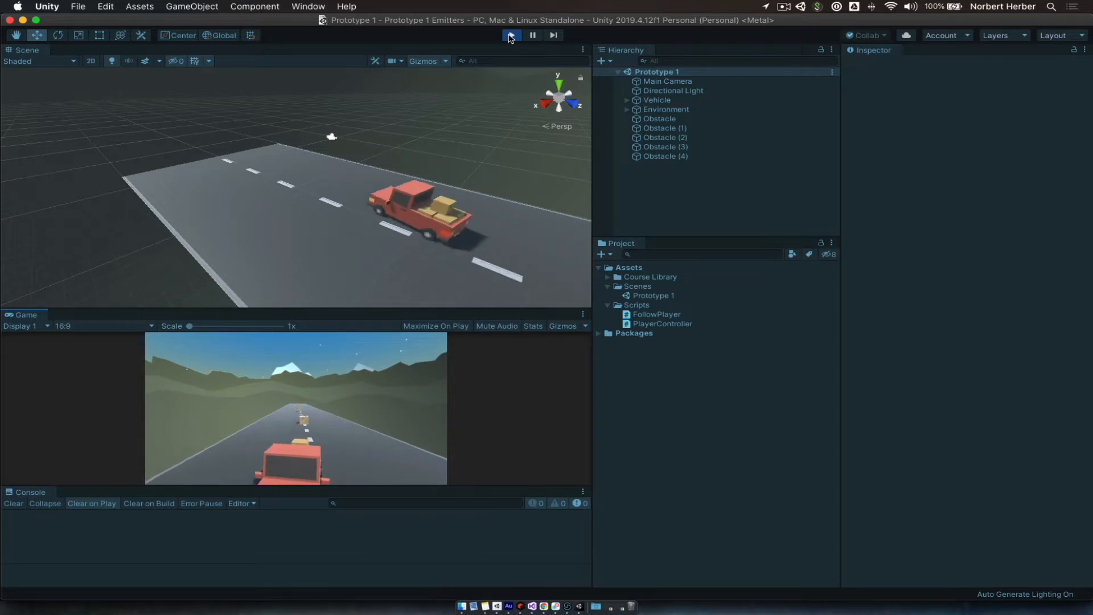
{"action": "key", "text": "Right"}
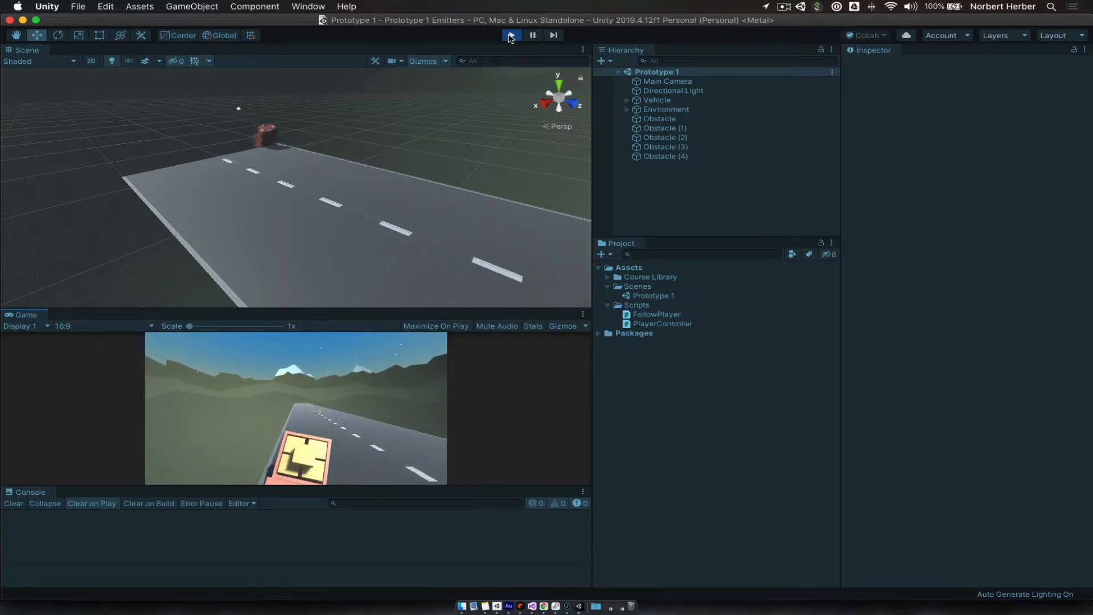
{"action": "key", "text": "Up"}
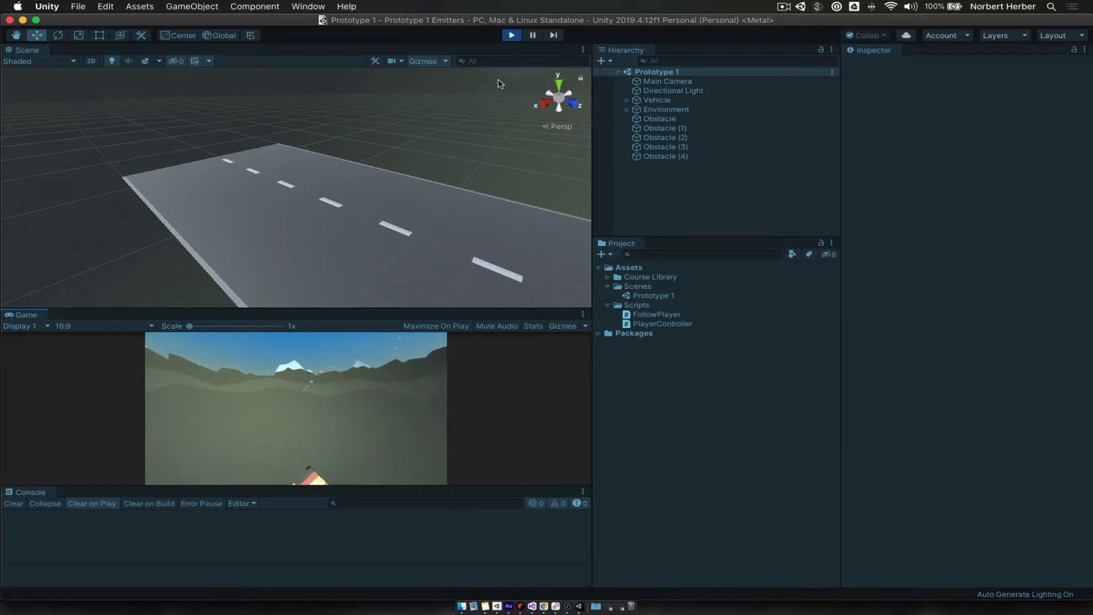
{"action": "left_click", "coordinate": [510, 37]}
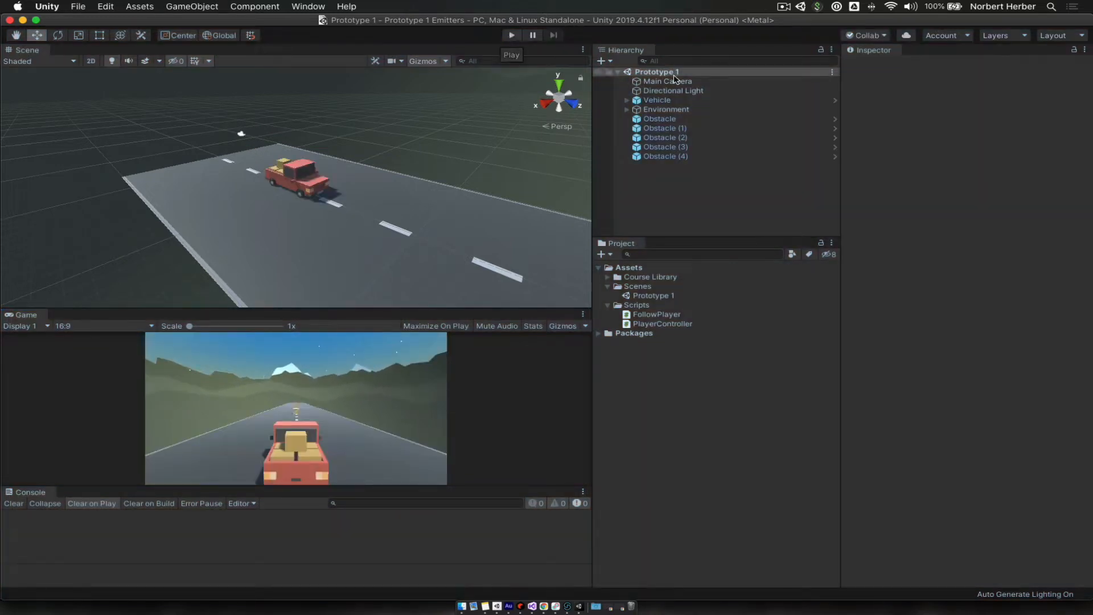
Step: Make Main Camera a child of Vehicle, placed after Wheel_rr, and play-test the scene with the parented camera
{"action": "left_click", "coordinate": [627, 101]}
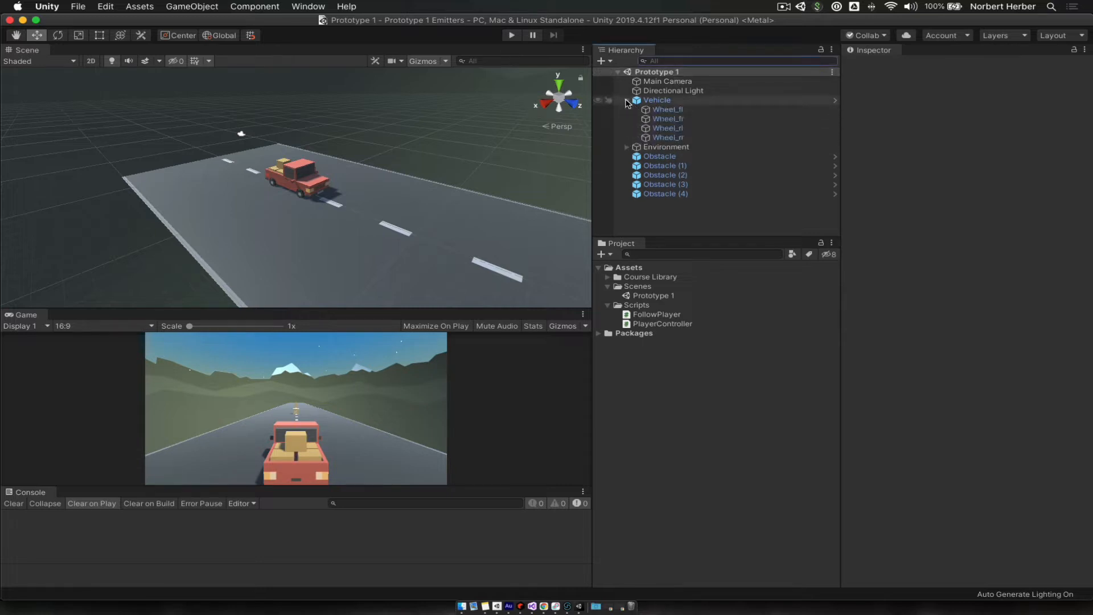
{"action": "left_click", "coordinate": [664, 82]}
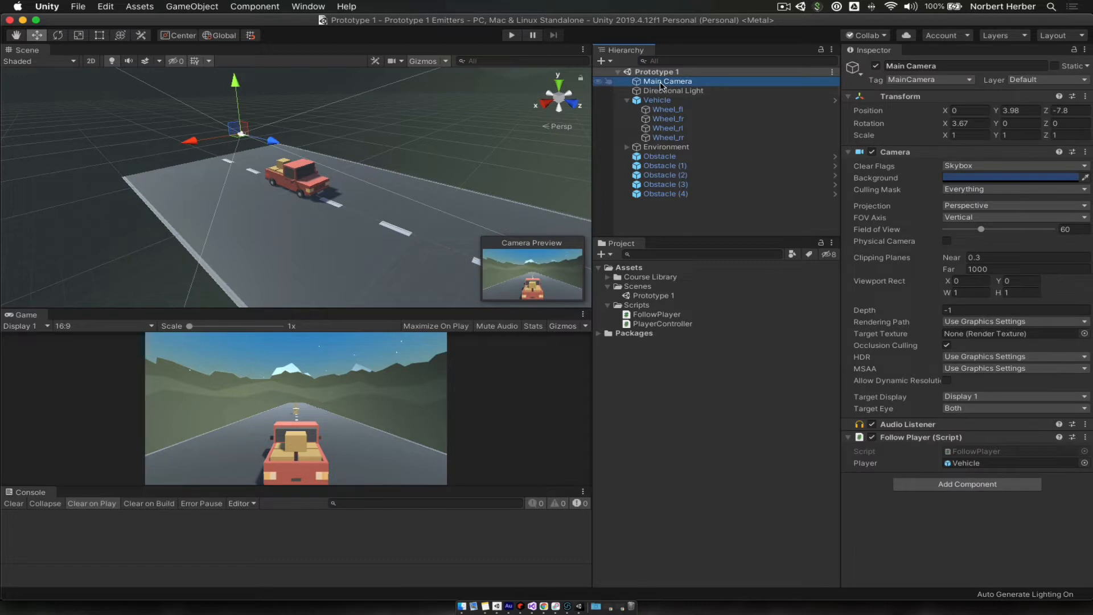
{"action": "left_click_drag", "start_coordinate": [638, 84], "coordinate": [663, 111]}
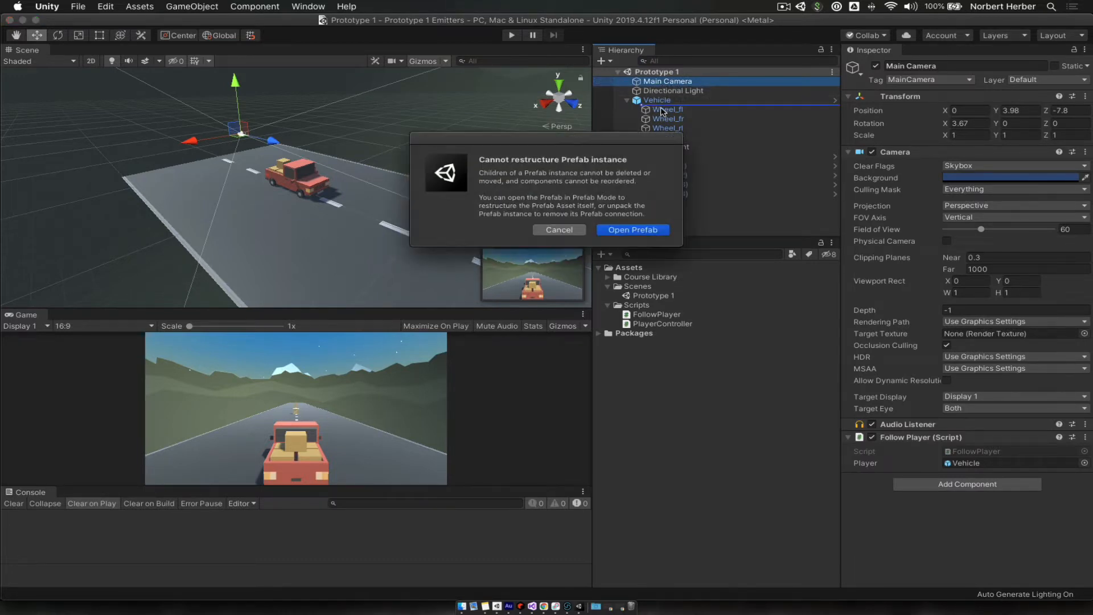
{"action": "left_click", "coordinate": [568, 230]}
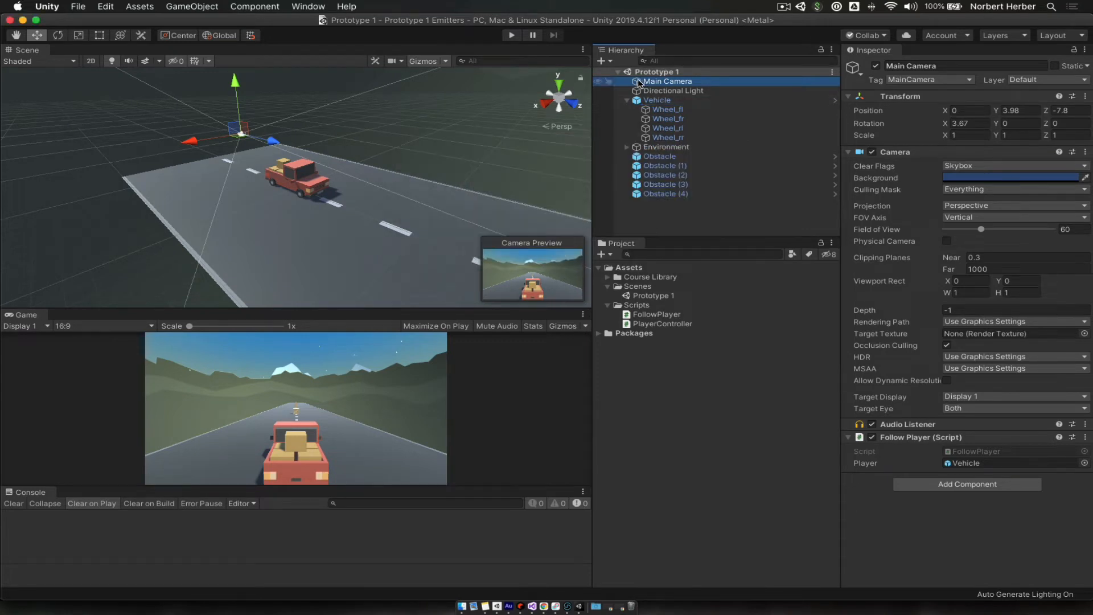
{"action": "left_click_drag", "start_coordinate": [639, 84], "coordinate": [643, 142]}
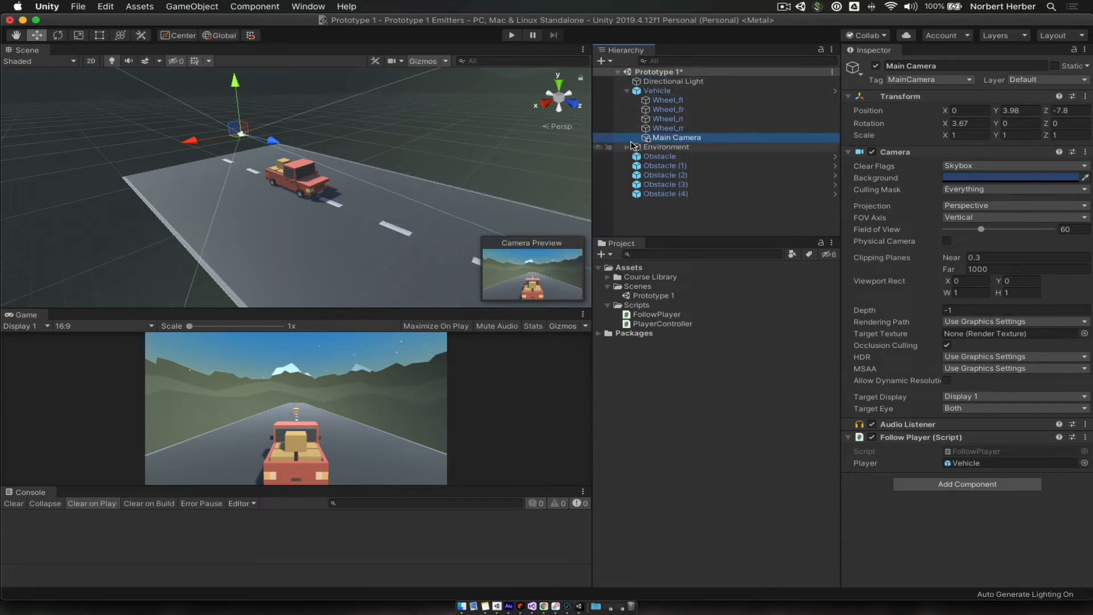
{"action": "left_click", "coordinate": [513, 36]}
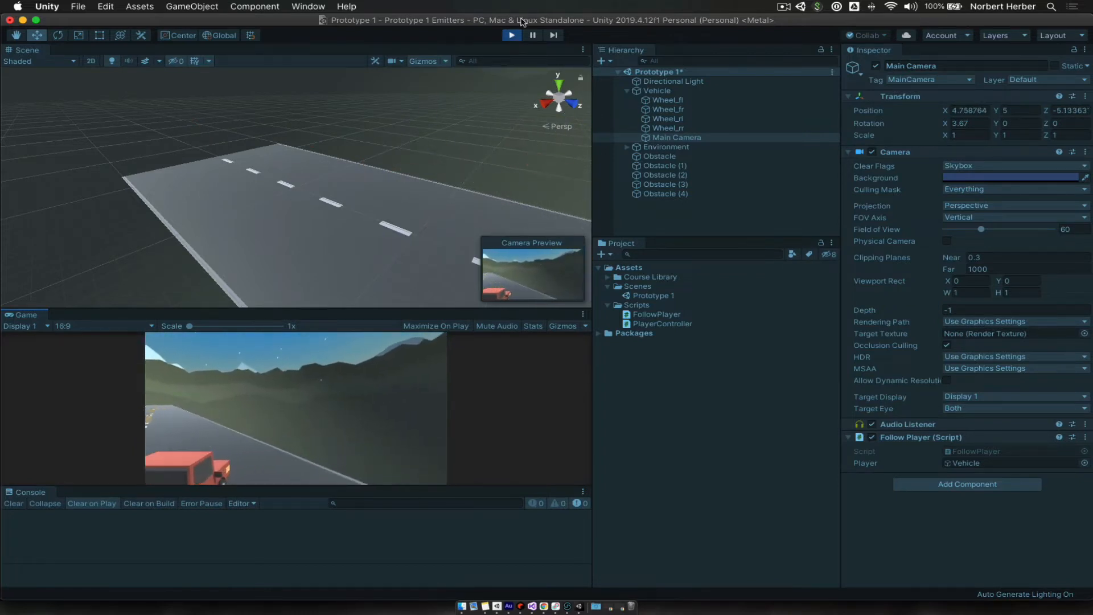
{"action": "left_click", "coordinate": [509, 35]}
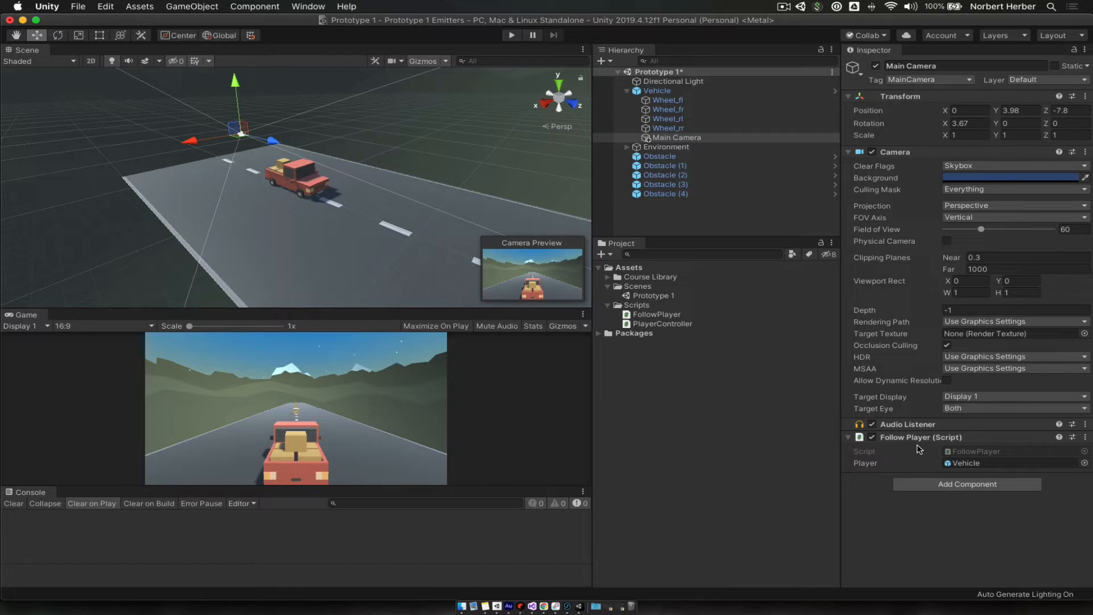
Step: Disable the Follow Player script on Main Camera and play-test the scene
{"action": "left_click", "coordinate": [871, 437]}
{"action": "left_click", "coordinate": [513, 35]}
{"action": "left_click", "coordinate": [512, 36]}
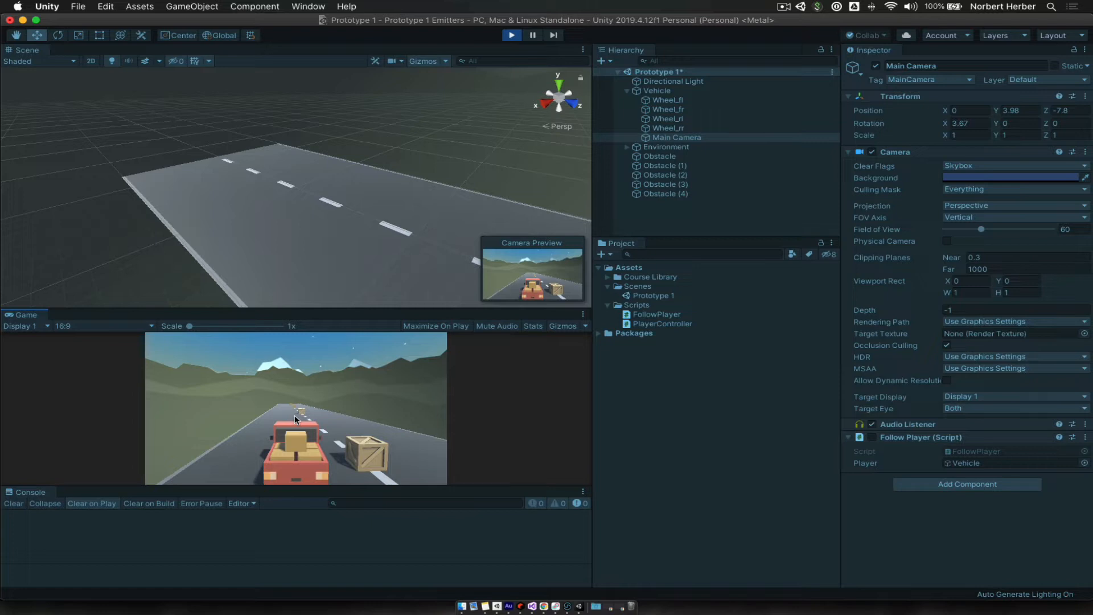
{"action": "left_click", "coordinate": [512, 36]}
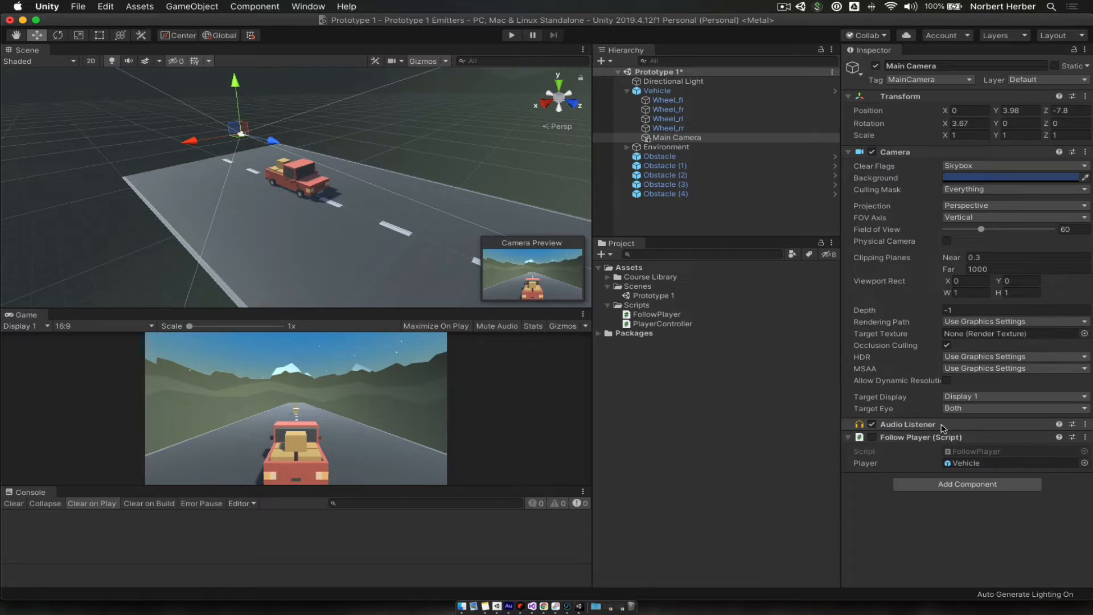
Step: Disable Main Camera's Audio Listener and remove the component
{"action": "left_click", "coordinate": [872, 425]}
{"action": "left_click", "coordinate": [1084, 425]}
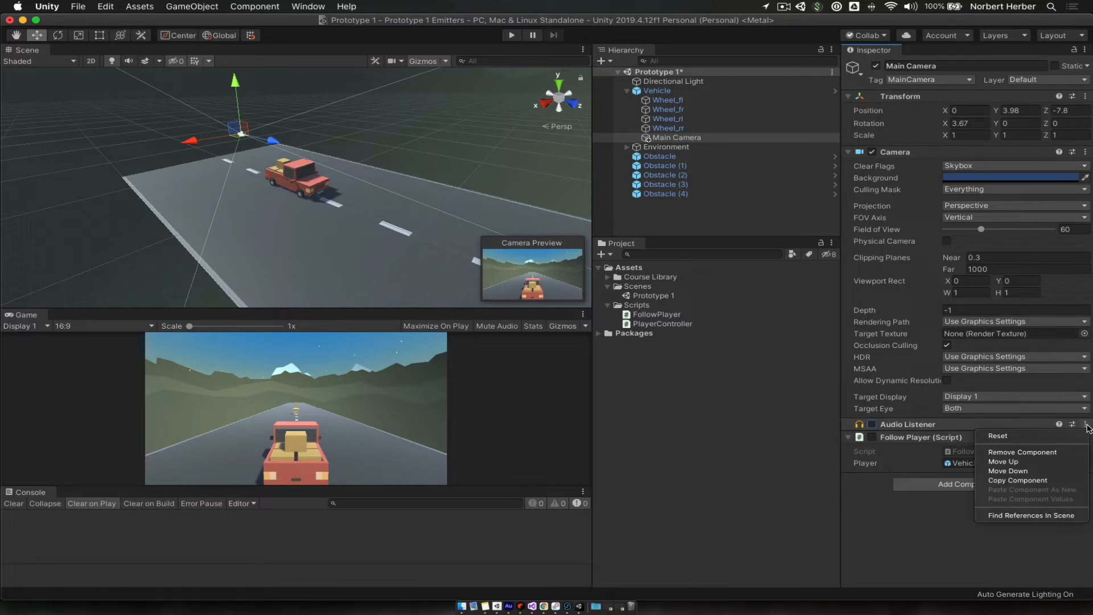
{"action": "left_click", "coordinate": [1027, 454]}
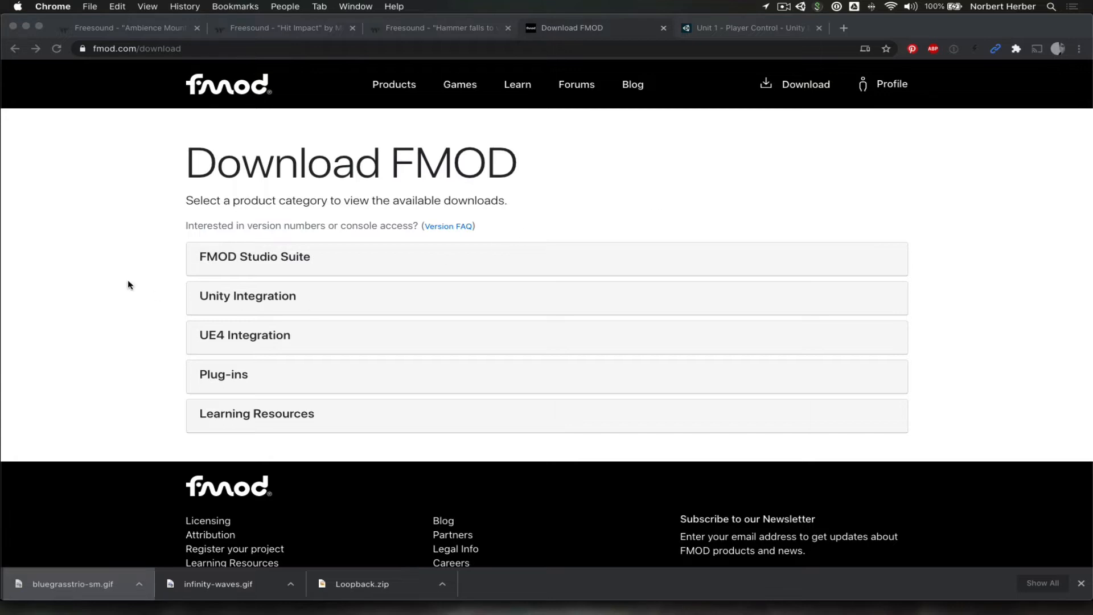
Step: Select version 2.01.05 (Unity Verified) for FMOD Studio in the FMOD Studio Suite downloads, and collapse that category
{"action": "scroll", "coordinate": [128, 280], "scroll_direction": "down", "scroll_amount": 1}
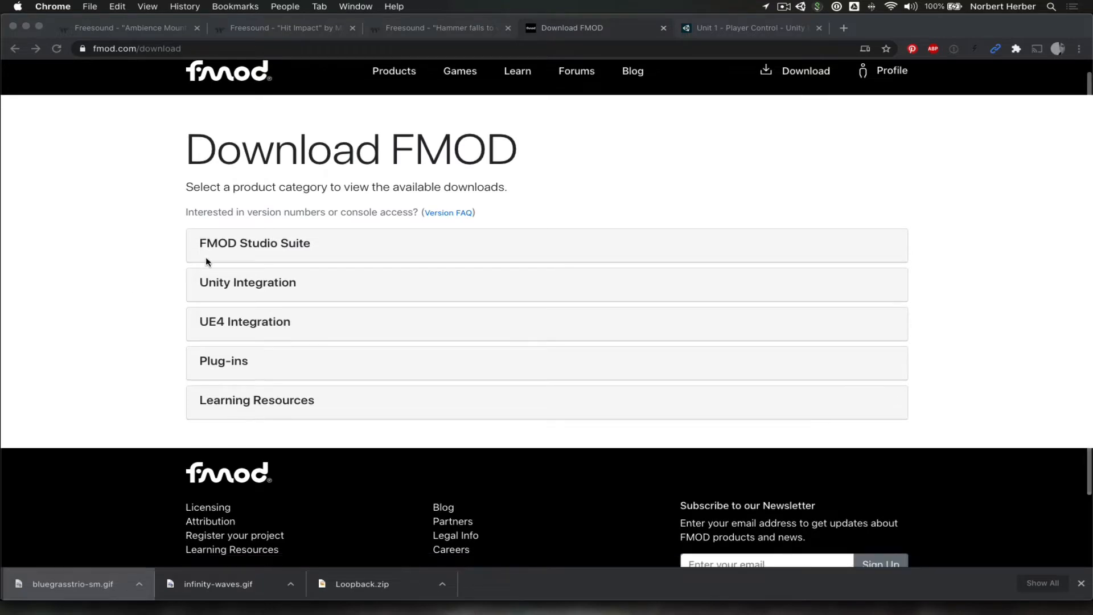
{"action": "left_click", "coordinate": [149, 234]}
{"action": "left_click", "coordinate": [260, 244]}
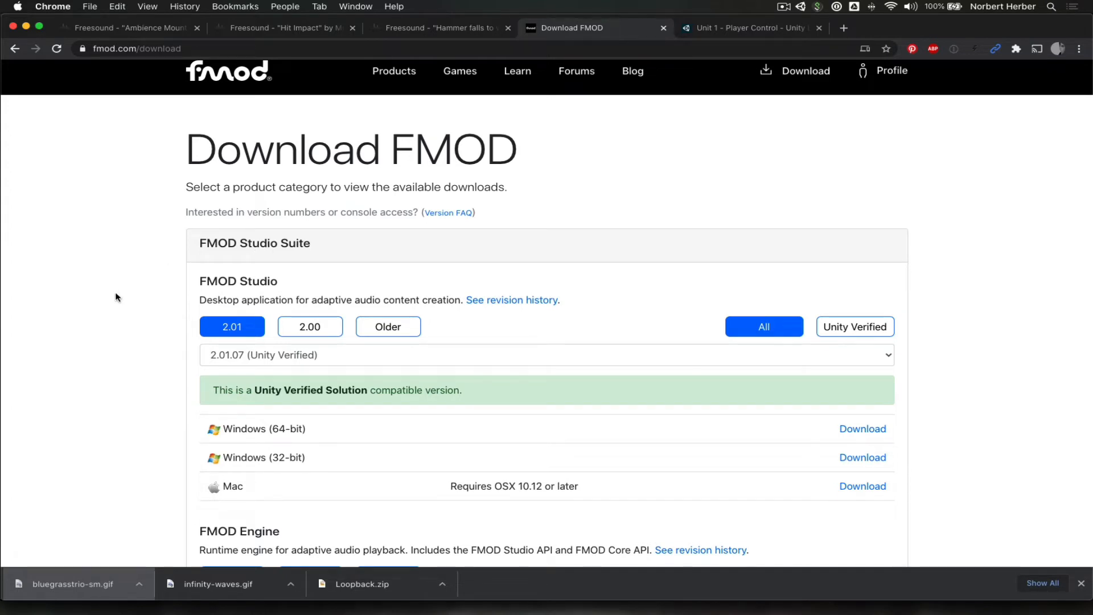
{"action": "left_click", "coordinate": [240, 357]}
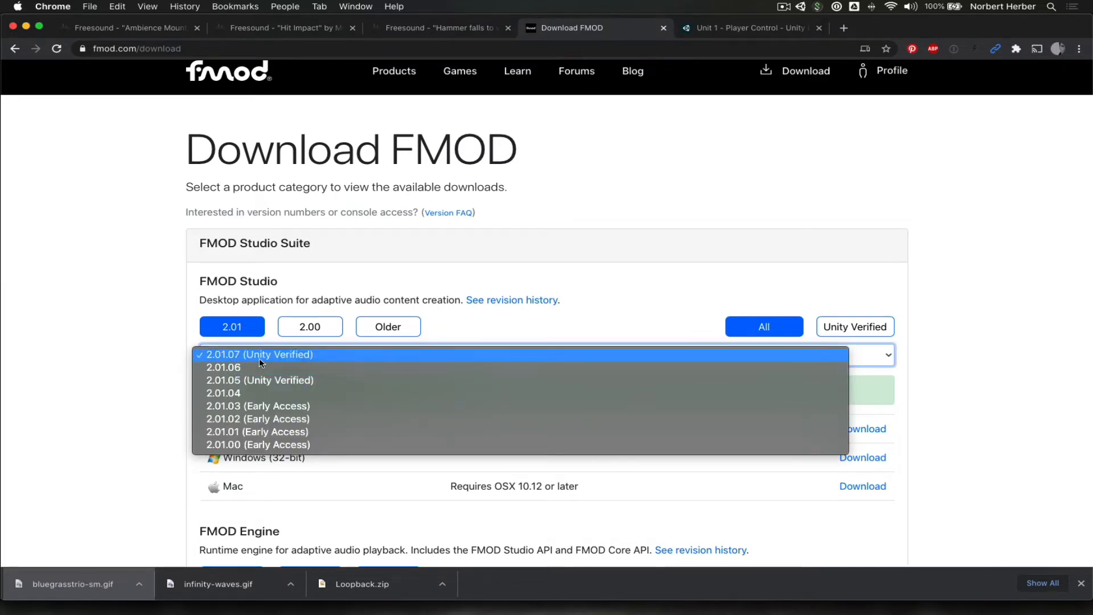
{"action": "left_click", "coordinate": [296, 380]}
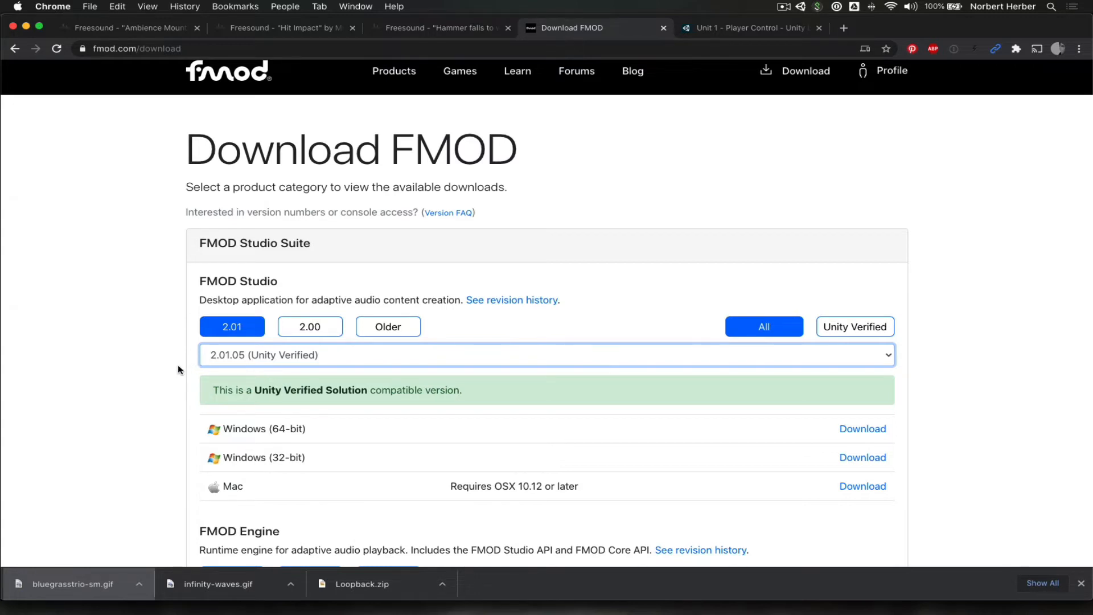
{"action": "left_click", "coordinate": [249, 250]}
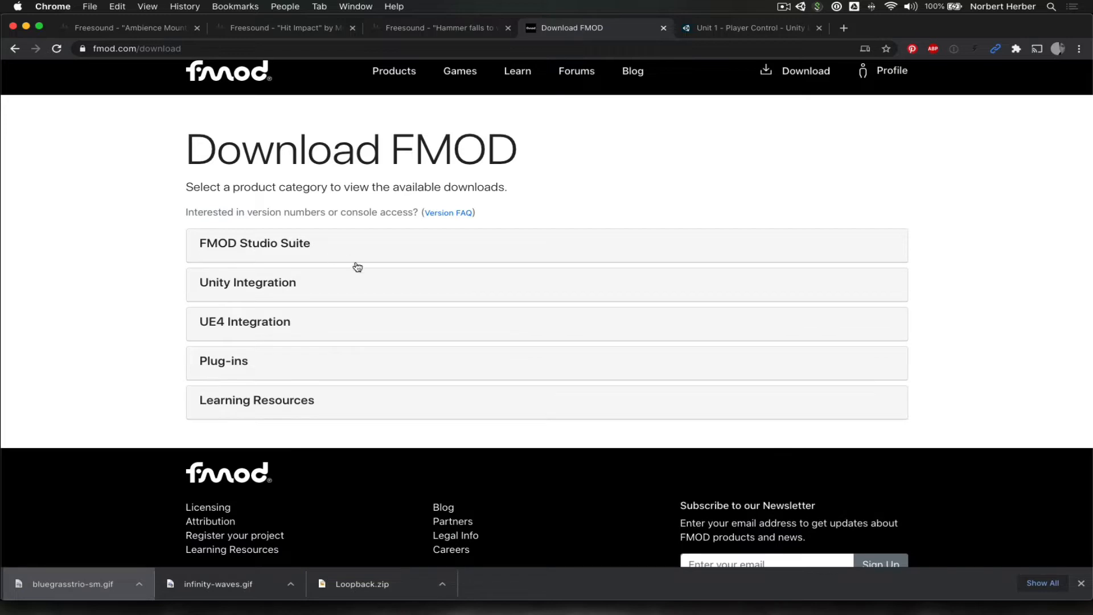
Step: Select version 2.01.05 (Unity Verified) of FMOD for Unity in the Unity Integration downloads
{"action": "left_click", "coordinate": [276, 290]}
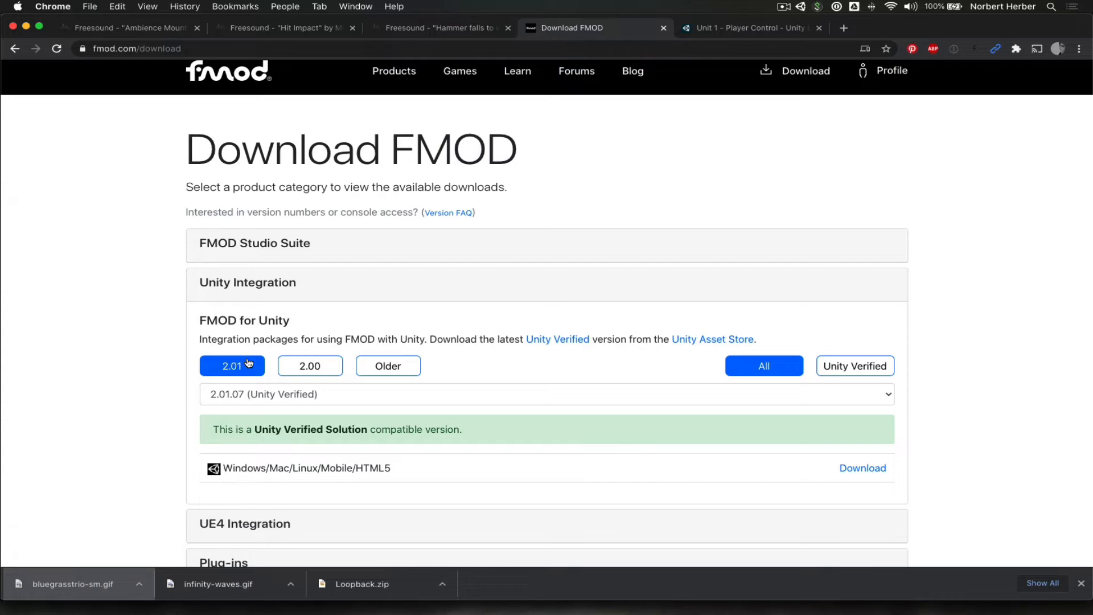
{"action": "left_click", "coordinate": [243, 394]}
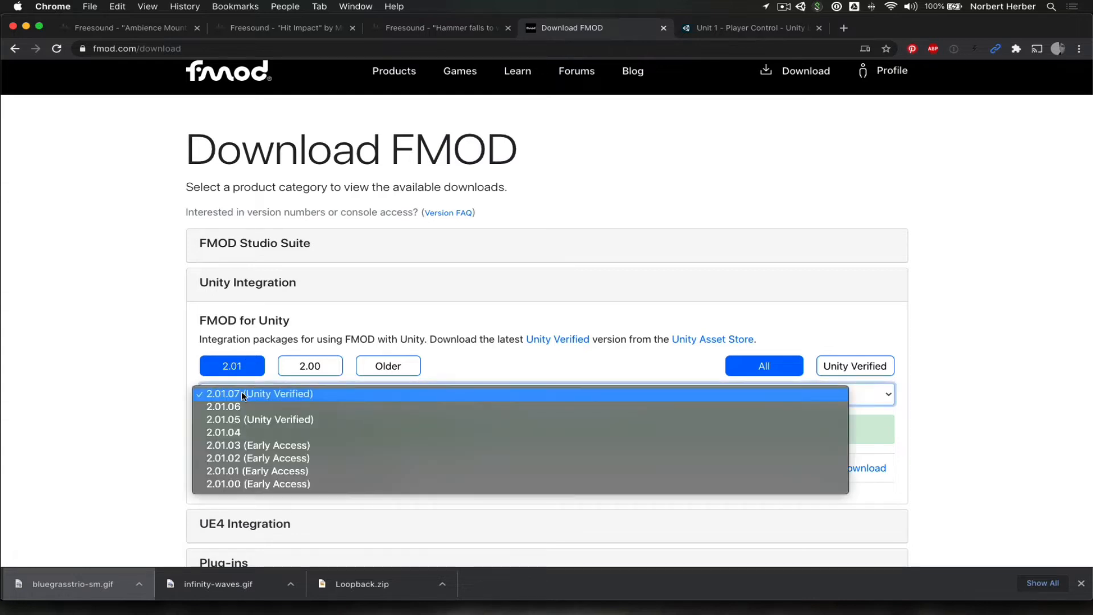
{"action": "left_click", "coordinate": [258, 420]}
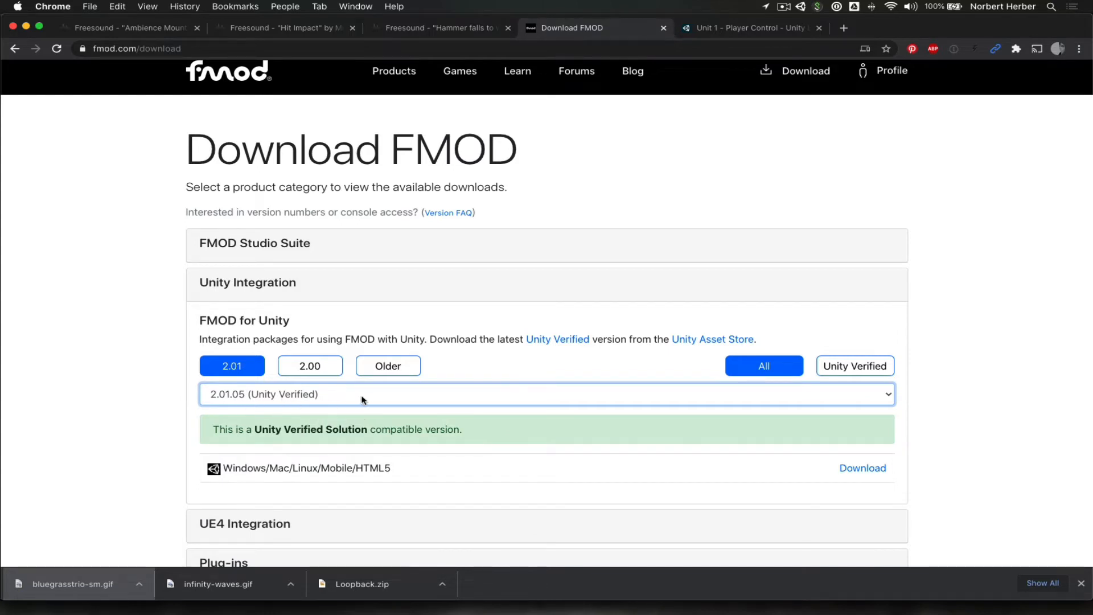
{"action": "scroll", "coordinate": [361, 401], "scroll_direction": "down", "scroll_amount": 3}
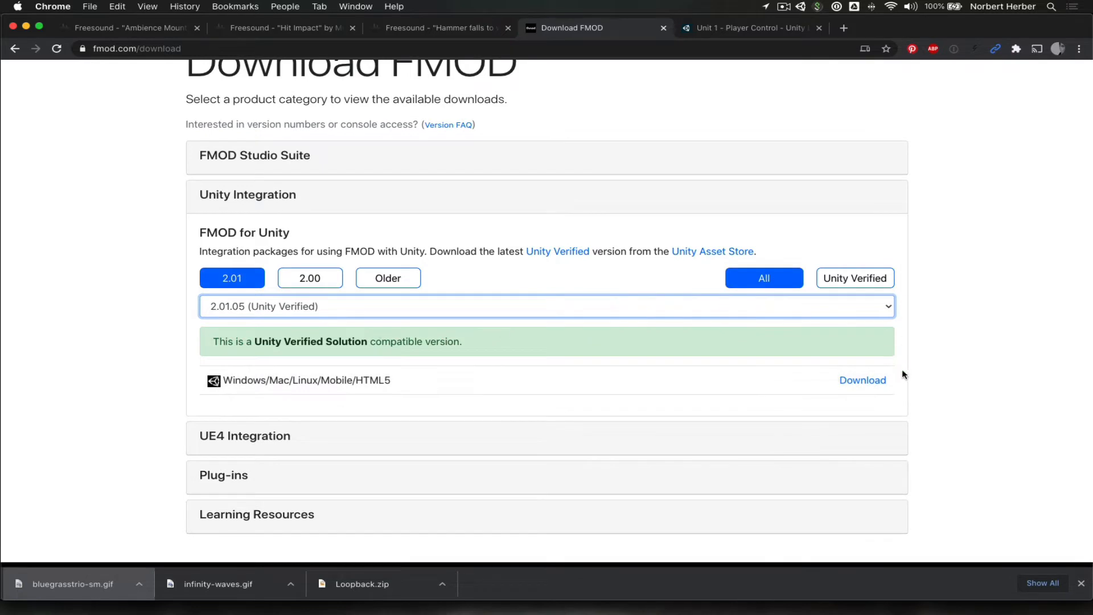
Step: Download the Windows/Mac/Linux/Mobile/HTML5 integration package and save it as fmodstudio20105.unitypackage in the 01 FMOD Unity Emitters folder
{"action": "left_click", "coordinate": [873, 383]}
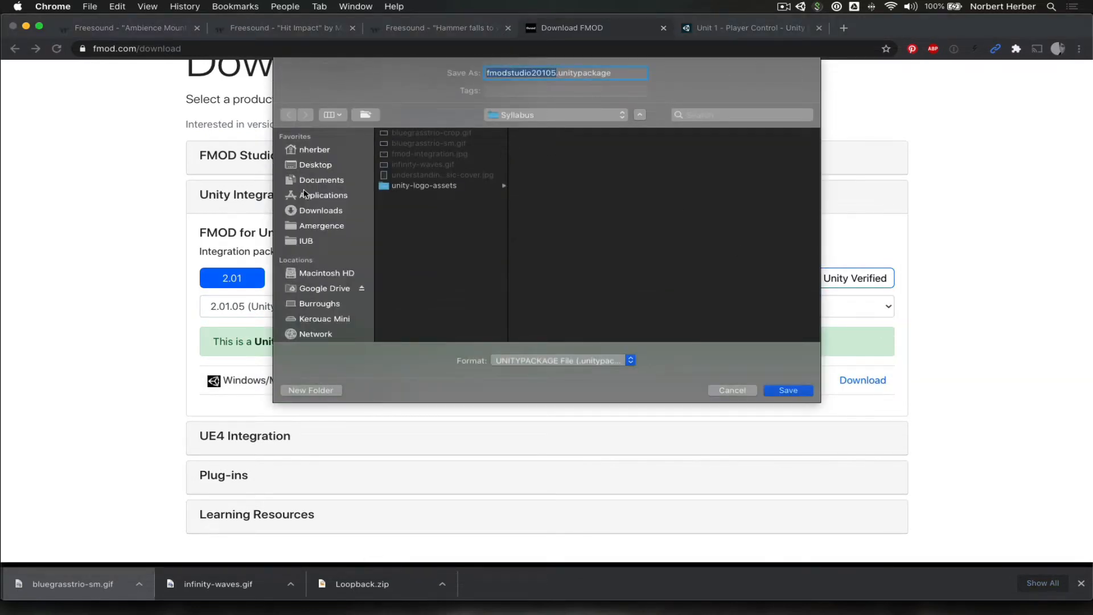
{"action": "left_click", "coordinate": [555, 114]}
{"action": "left_click", "coordinate": [550, 216]}
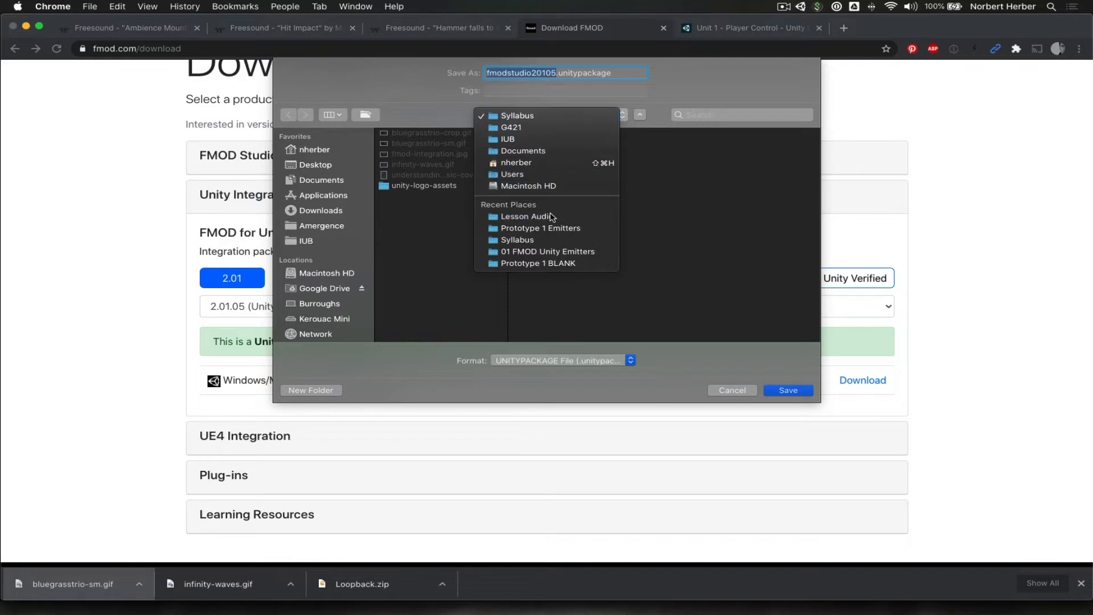
{"action": "left_click", "coordinate": [525, 116]}
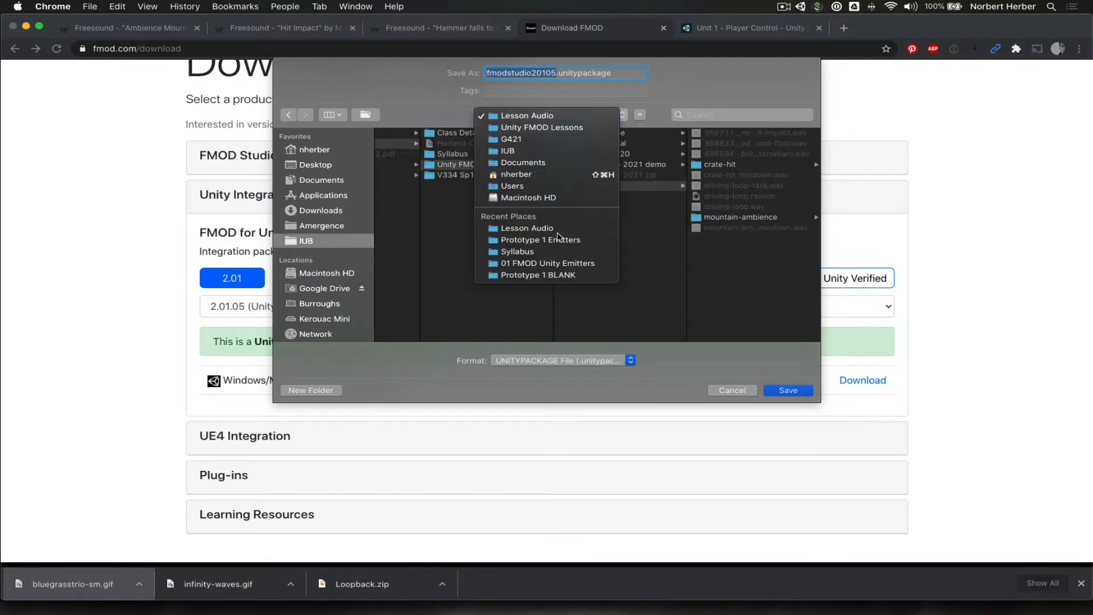
{"action": "left_click", "coordinate": [568, 240]}
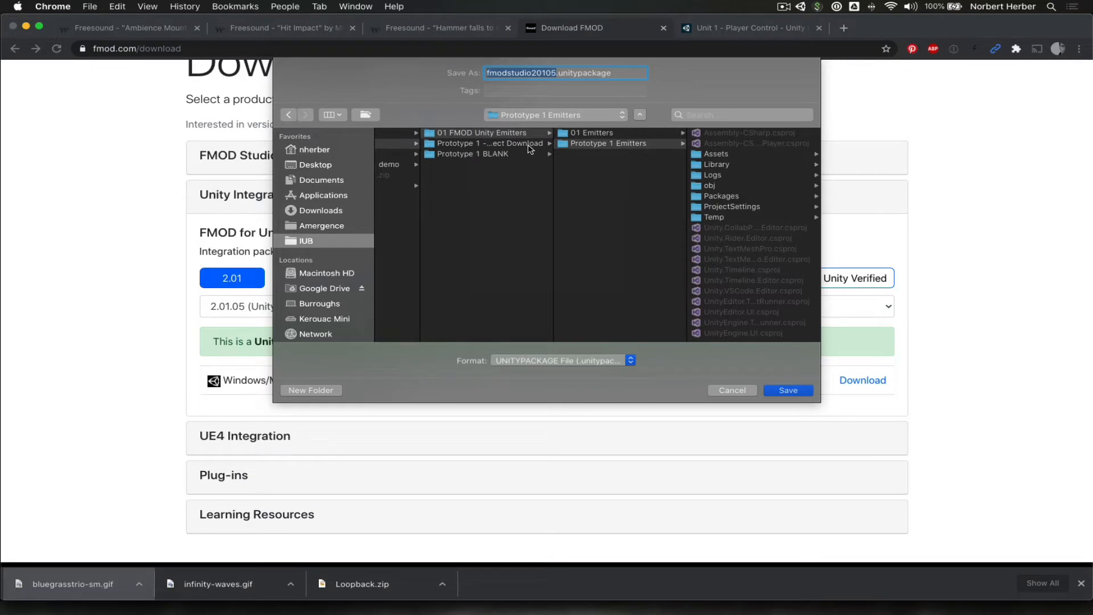
{"action": "left_click", "coordinate": [494, 133]}
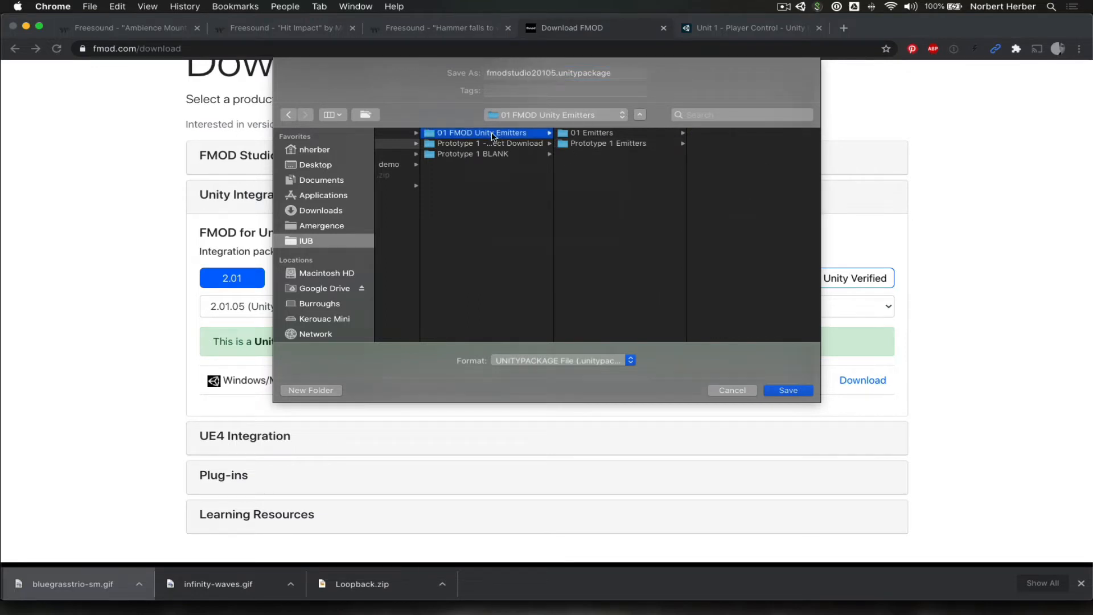
{"action": "left_click", "coordinate": [791, 391]}
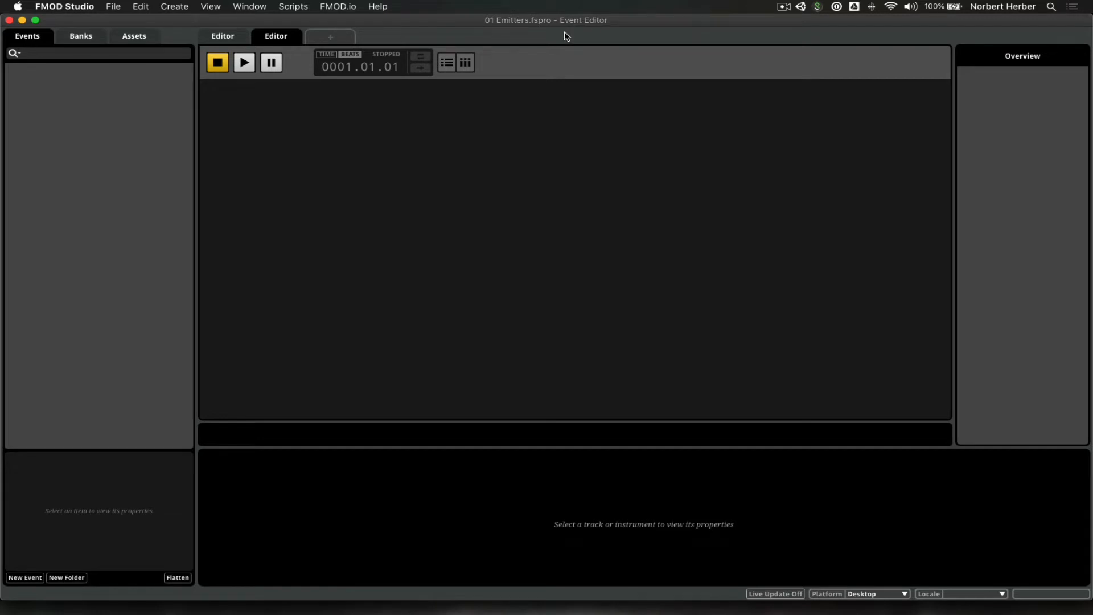
Step: Switch to Finder and examine the 01 FMOD Unity Emitters folder, including the contents of its 01 Emitters project folder
{"action": "key", "text": "super+Tab"}
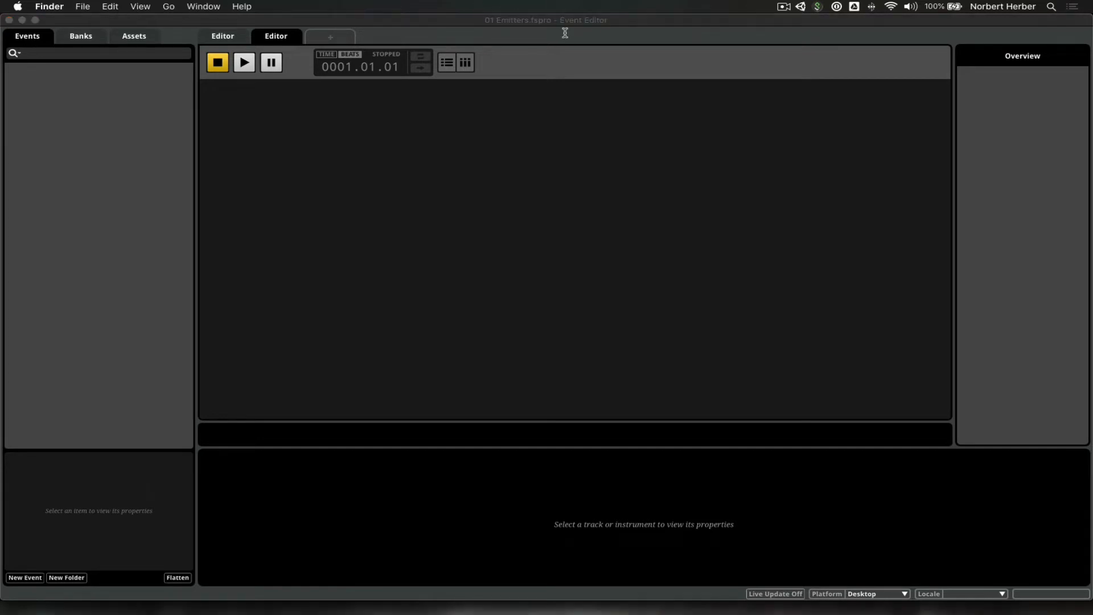
{"action": "left_click_drag", "start_coordinate": [1092, 343], "coordinate": [632, 186]}
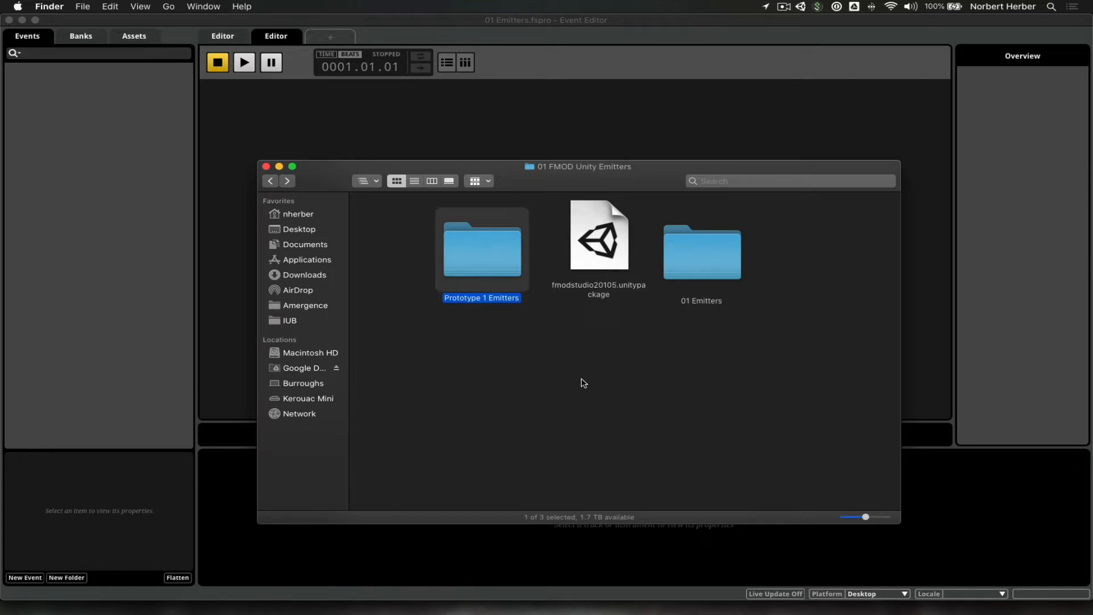
{"action": "left_click_drag", "start_coordinate": [598, 234], "coordinate": [593, 287]}
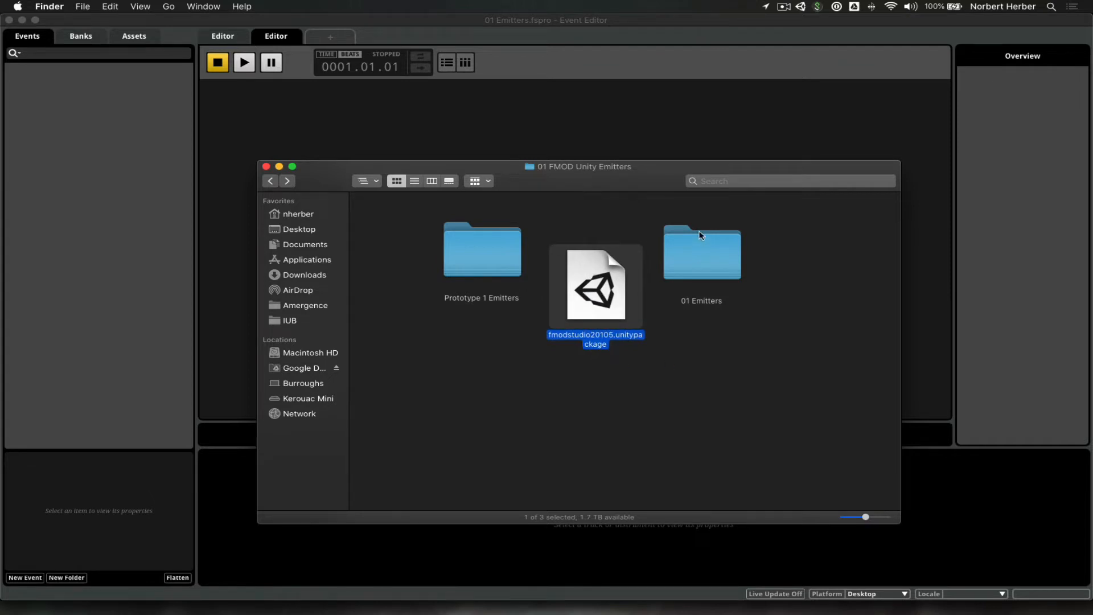
{"action": "left_click", "coordinate": [701, 258]}
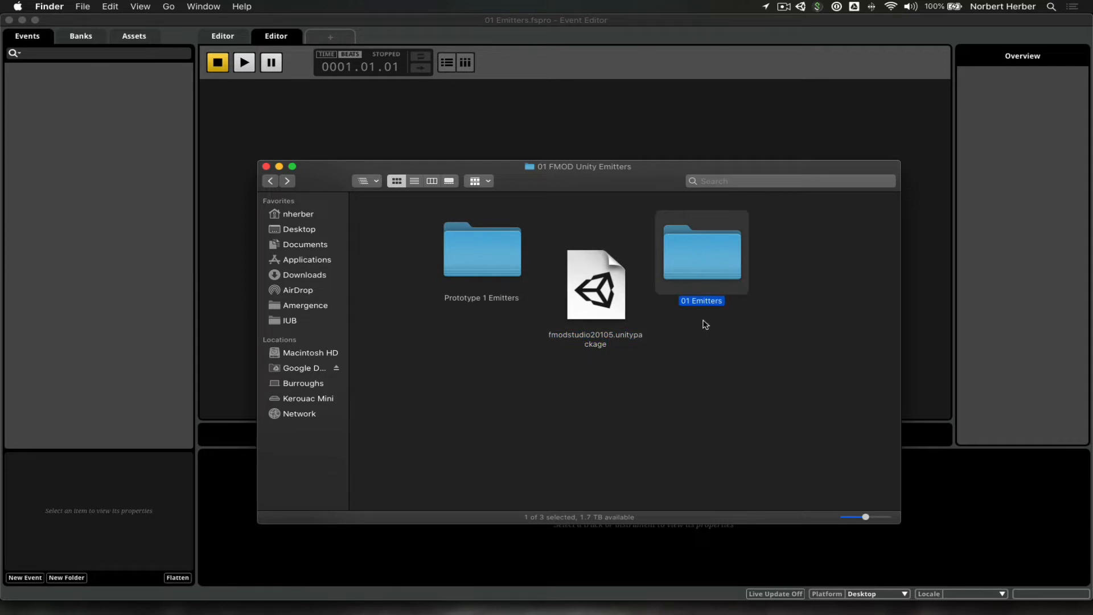
{"action": "double_click", "coordinate": [709, 260]}
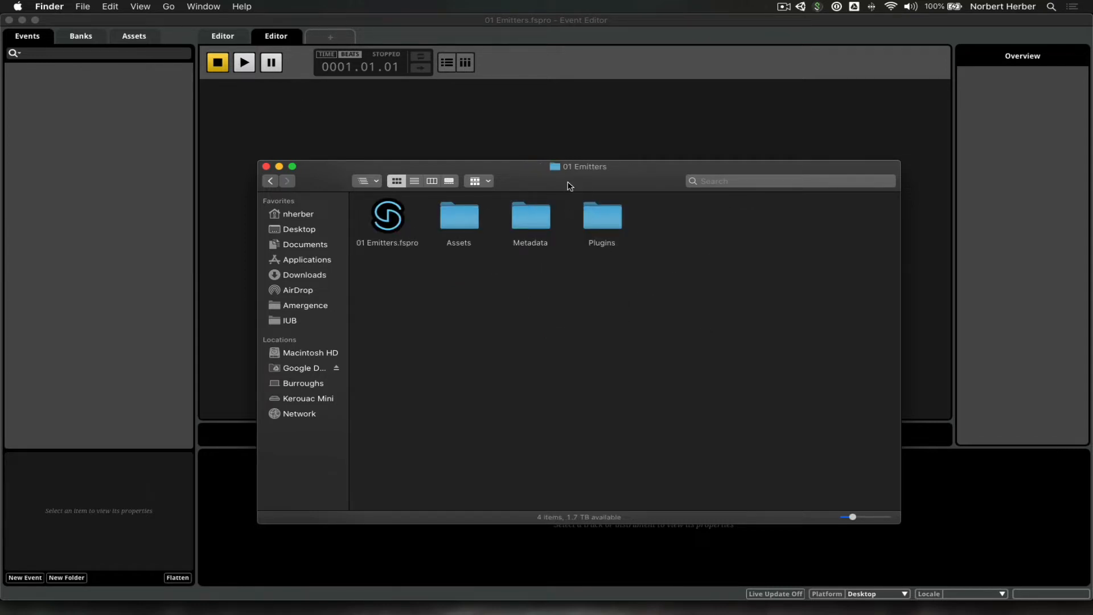
{"action": "left_click_drag", "start_coordinate": [570, 185], "coordinate": [567, 174]}
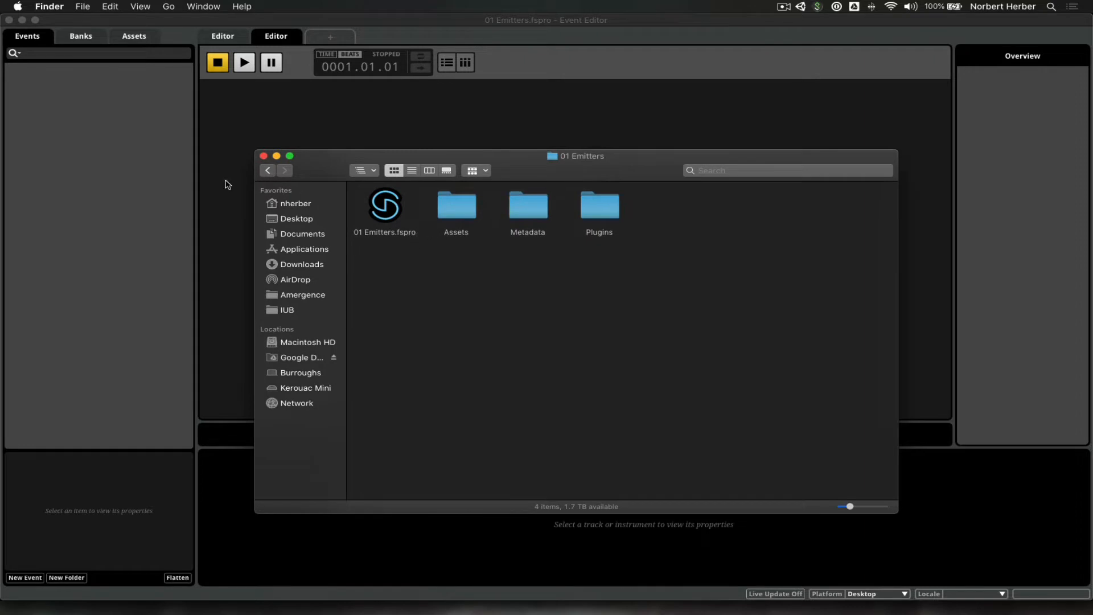
{"action": "left_click", "coordinate": [267, 170]}
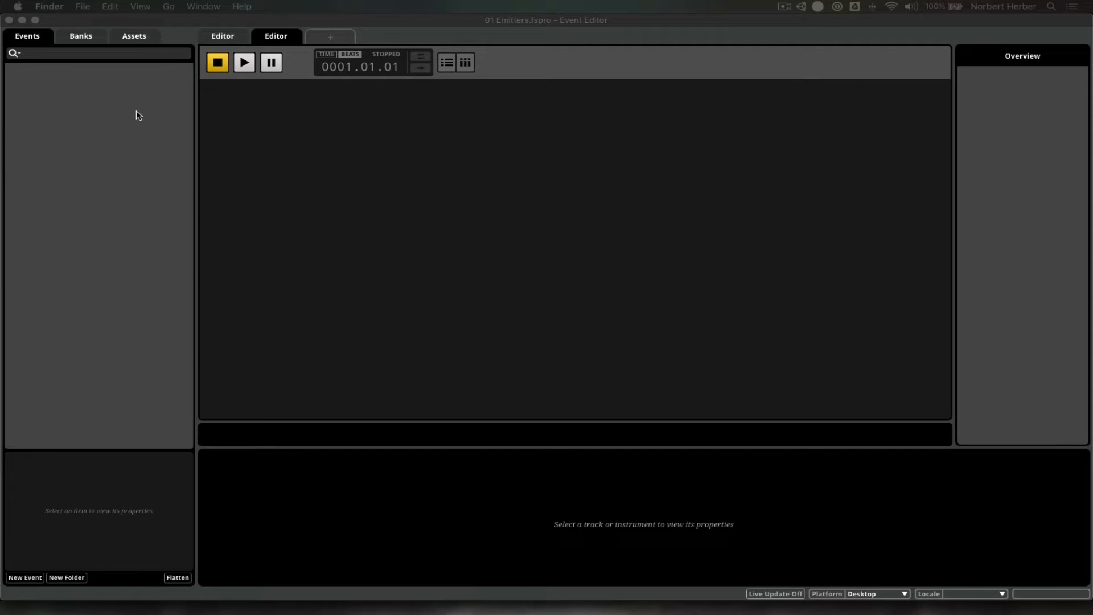
Step: In FMOD Studio, import crate-hit_mixdown.wav, driving-loop.wav and mountain-ambience_mixdown.wav from the Lesson Audio folder as assets of the 01 Emitters project
{"action": "left_click", "coordinate": [183, 27]}
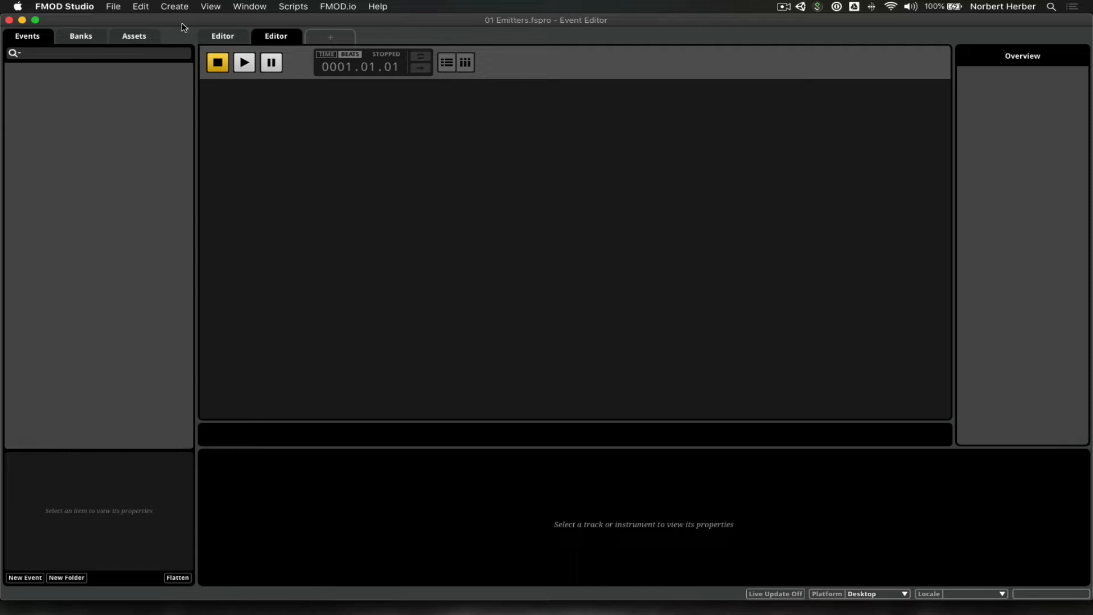
{"action": "left_click", "coordinate": [114, 7]}
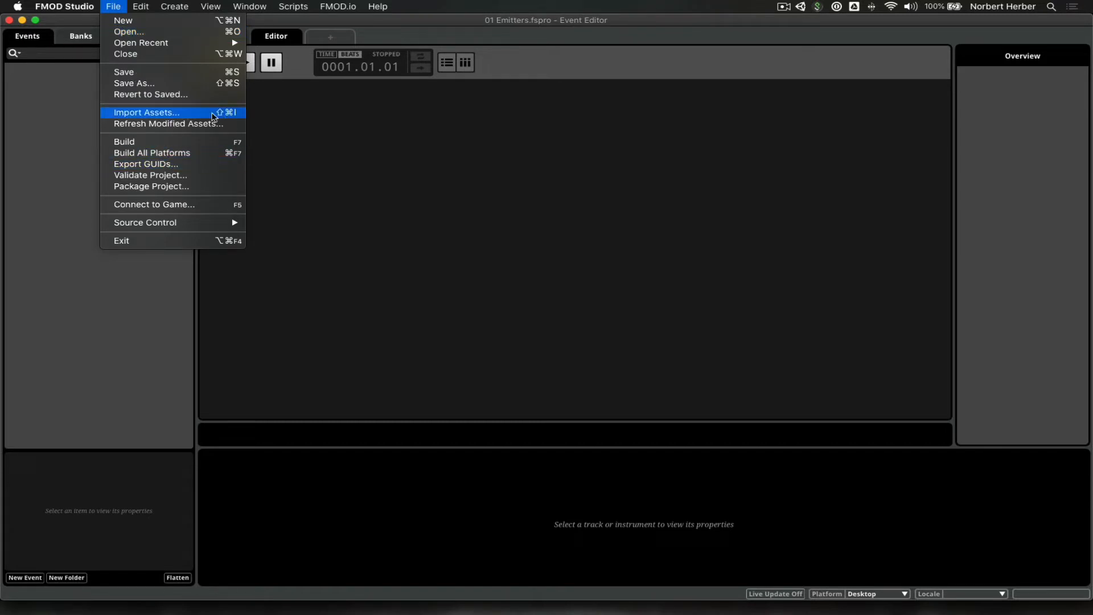
{"action": "left_click", "coordinate": [212, 113]}
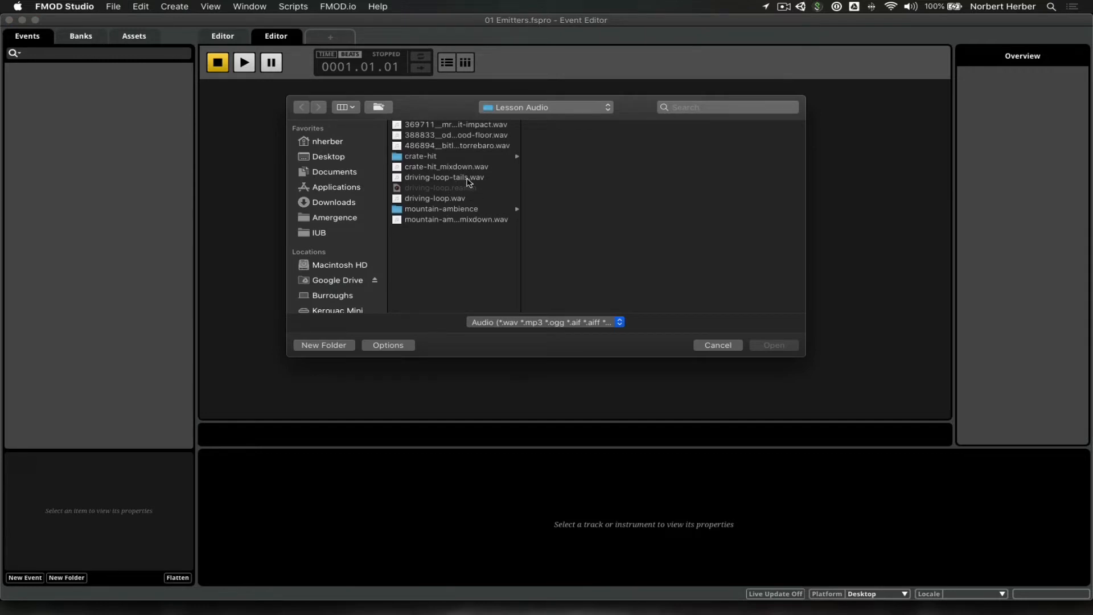
{"action": "left_click", "coordinate": [433, 166]}
{"action": "left_click", "coordinate": [449, 177], "text": "shift"}
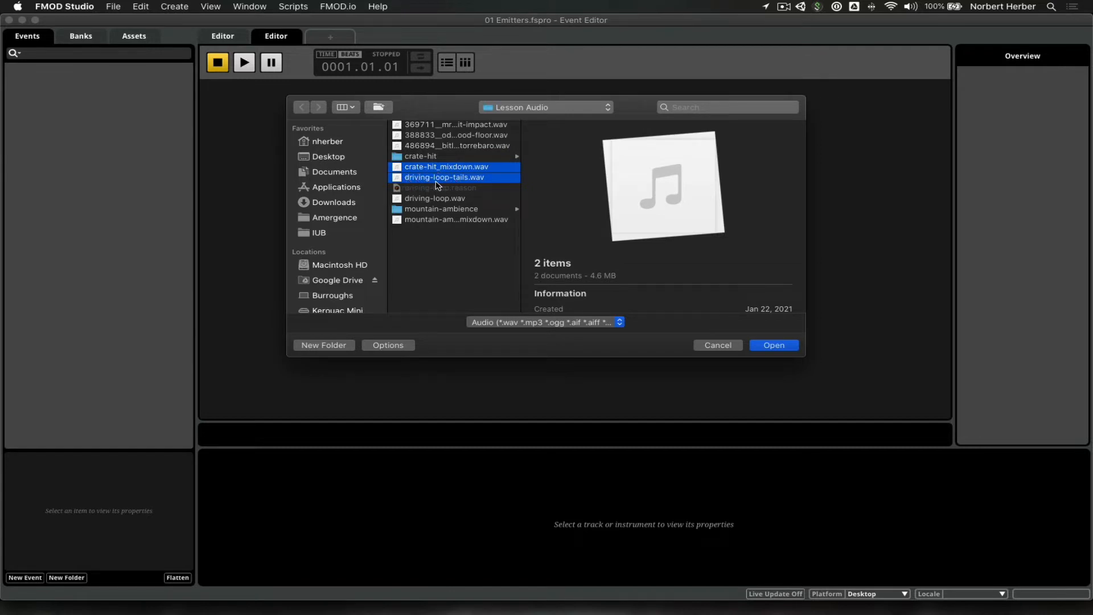
{"action": "left_click", "coordinate": [428, 220], "text": "super"}
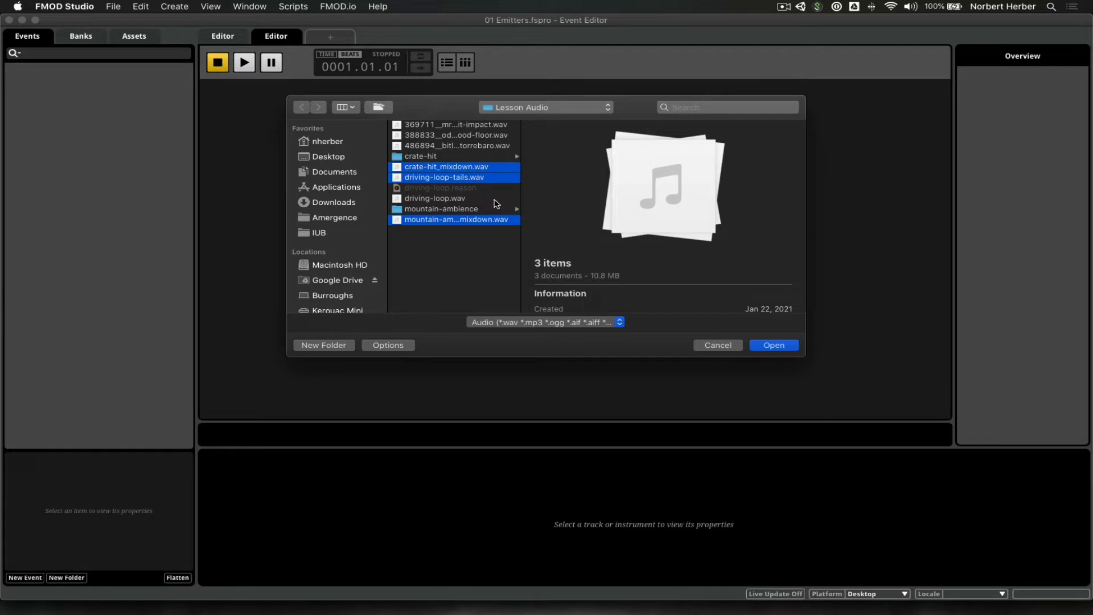
{"action": "left_click", "coordinate": [466, 178], "text": "super"}
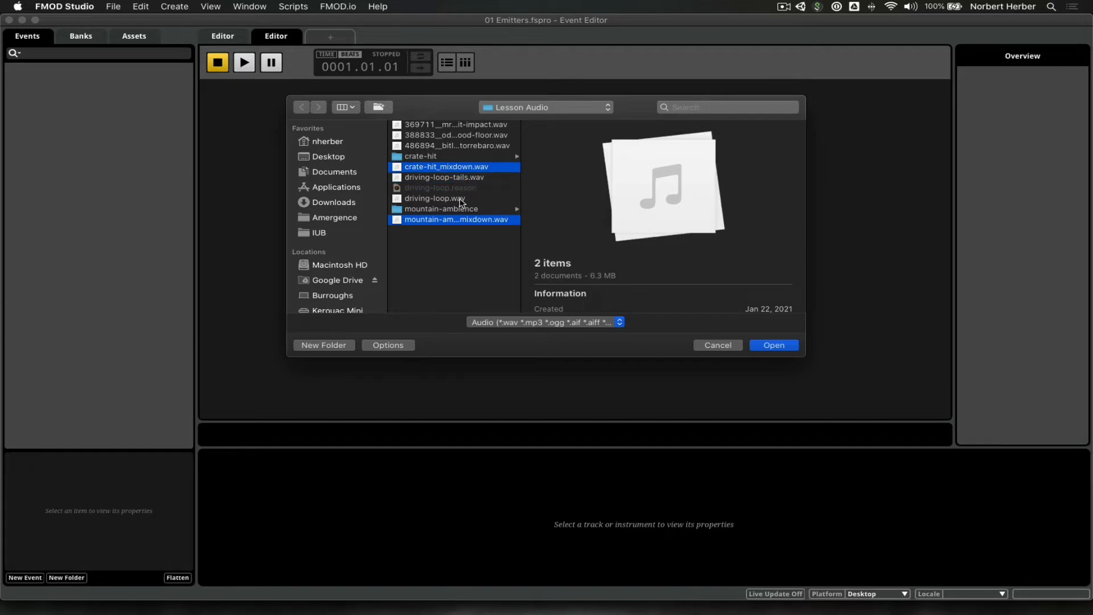
{"action": "left_click", "coordinate": [461, 199], "text": "super"}
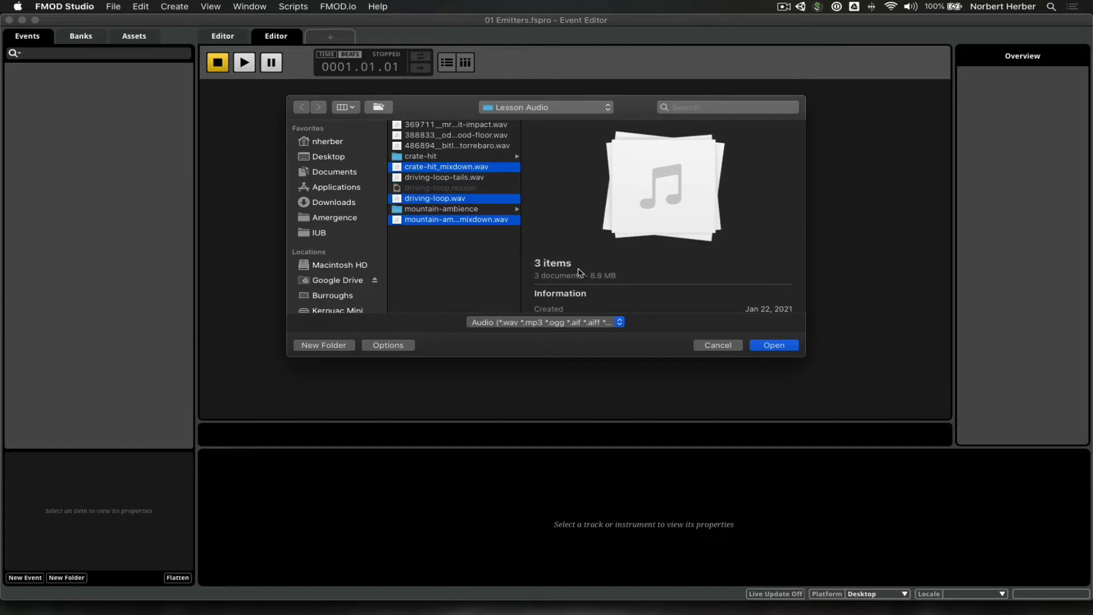
{"action": "left_click", "coordinate": [775, 345]}
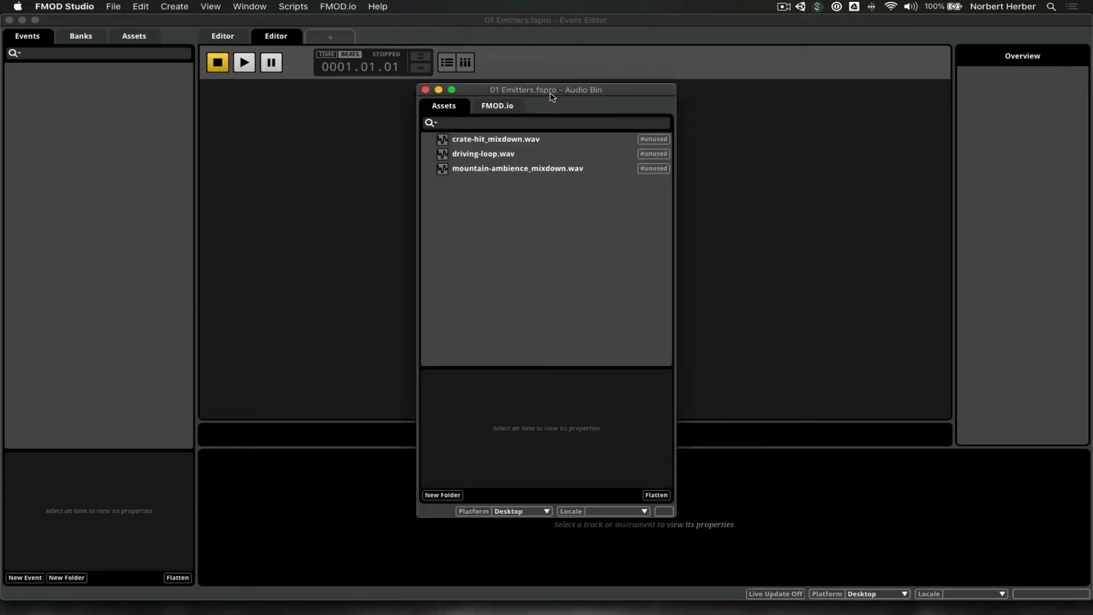
{"action": "left_click_drag", "start_coordinate": [546, 92], "coordinate": [472, 127]}
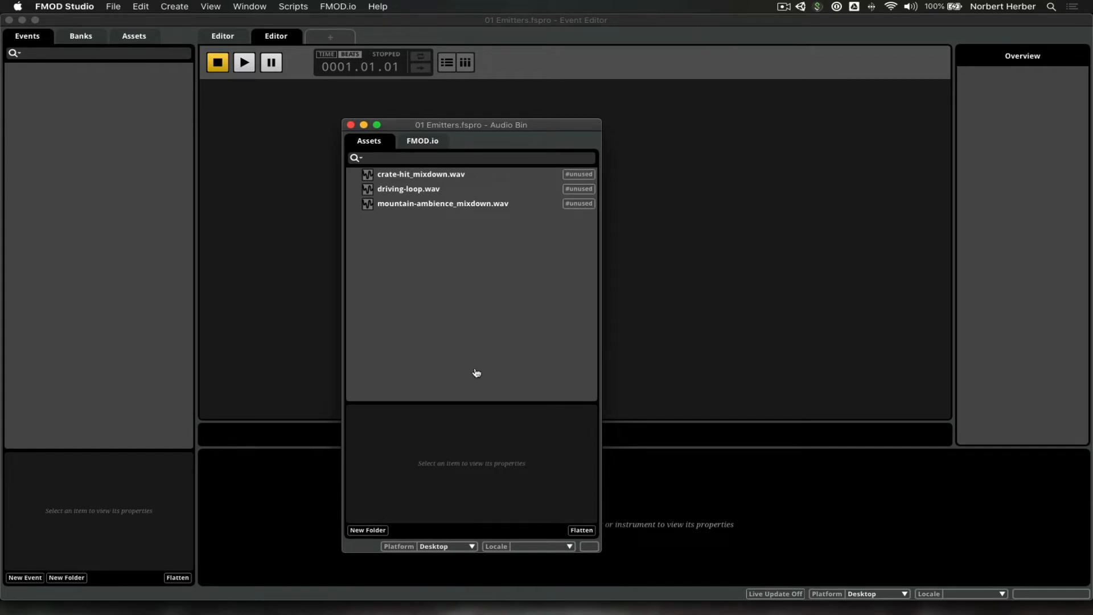
Step: Switch to Adobe Audition and listen to the hit-impact clip on Track 1 of crate-hit.sesx in solo, clearing the solo
{"action": "key", "text": "super+Tab"}
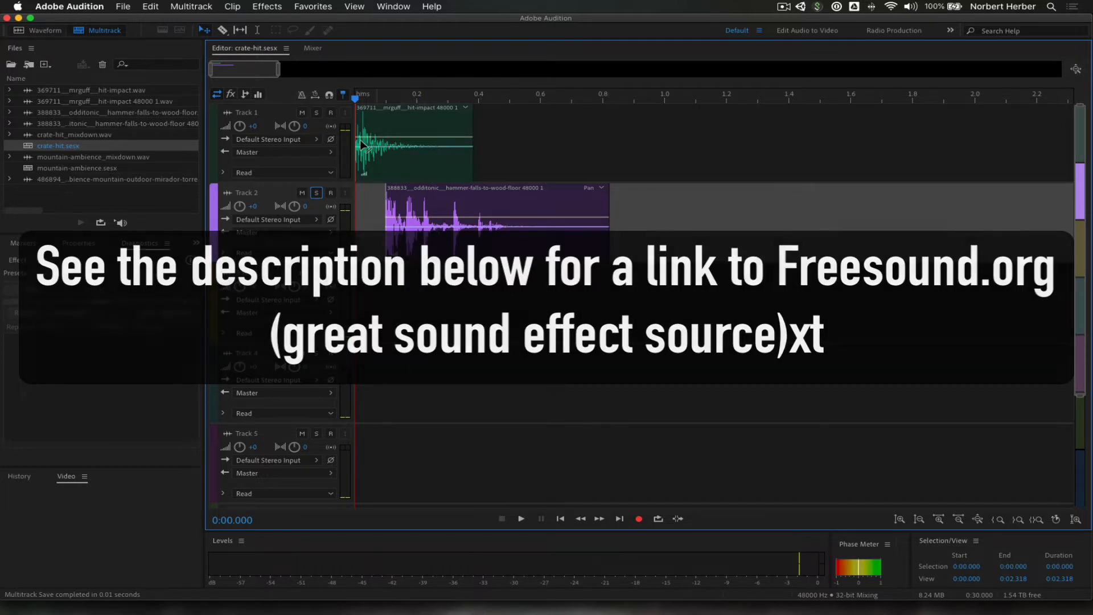
{"action": "left_click", "coordinate": [302, 113]}
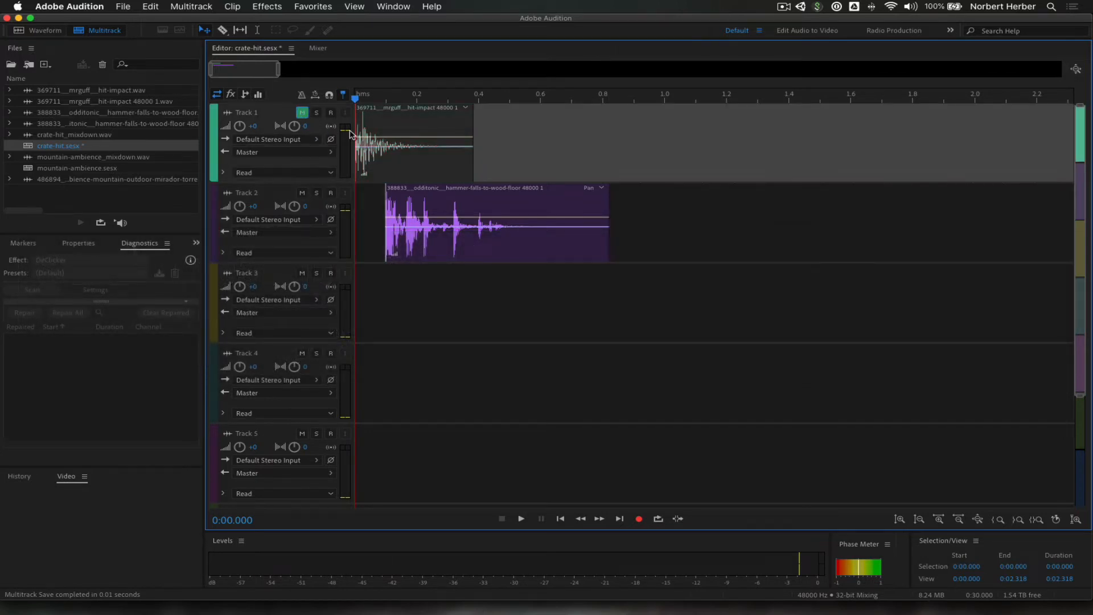
{"action": "left_click", "coordinate": [316, 112]}
{"action": "left_click", "coordinate": [302, 112]}
{"action": "key", "text": "space"}
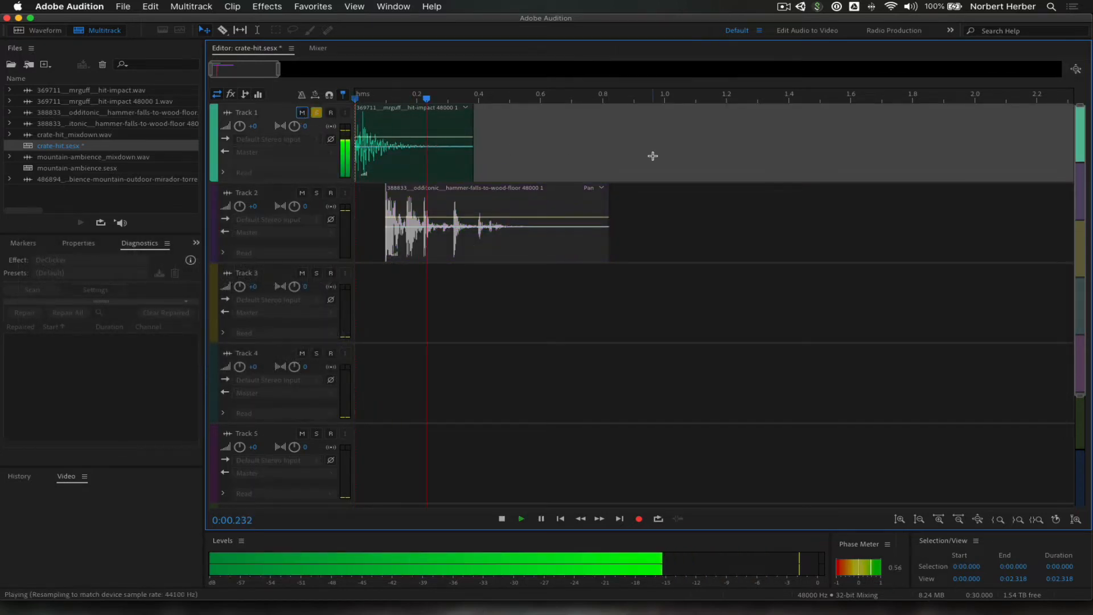
{"action": "left_click", "coordinate": [316, 112]}
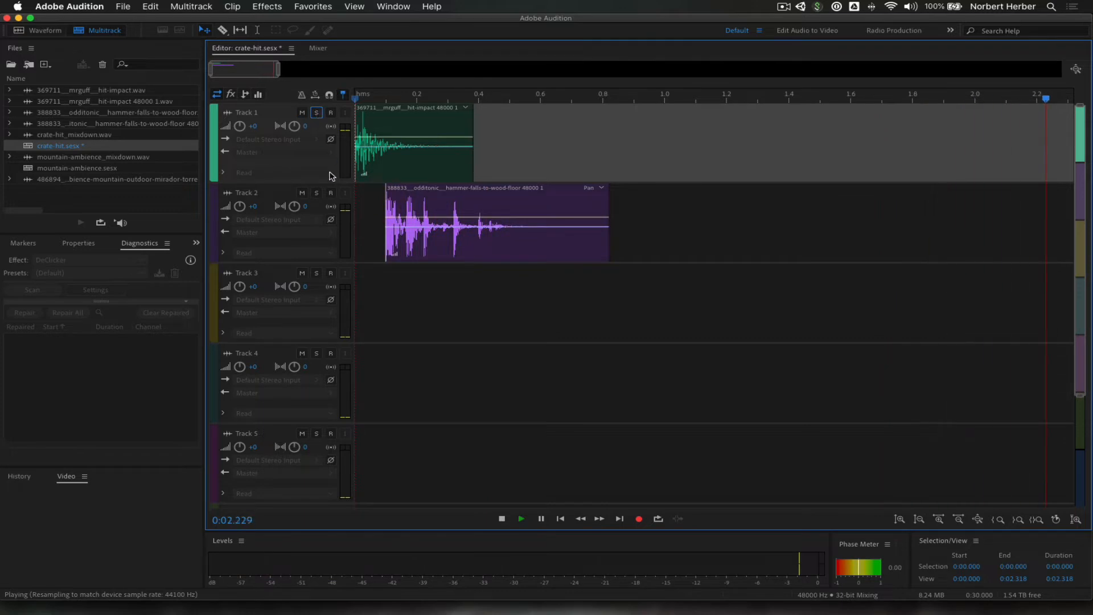
{"action": "key", "text": "space"}
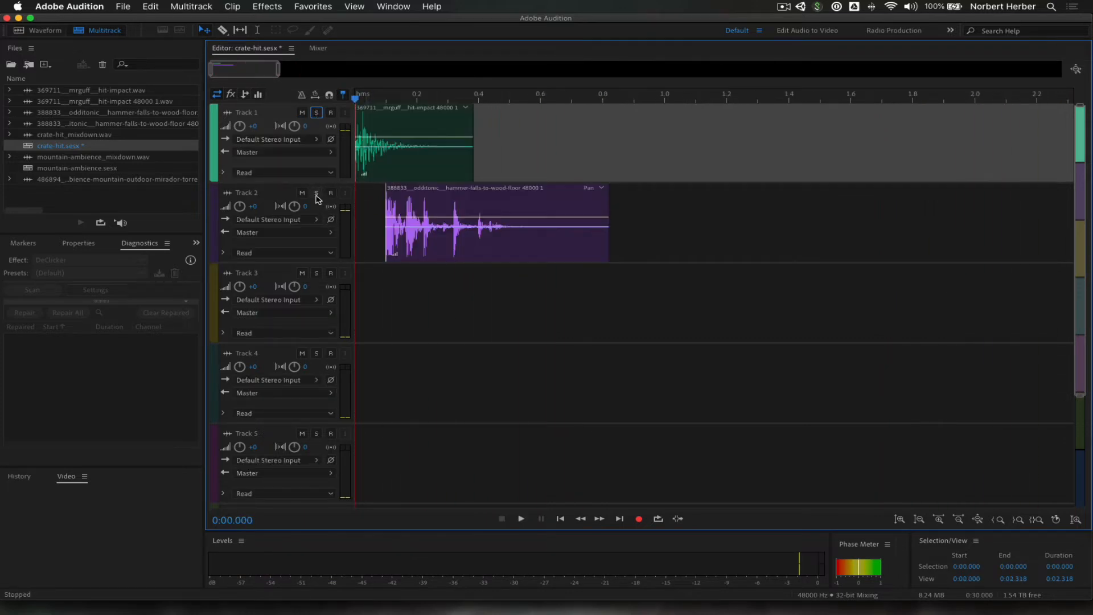
Step: Listen to the hammer-falls clip on Track 2 in solo, and play both tracks together with the solo cleared
{"action": "left_click", "coordinate": [316, 192]}
{"action": "key", "text": "space"}
{"action": "key", "text": "space"}
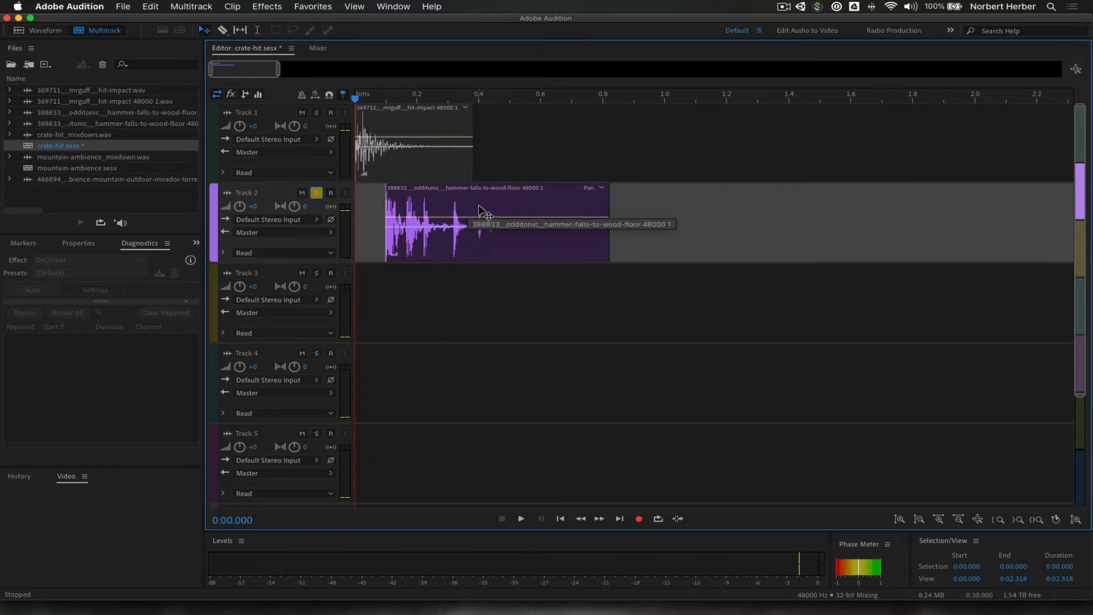
{"action": "left_click", "coordinate": [316, 192]}
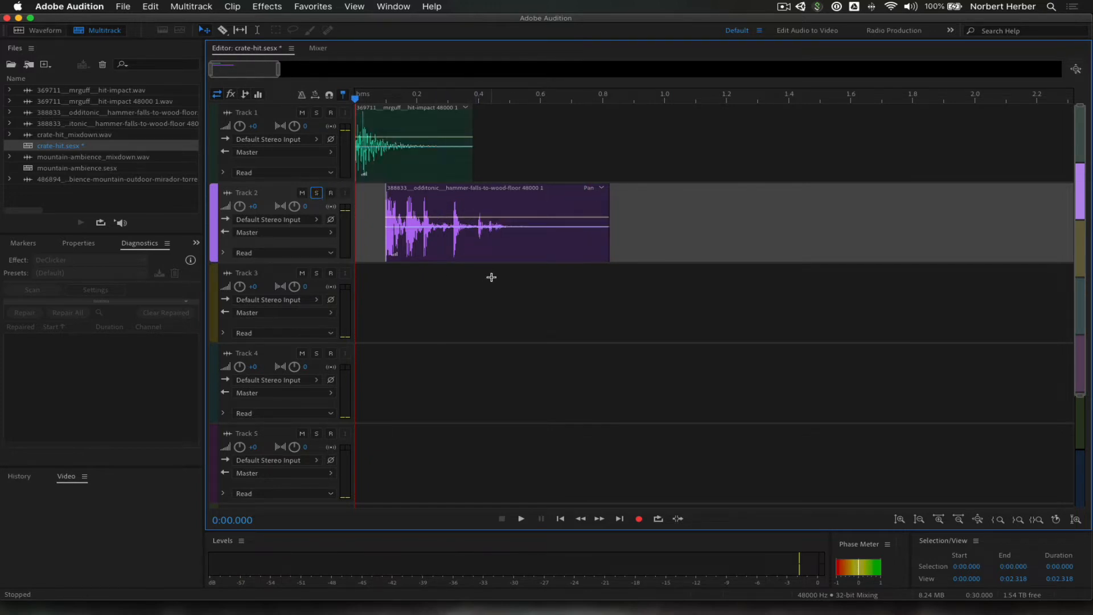
{"action": "key", "text": "space"}
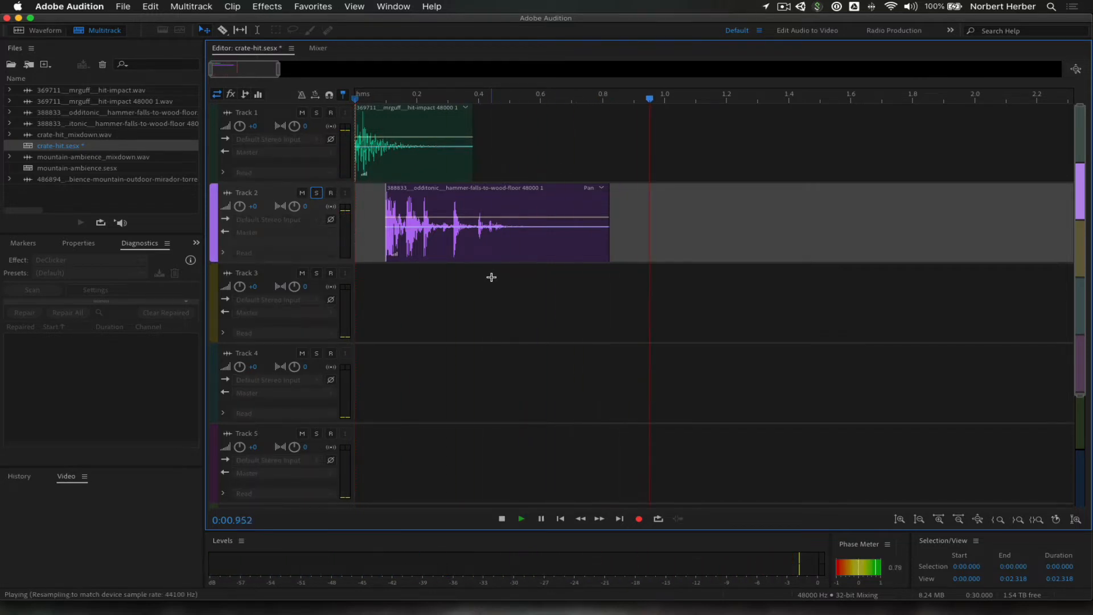
{"action": "key", "text": "space"}
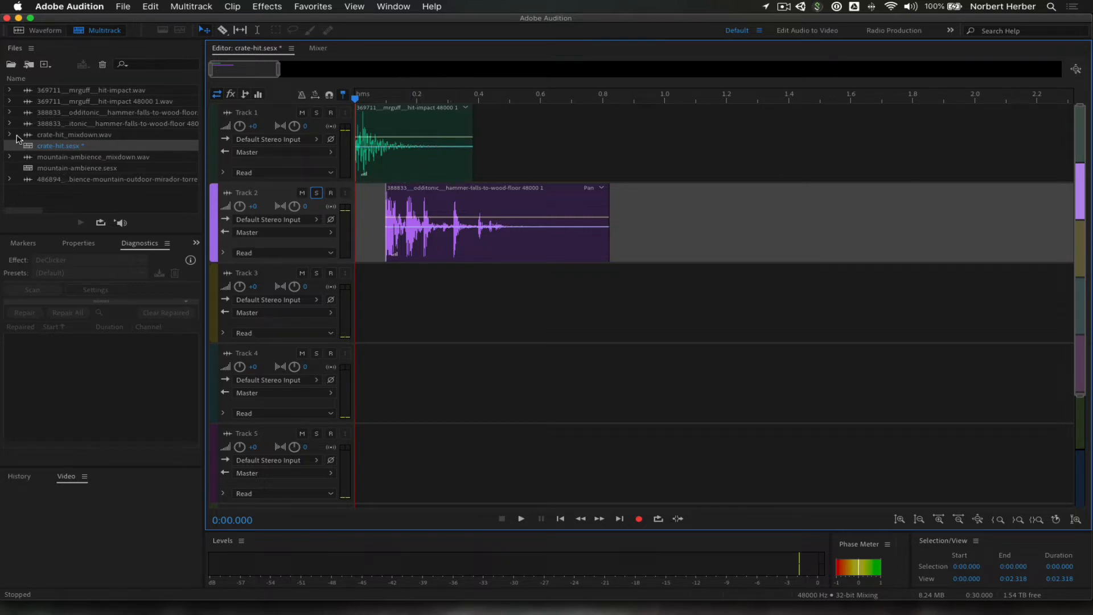
Step: Listen to crate-hit_mixdown.wav and the start of the original 486894 mountain ambience recording in the waveform editor
{"action": "double_click", "coordinate": [63, 136]}
{"action": "key", "text": "space"}
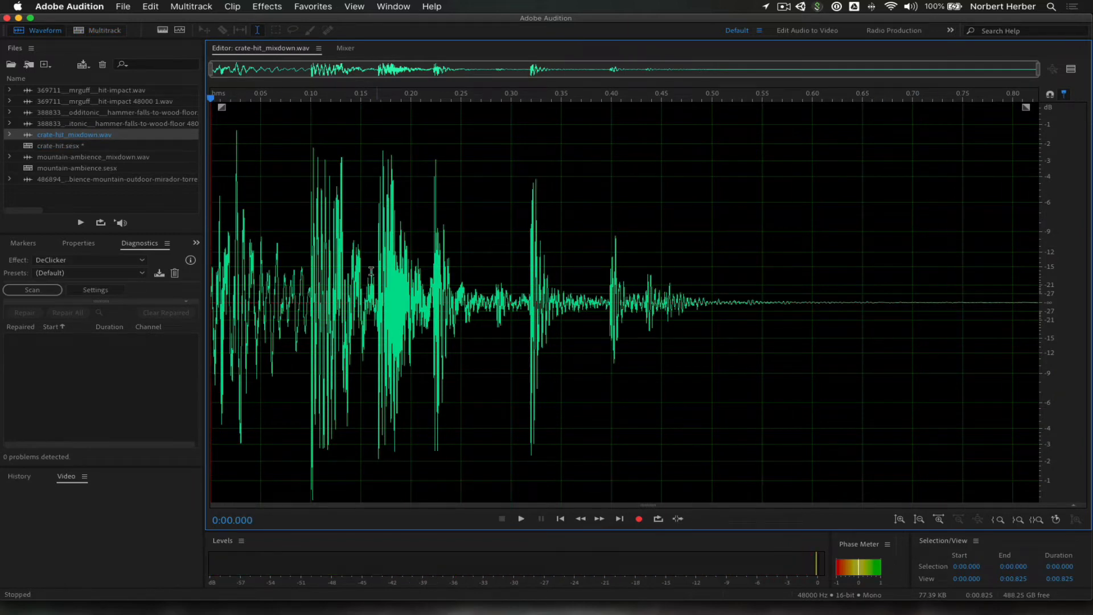
{"action": "double_click", "coordinate": [63, 179]}
{"action": "key", "text": "space"}
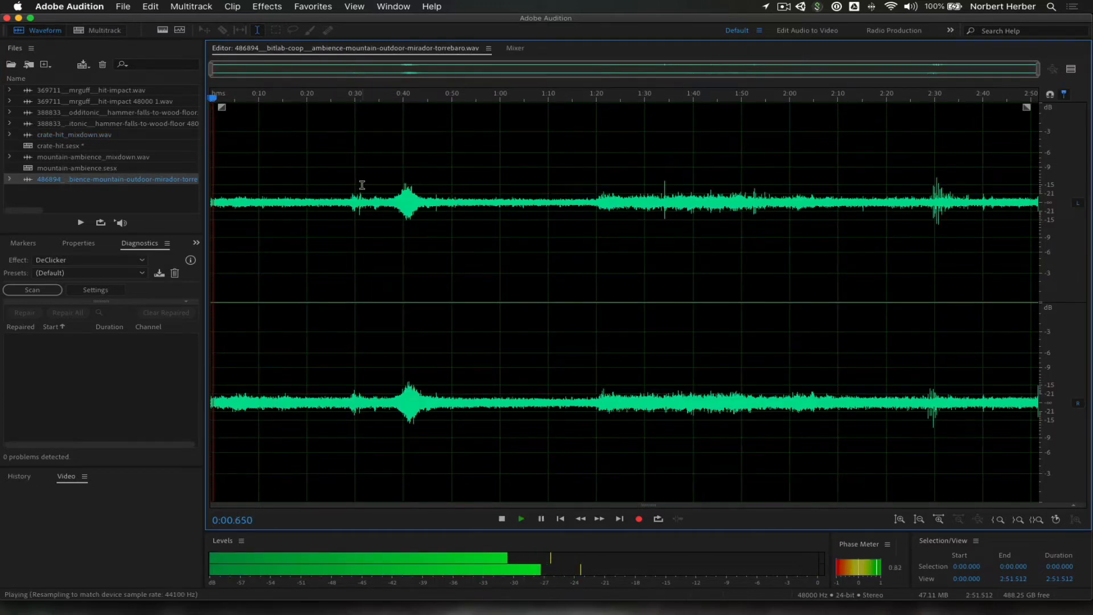
{"action": "key", "text": "space"}
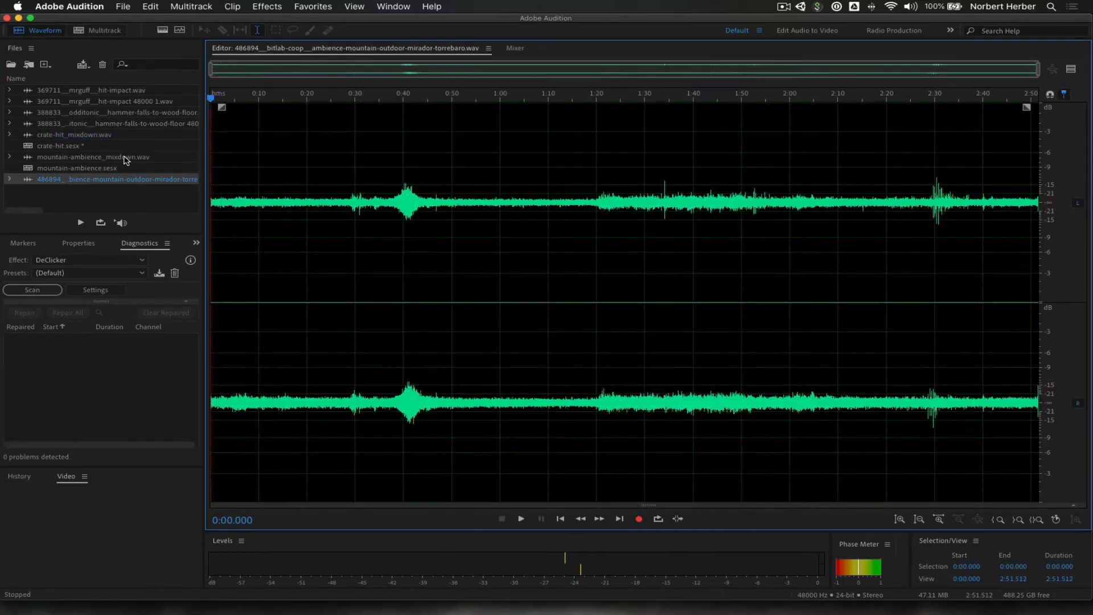
Step: Play mountain-ambience_mixdown.wav, turn on loop playback and listen across its loop point starting from about 0:28
{"action": "double_click", "coordinate": [126, 159]}
{"action": "key", "text": "space"}
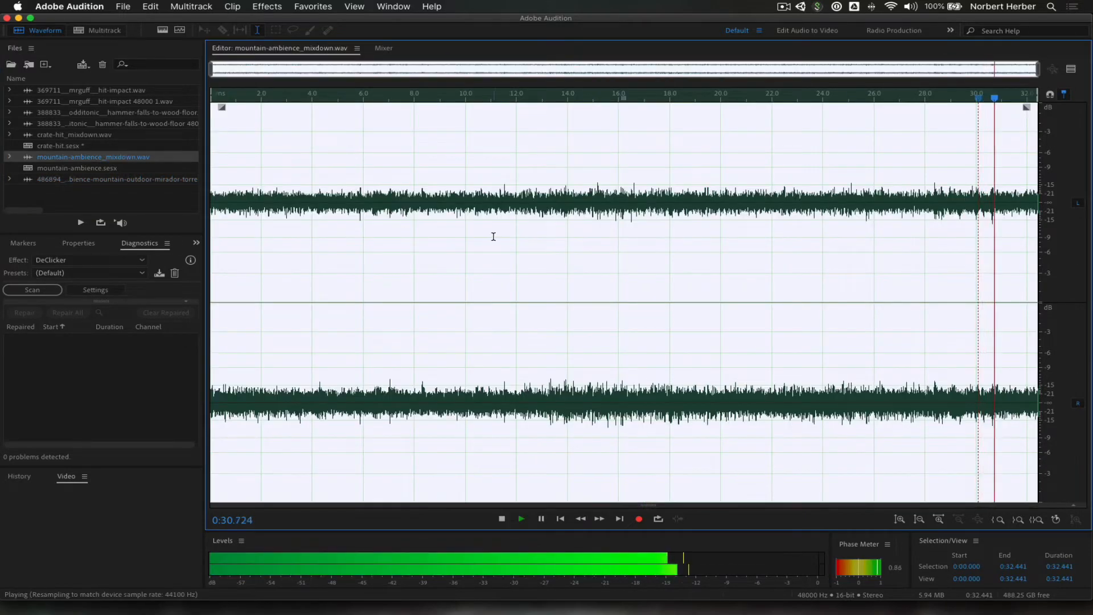
{"action": "key", "text": "space"}
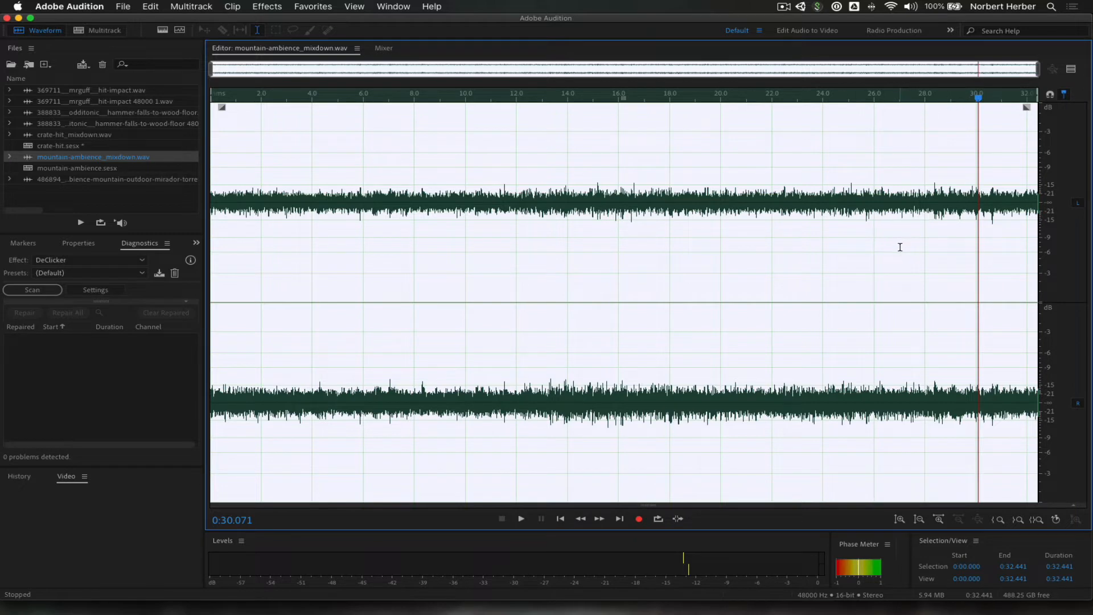
{"action": "left_click", "coordinate": [932, 99]}
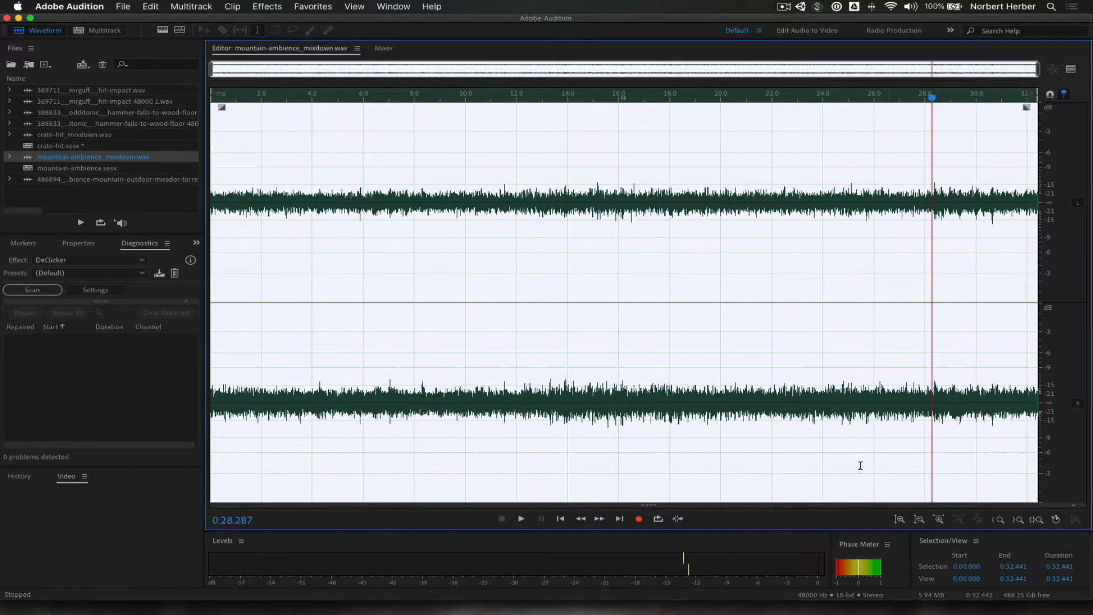
{"action": "left_click", "coordinate": [658, 519]}
{"action": "key", "text": "space"}
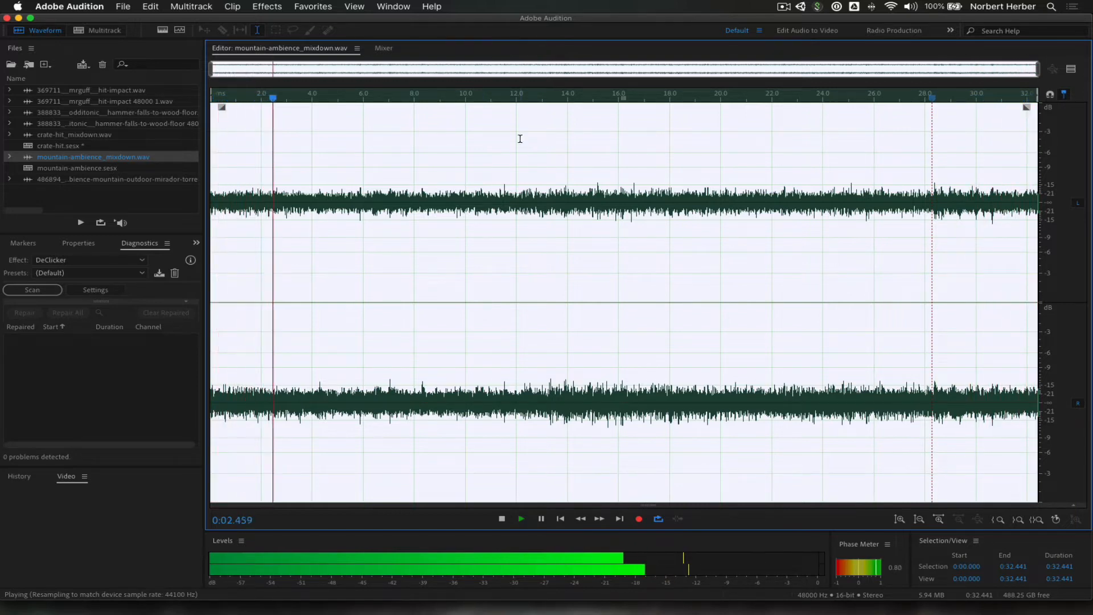
{"action": "key", "text": "space"}
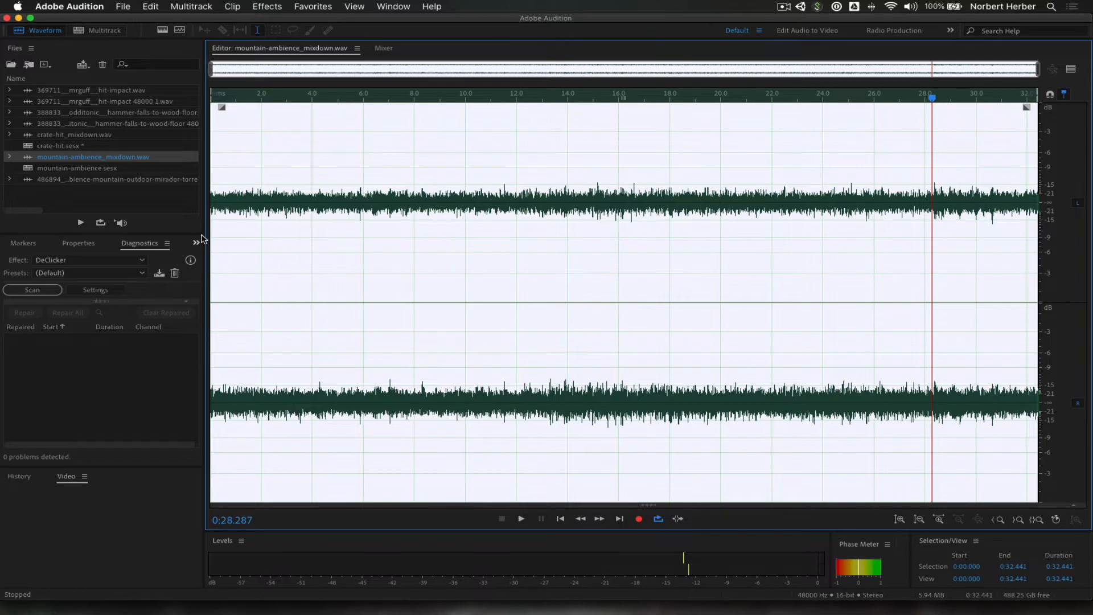
Step: Open mountain-ambience.sesx and undo its latest edits back to the single unsplit ambience clip on Track 1
{"action": "double_click", "coordinate": [85, 168]}
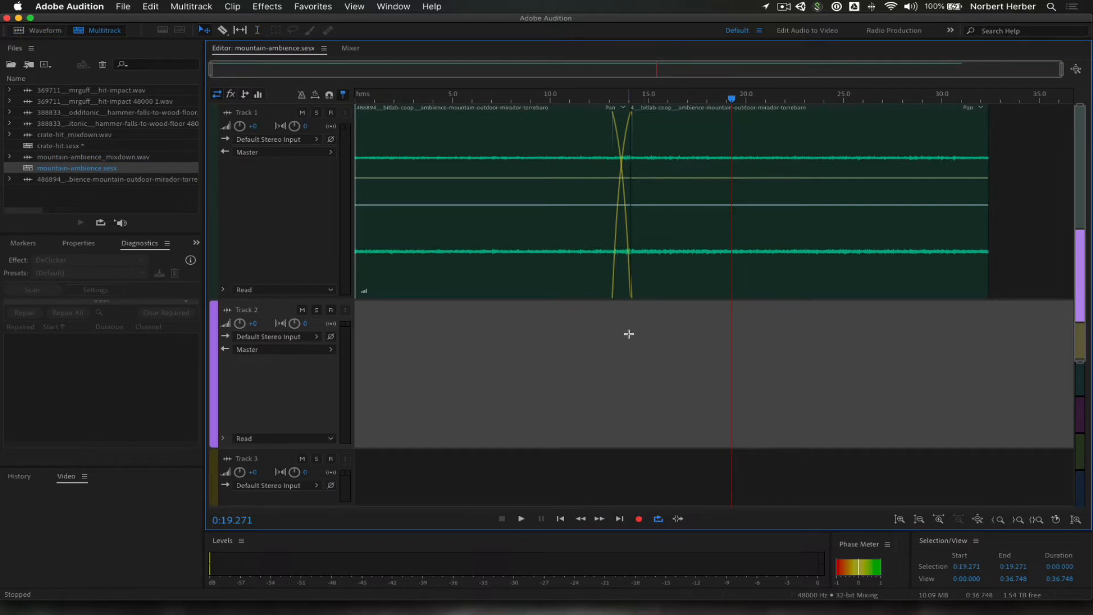
{"action": "key", "text": "super+z"}
{"action": "key", "text": "super+z"}
{"action": "key", "text": "super+z"}
{"action": "key", "text": "super+z"}
{"action": "key", "text": "super+z"}
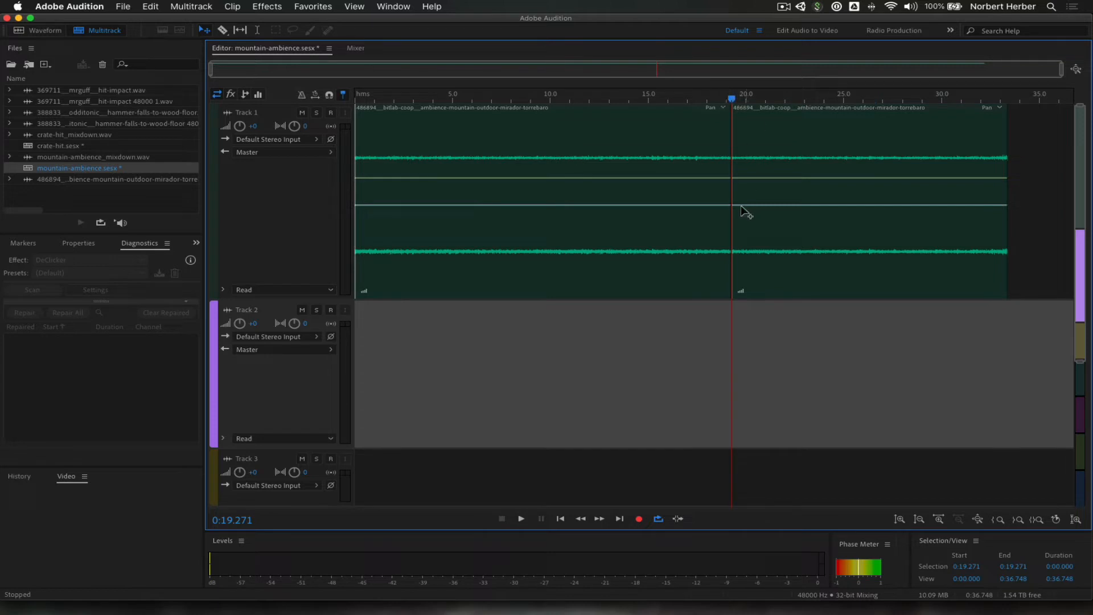
{"action": "key", "text": "super+z"}
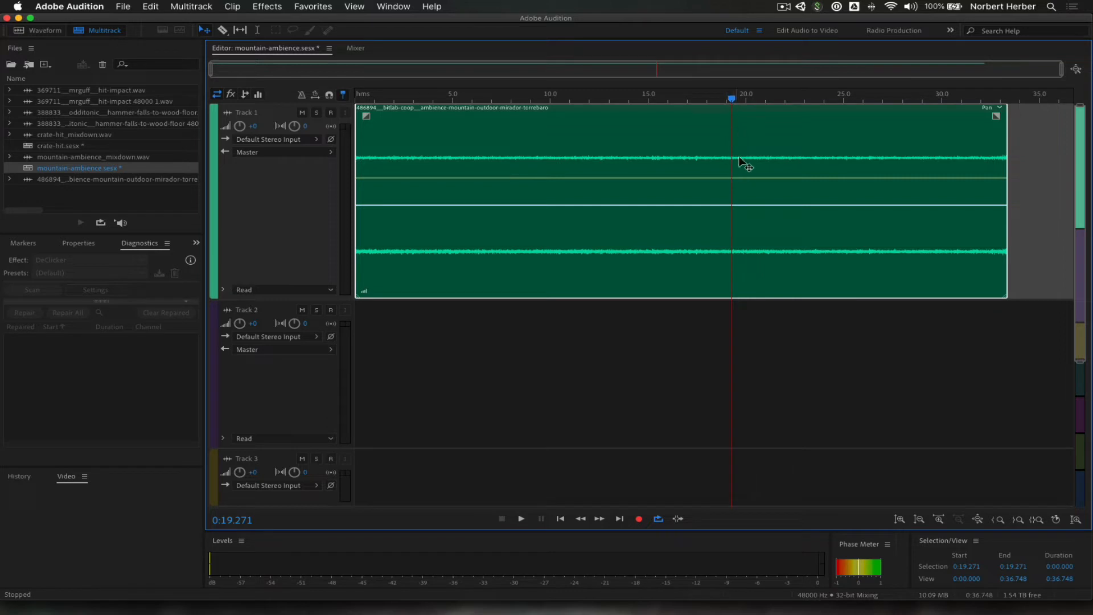
Step: Examine the Track 1 ambience waveform around the 0:19.271 playhead down to individual samples
{"action": "key", "text": "equal"}
{"action": "key", "text": "equal"}
{"action": "key", "text": "equal"}
{"action": "key", "text": "equal"}
{"action": "key", "text": "equal"}
{"action": "key", "text": "equal"}
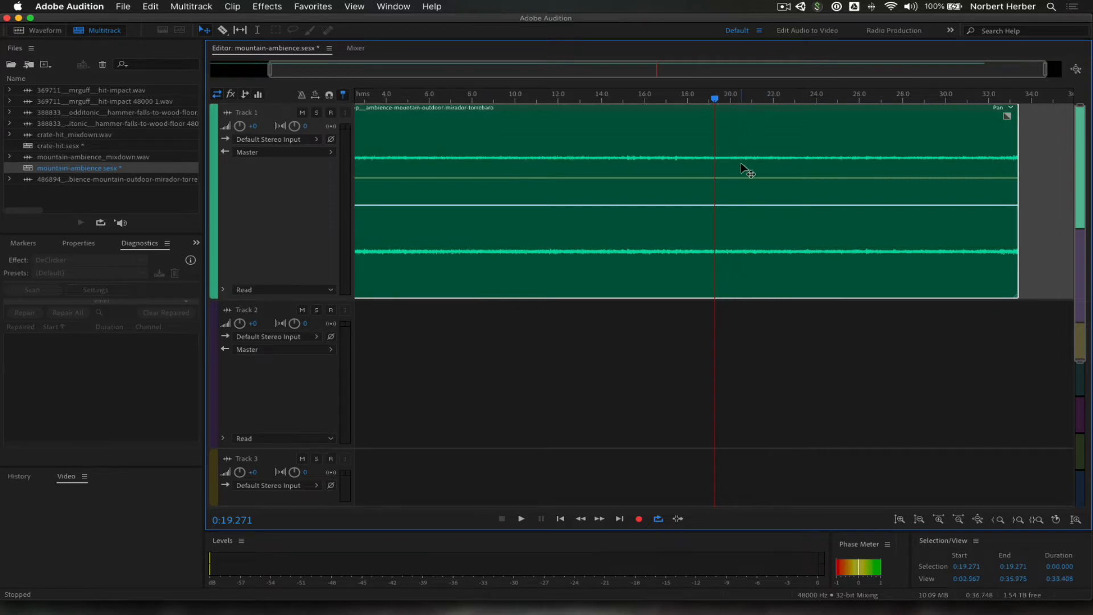
{"action": "key", "text": "equal"}
{"action": "key", "text": "equal"}
{"action": "key", "text": "equal"}
{"action": "key", "text": "equal"}
{"action": "key", "text": "equal"}
{"action": "key", "text": "equal"}
{"action": "key", "text": "equal"}
{"action": "key", "text": "equal"}
{"action": "key", "text": "equal"}
{"action": "key", "text": "equal"}
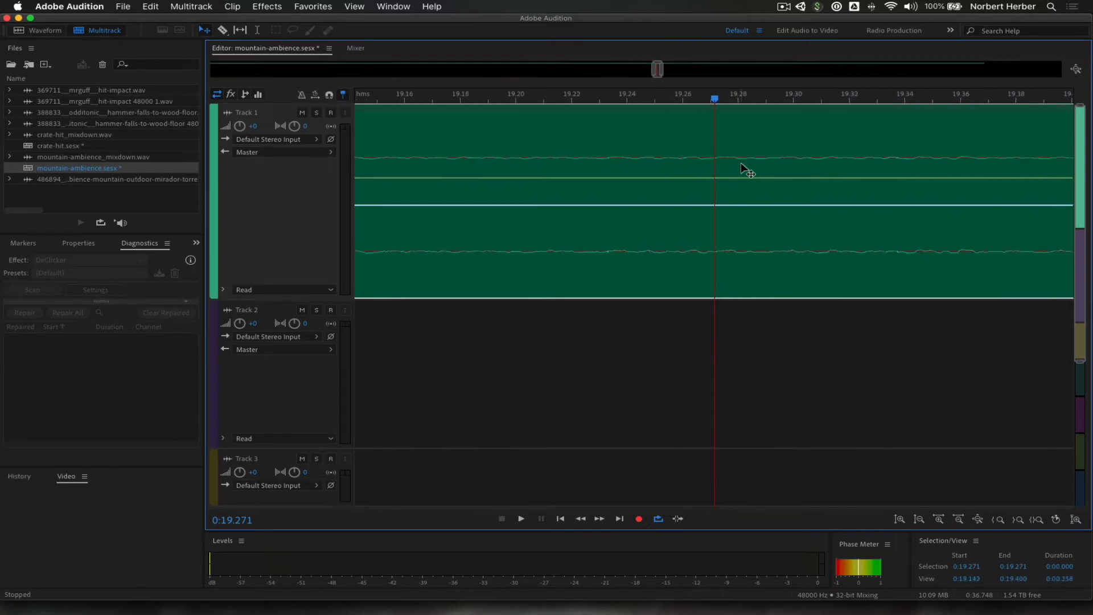
{"action": "key", "text": "equal"}
{"action": "key", "text": "equal"}
{"action": "key", "text": "equal"}
{"action": "key", "text": "equal"}
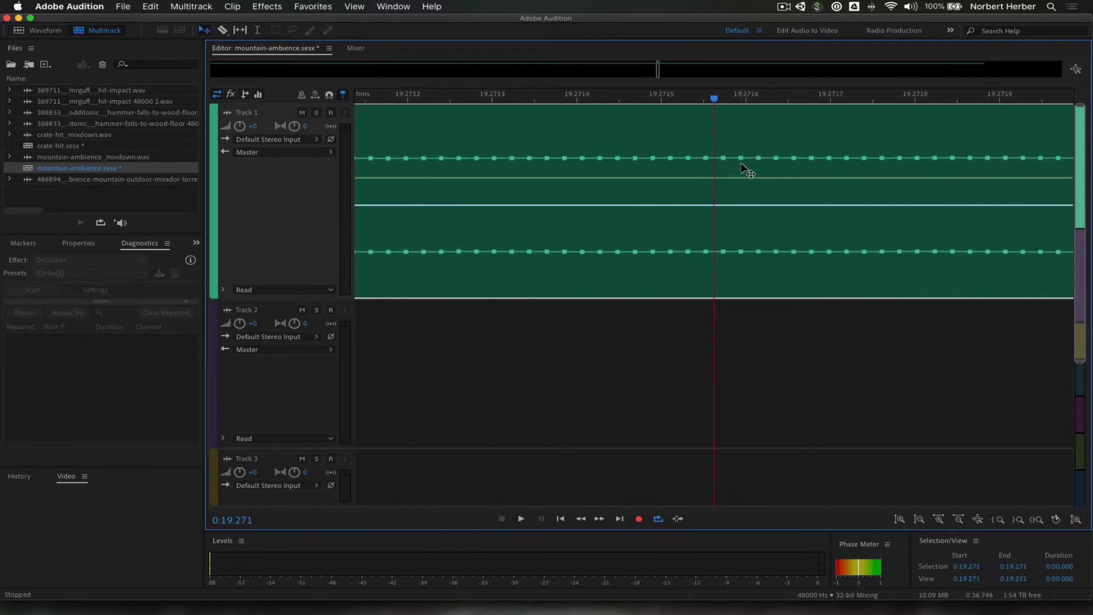
Step: Split the Track 1 ambience clip at 0:19.271 and swap its two parts, with a crossfade where they overlap
{"action": "key", "text": "minus"}
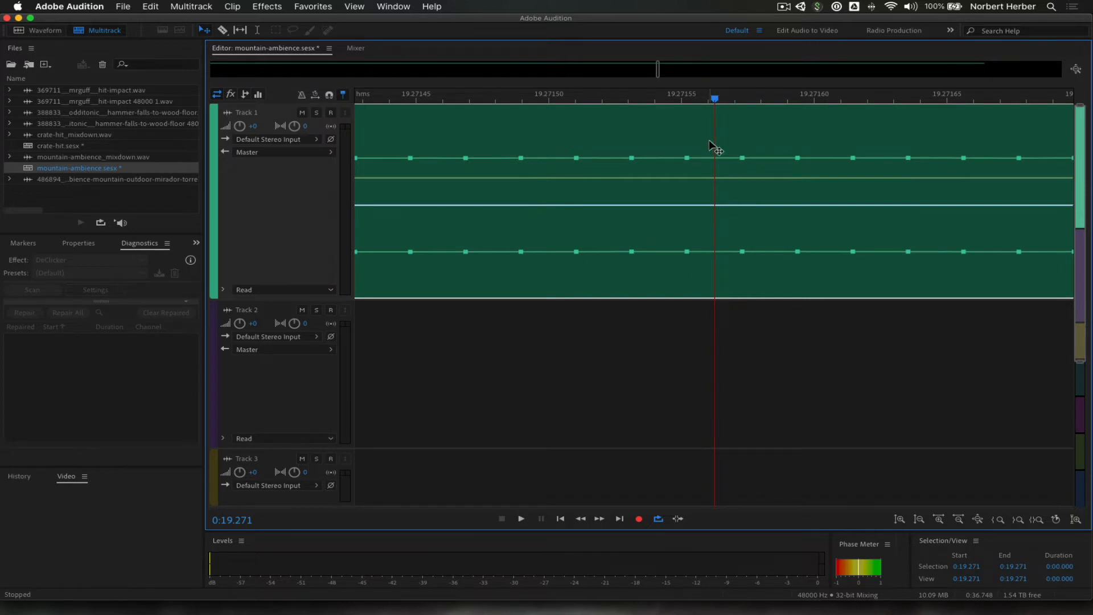
{"action": "key", "text": "minus"}
{"action": "key", "text": "minus"}
{"action": "key", "text": "minus"}
{"action": "key", "text": "minus"}
{"action": "key", "text": "minus"}
{"action": "key", "text": "minus"}
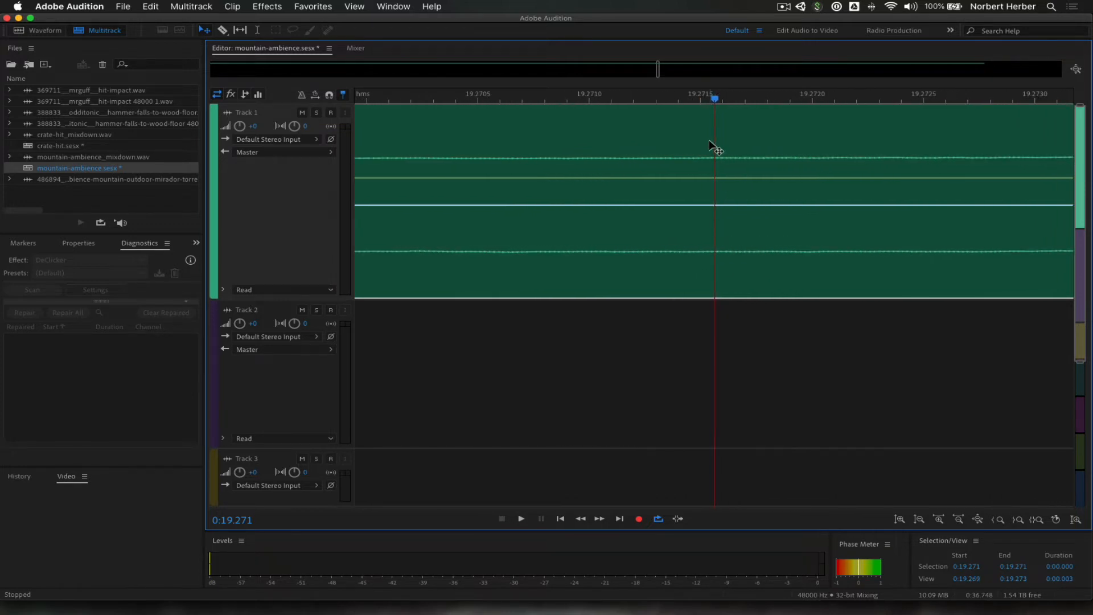
{"action": "key", "text": "minus"}
{"action": "key", "text": "minus"}
{"action": "key", "text": "minus"}
{"action": "key", "text": "minus"}
{"action": "key", "text": "minus"}
{"action": "key", "text": "minus"}
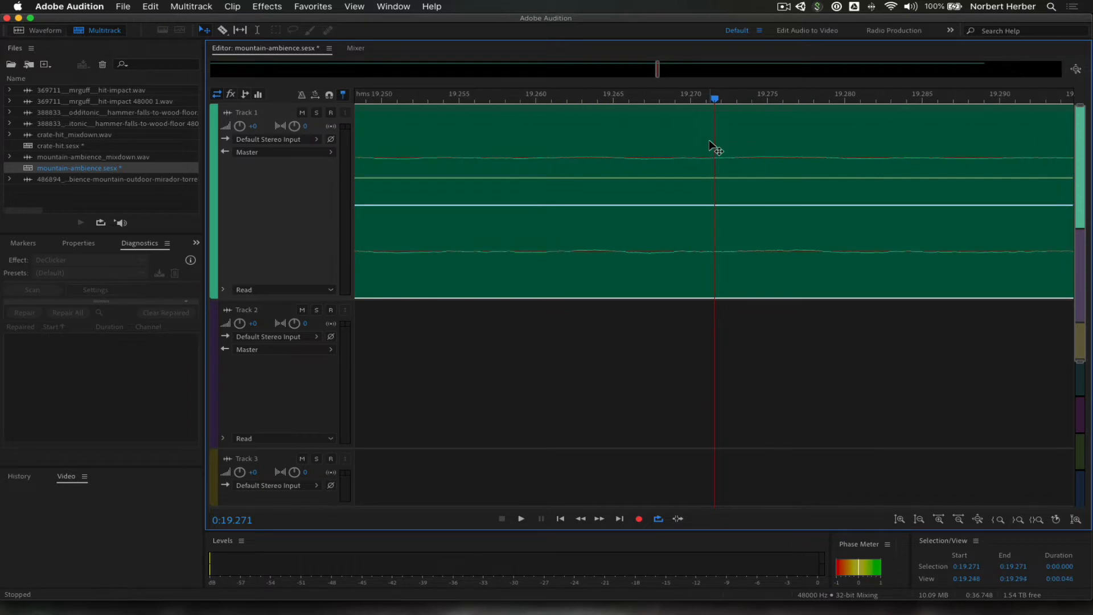
{"action": "key", "text": "minus"}
{"action": "key", "text": "minus"}
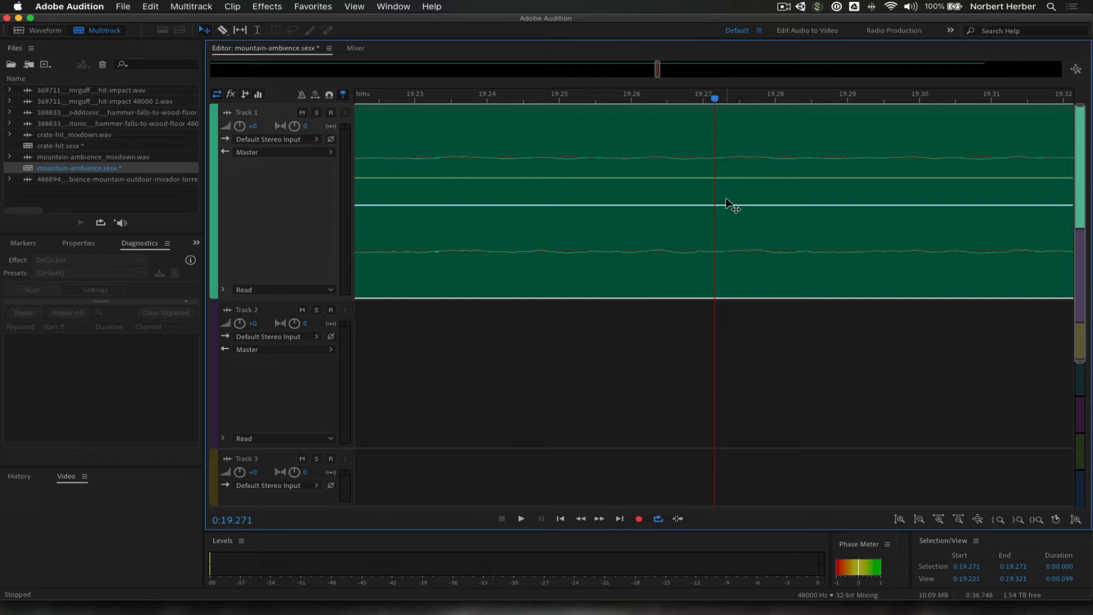
{"action": "key", "text": "super+k"}
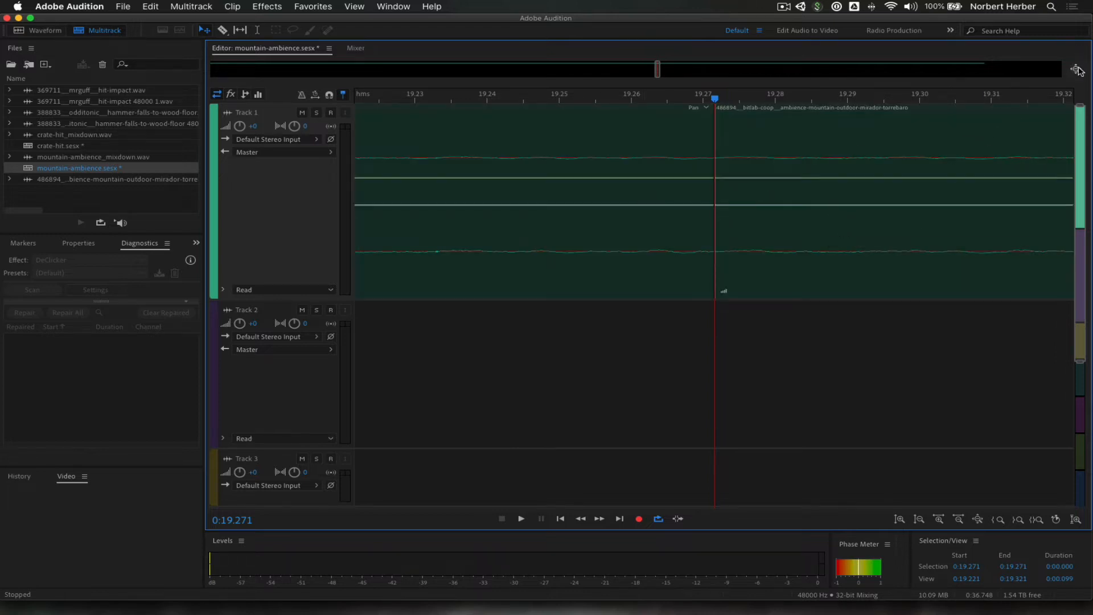
{"action": "left_click", "coordinate": [1075, 68]}
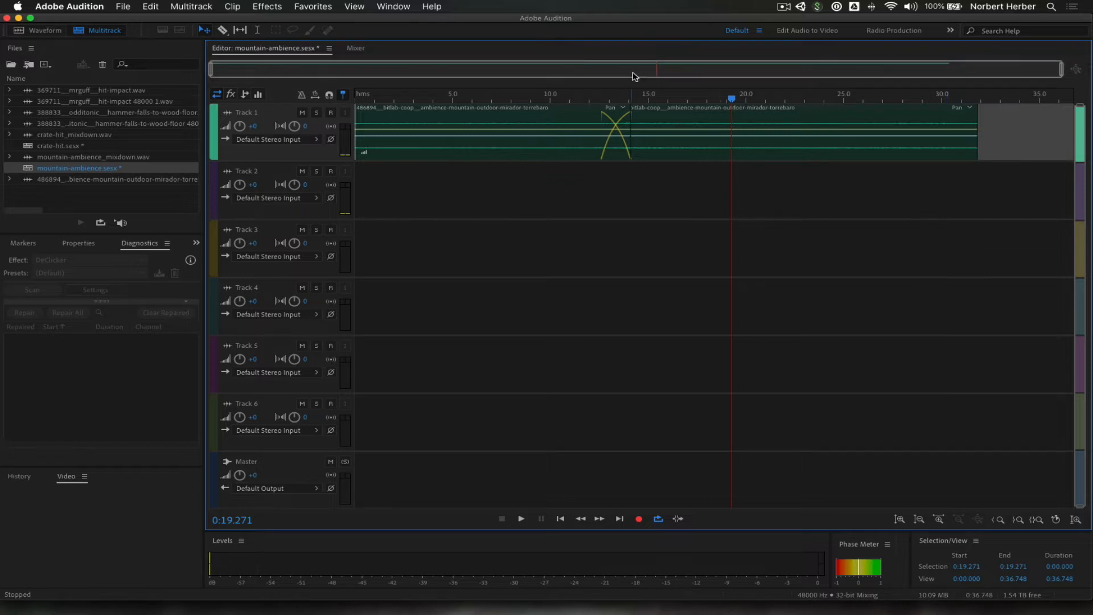
Step: Play the session from 0:12.537 to hear the crossfade between the two ambience clips
{"action": "left_click", "coordinate": [600, 98]}
{"action": "key", "text": "space"}
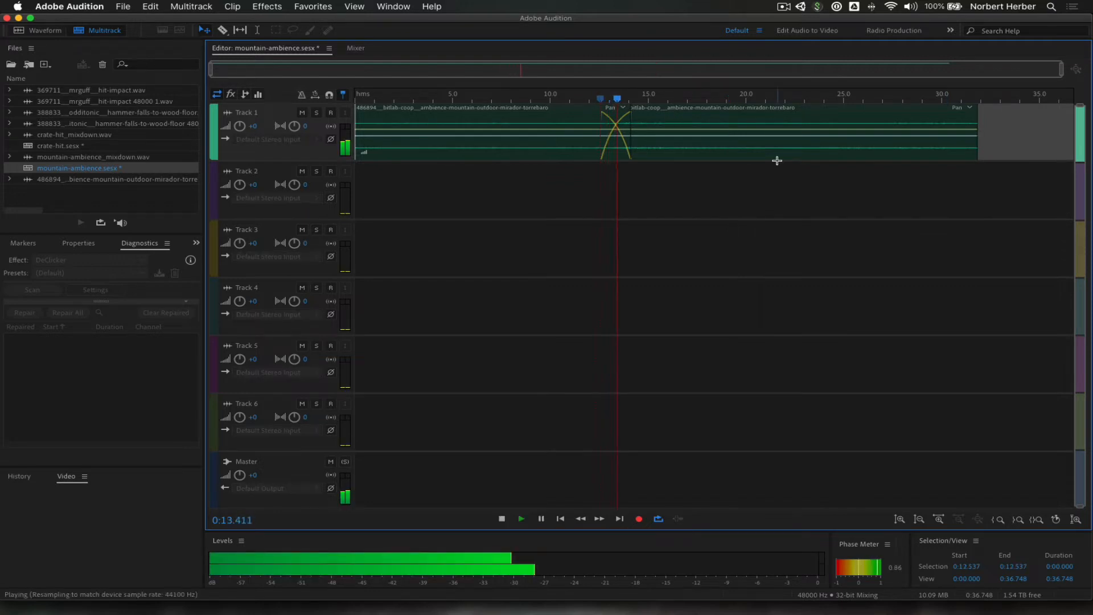
{"action": "key", "text": "space"}
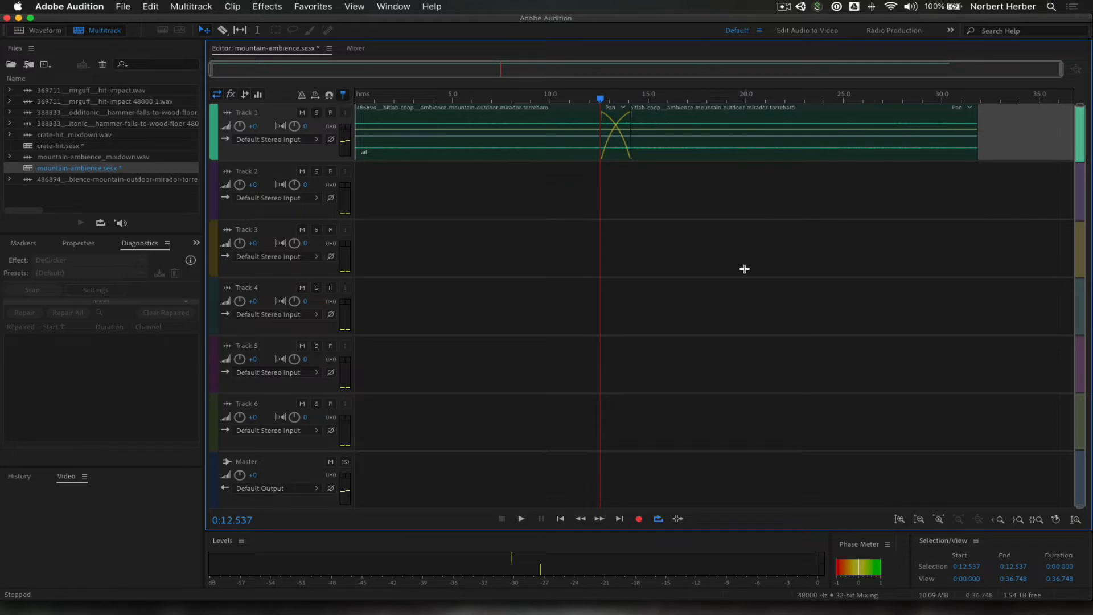
Step: Reopen mountain-ambience_mixdown.wav and play it from 0:28.287 to check how its end loops into its start
{"action": "double_click", "coordinate": [98, 159]}
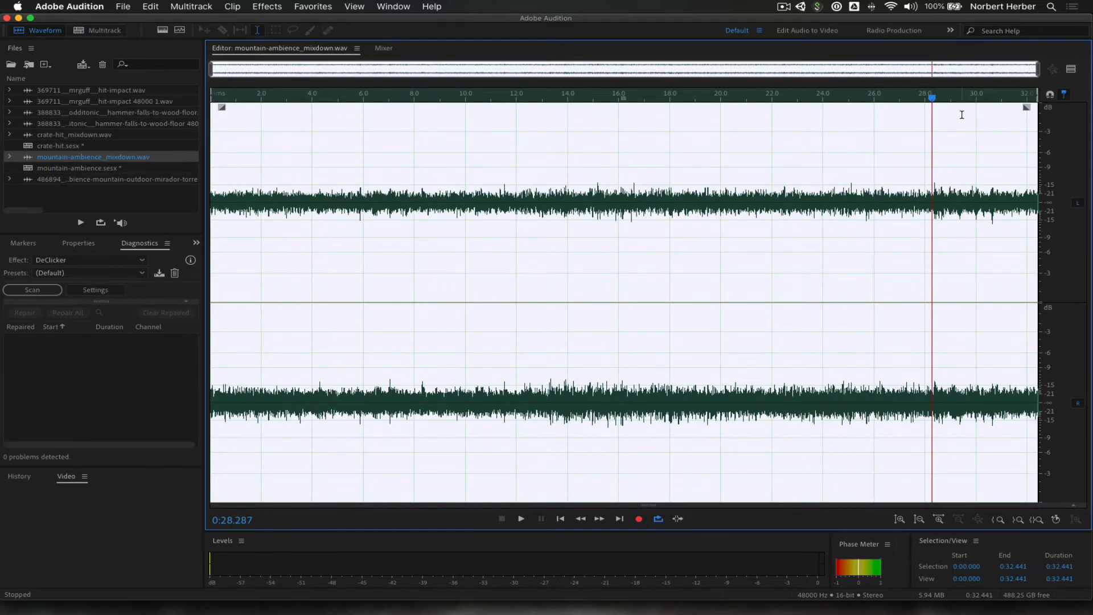
{"action": "key", "text": "space"}
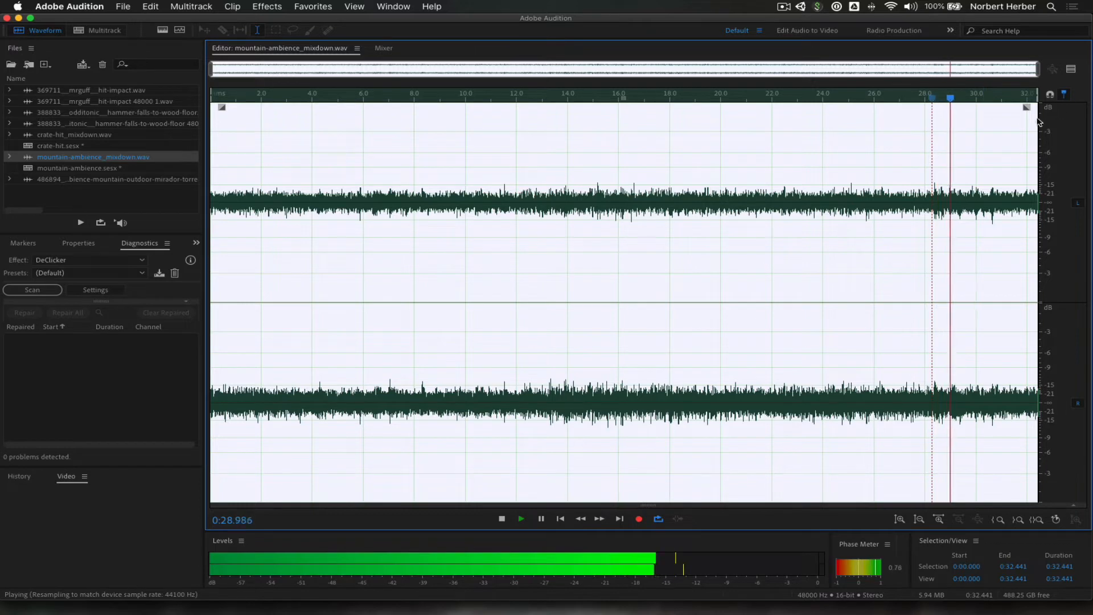
{"action": "key", "text": "space"}
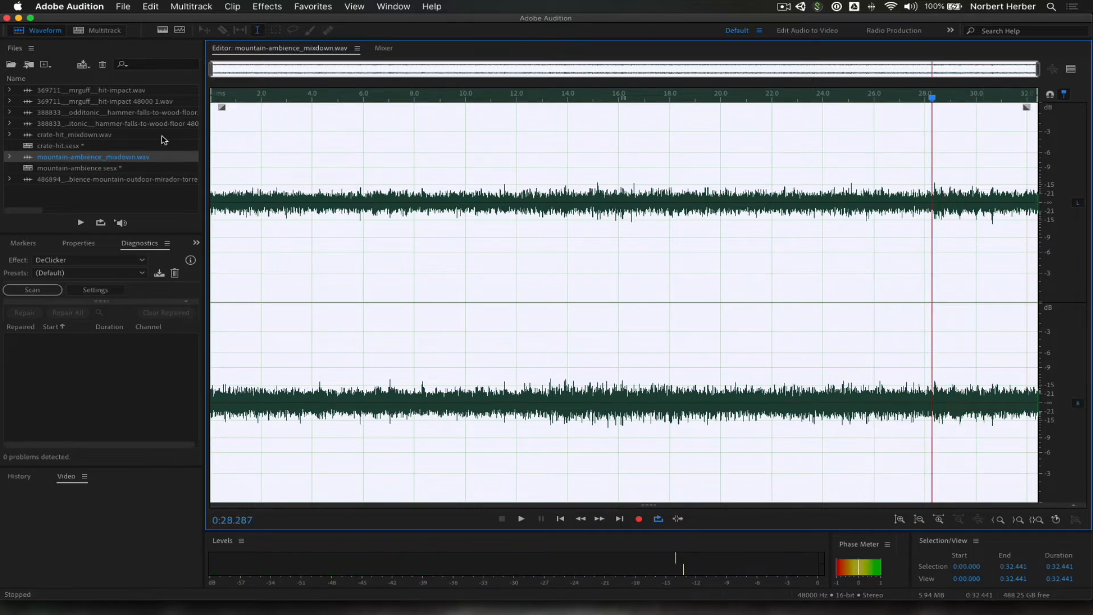
{"action": "key", "text": "space"}
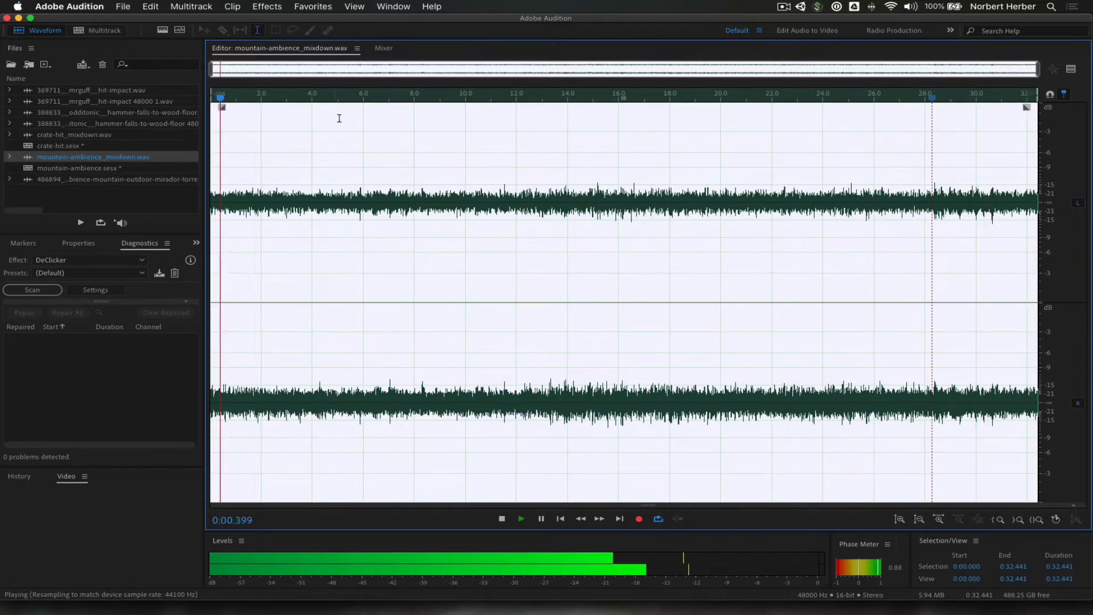
{"action": "key", "text": "space"}
Step: Play mountain-ambience_mixdown.wav from about 0:12 to listen to the rendered crossfade in its middle
{"action": "left_click", "coordinate": [515, 102]}
{"action": "key", "text": "space"}
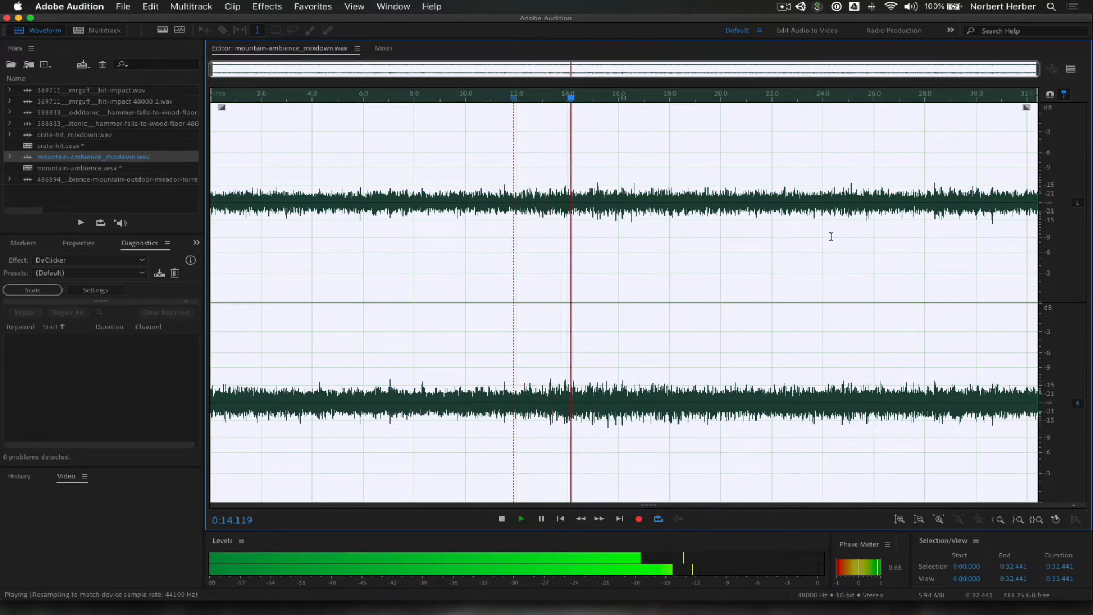
{"action": "key", "text": "space"}
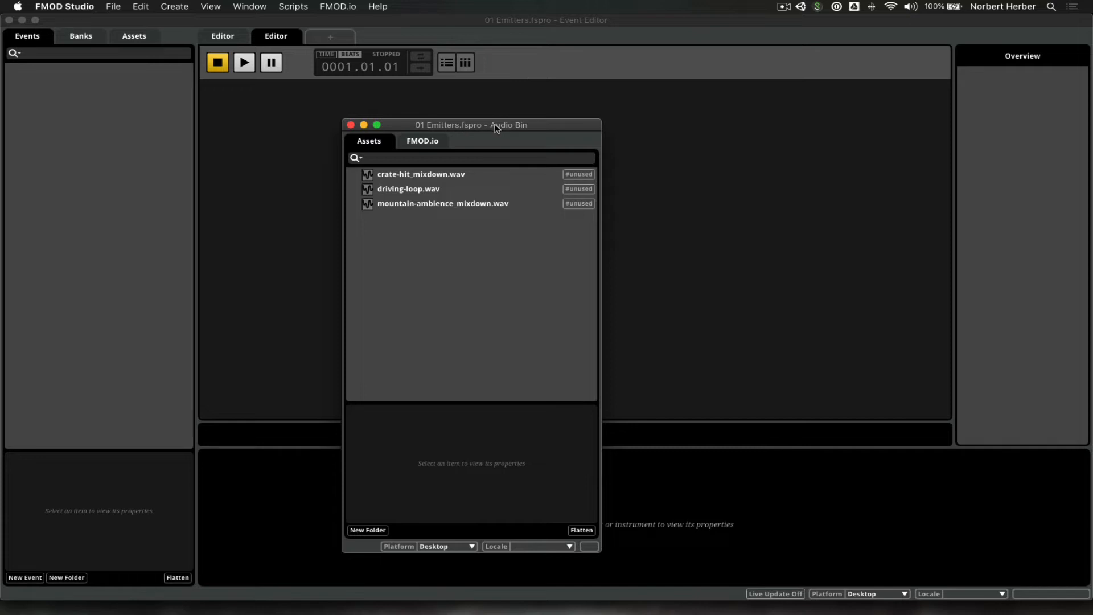
Step: Switch to FMOD Studio and close the Audio Bin of the 01 Emitters project
{"action": "right_click", "coordinate": [397, 180]}
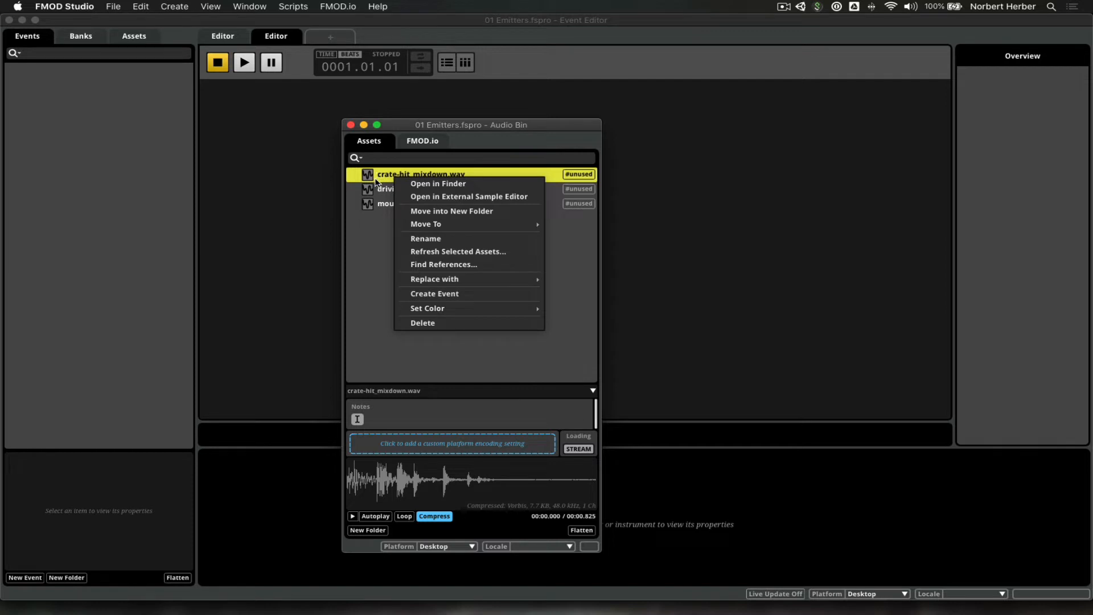
{"action": "left_click", "coordinate": [373, 260]}
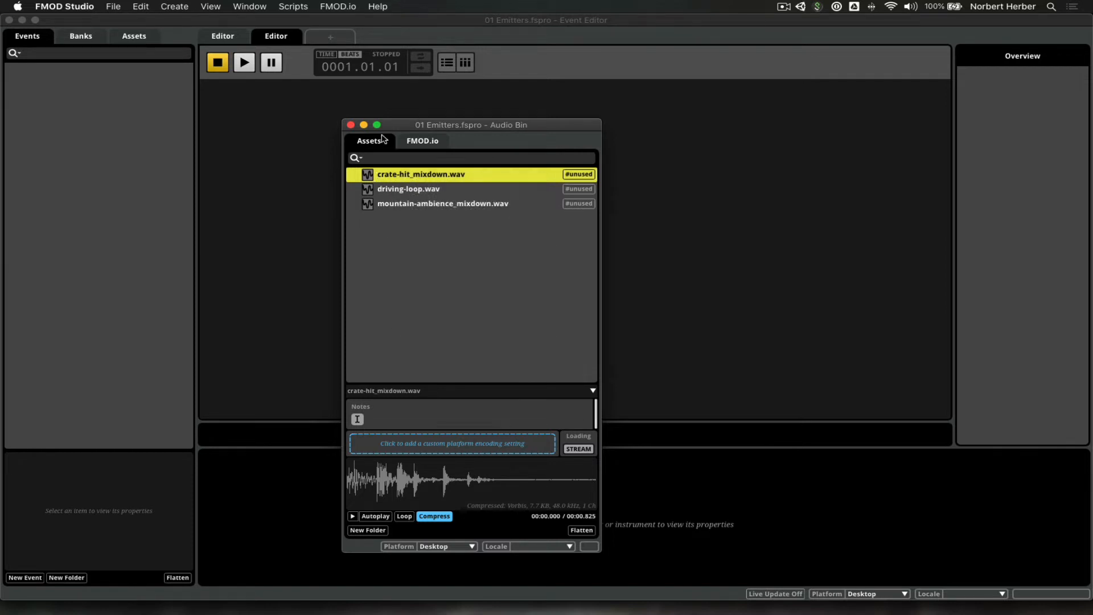
{"action": "left_click", "coordinate": [351, 124]}
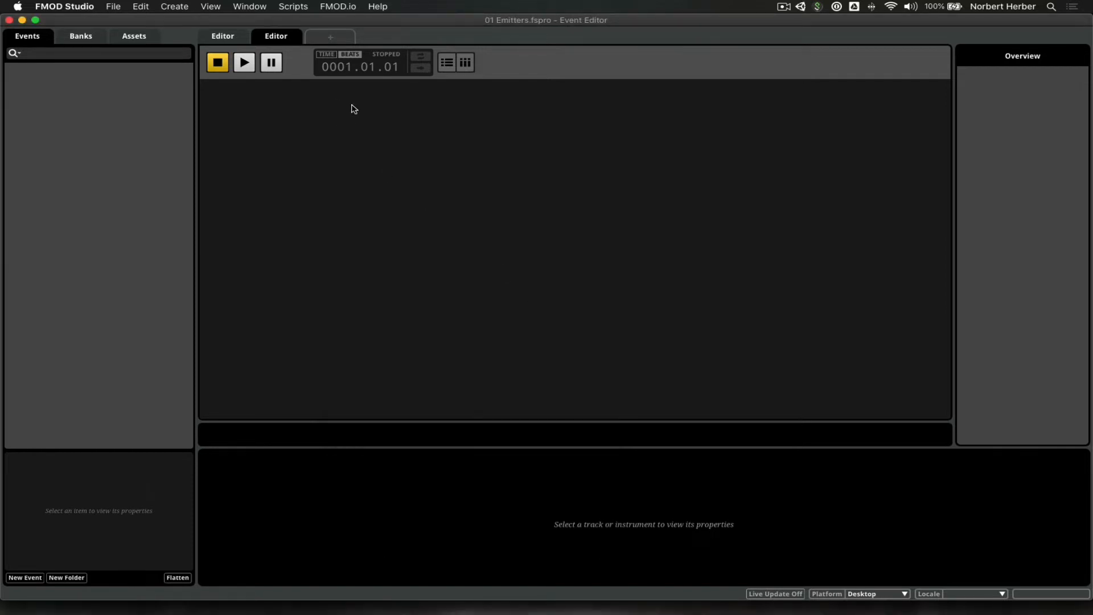
Step: Open the Audio Bin and create a 2D Timeline event from crate-hit_mixdown.wav
{"action": "left_click", "coordinate": [246, 8]}
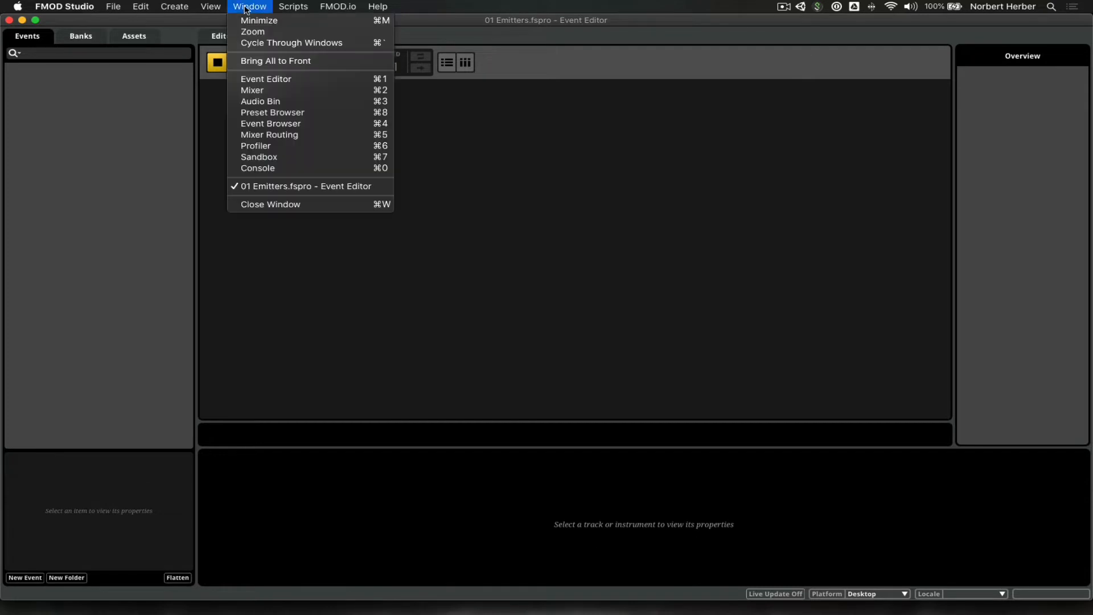
{"action": "left_click", "coordinate": [267, 101]}
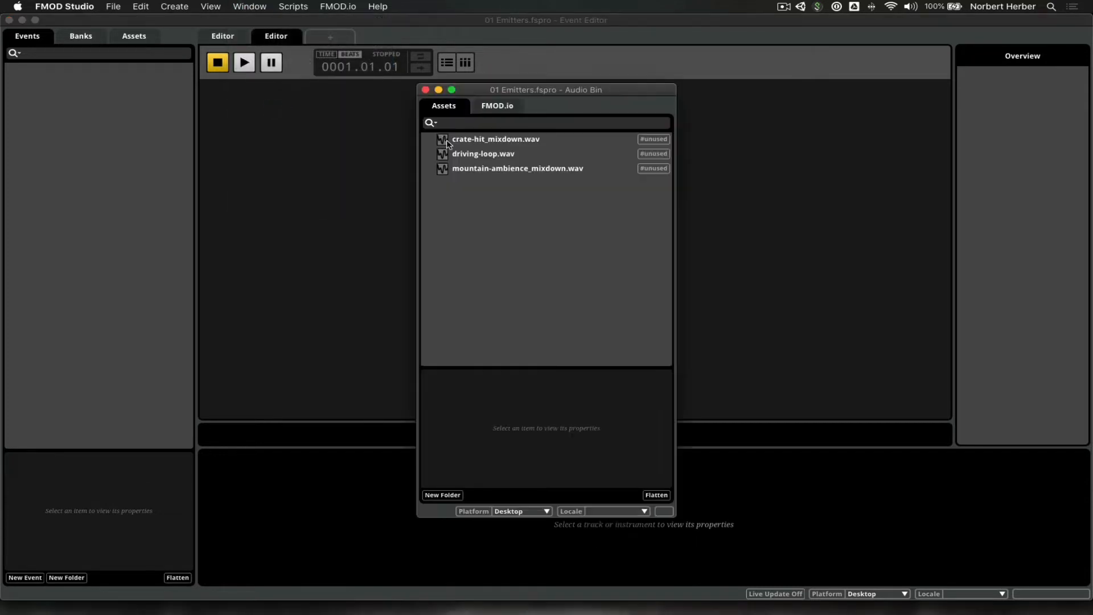
{"action": "left_click", "coordinate": [503, 141]}
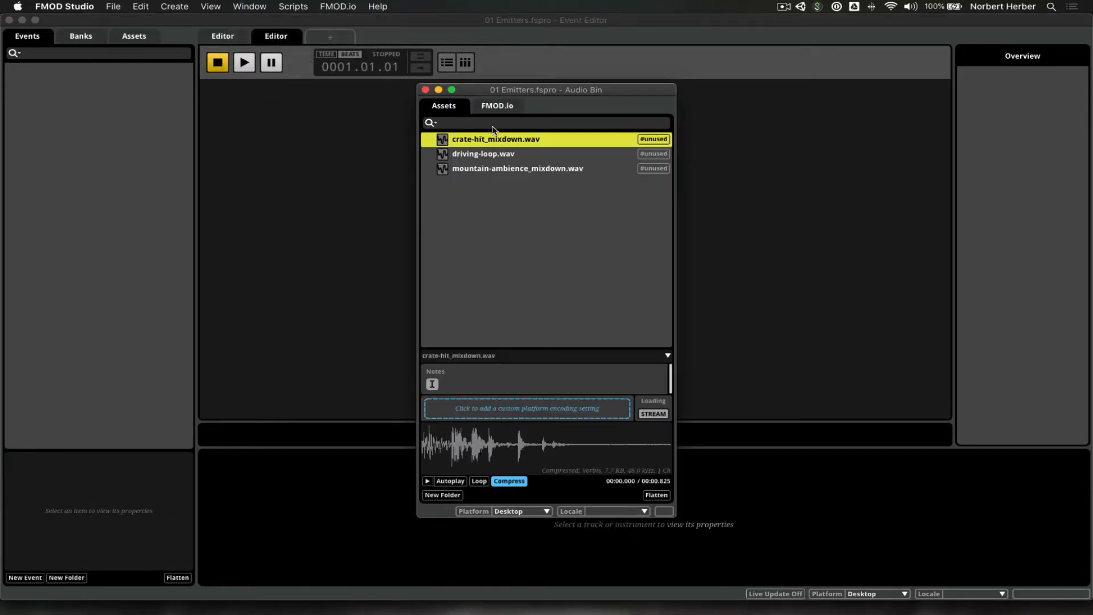
{"action": "right_click", "coordinate": [488, 141]}
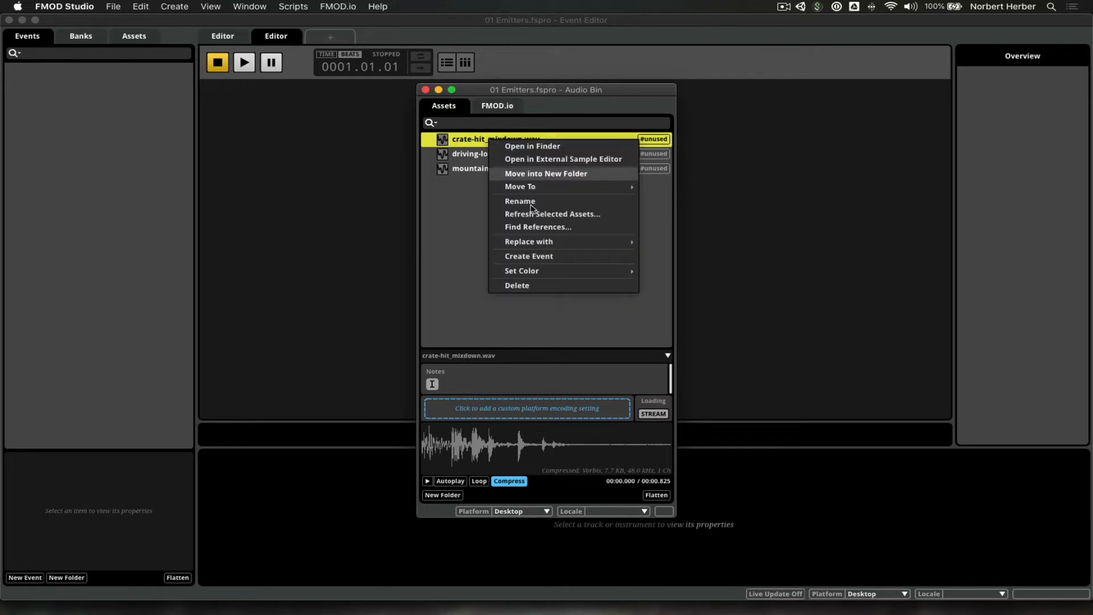
{"action": "left_click", "coordinate": [528, 256]}
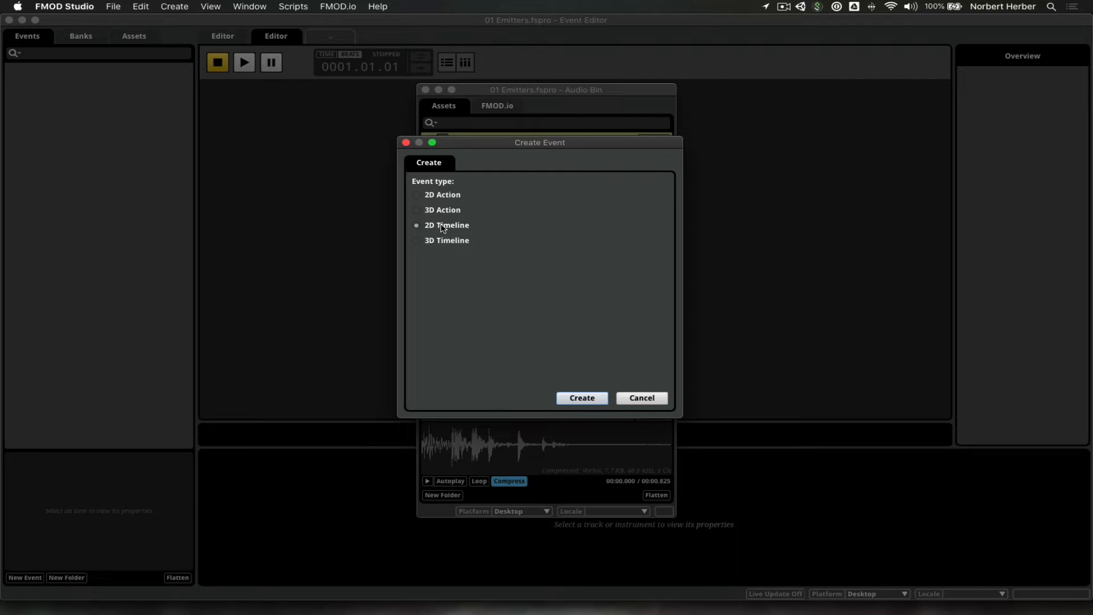
{"action": "left_click", "coordinate": [587, 400]}
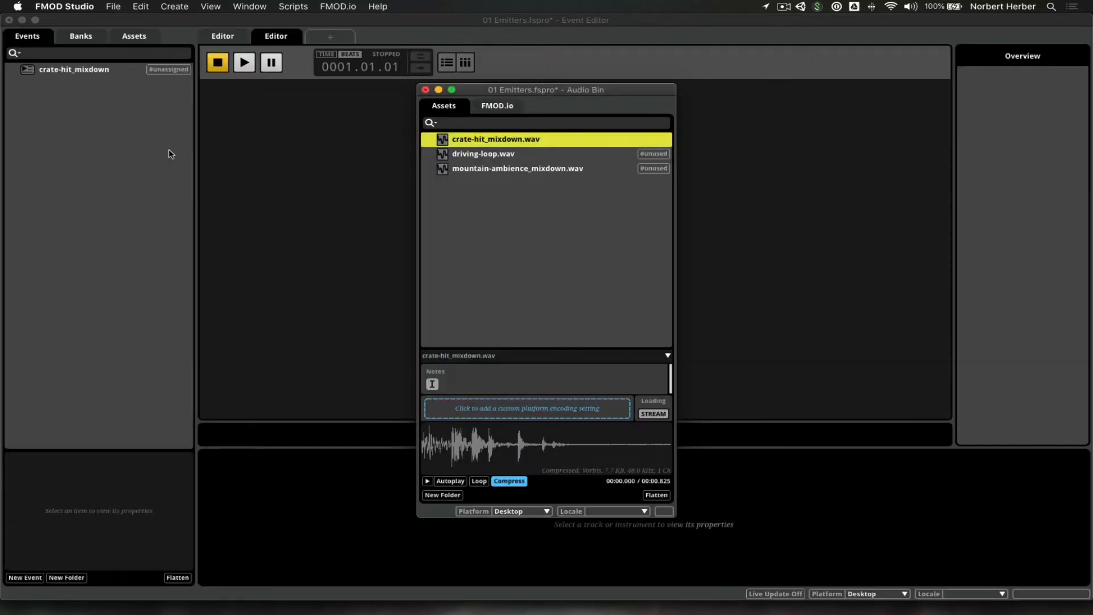
Step: Open the new crate-hit_mixdown event and rename it crate-hit
{"action": "left_click", "coordinate": [70, 73]}
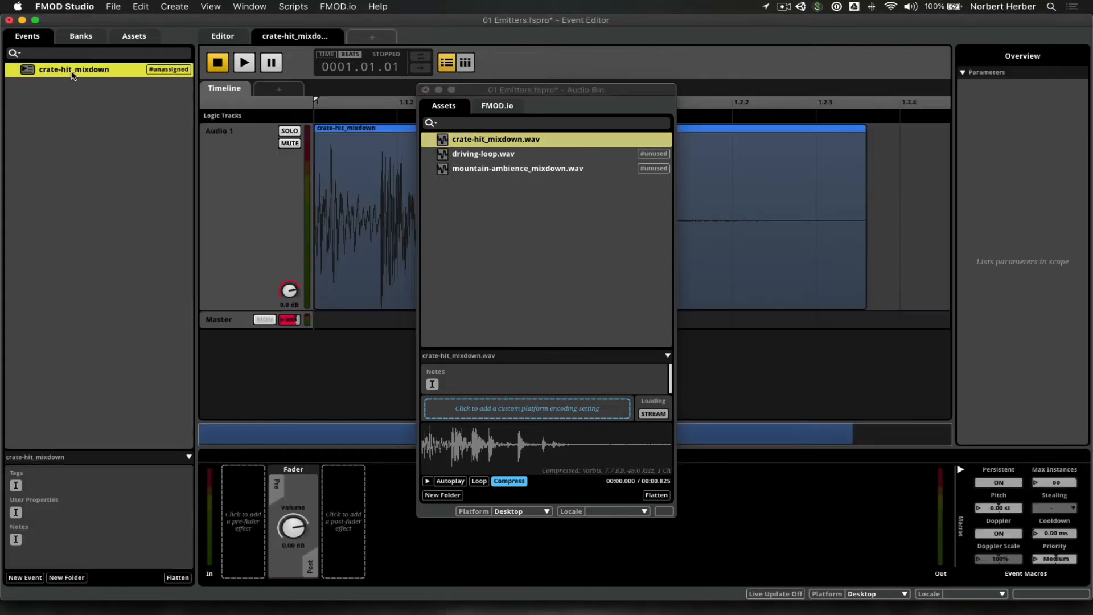
{"action": "left_click", "coordinate": [480, 93]}
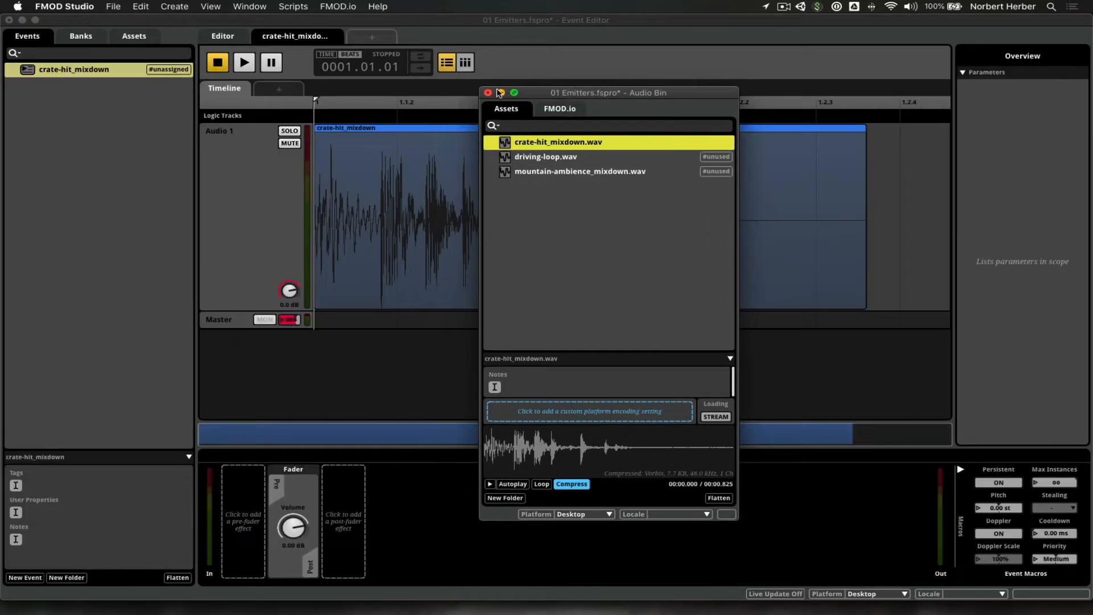
{"action": "left_click", "coordinate": [15, 73]}
{"action": "right_click", "coordinate": [58, 72]}
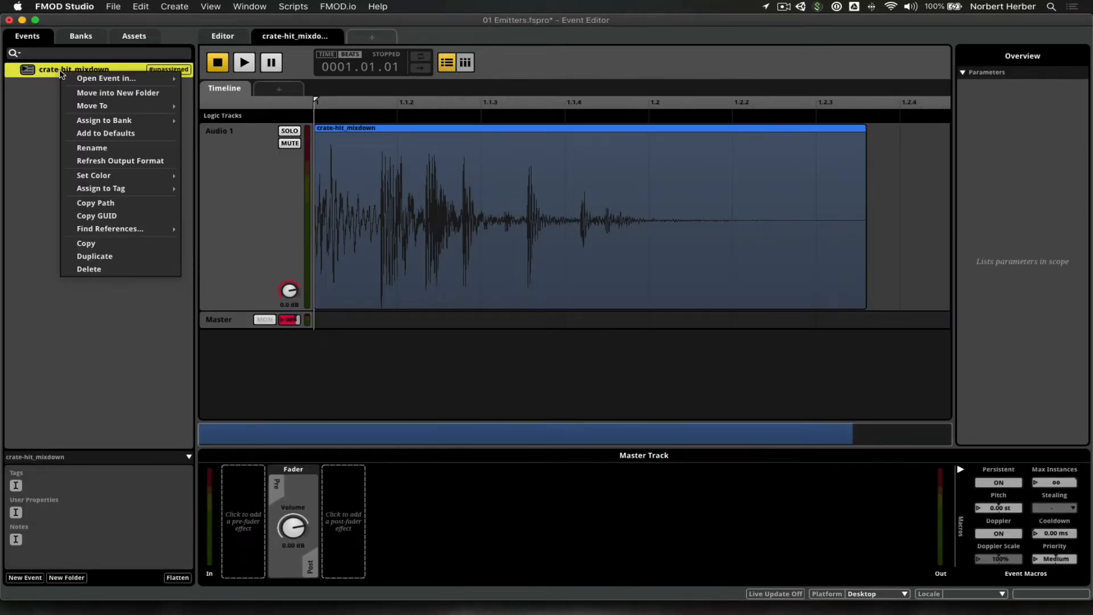
{"action": "left_click", "coordinate": [121, 149]}
{"action": "key", "text": "Right"}
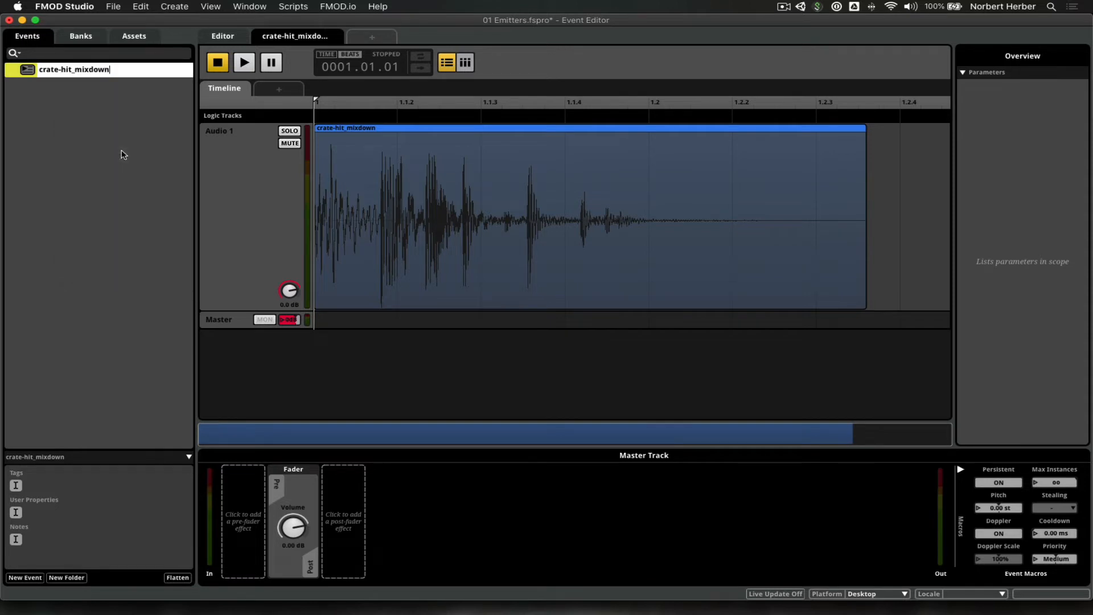
{"action": "key", "text": "BackSpace"}
{"action": "key", "text": "BackSpace"}
{"action": "key", "text": "BackSpace"}
{"action": "key", "text": "BackSpace"}
{"action": "key", "text": "BackSpace"}
{"action": "key", "text": "BackSpace"}
{"action": "key", "text": "BackSpace"}
{"action": "key", "text": "BackSpace"}
{"action": "key", "text": "BackSpace"}
{"action": "key", "text": "Return"}
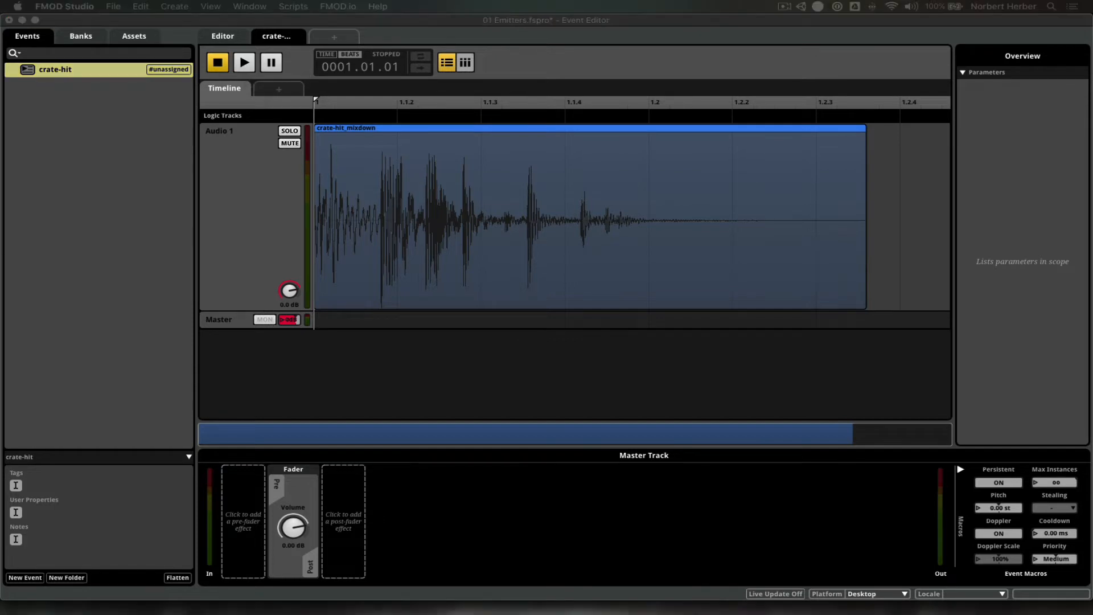
Step: Reopen the crate-hit event and play it to hear the one-shot sound
{"action": "left_click", "coordinate": [144, 166]}
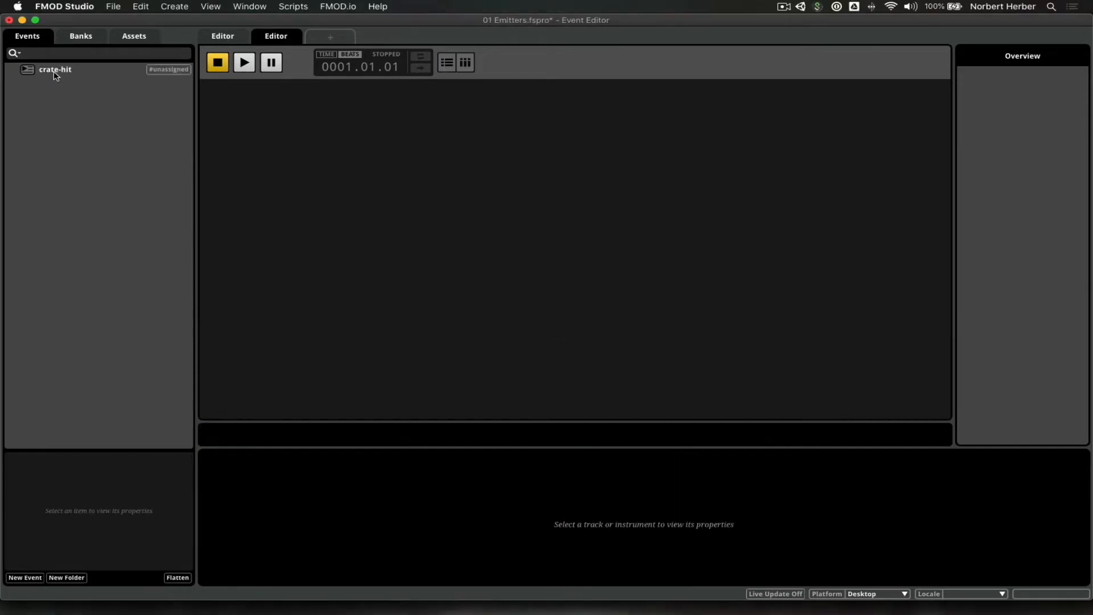
{"action": "left_click", "coordinate": [57, 73]}
{"action": "left_click", "coordinate": [243, 62]}
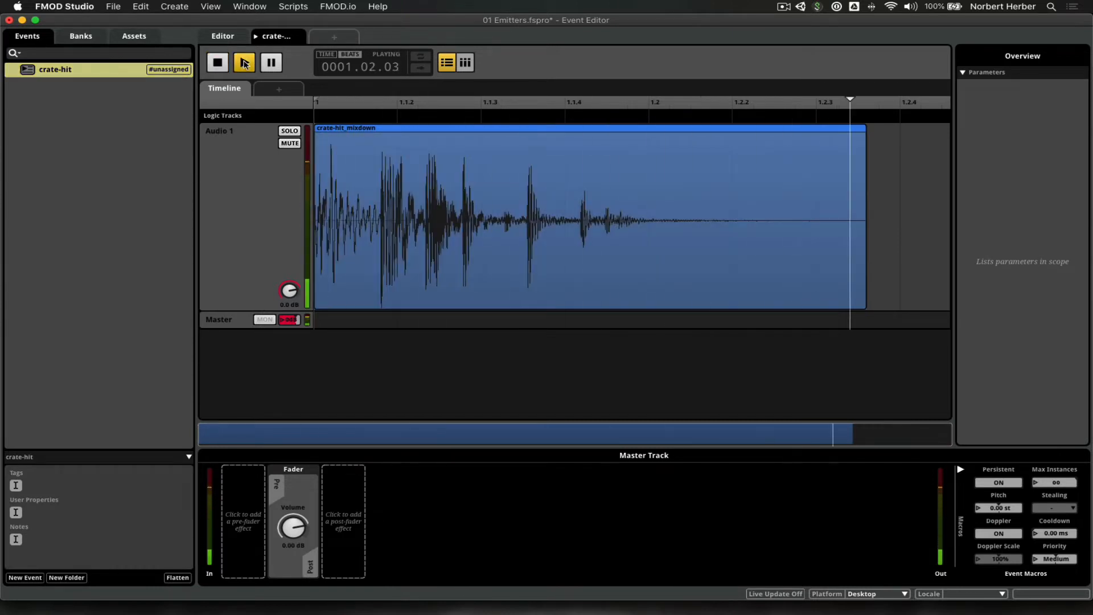
{"action": "left_click", "coordinate": [243, 62]}
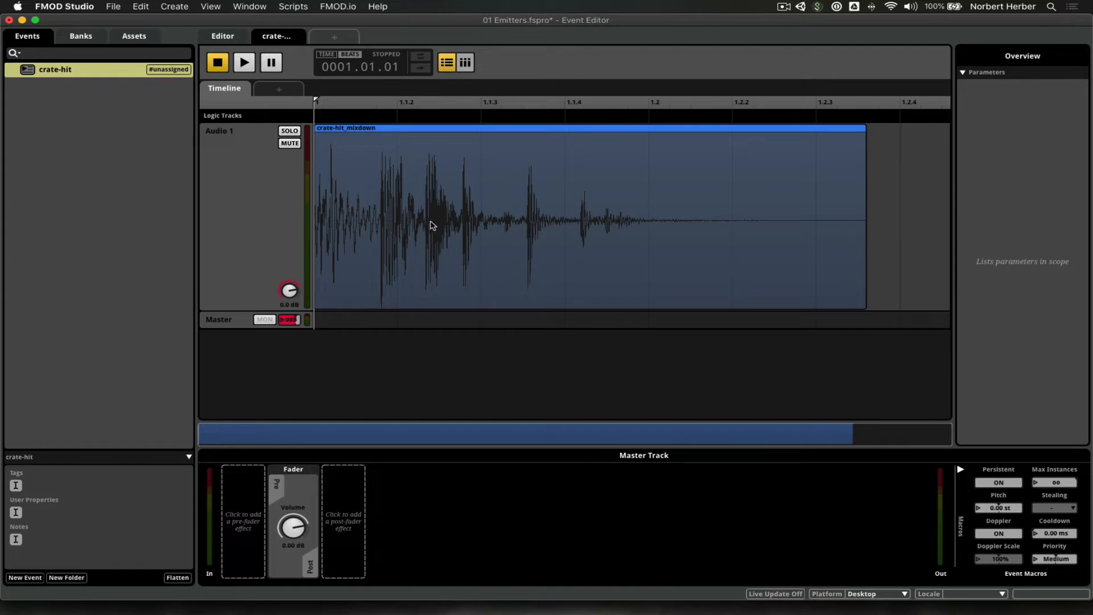
Step: Reopen the Audio Bin and create a 2D Timeline event from mountain-ambience_mixdown.wav
{"action": "key", "text": "super+3"}
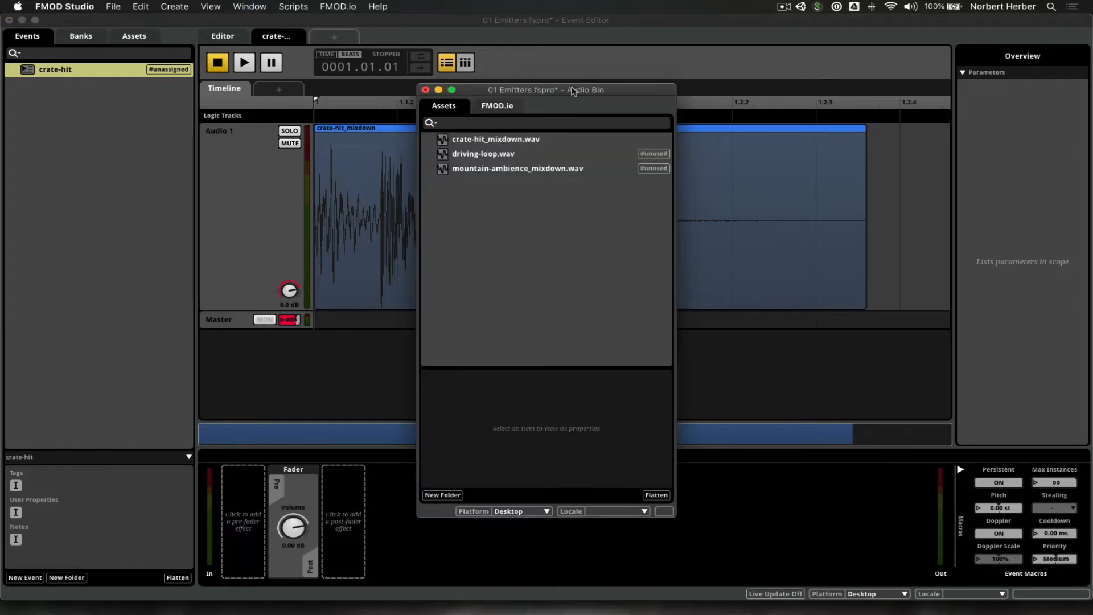
{"action": "left_click_drag", "start_coordinate": [571, 89], "coordinate": [620, 103]}
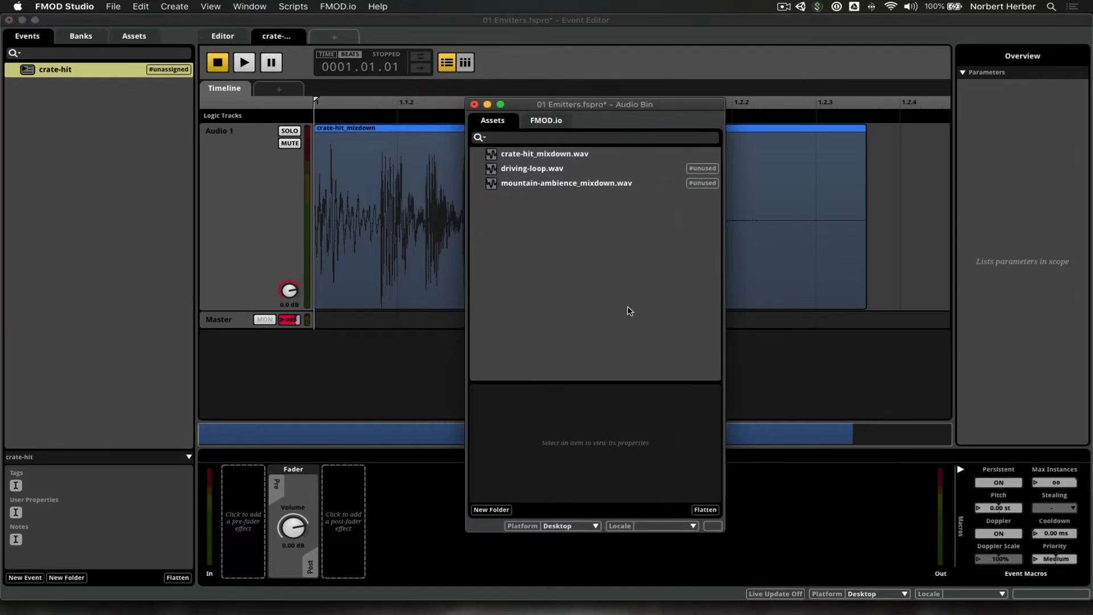
{"action": "left_click", "coordinate": [528, 183]}
{"action": "right_click", "coordinate": [528, 184]}
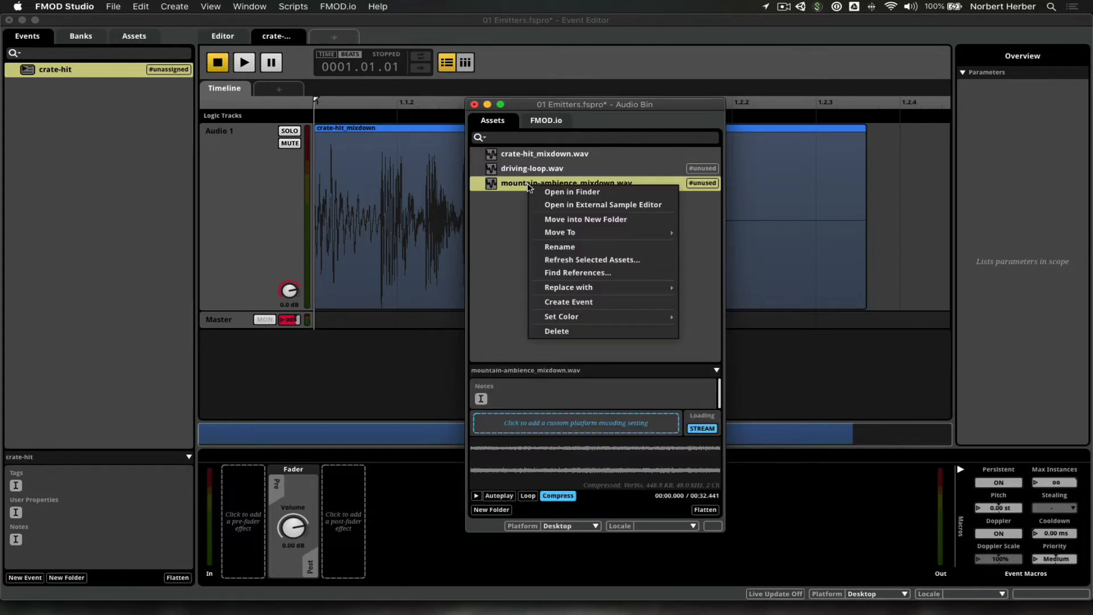
{"action": "left_click", "coordinate": [570, 304]}
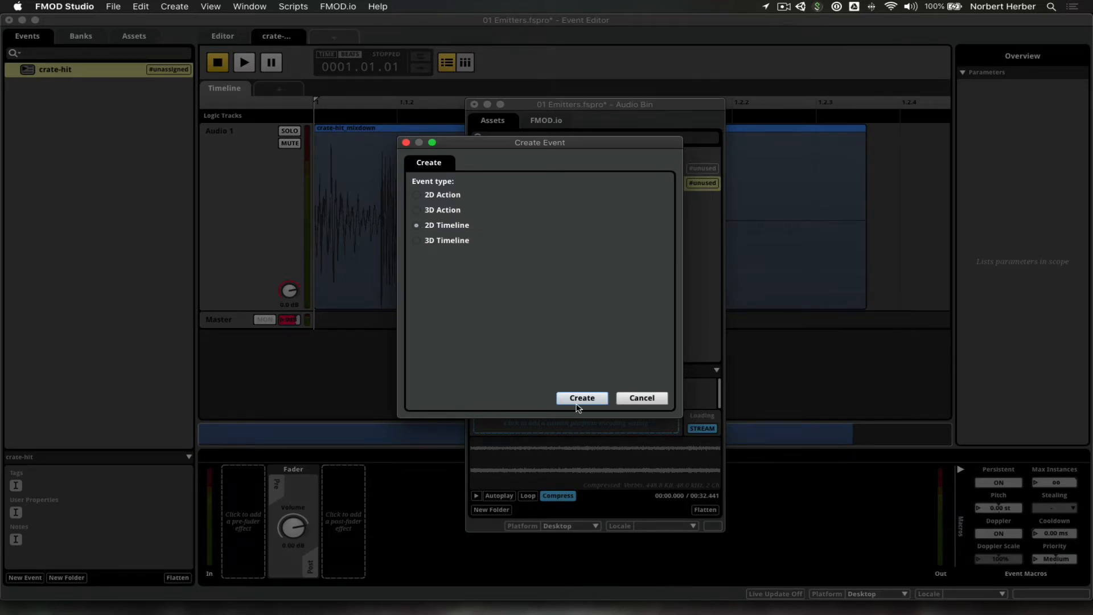
{"action": "left_click", "coordinate": [580, 398]}
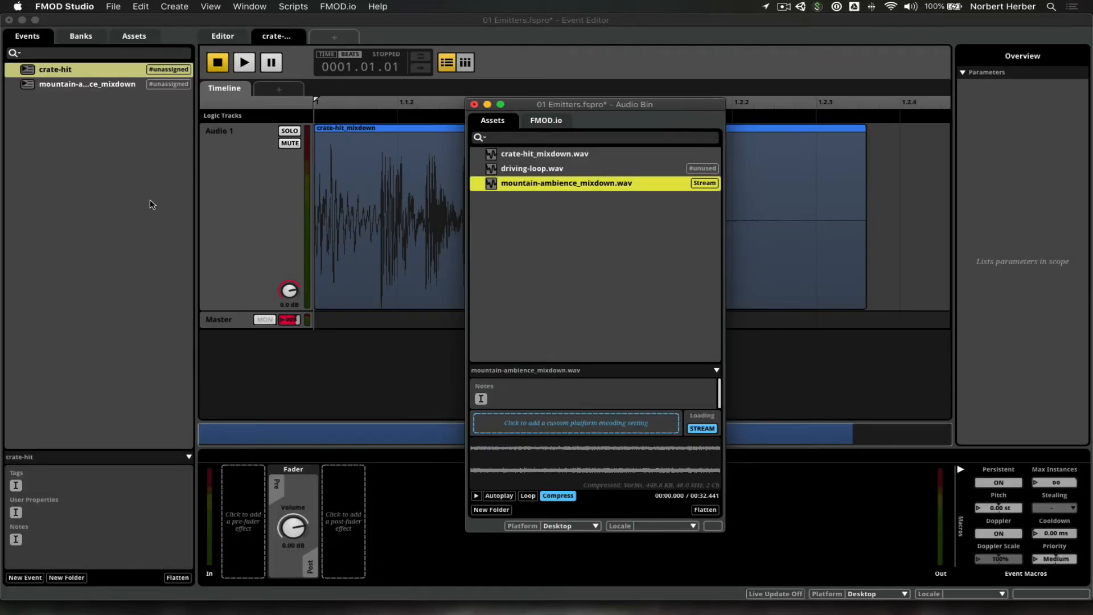
Step: Rename the mountain-ambience_mixdown event as mountain-ambience
{"action": "right_click", "coordinate": [121, 90]}
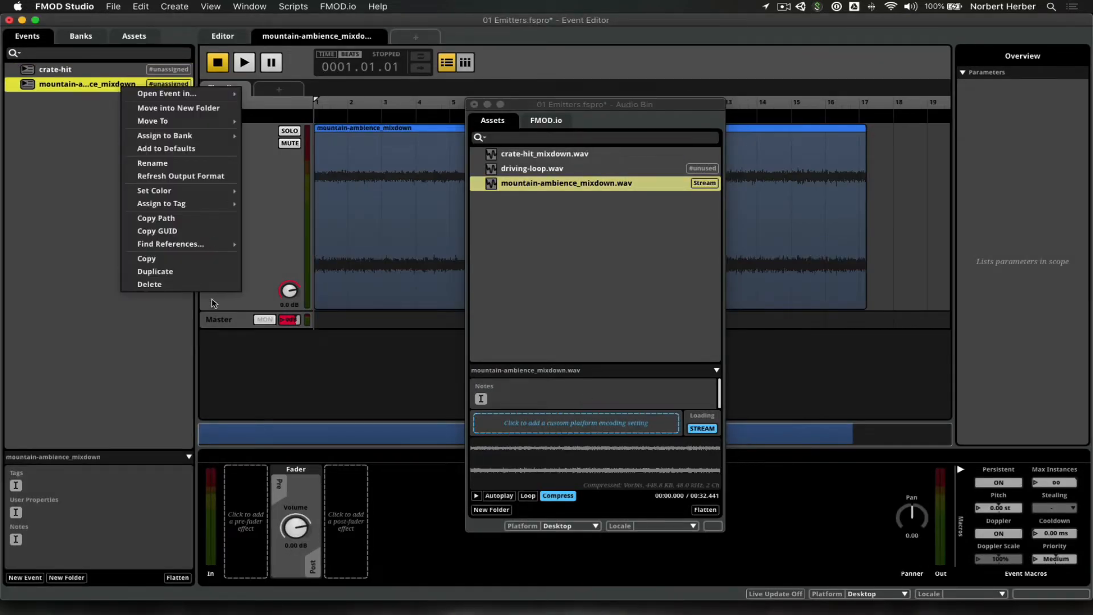
{"action": "left_click", "coordinate": [165, 163]}
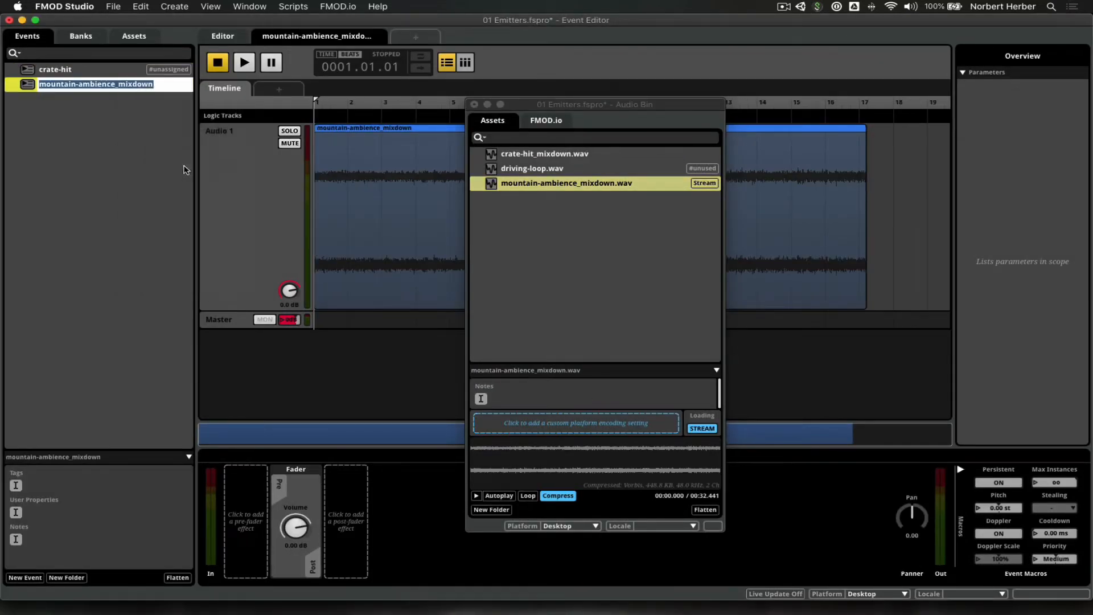
{"action": "key", "text": "Right"}
{"action": "key", "text": "shift+Left"}
{"action": "key", "text": "shift+Left"}
{"action": "key", "text": "shift+Left"}
{"action": "key", "text": "shift+Left"}
{"action": "key", "text": "shift+Left"}
{"action": "key", "text": "shift+Left"}
{"action": "key", "text": "shift+Left"}
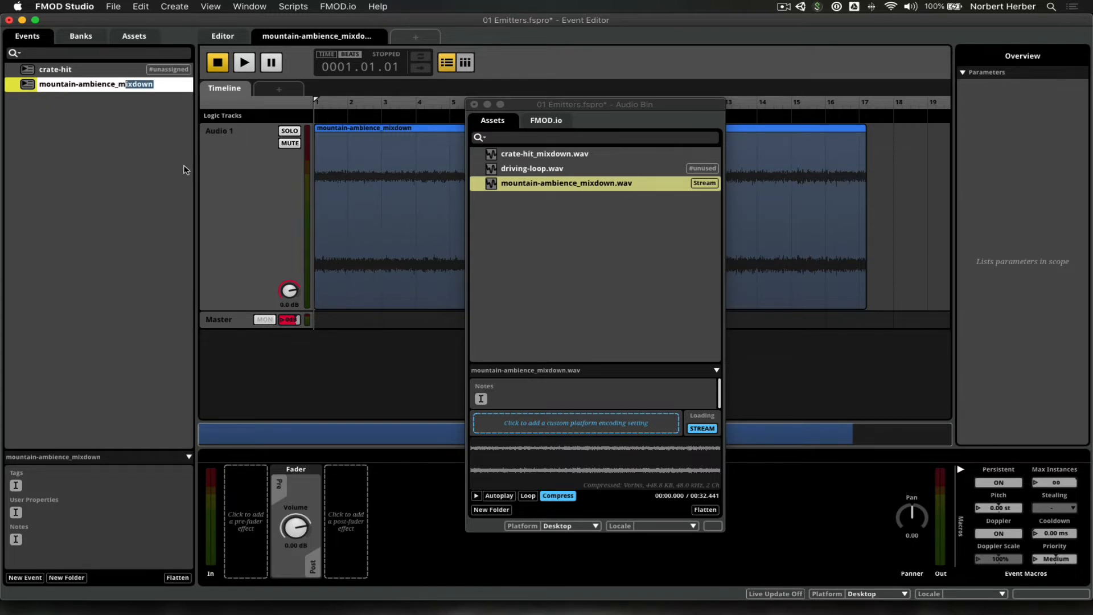
{"action": "key", "text": "BackSpace"}
{"action": "key", "text": "Return"}
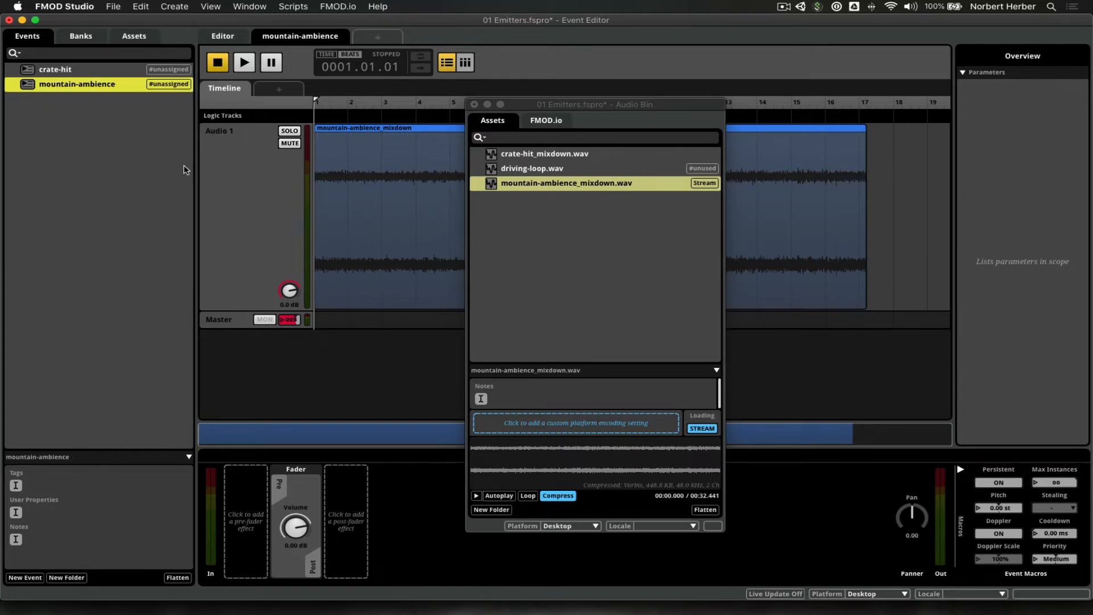
Step: Create a 2D Timeline event from driving-loop.wav in the Audio Bin
{"action": "left_click", "coordinate": [526, 170]}
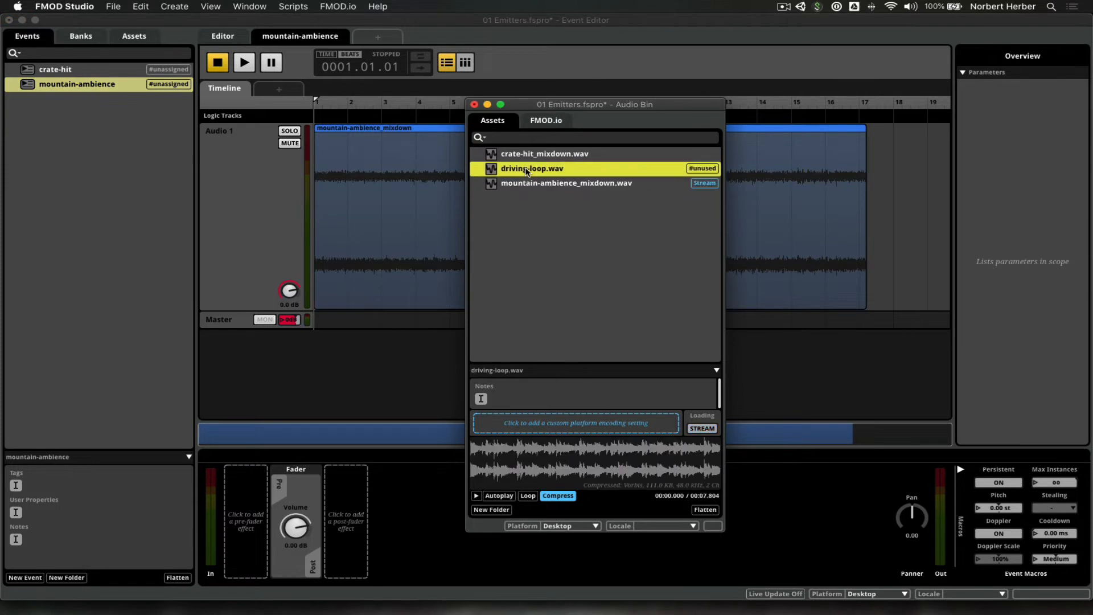
{"action": "right_click", "coordinate": [526, 171]}
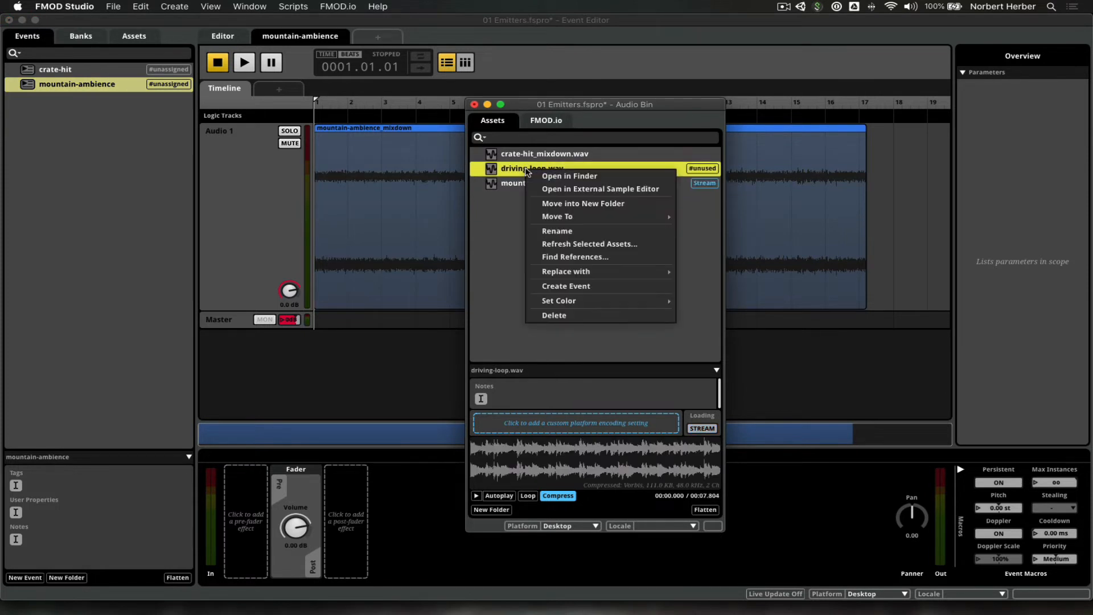
{"action": "left_click", "coordinate": [561, 287]}
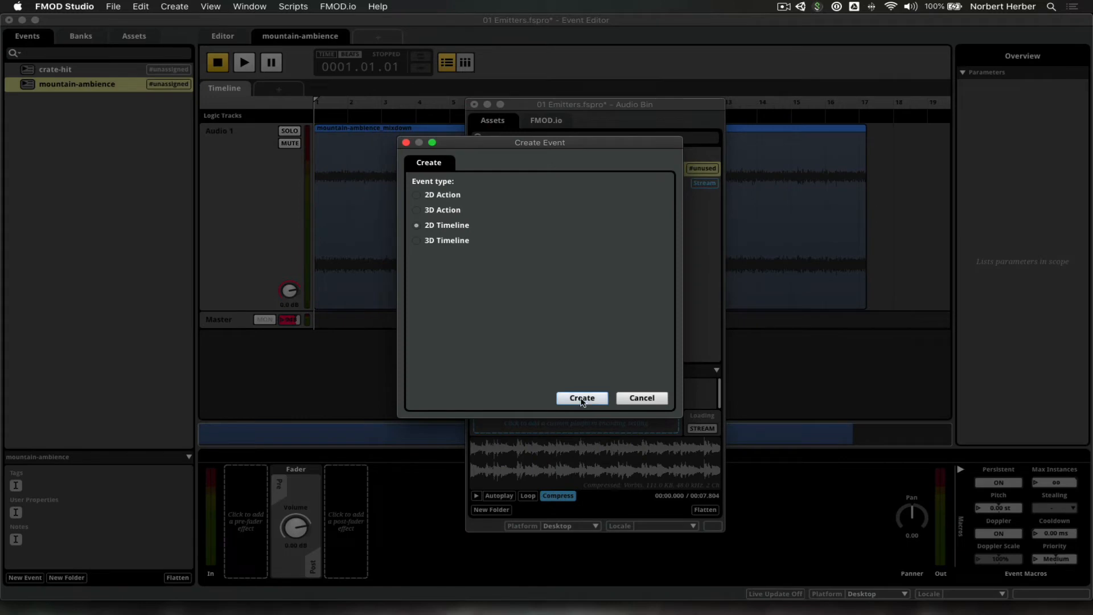
{"action": "left_click", "coordinate": [581, 399]}
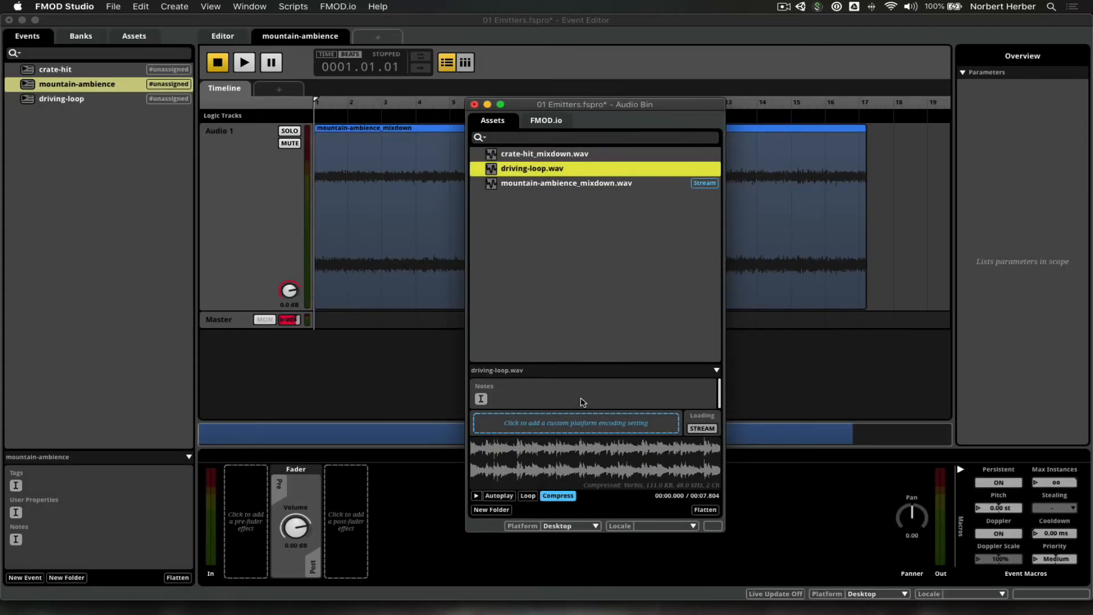
Step: Open the driving-loop event, close the Audio Bin and play the event from its start
{"action": "left_click", "coordinate": [61, 99]}
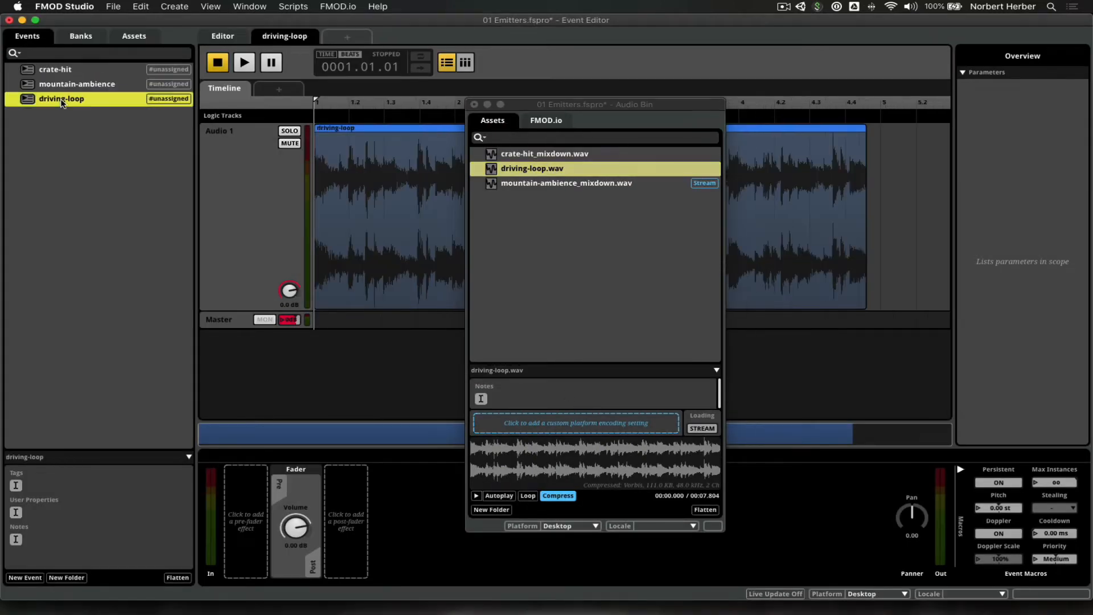
{"action": "left_click", "coordinate": [474, 105]}
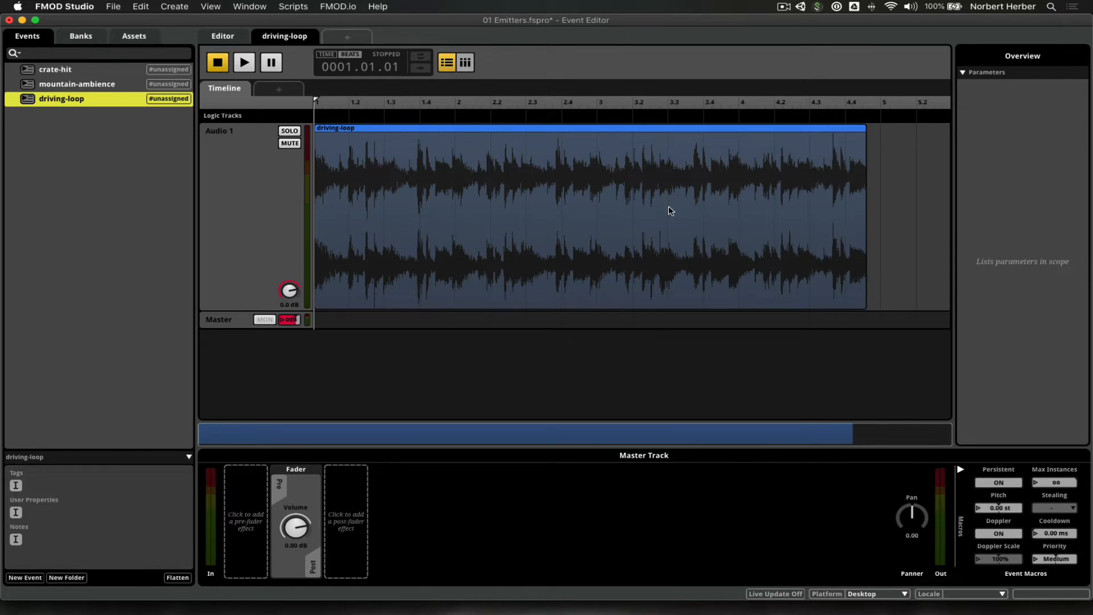
{"action": "key", "text": "space"}
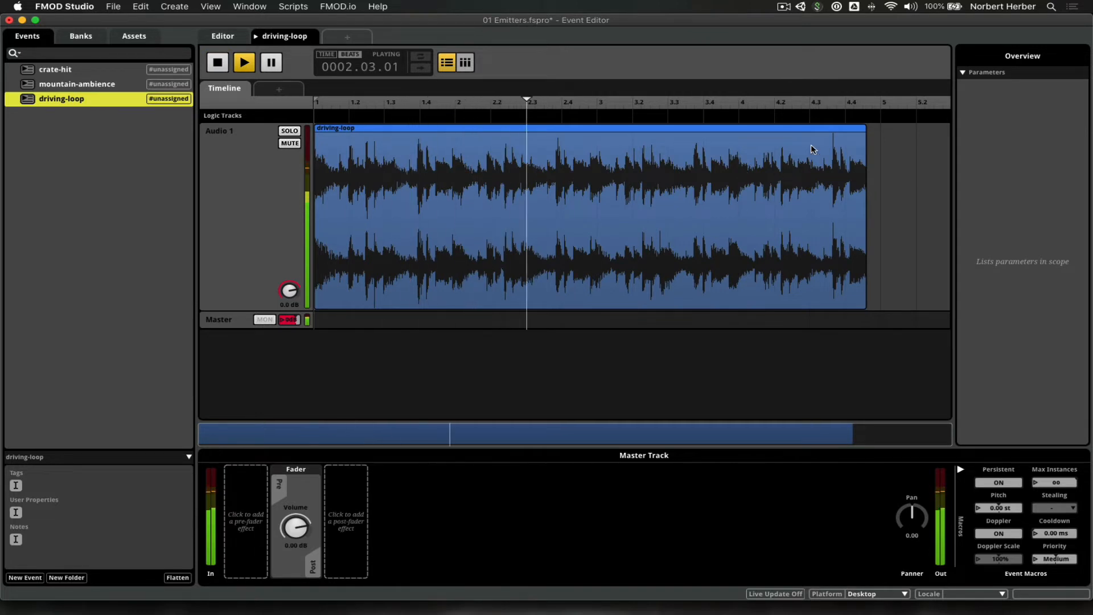
{"action": "key", "text": "space"}
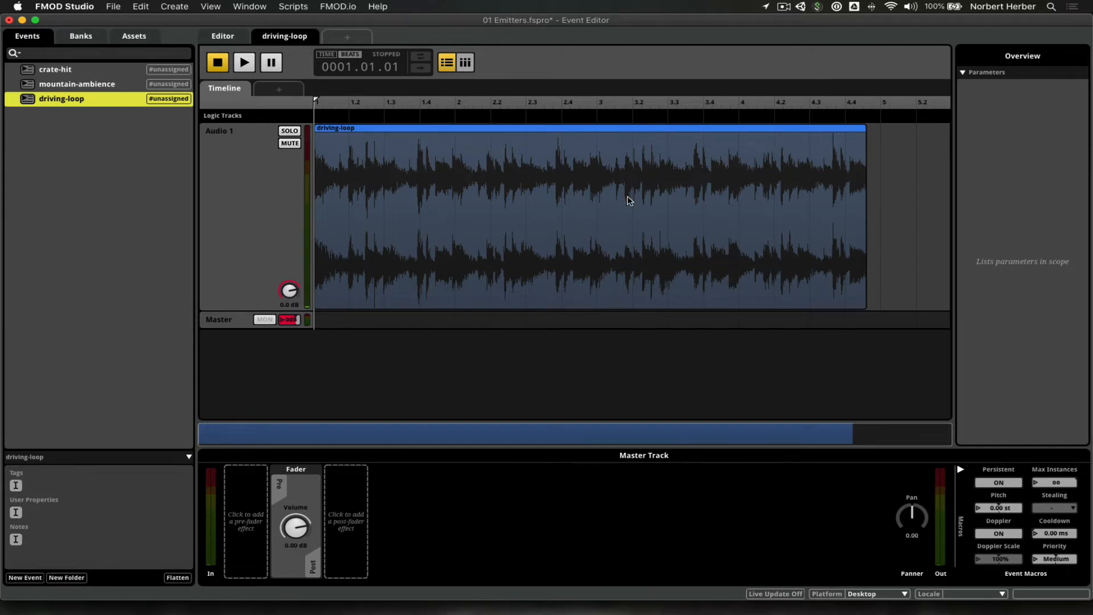
Step: Add a loop region over the whole driving-loop instrument and play from 0004.02.04 to hear the loop point
{"action": "right_click", "coordinate": [537, 145]}
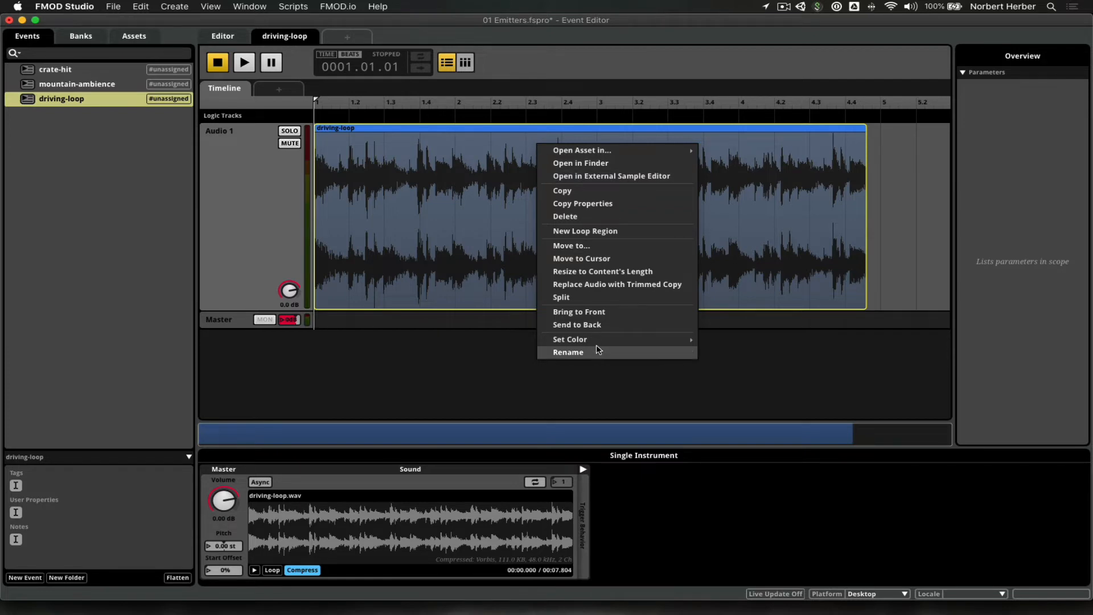
{"action": "left_click", "coordinate": [581, 233]}
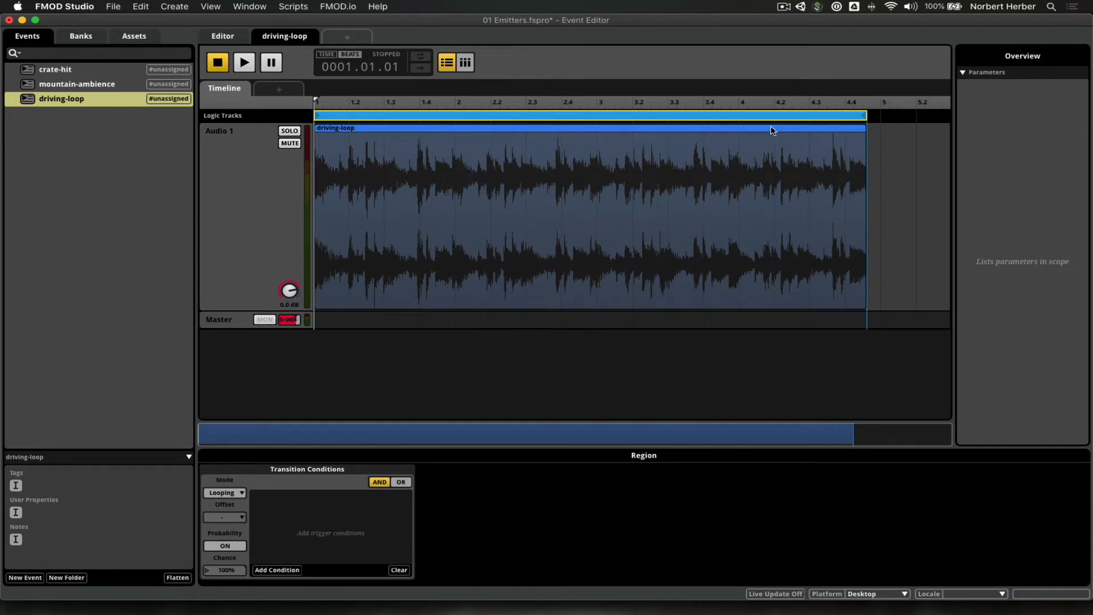
{"action": "left_click", "coordinate": [804, 103]}
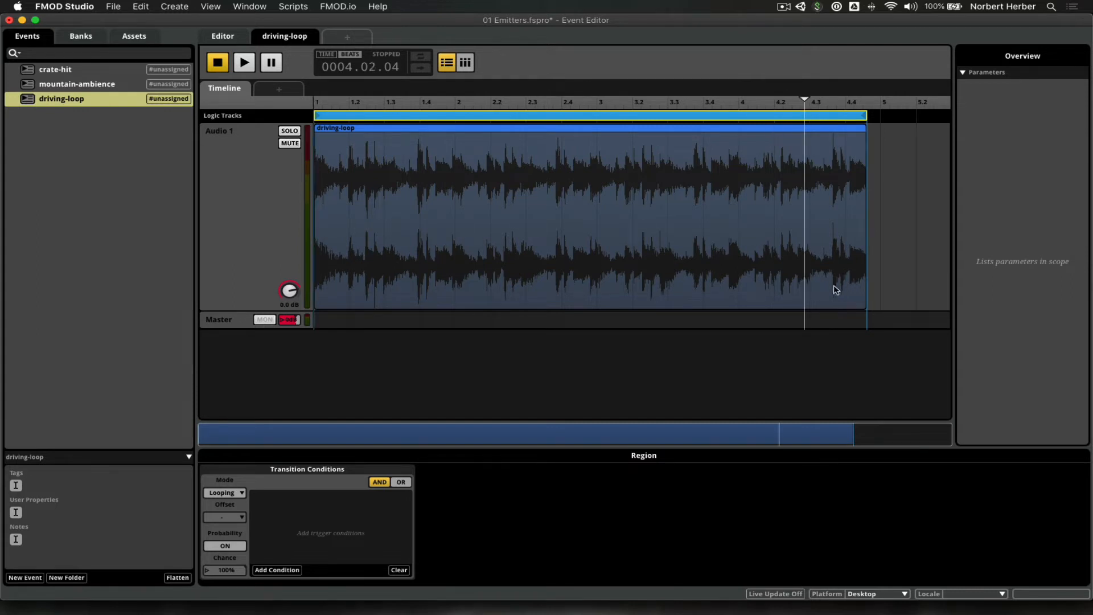
{"action": "key", "text": "space"}
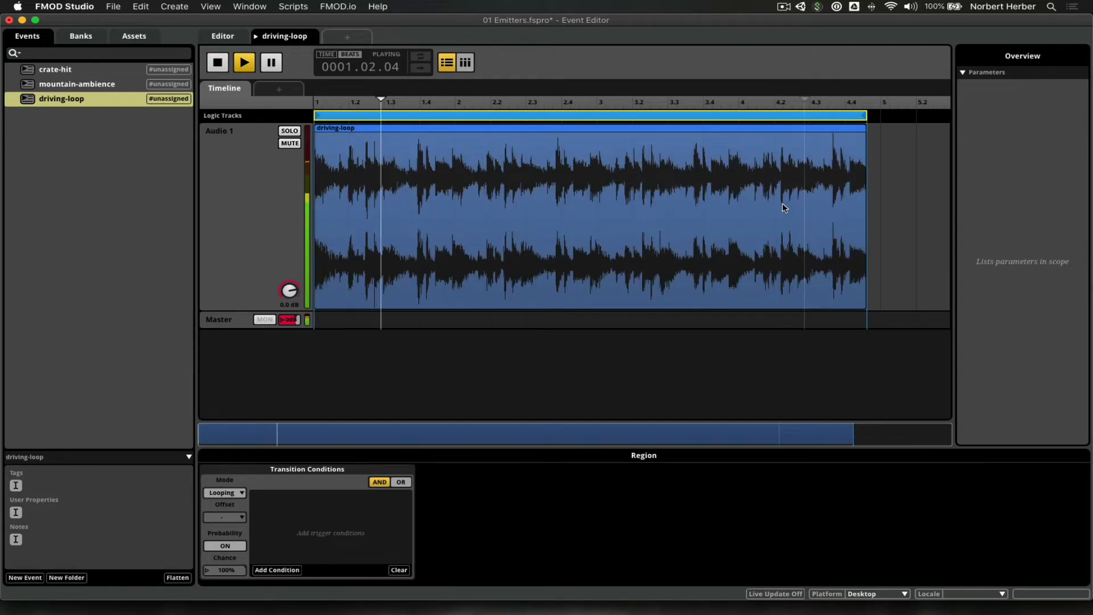
Step: Stop the driving-loop playback and add a loop region over the whole instrument in the mountain-ambience event
{"action": "key", "text": "space"}
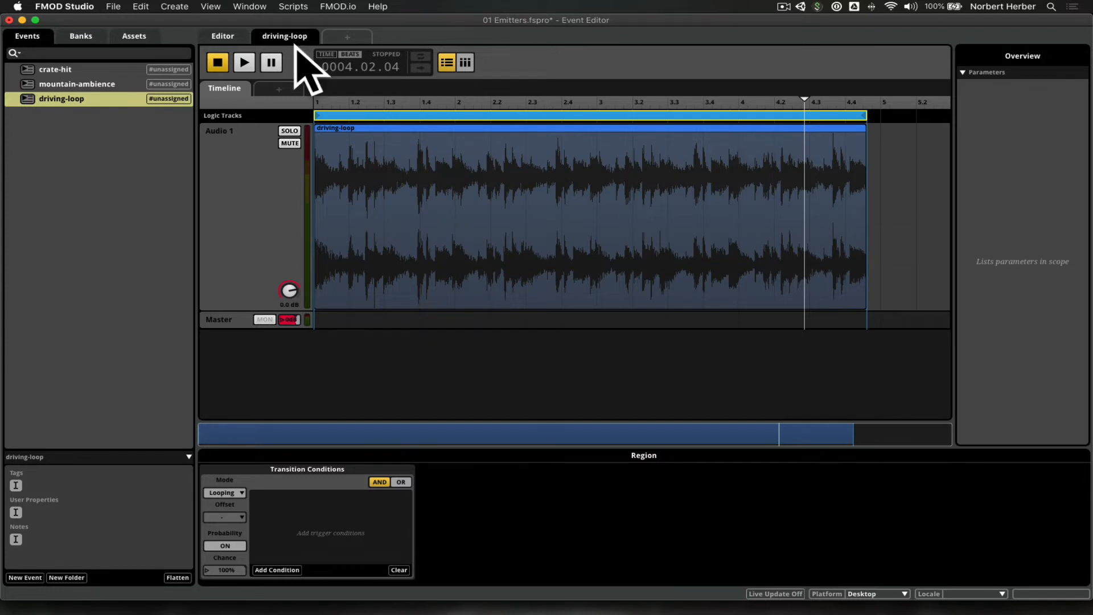
{"action": "left_click", "coordinate": [76, 86]}
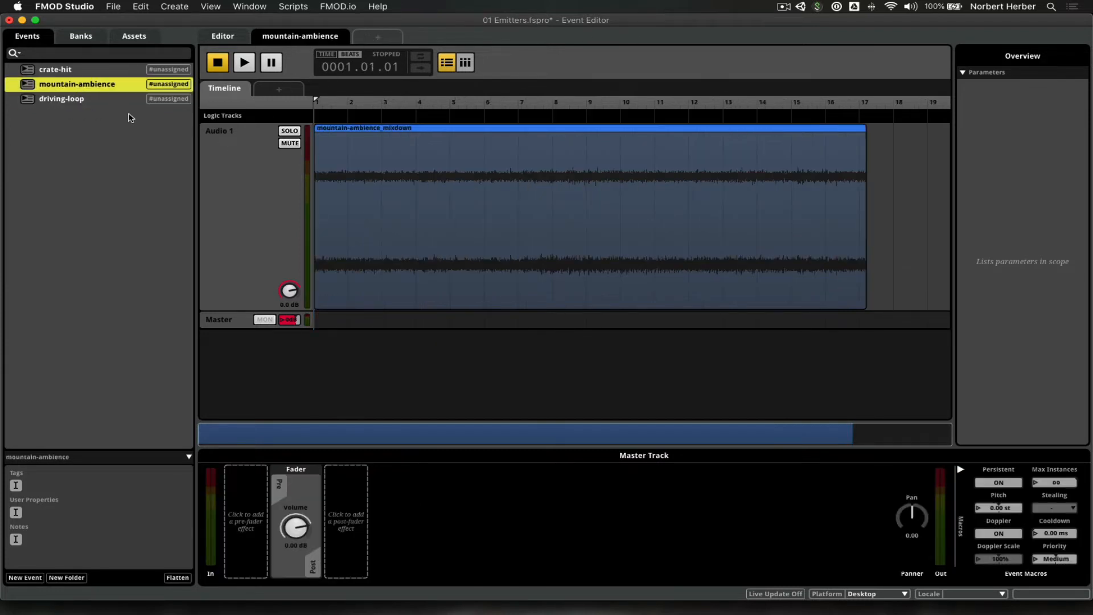
{"action": "left_click", "coordinate": [499, 154]}
{"action": "right_click", "coordinate": [498, 155]}
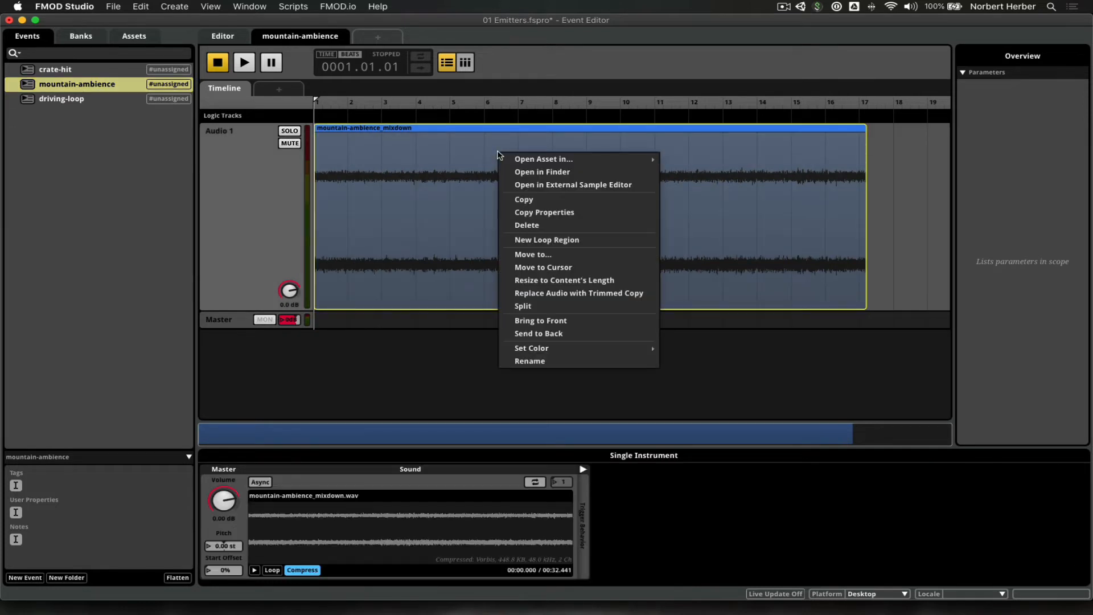
{"action": "left_click", "coordinate": [546, 240]}
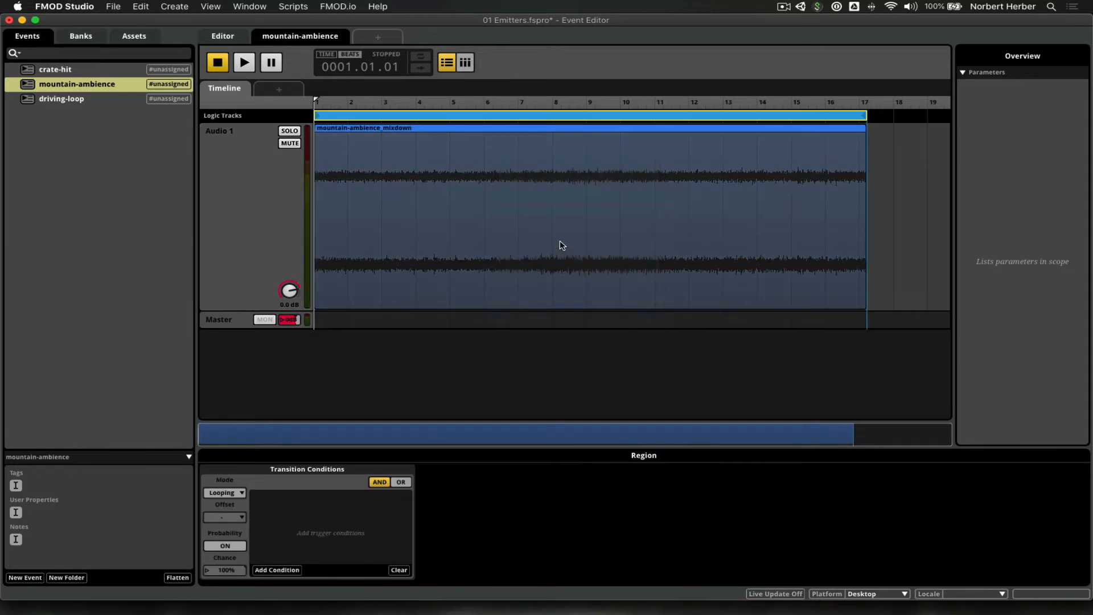
Step: Play mountain-ambience from 0016.02.02 to hear its loop point, stop playback and save the project
{"action": "left_click", "coordinate": [837, 102]}
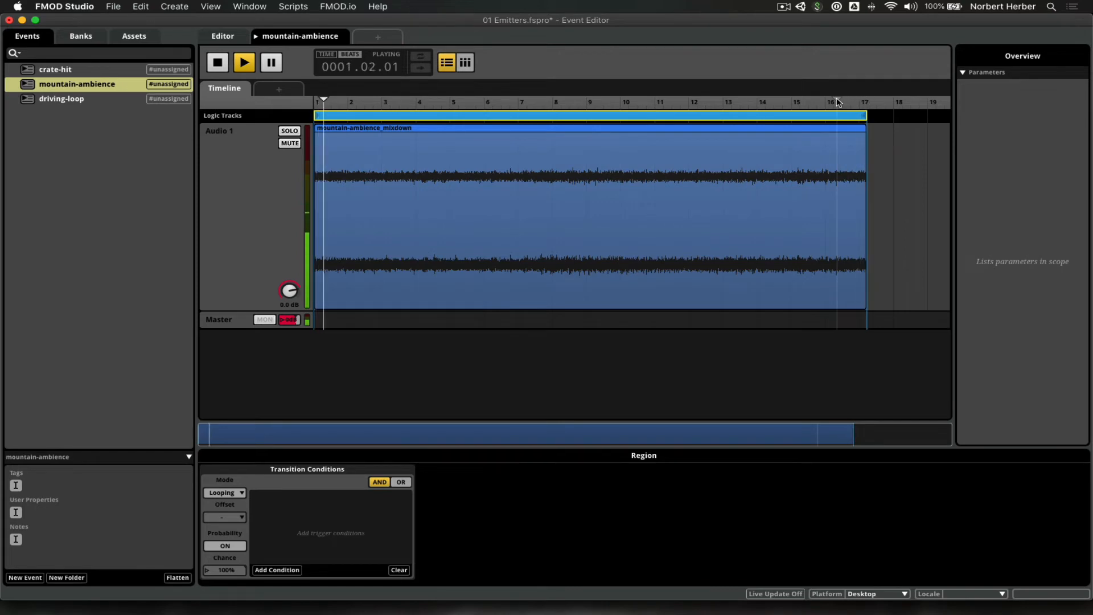
{"action": "key", "text": "space"}
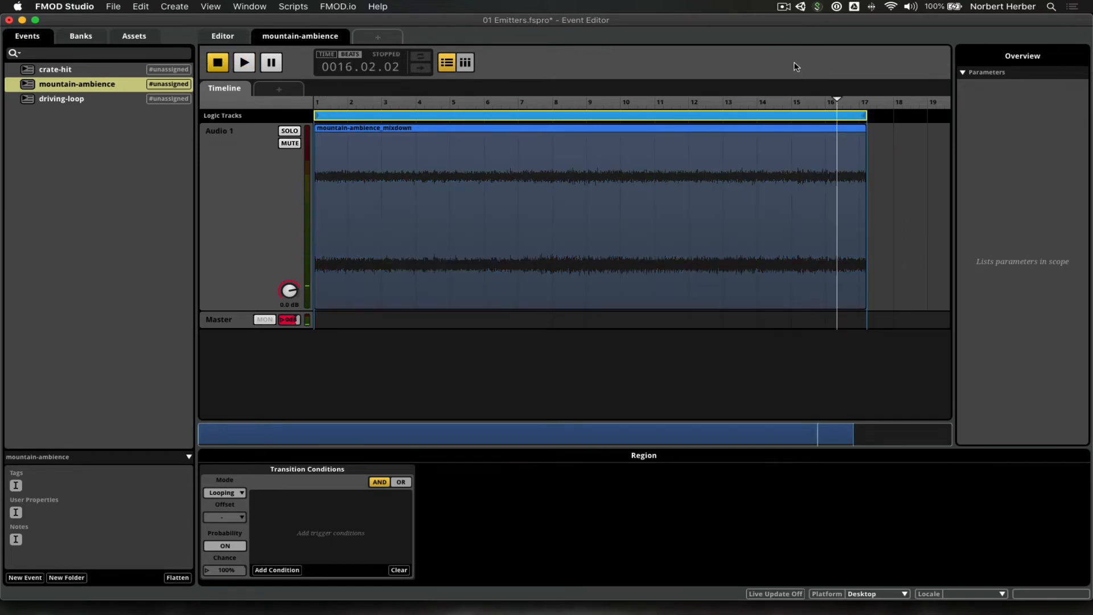
{"action": "key", "text": "super+s"}
Step: Assign the crate-hit event to the Master bank
{"action": "left_click", "coordinate": [56, 71]}
{"action": "right_click", "coordinate": [56, 74]}
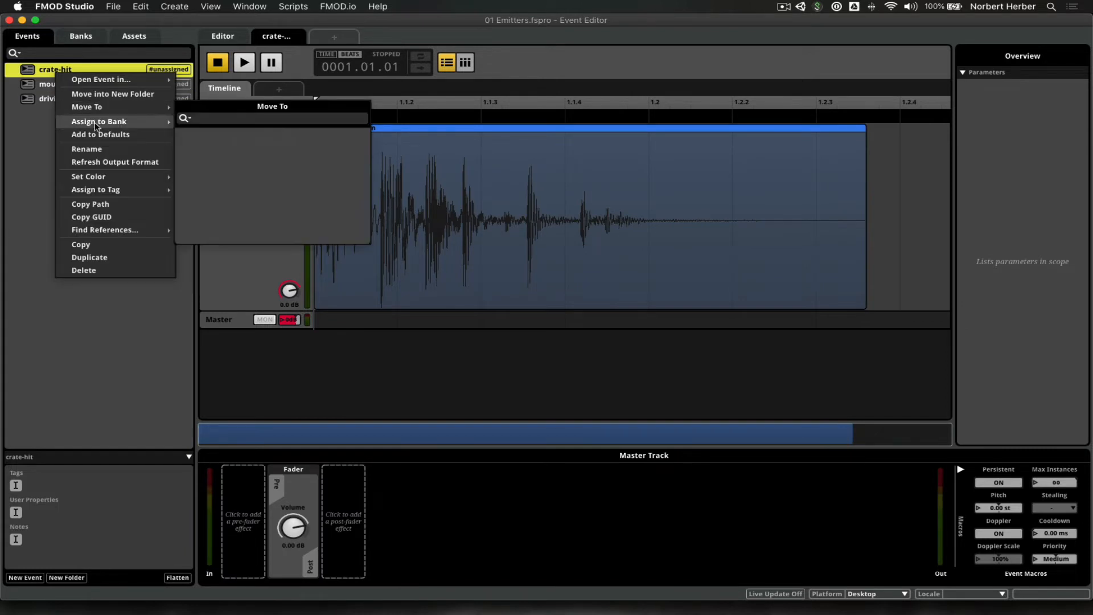
{"action": "mouse_move", "coordinate": [95, 124]}
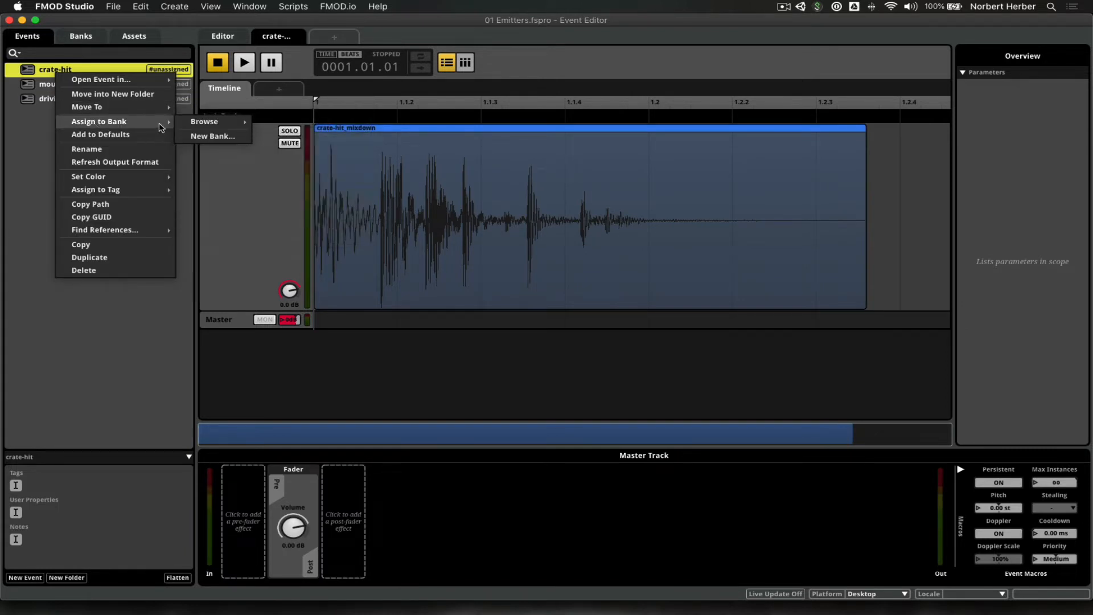
{"action": "mouse_move", "coordinate": [185, 126]}
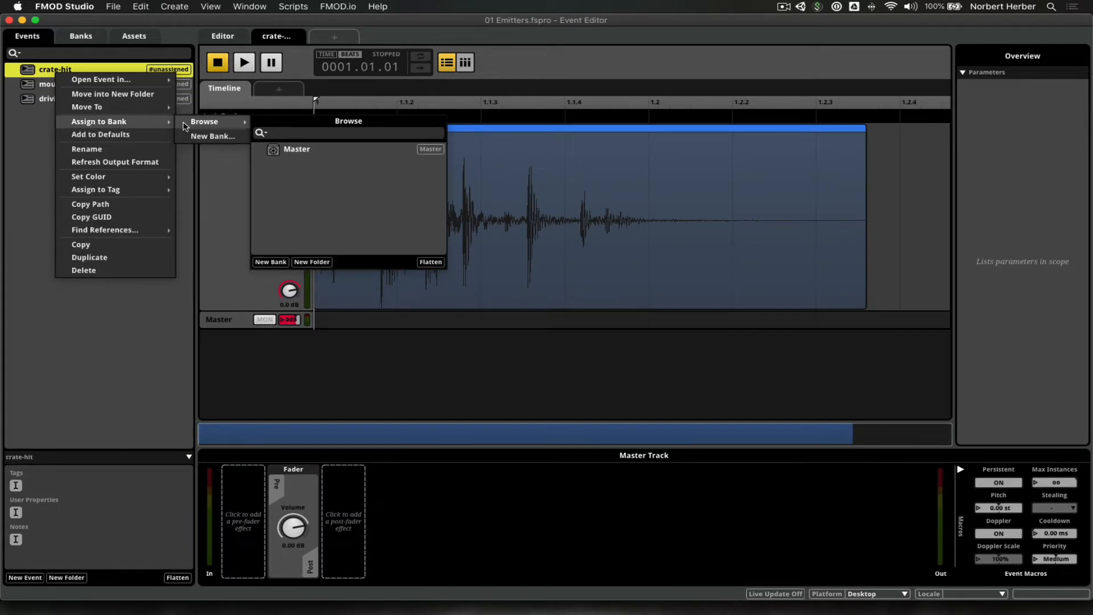
{"action": "left_click", "coordinate": [300, 152]}
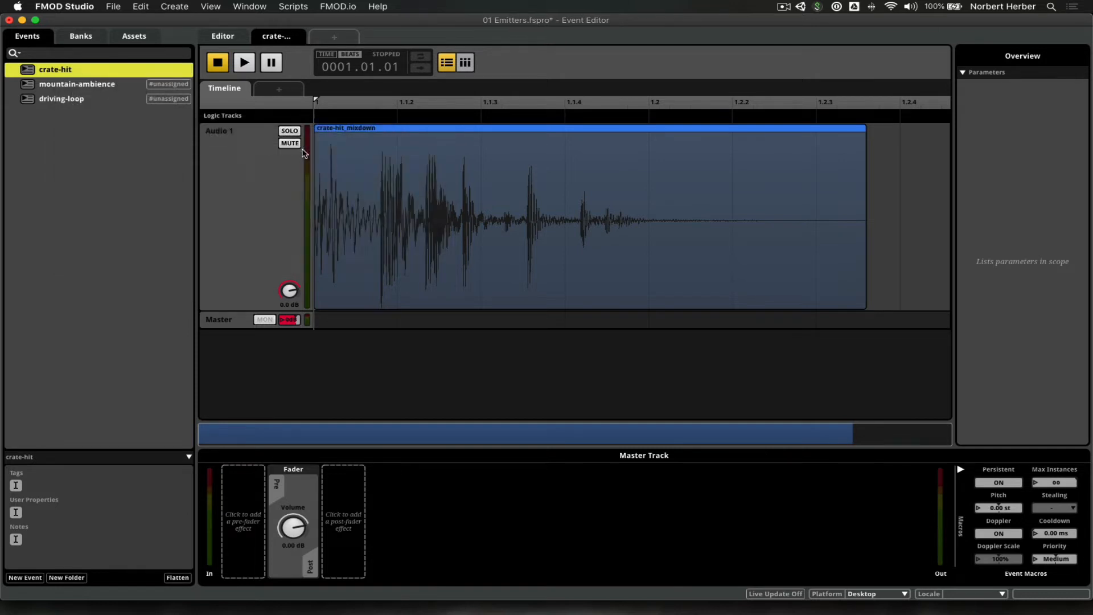
Step: Assign the mountain-ambience event to the Master bank
{"action": "left_click", "coordinate": [105, 86]}
{"action": "right_click", "coordinate": [105, 86]}
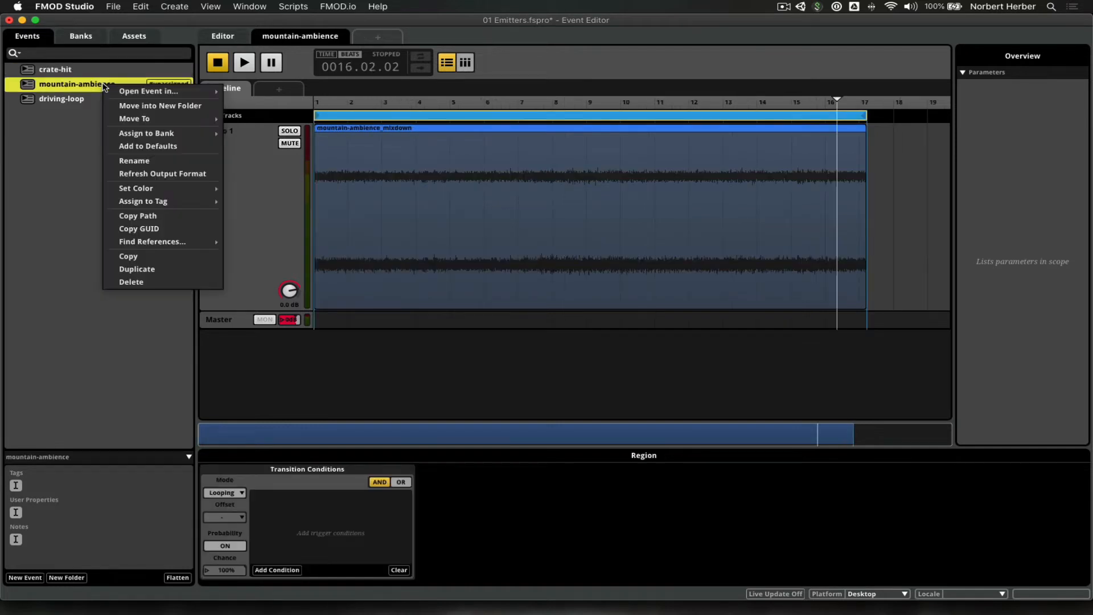
{"action": "mouse_move", "coordinate": [161, 134]}
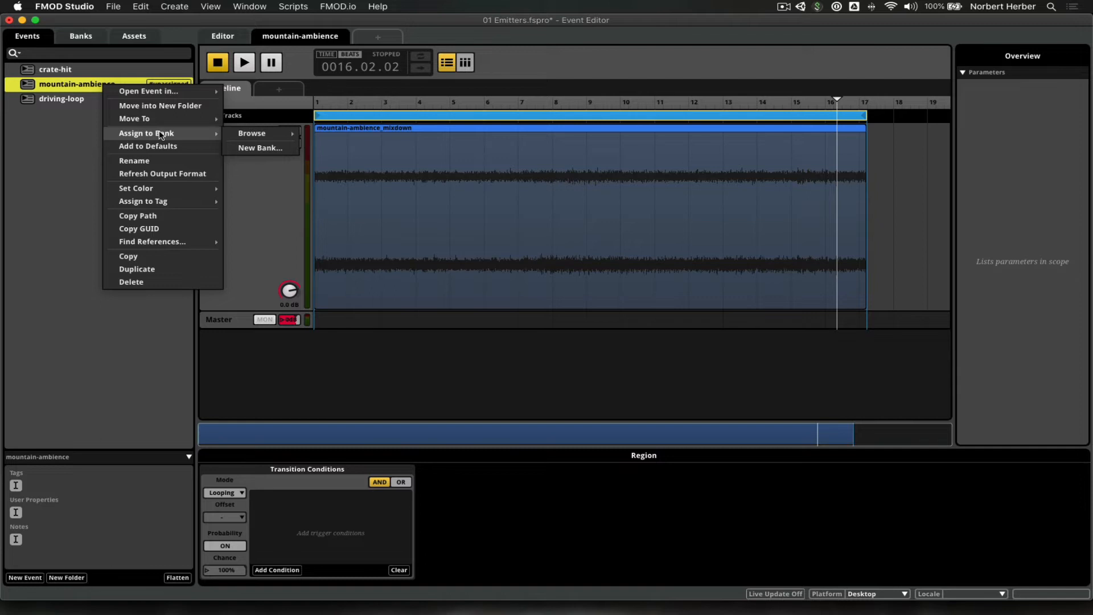
{"action": "mouse_move", "coordinate": [262, 134]}
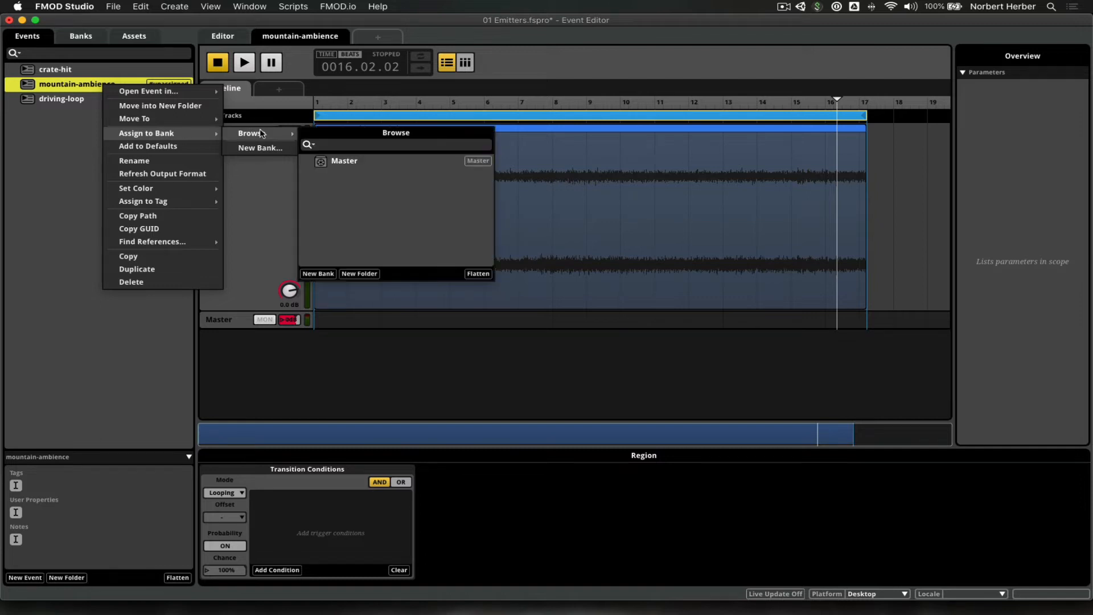
{"action": "left_click", "coordinate": [339, 164]}
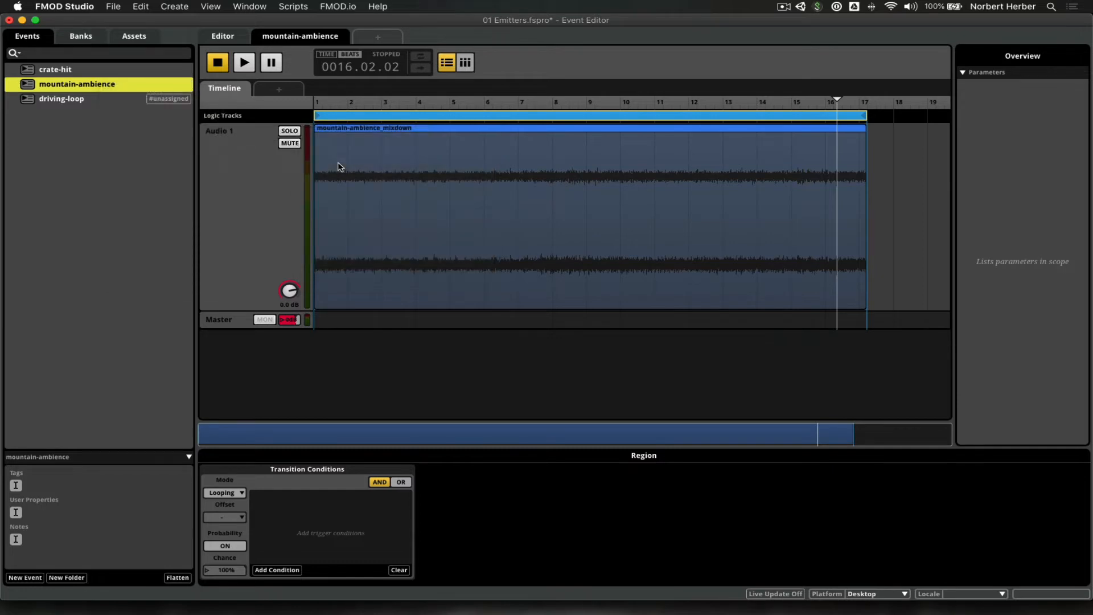
Step: Assign the driving-loop event to the Master bank
{"action": "right_click", "coordinate": [82, 103]}
{"action": "mouse_move", "coordinate": [109, 155]}
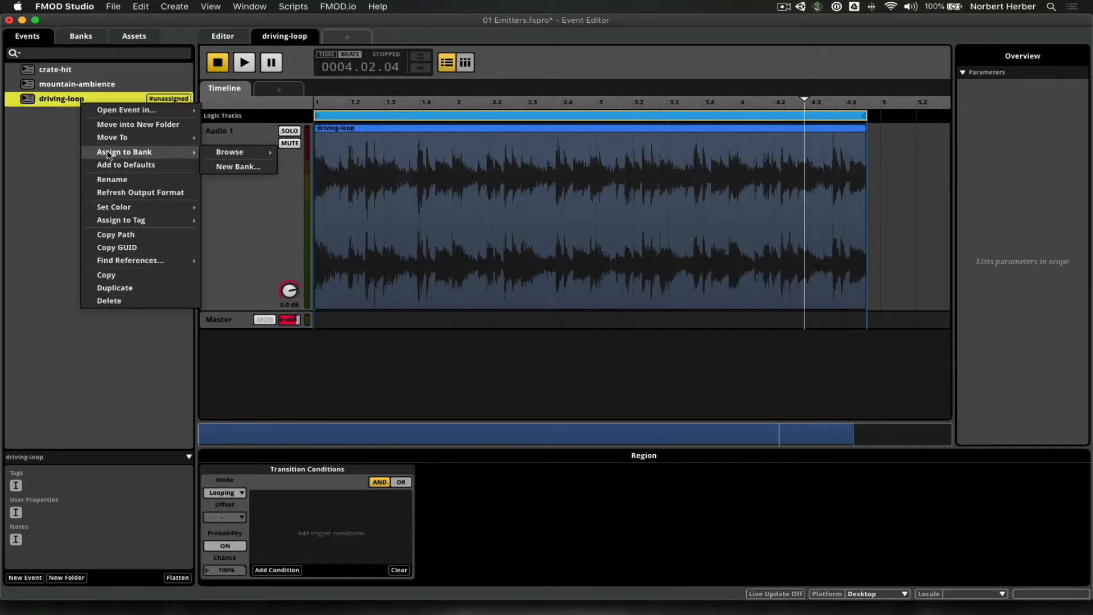
{"action": "mouse_move", "coordinate": [221, 157]}
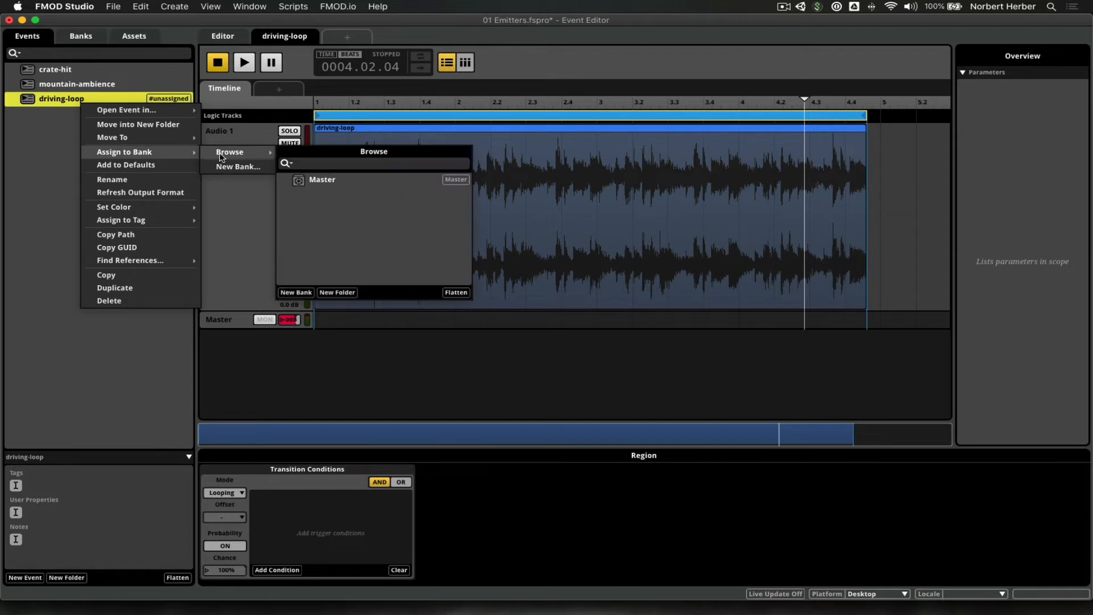
{"action": "left_click", "coordinate": [317, 181]}
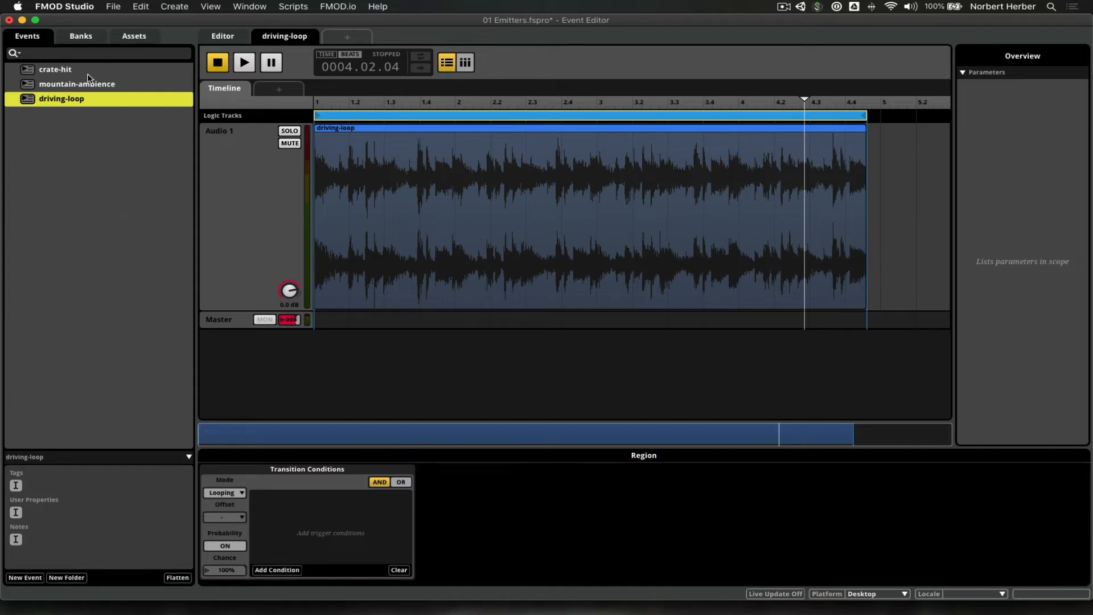
Step: Check which events the Master bank contains, and return to the event list
{"action": "left_click", "coordinate": [87, 40]}
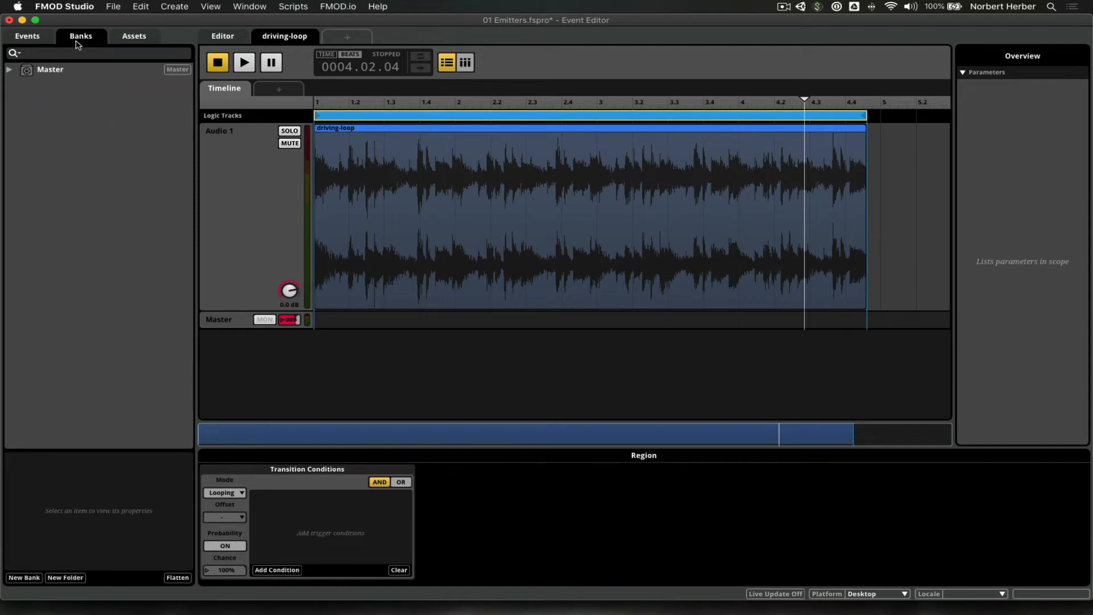
{"action": "left_click", "coordinate": [9, 69]}
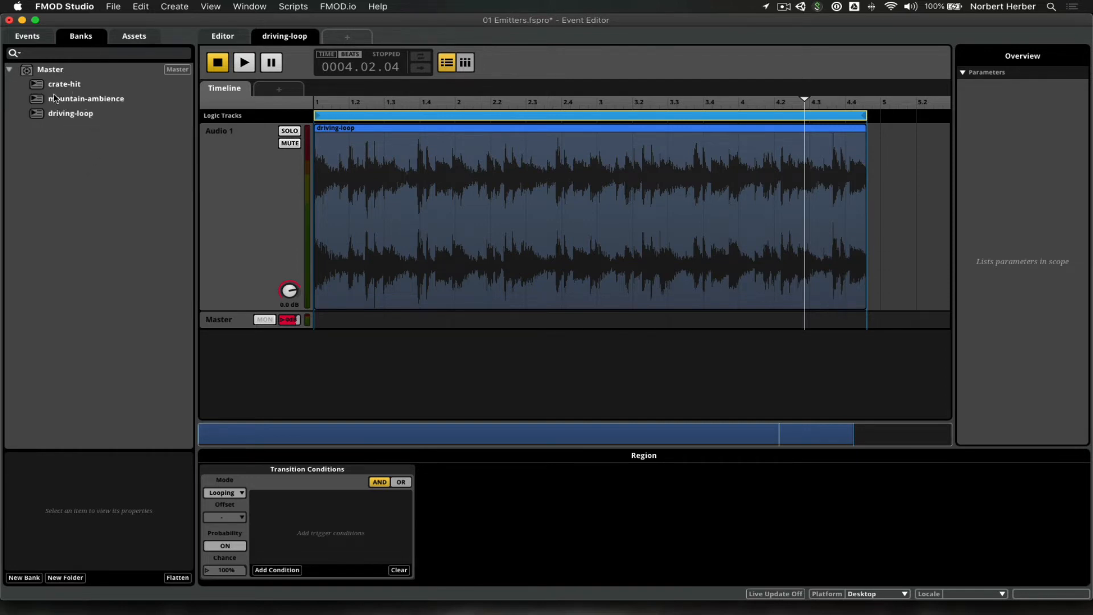
{"action": "left_click", "coordinate": [28, 36]}
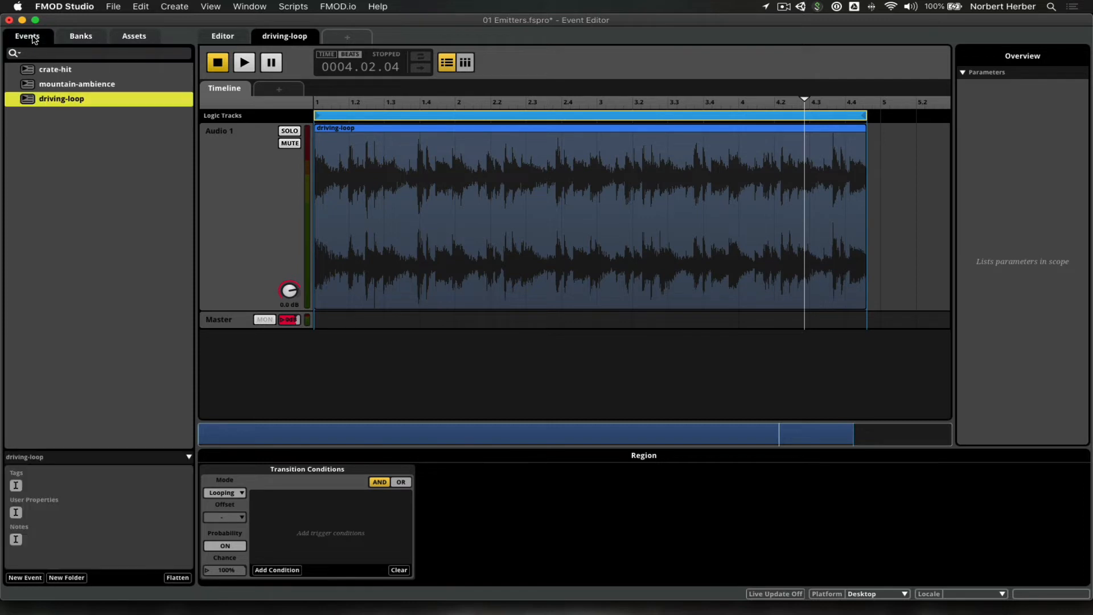
Step: Save the 01 Emitters project and build its banks
{"action": "key", "text": "super+s"}
{"action": "left_click", "coordinate": [113, 8]}
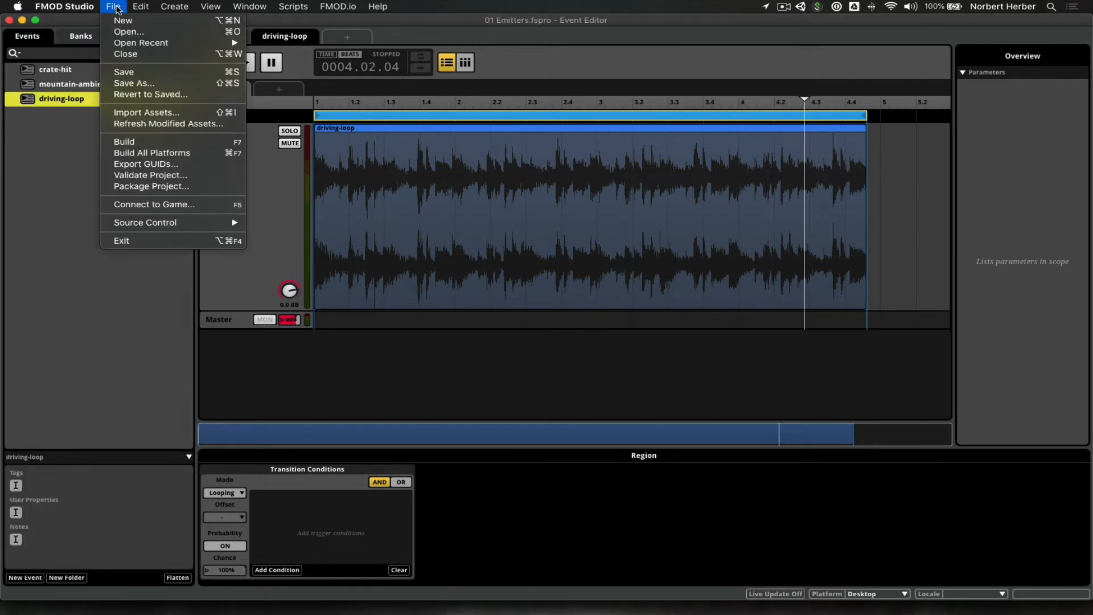
{"action": "left_click", "coordinate": [147, 143]}
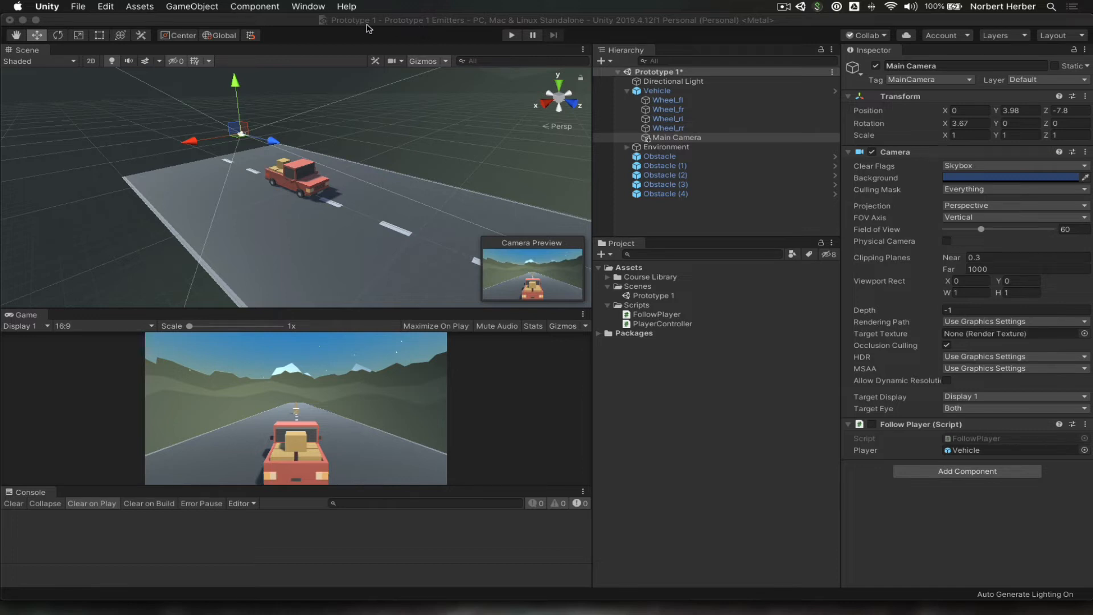
Step: In Unity, open the custom package fmodstudio20105.unitypackage from the 01 FMOD Unity Emitters folder for import
{"action": "left_click", "coordinate": [139, 7]}
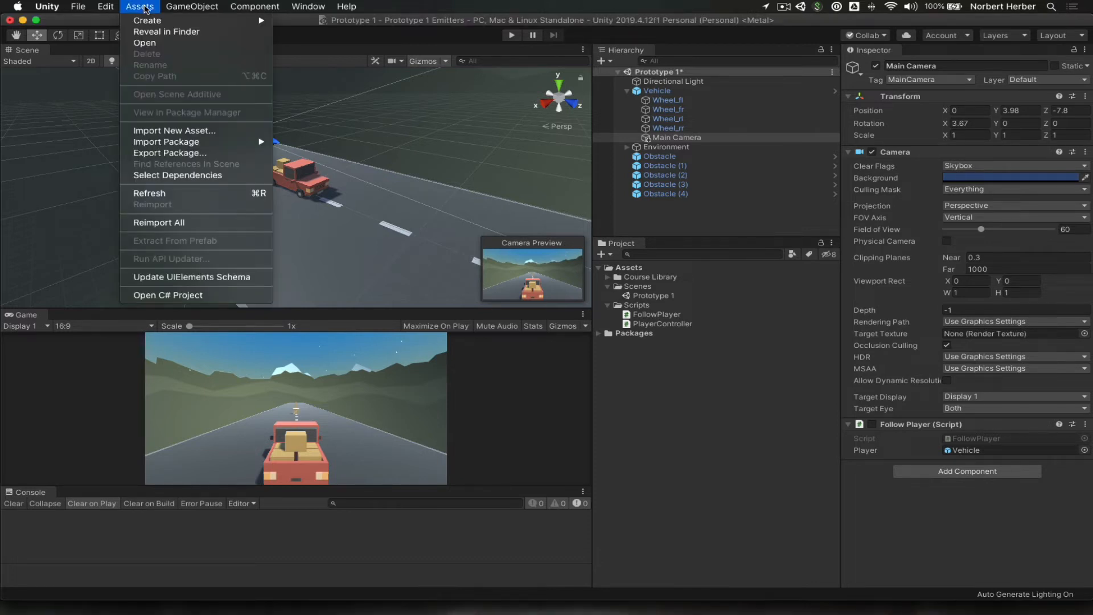
{"action": "mouse_move", "coordinate": [183, 143]}
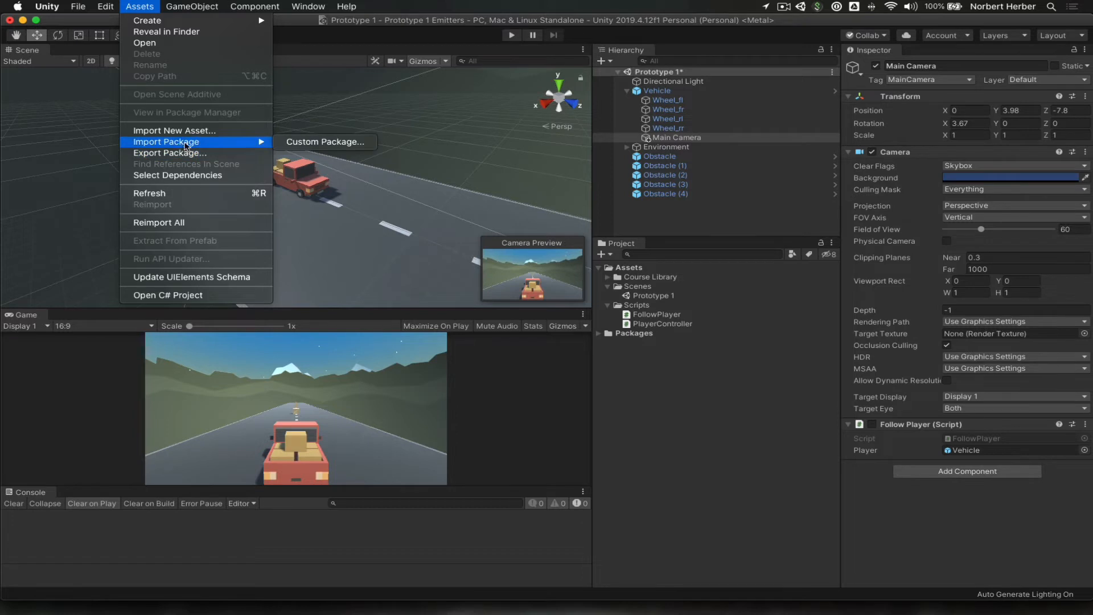
{"action": "left_click", "coordinate": [339, 143]}
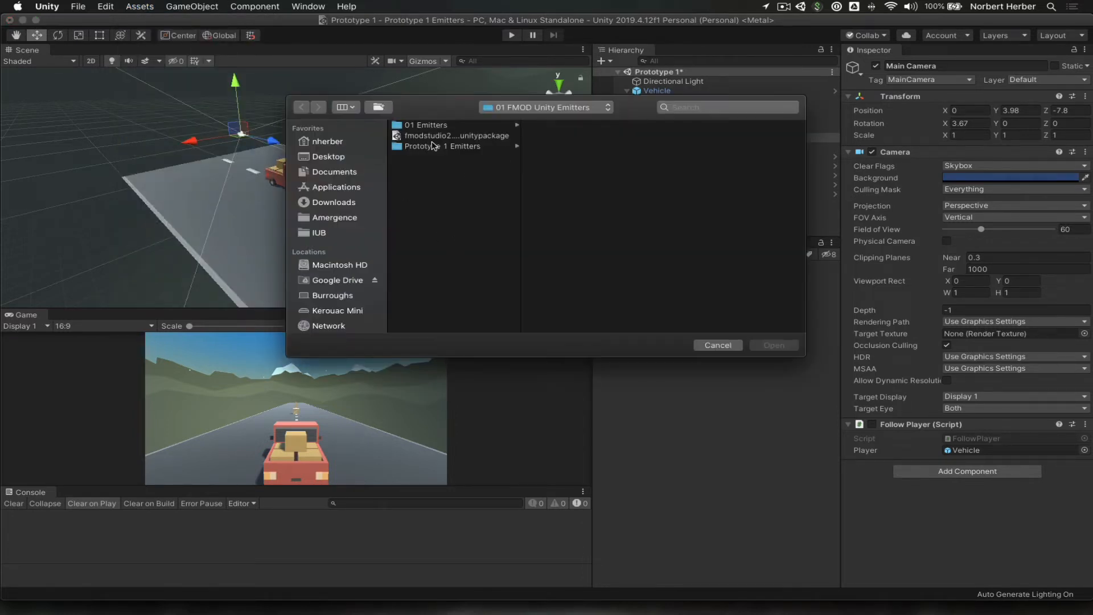
{"action": "left_click", "coordinate": [460, 137]}
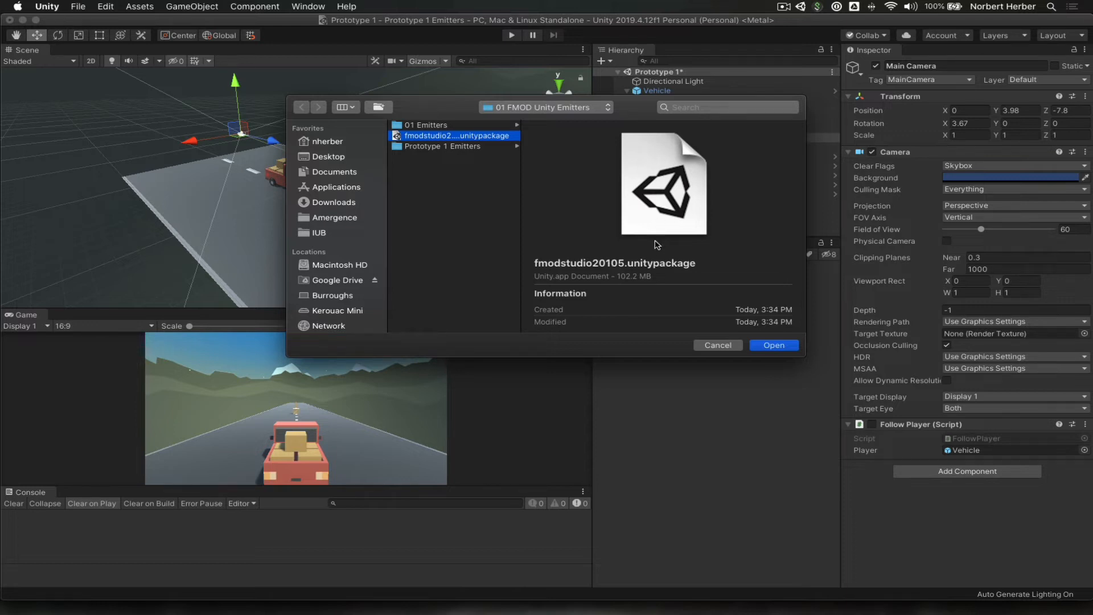
{"action": "left_click", "coordinate": [773, 346]}
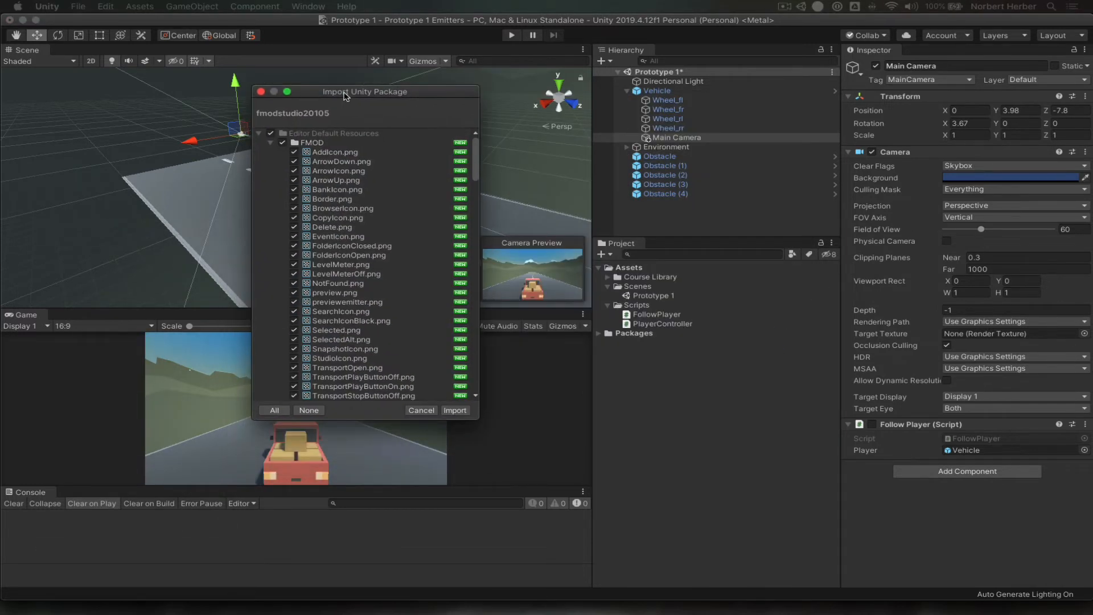
Step: Enlarge the package import window and look through all the FMOD files listed for import
{"action": "left_click_drag", "start_coordinate": [463, 416], "coordinate": [536, 517]}
{"action": "scroll", "coordinate": [461, 412], "scroll_direction": "down", "scroll_amount": 20}
{"action": "scroll", "coordinate": [461, 412], "scroll_direction": "down", "scroll_amount": 15}
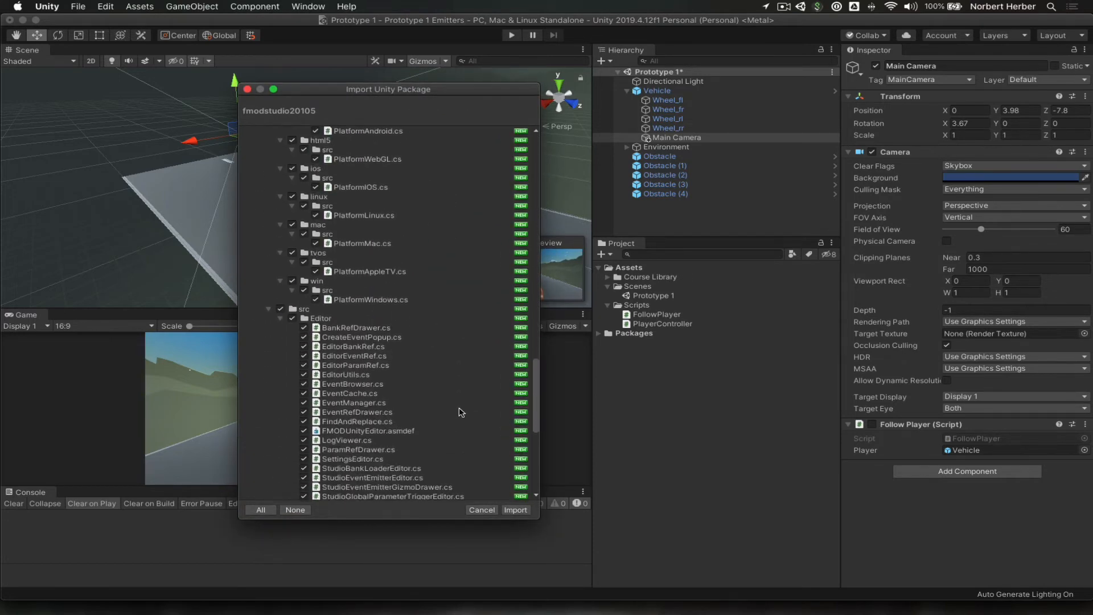
{"action": "scroll", "coordinate": [434, 394], "scroll_direction": "up", "scroll_amount": 20}
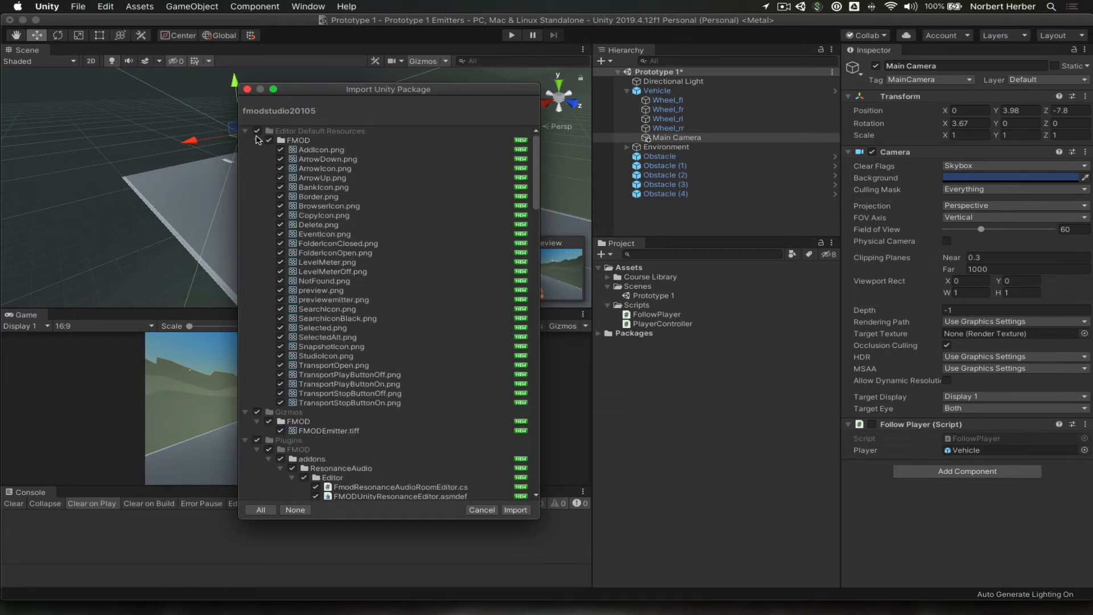
{"action": "left_click", "coordinate": [257, 140]}
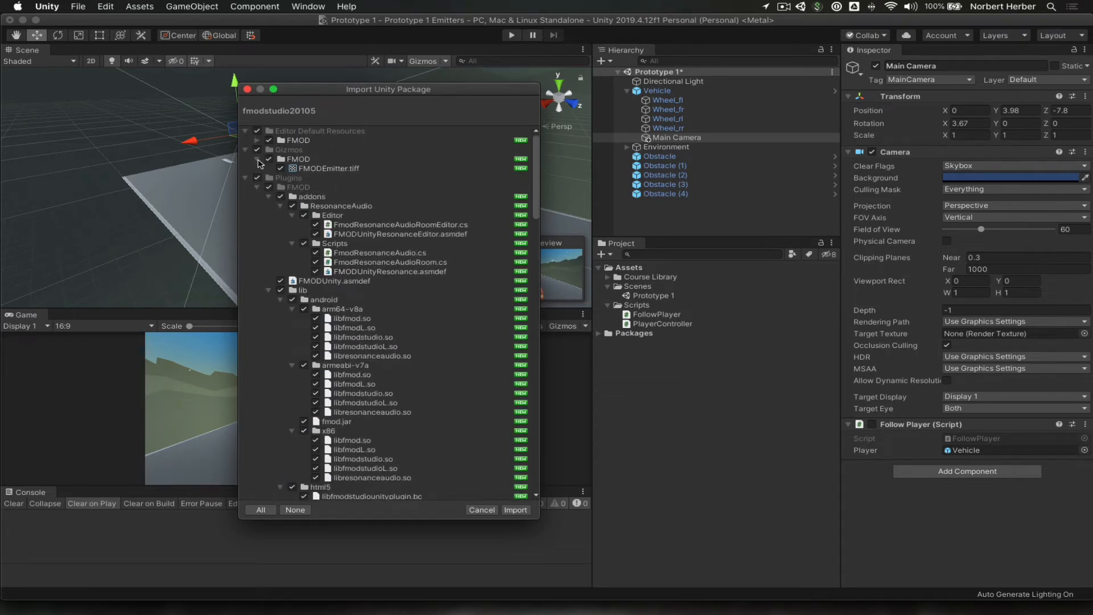
{"action": "scroll", "coordinate": [413, 296], "scroll_direction": "down", "scroll_amount": 10}
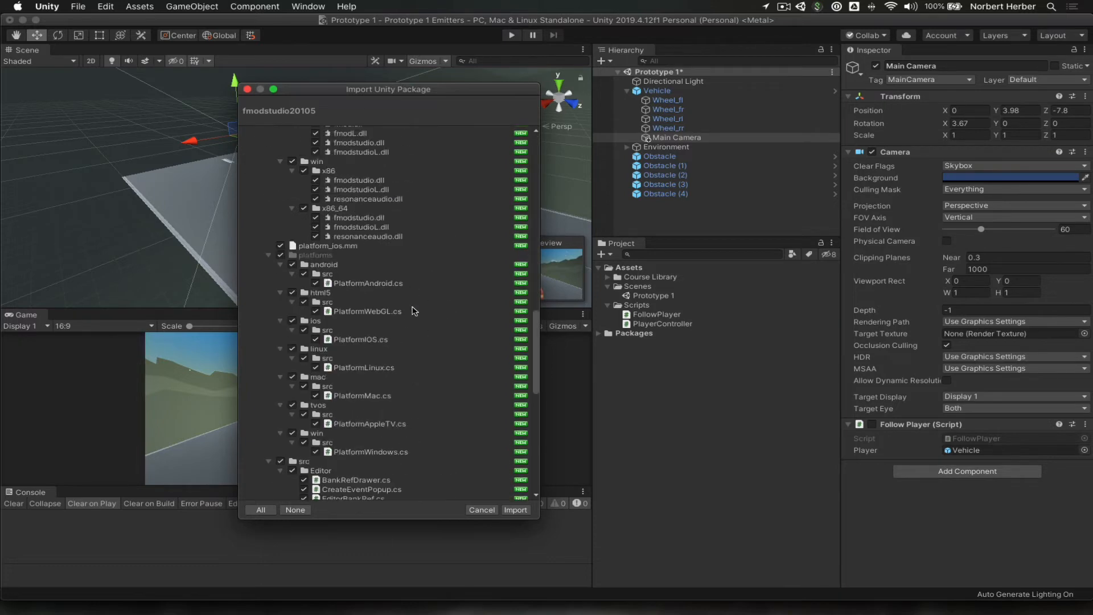
{"action": "scroll", "coordinate": [426, 393], "scroll_direction": "up", "scroll_amount": 10}
{"action": "scroll", "coordinate": [424, 380], "scroll_direction": "down", "scroll_amount": 10}
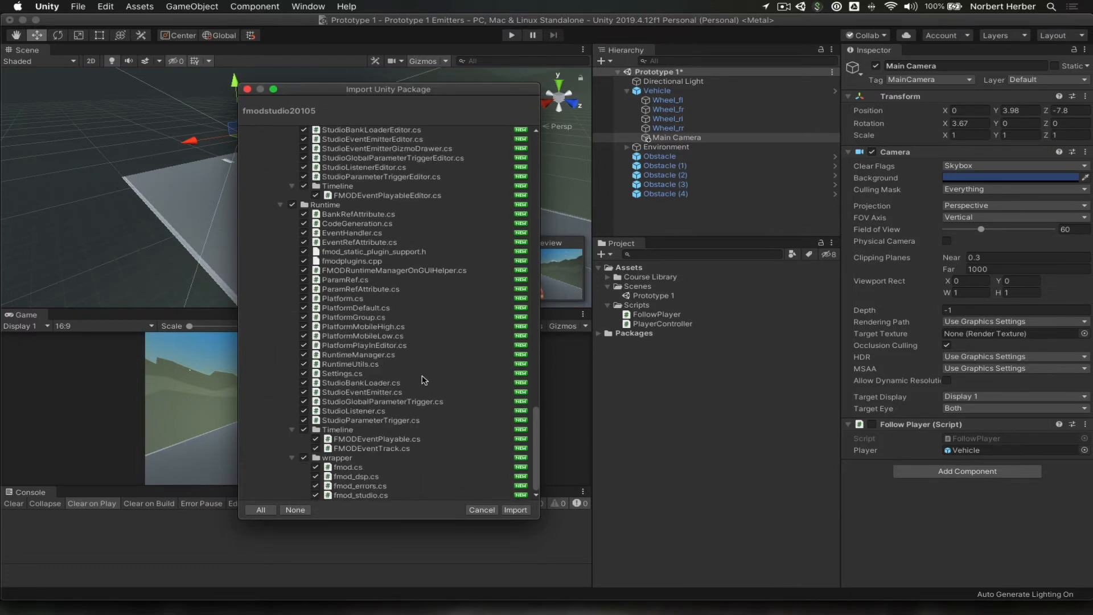
{"action": "scroll", "coordinate": [415, 248], "scroll_direction": "up", "scroll_amount": 10}
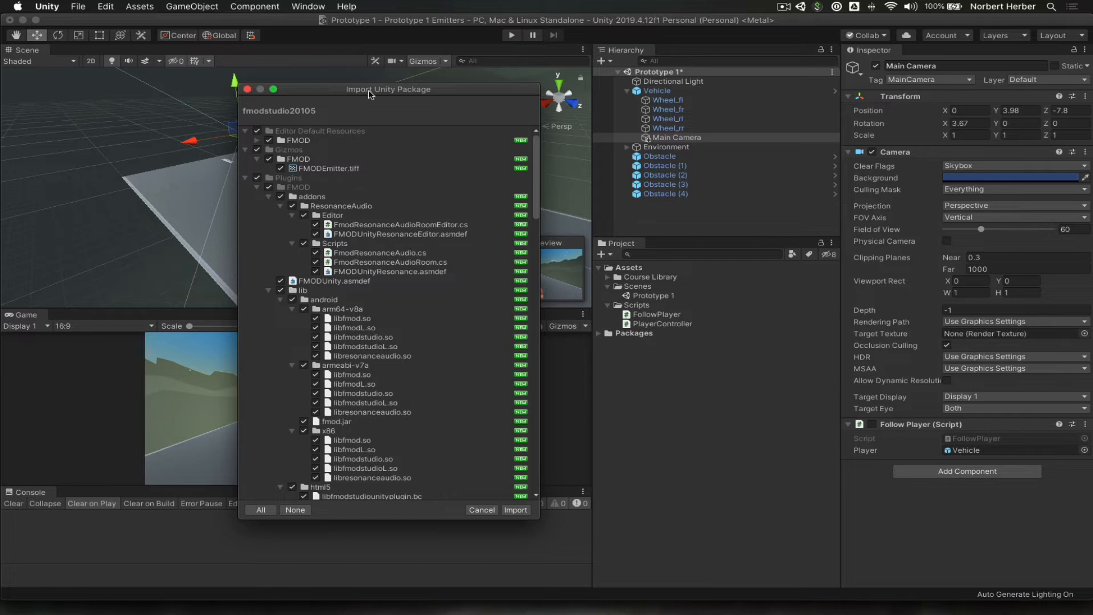
Step: Import the complete FMOD package and expand the Plugins folder in the project assets
{"action": "left_click", "coordinate": [517, 510]}
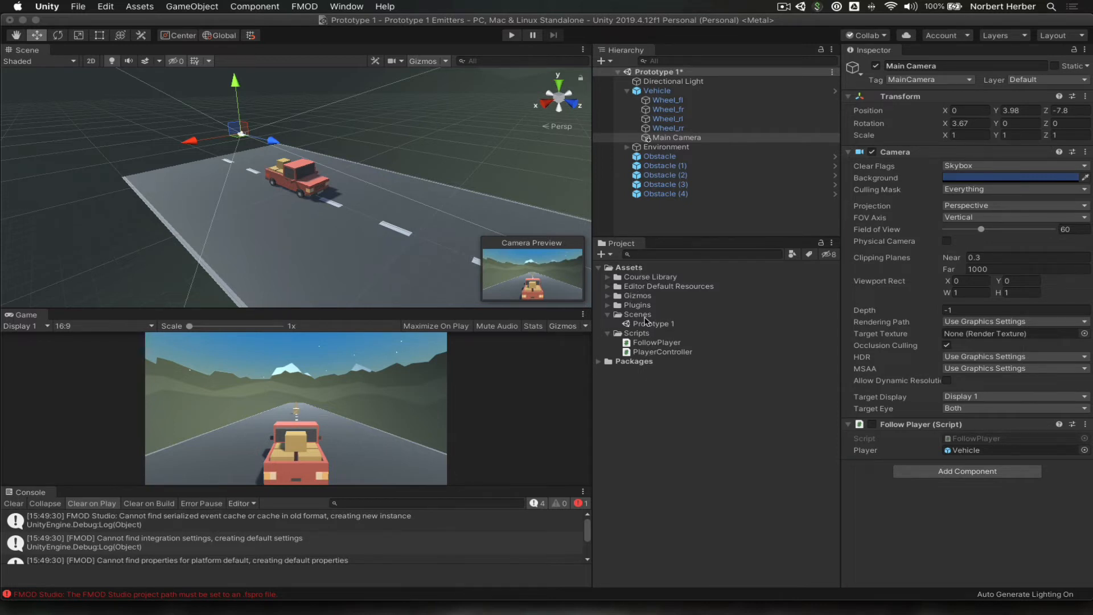
{"action": "left_click", "coordinate": [608, 306]}
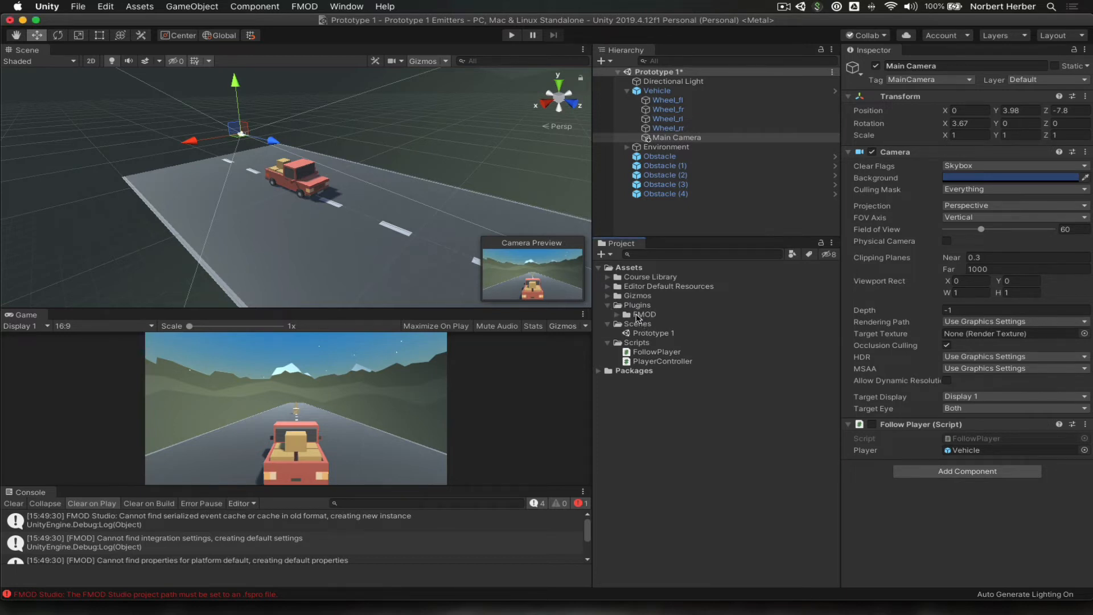
Step: Expand the FMOD plugin folder, look through the FMOD commands and check the version information of the FMOD Unity integration
{"action": "left_click", "coordinate": [617, 315]}
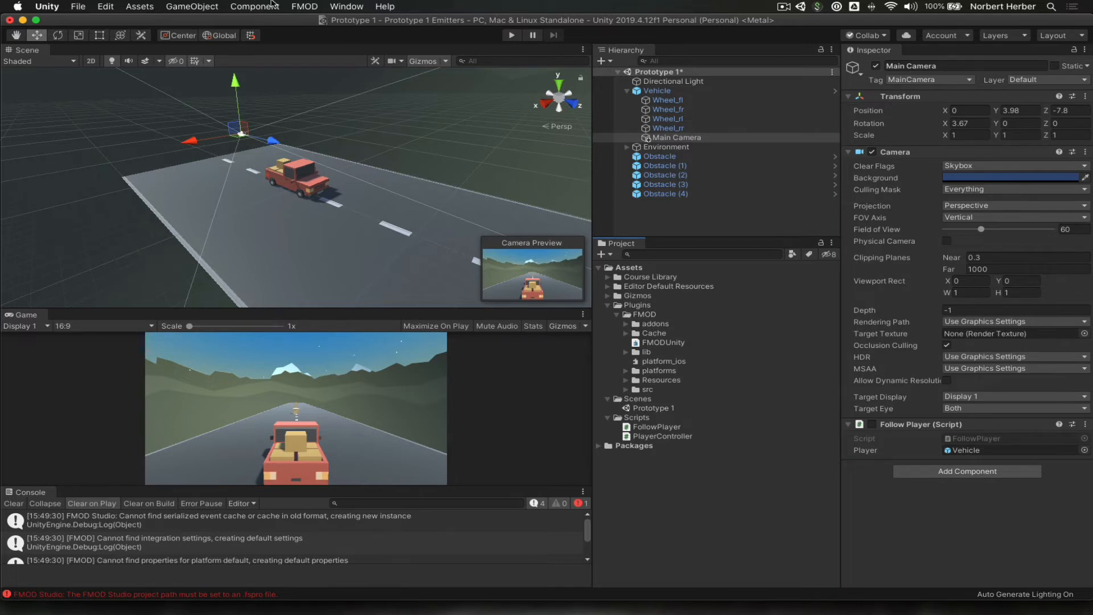
{"action": "left_click", "coordinate": [304, 7]}
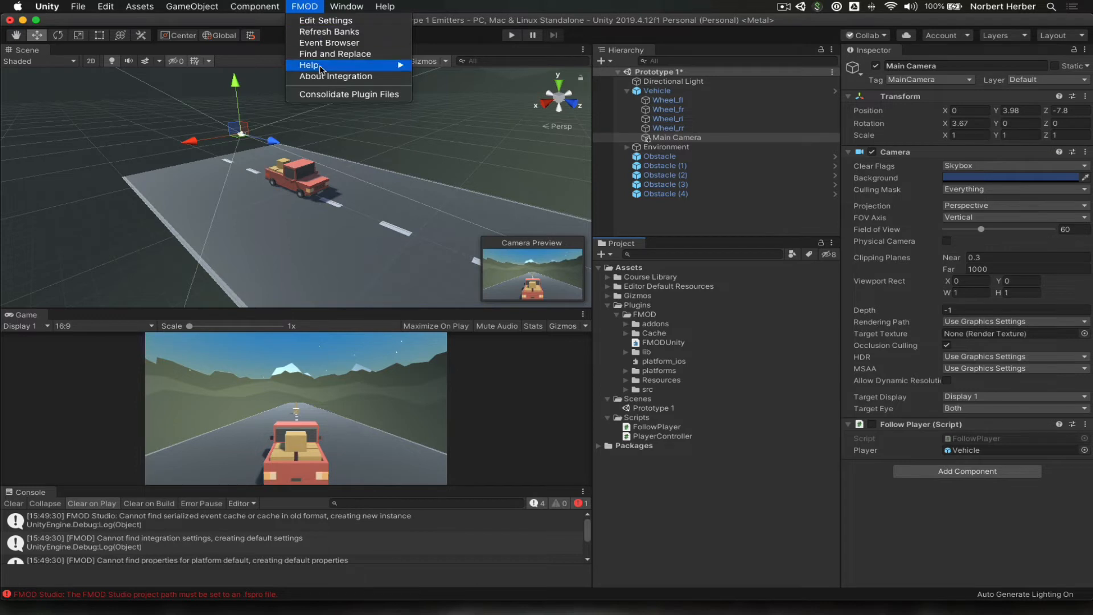
{"action": "mouse_move", "coordinate": [324, 67]}
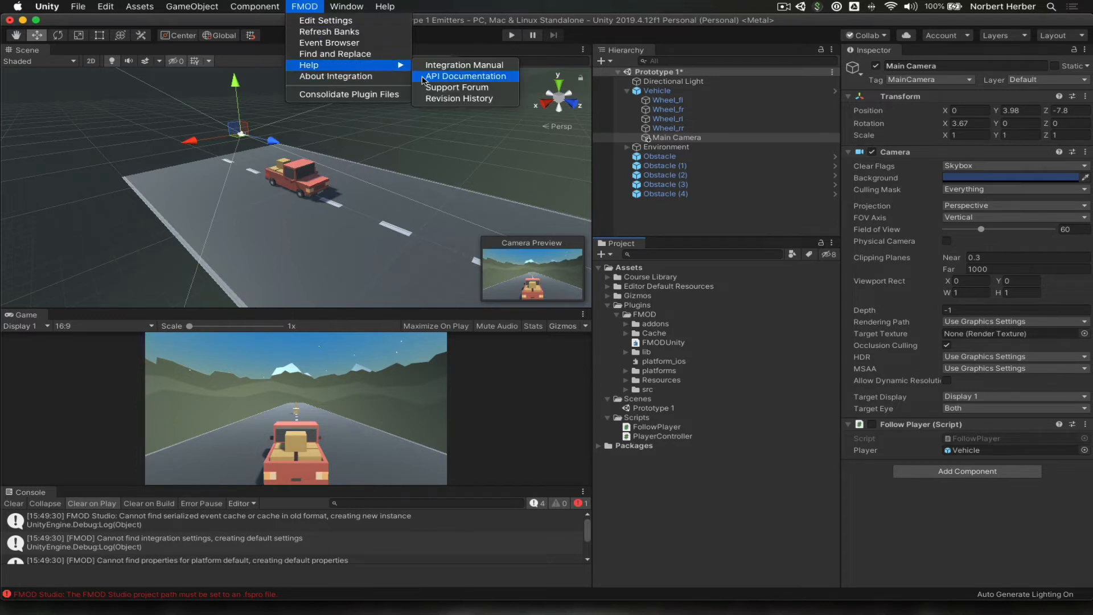
{"action": "left_click", "coordinate": [336, 76]}
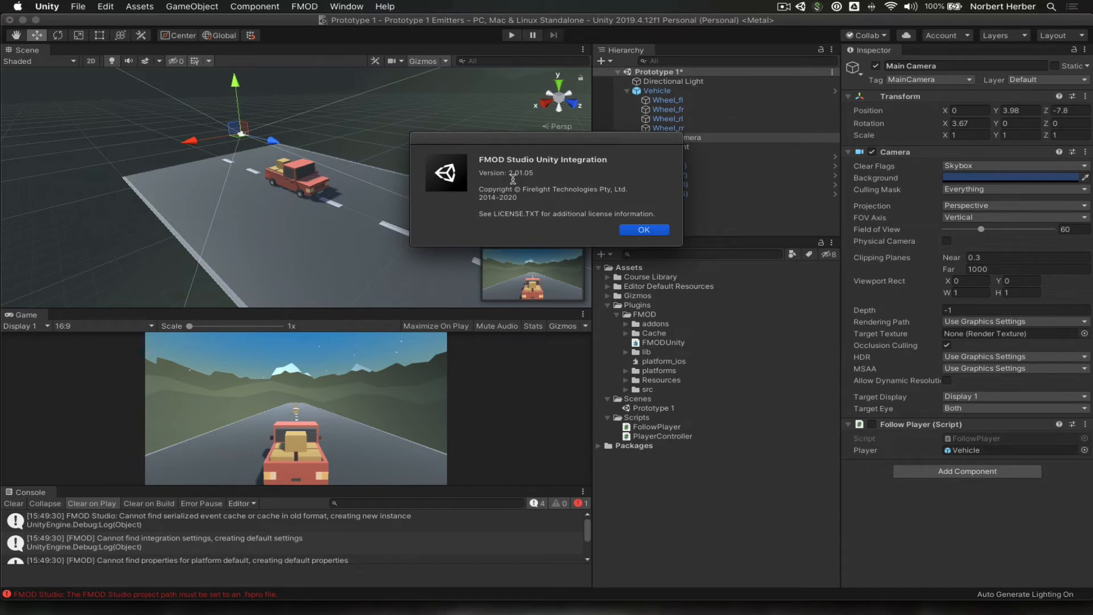
{"action": "left_click", "coordinate": [650, 231]}
Step: In the FMOD settings, set the Studio Project Path to 01 Emitters.fspro from the 01 Emitters folder
{"action": "left_click", "coordinate": [302, 8]}
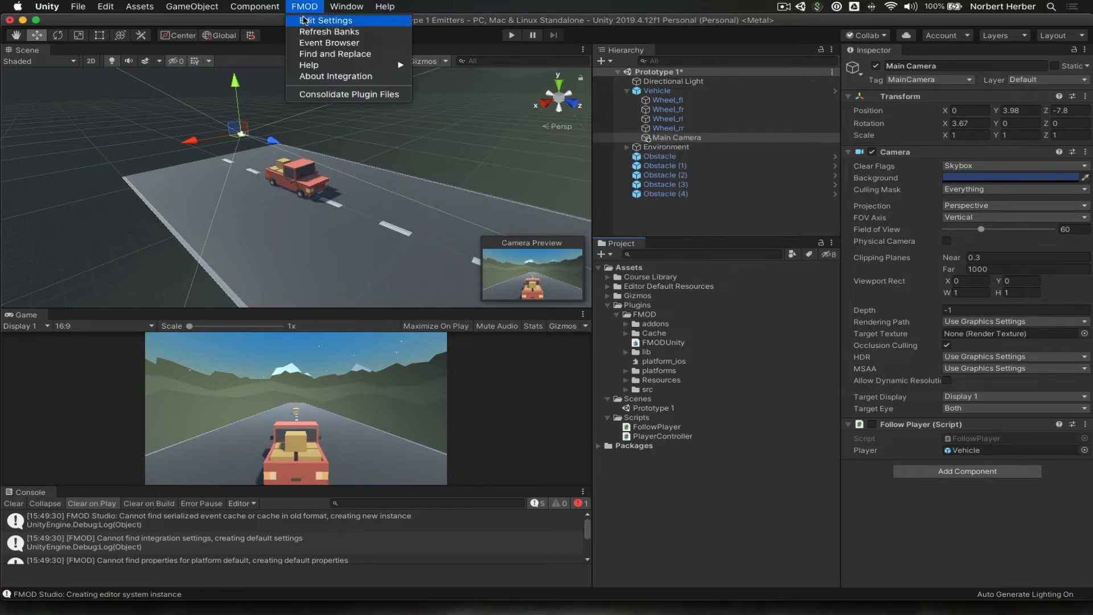
{"action": "left_click", "coordinate": [312, 23]}
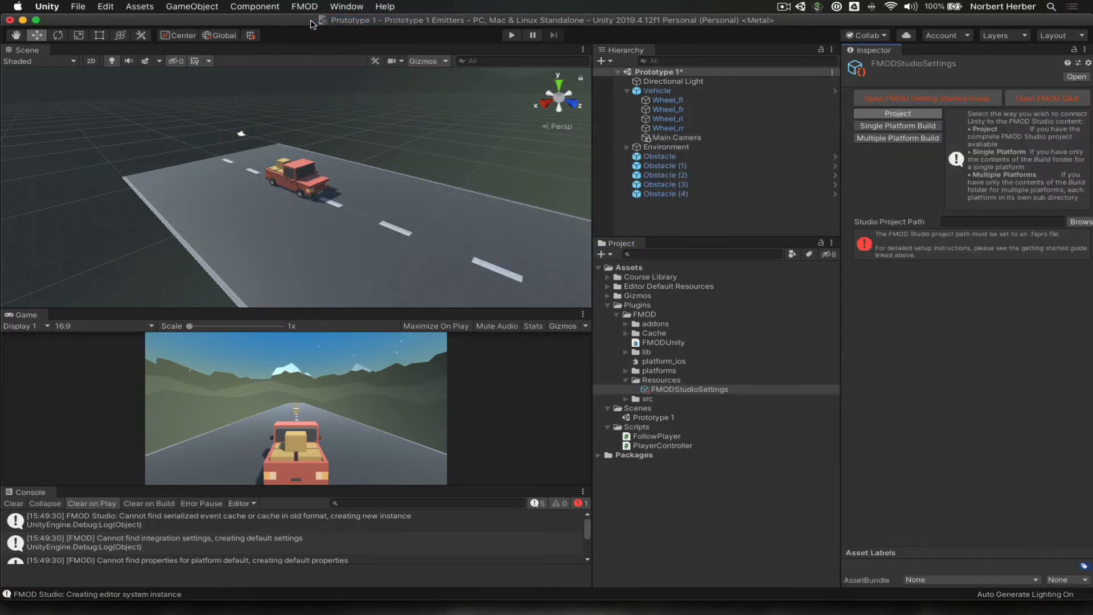
{"action": "left_click", "coordinate": [304, 7]}
{"action": "left_click", "coordinate": [1081, 222]}
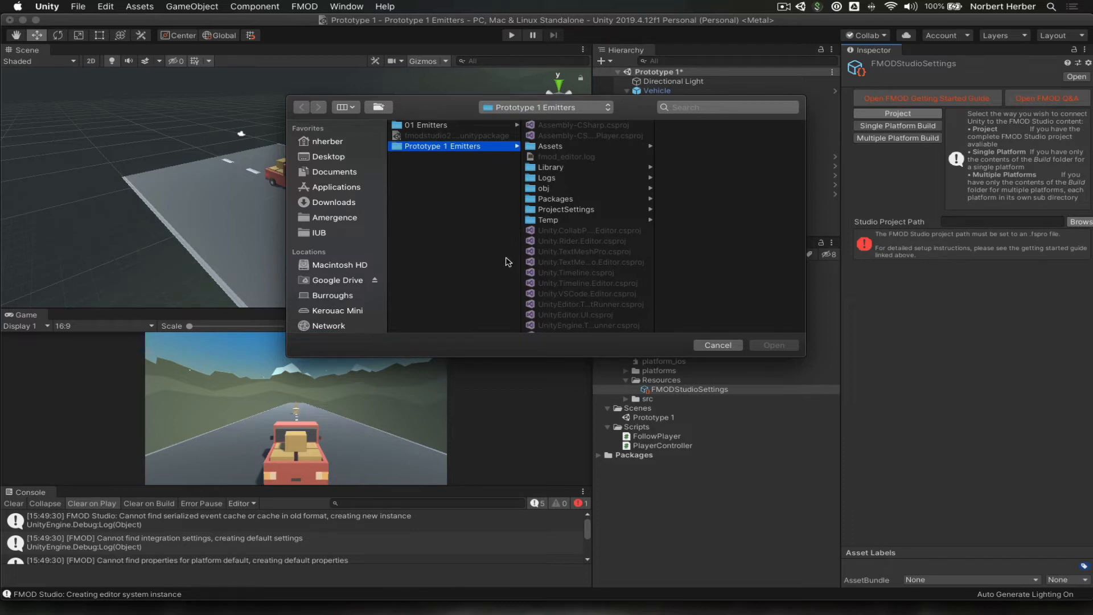
{"action": "left_click", "coordinate": [418, 125]}
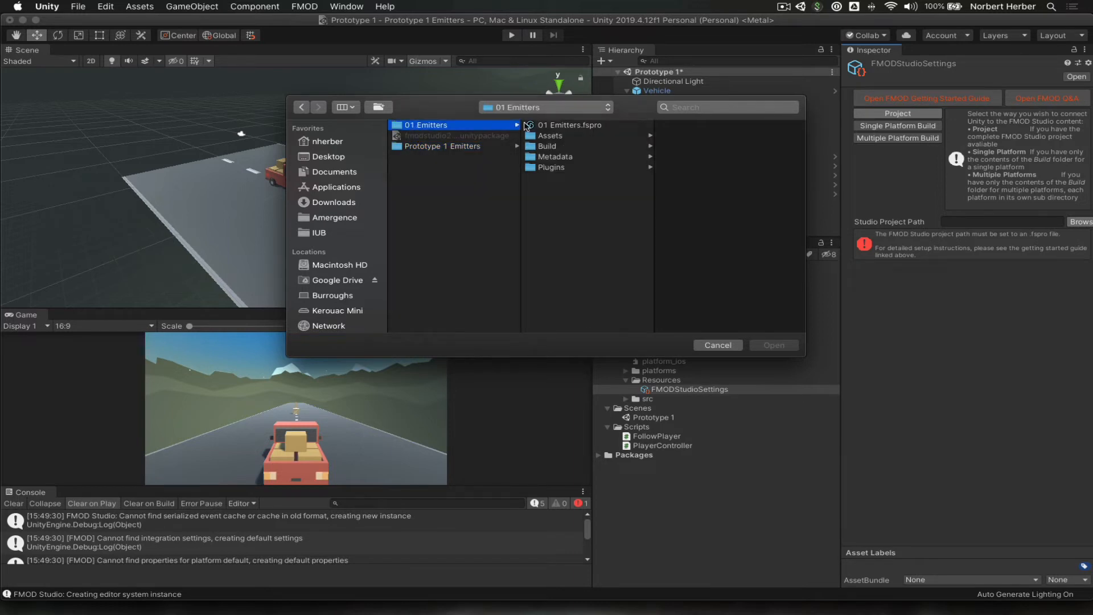
{"action": "left_click", "coordinate": [544, 126]}
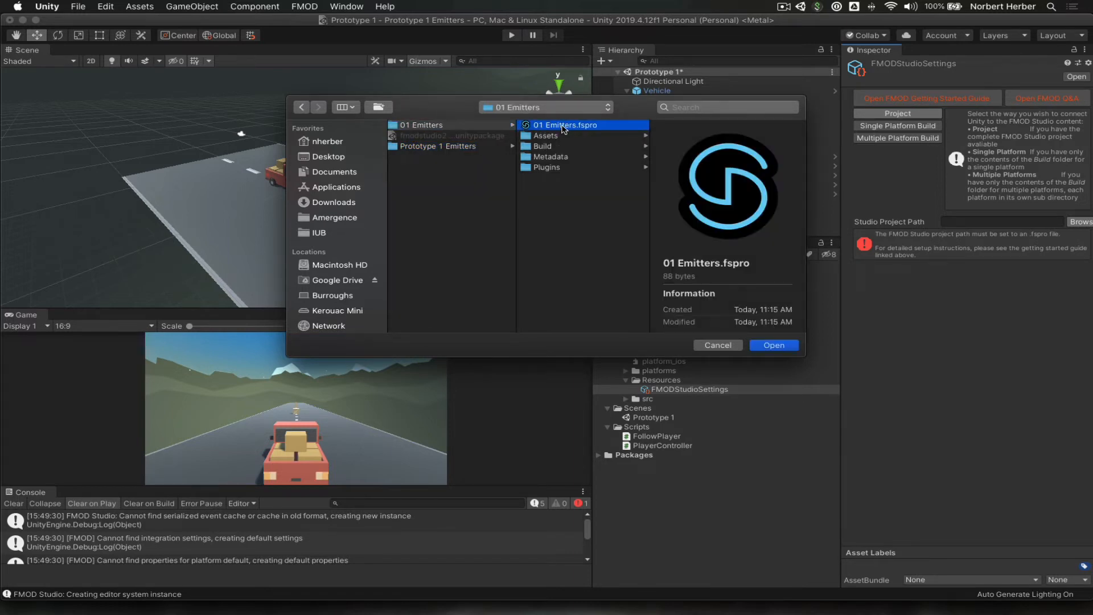
{"action": "left_click", "coordinate": [773, 345]}
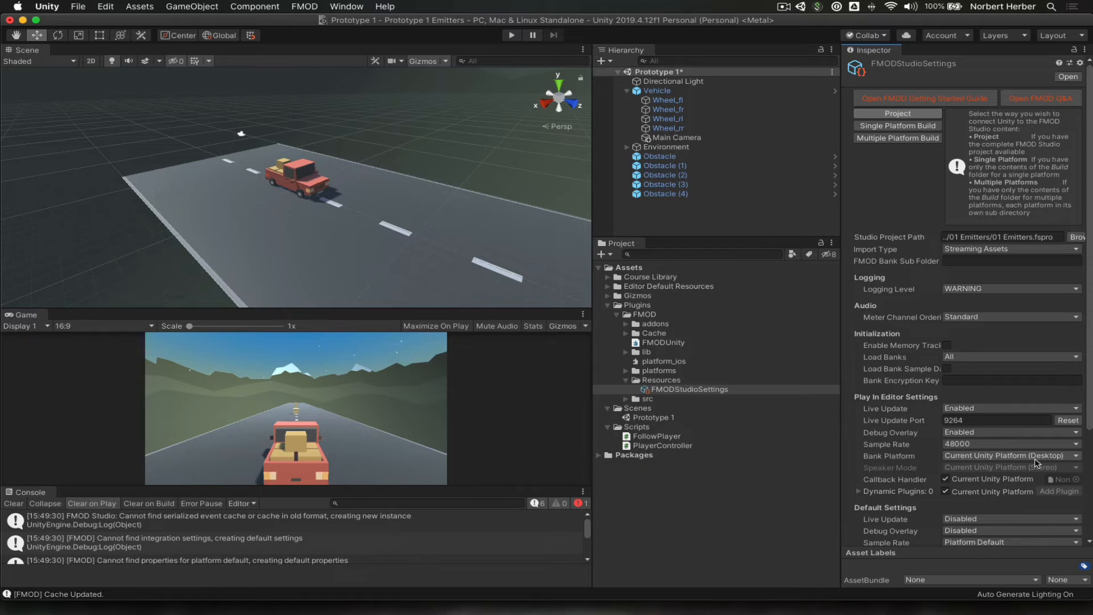
Step: Open the FMOD Event Browser, move it over the Scene view and expand its Events folder
{"action": "left_click", "coordinate": [301, 7]}
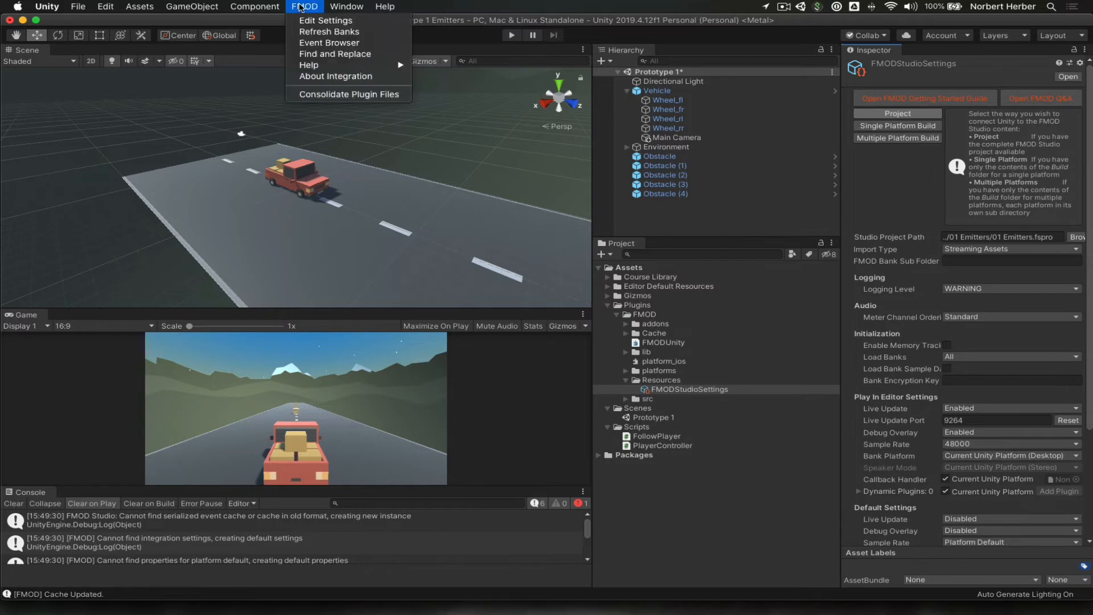
{"action": "left_click", "coordinate": [336, 44]}
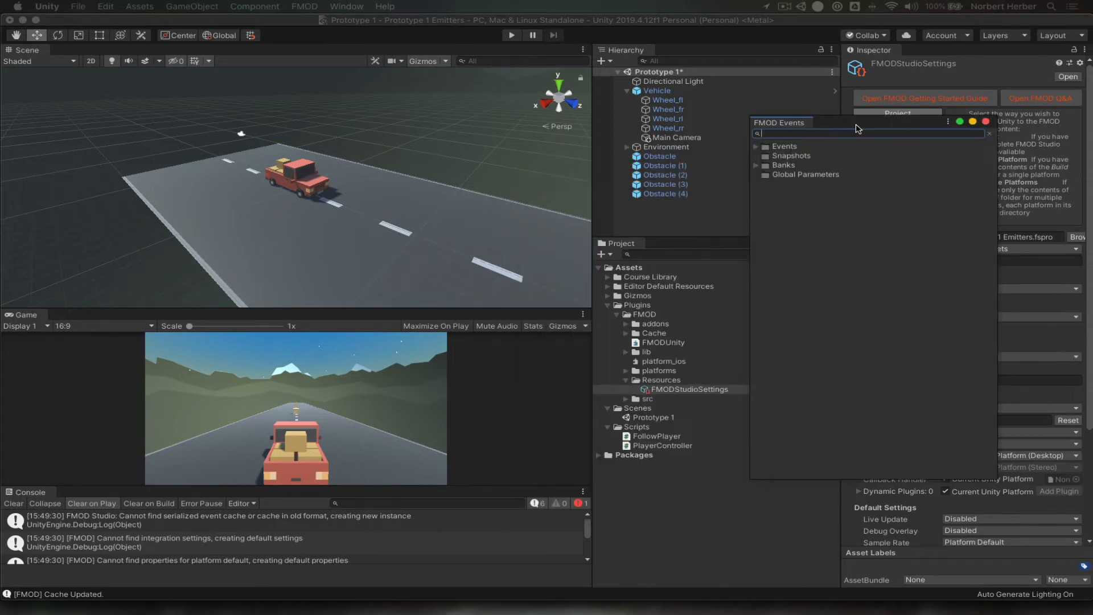
{"action": "left_click_drag", "start_coordinate": [856, 125], "coordinate": [360, 152]}
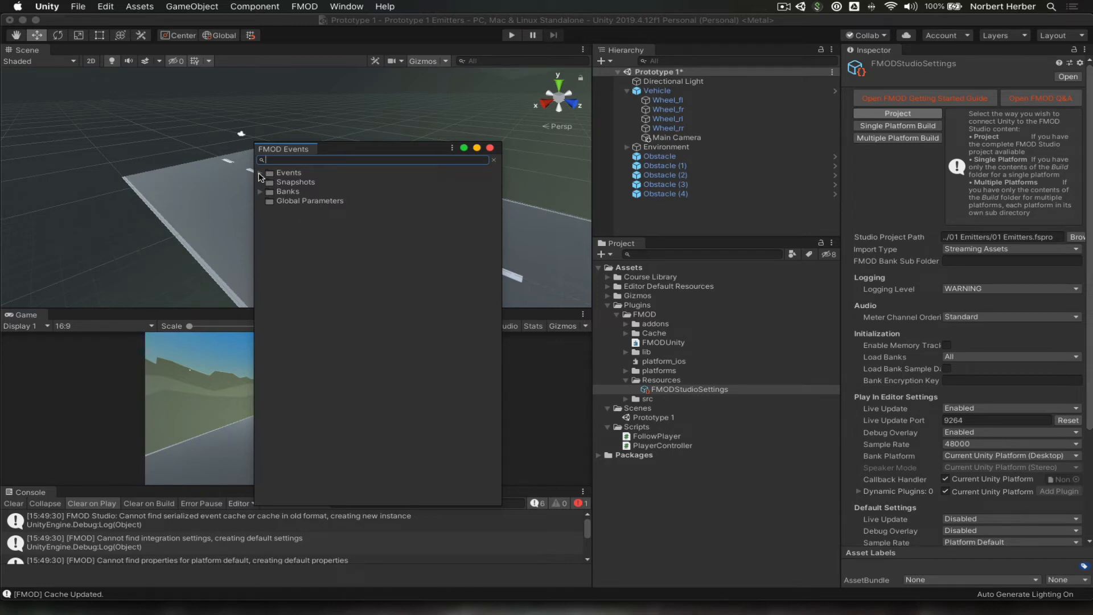
{"action": "left_click", "coordinate": [260, 172]}
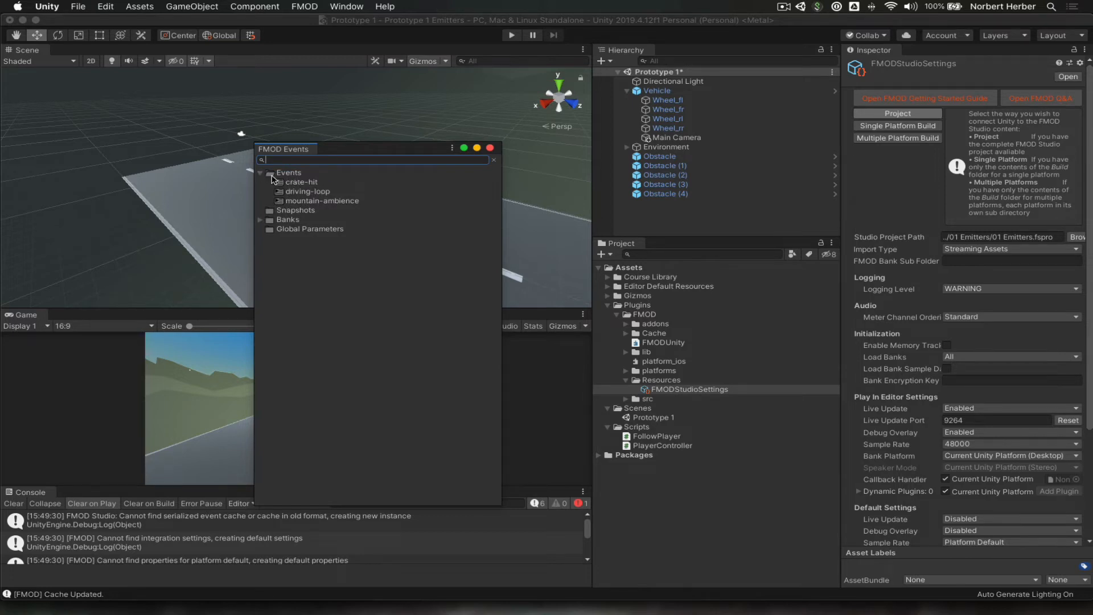
Step: Audition the crate-hit, driving-loop and mountain-ambience events one after another, stopping each loop after listening
{"action": "left_click", "coordinate": [297, 183]}
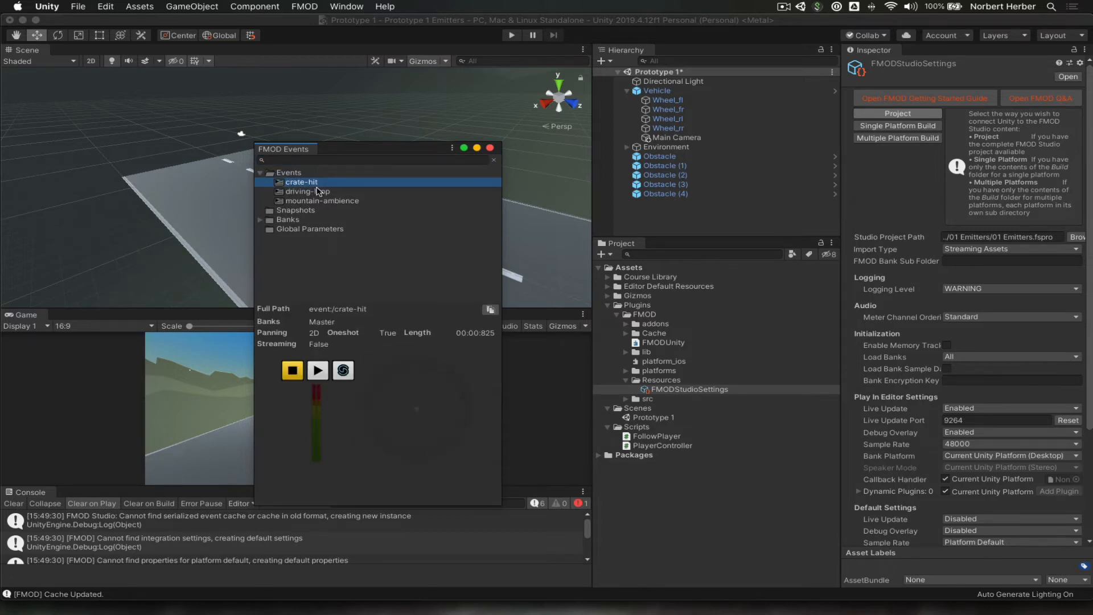
{"action": "left_click", "coordinate": [317, 370]}
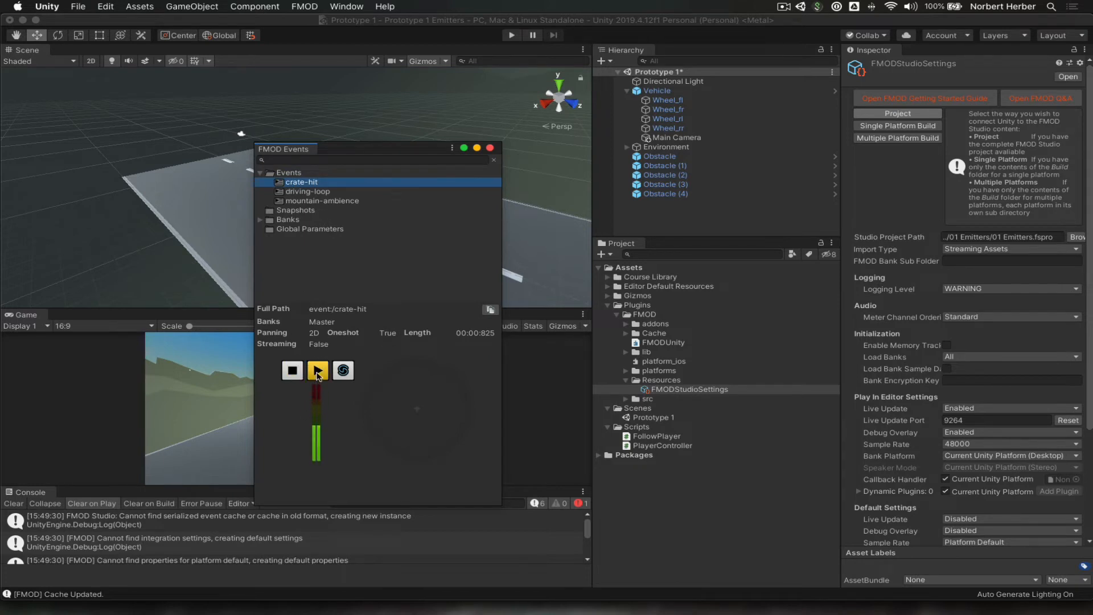
{"action": "left_click", "coordinate": [310, 192]}
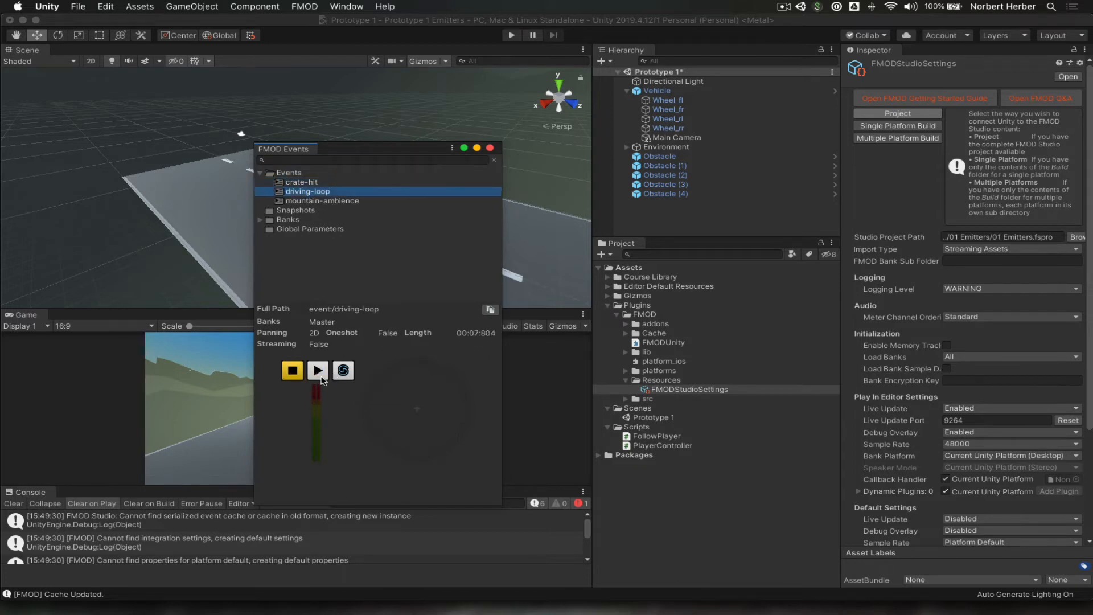
{"action": "left_click", "coordinate": [319, 371]}
{"action": "left_click", "coordinate": [293, 370]}
{"action": "left_click", "coordinate": [293, 202]}
{"action": "left_click", "coordinate": [317, 371]}
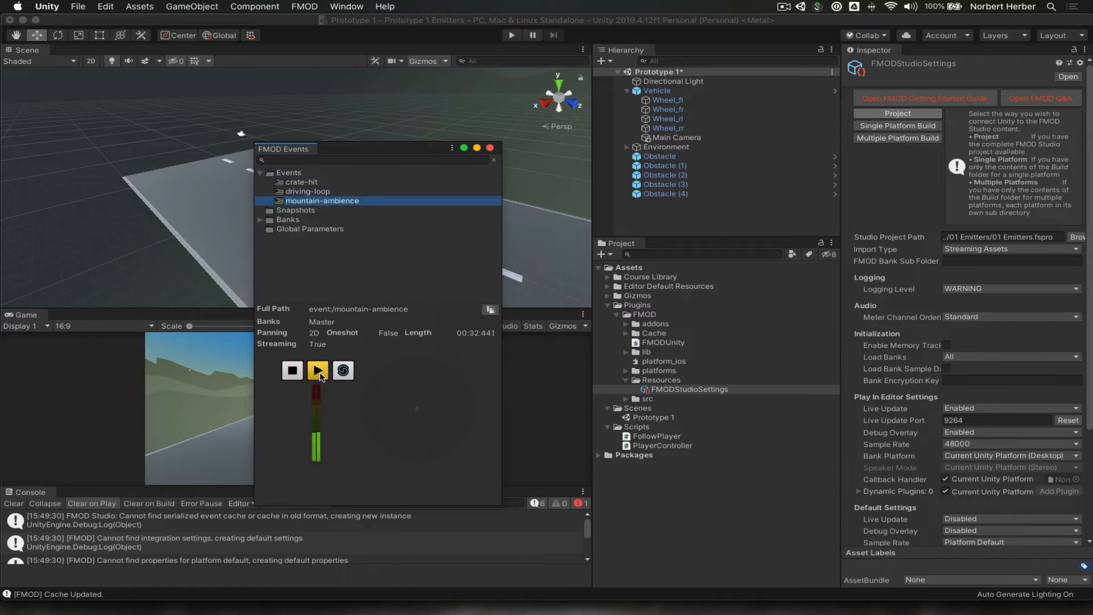
{"action": "left_click", "coordinate": [295, 373]}
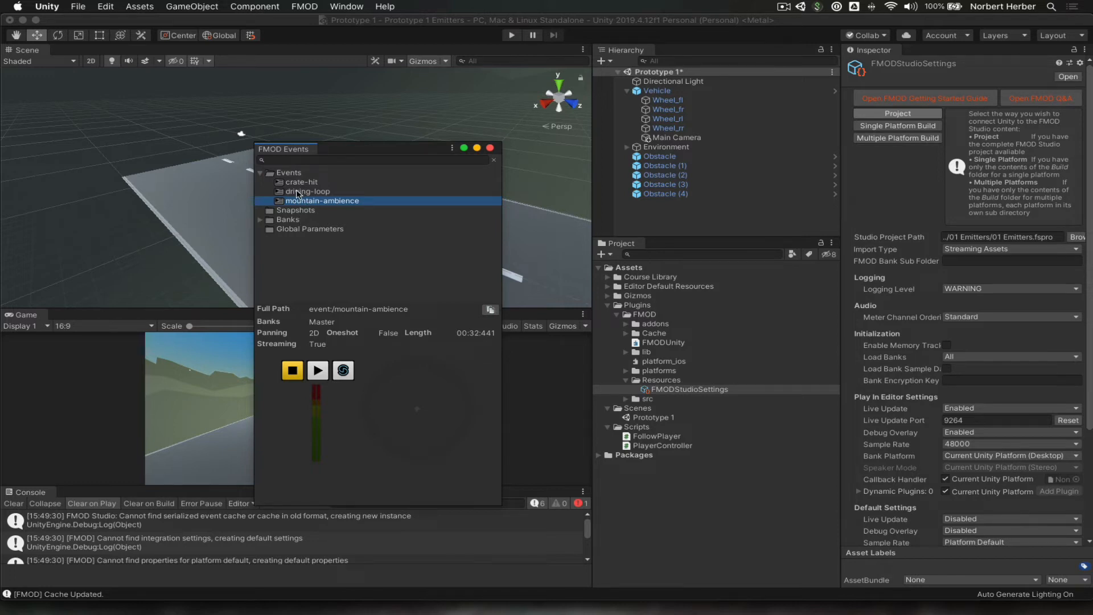
Step: Dock the FMOD Events window beside the Project window, switch between the two and leave FMOD Events showing
{"action": "left_click_drag", "start_coordinate": [377, 153], "coordinate": [403, 166]}
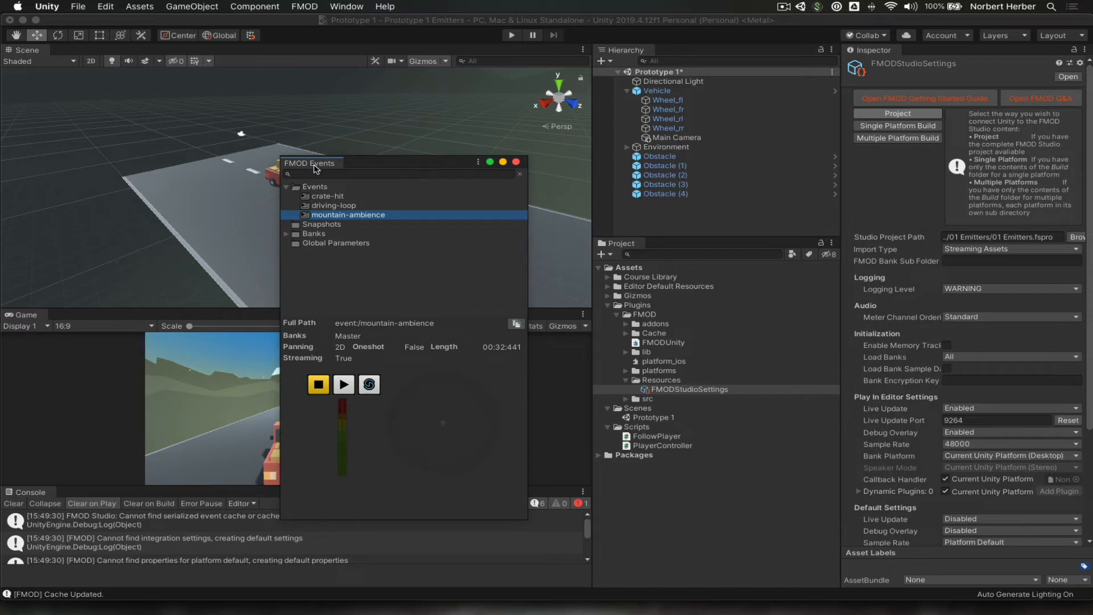
{"action": "left_click_drag", "start_coordinate": [313, 167], "coordinate": [680, 246]}
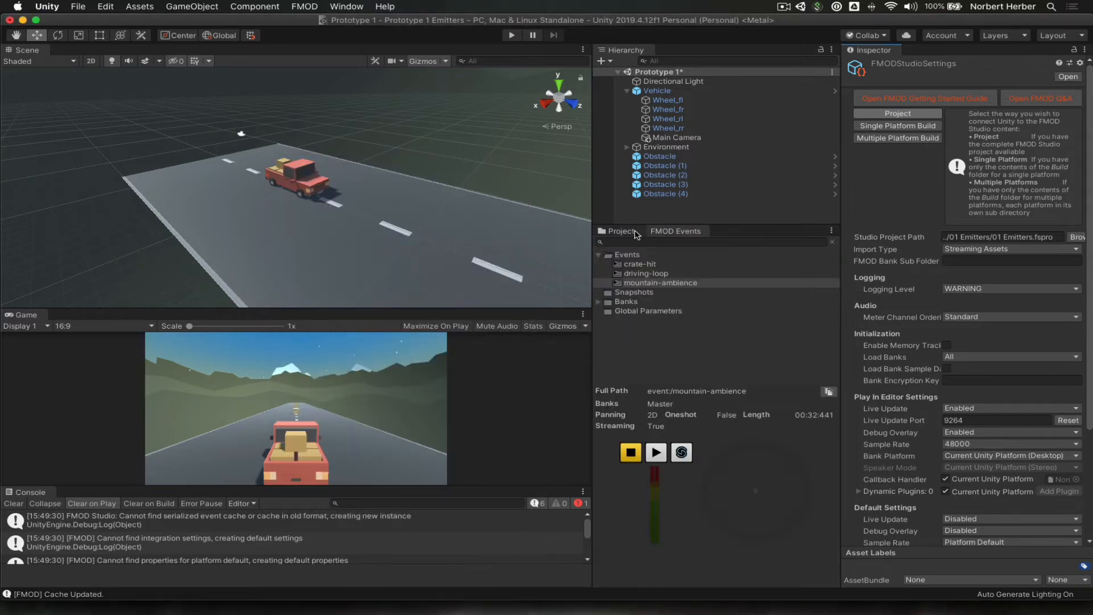
{"action": "left_click", "coordinate": [622, 231]}
{"action": "left_click", "coordinate": [675, 231]}
{"action": "left_click", "coordinate": [629, 231]}
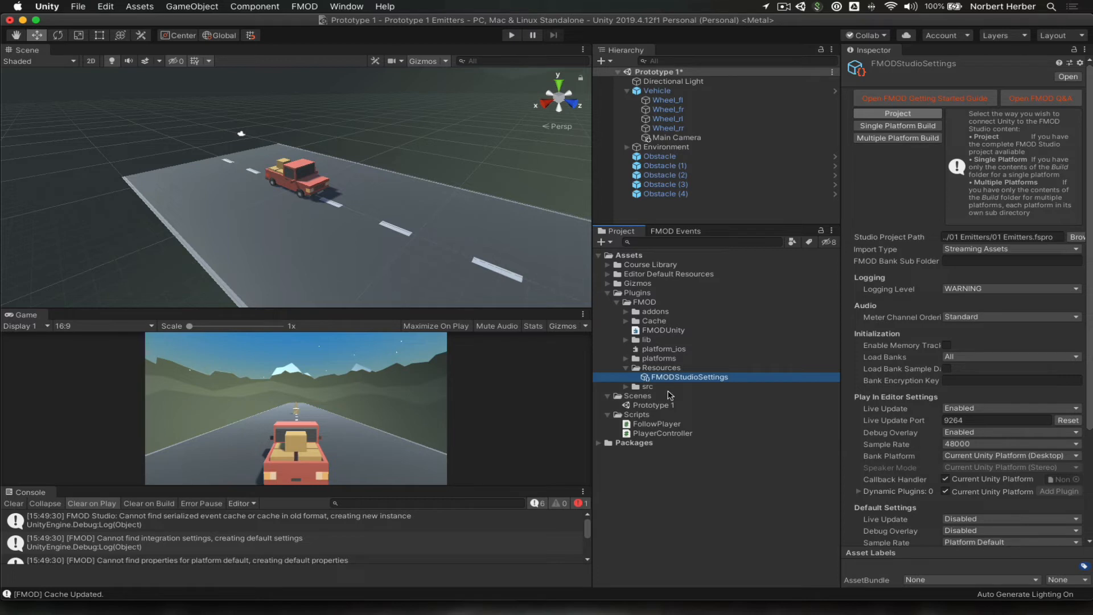
{"action": "left_click", "coordinate": [682, 232]}
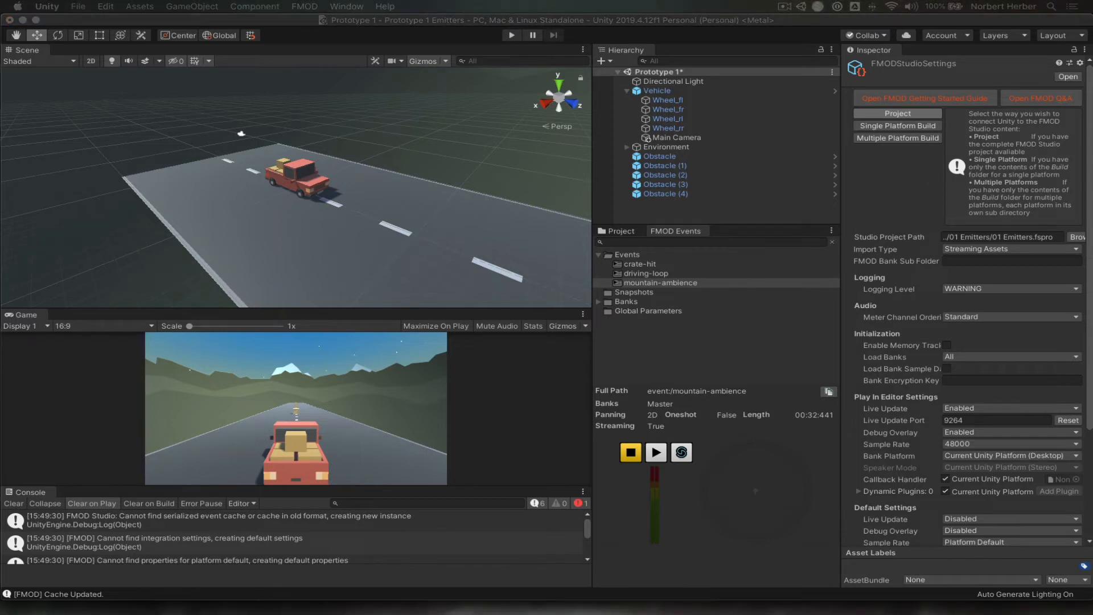
Step: Add an FMOD Studio Listener component to the Main Camera
{"action": "left_click", "coordinate": [675, 138]}
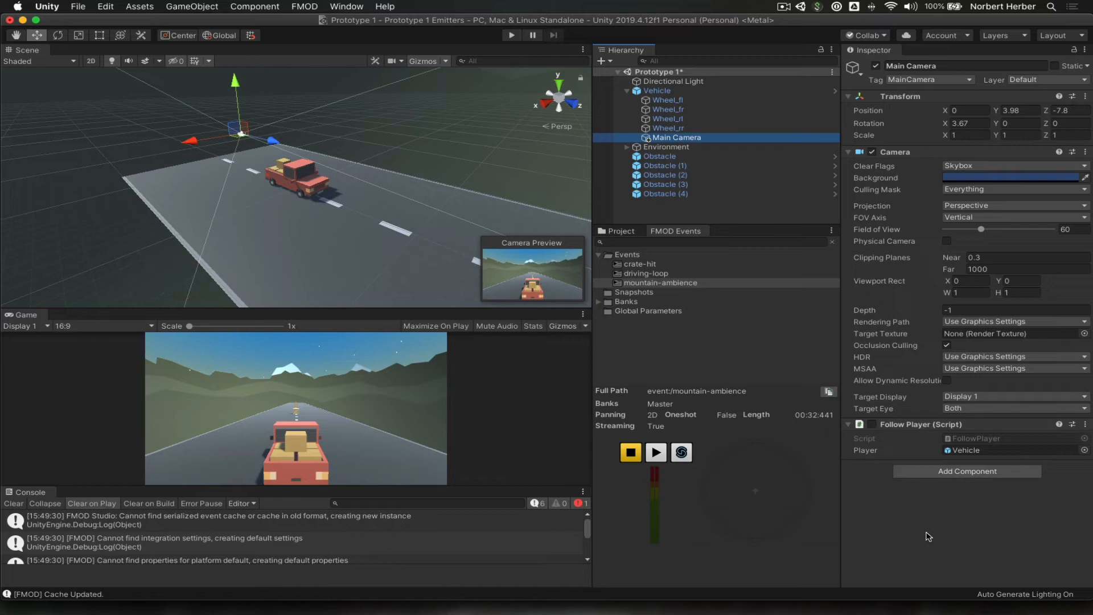
{"action": "left_click", "coordinate": [955, 473]}
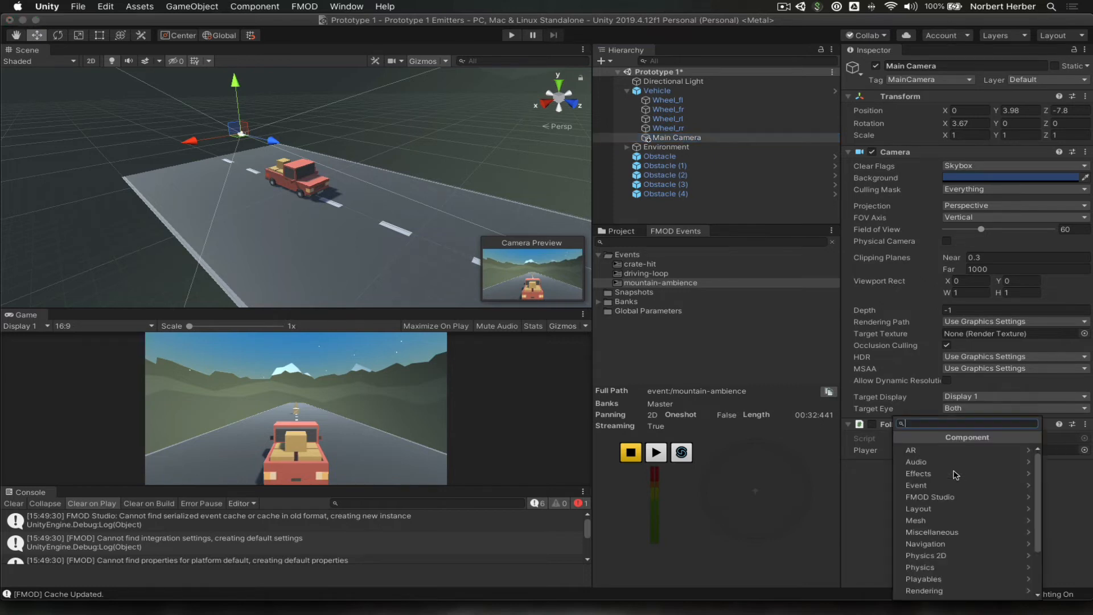
{"action": "left_click", "coordinate": [877, 506]}
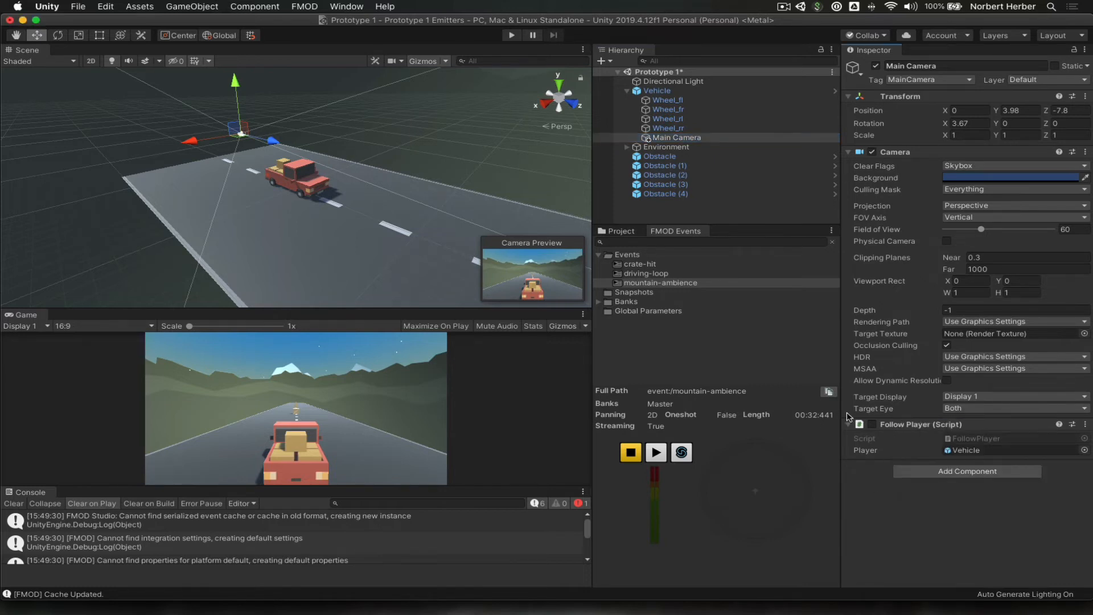
{"action": "left_click", "coordinate": [656, 139]}
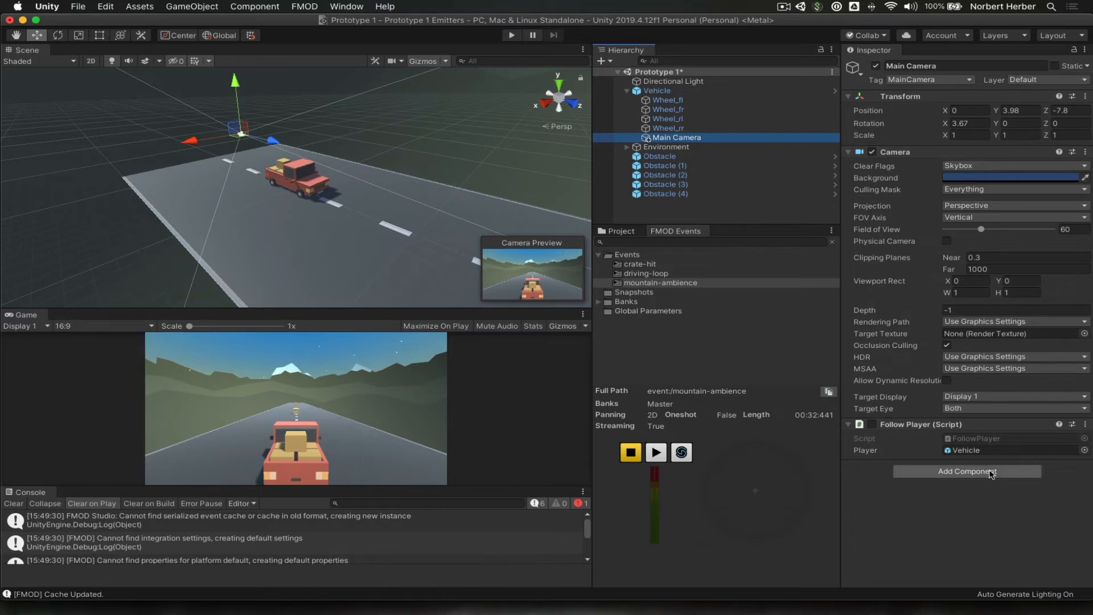
{"action": "left_click", "coordinate": [937, 473]}
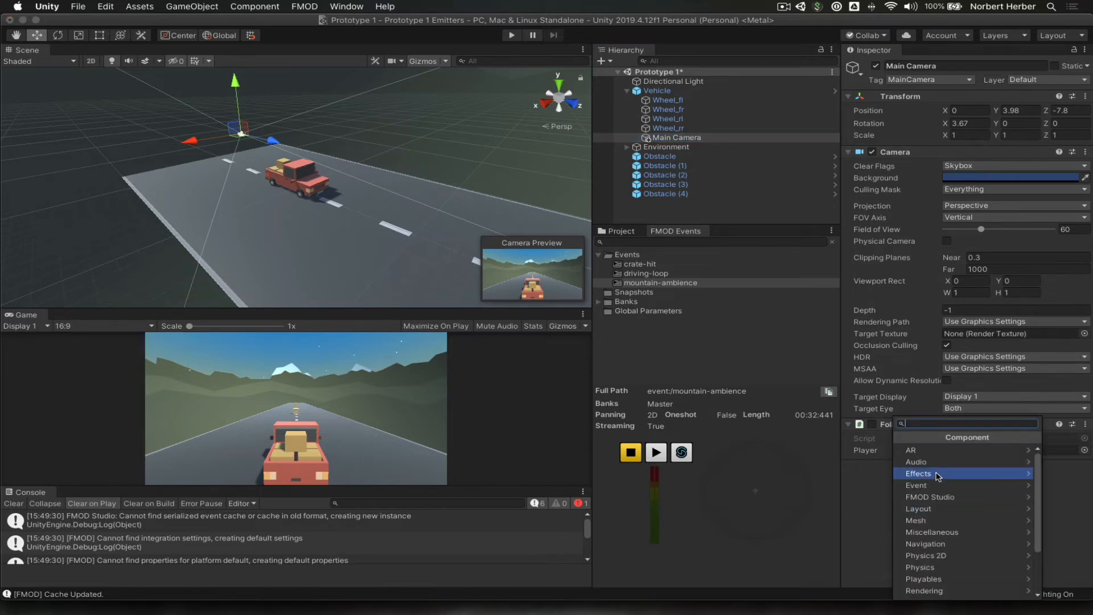
{"action": "left_click", "coordinate": [941, 500]}
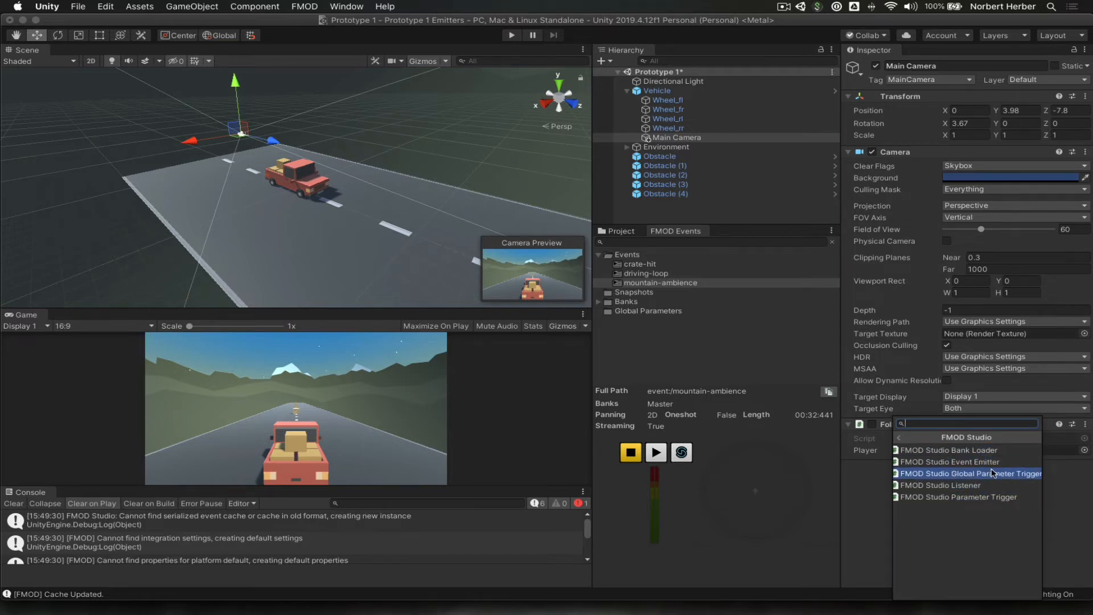
{"action": "left_click", "coordinate": [951, 490]}
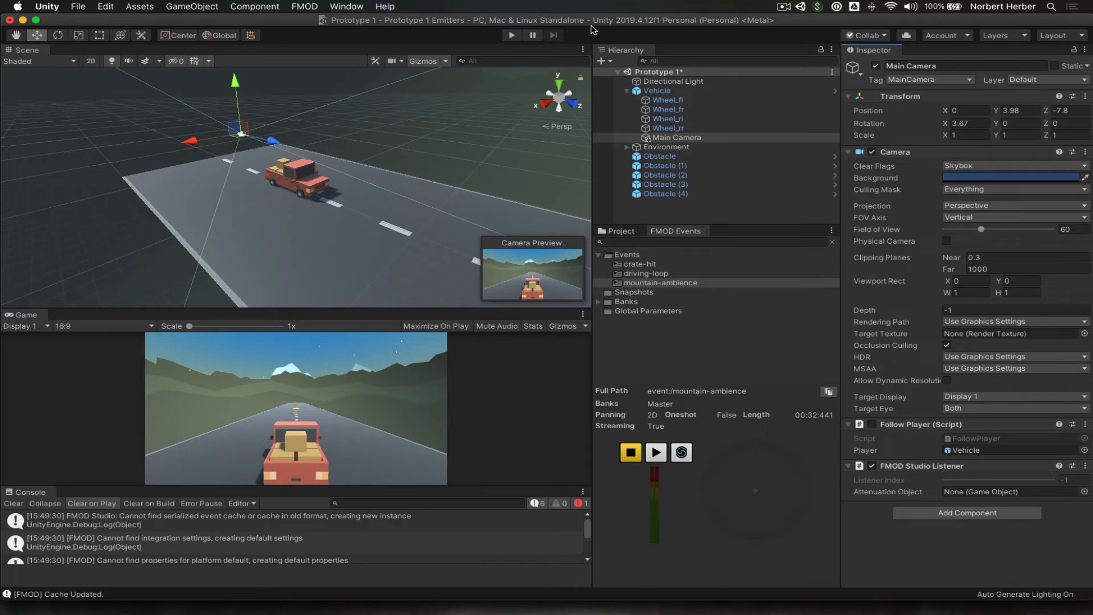
Step: Save the Prototype 1 scene and clear the messages from the console
{"action": "key", "text": "super+s"}
{"action": "scroll", "coordinate": [242, 519], "scroll_direction": "down", "scroll_amount": 4}
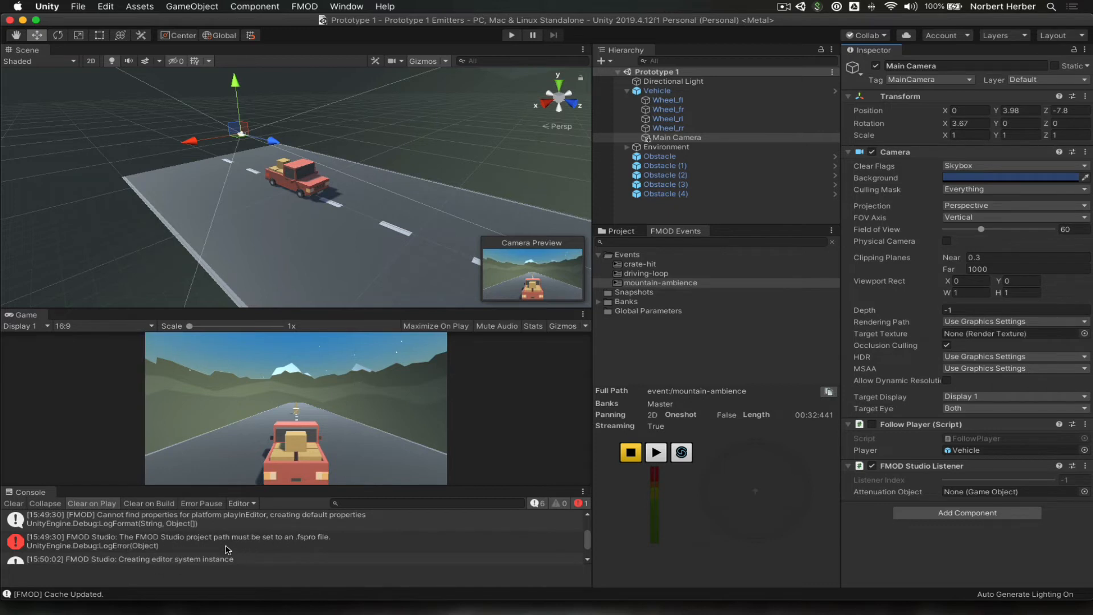
{"action": "left_click", "coordinate": [14, 503]}
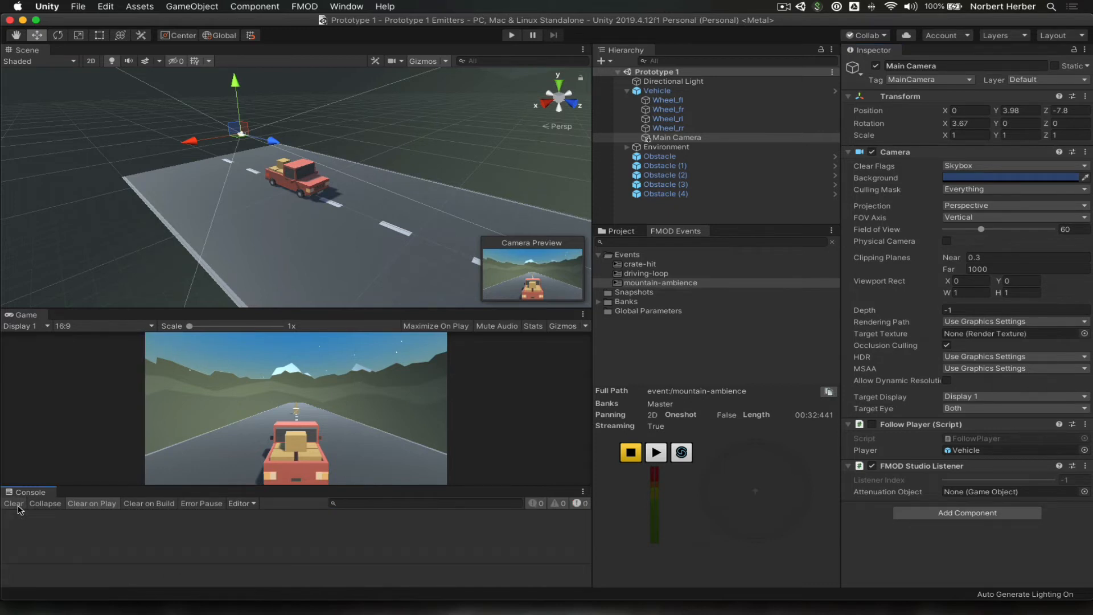
Step: Run the game, enlarge the Game view to examine the FMOD Studio Debug overlay, and stop the game
{"action": "left_click", "coordinate": [511, 35]}
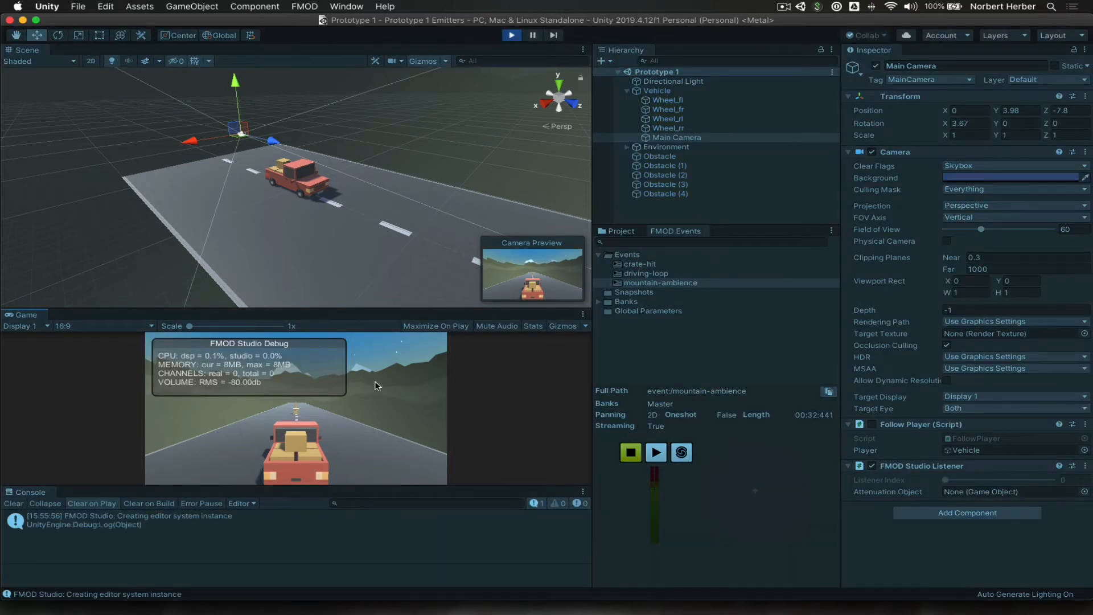
{"action": "left_click_drag", "start_coordinate": [391, 311], "coordinate": [387, 250]}
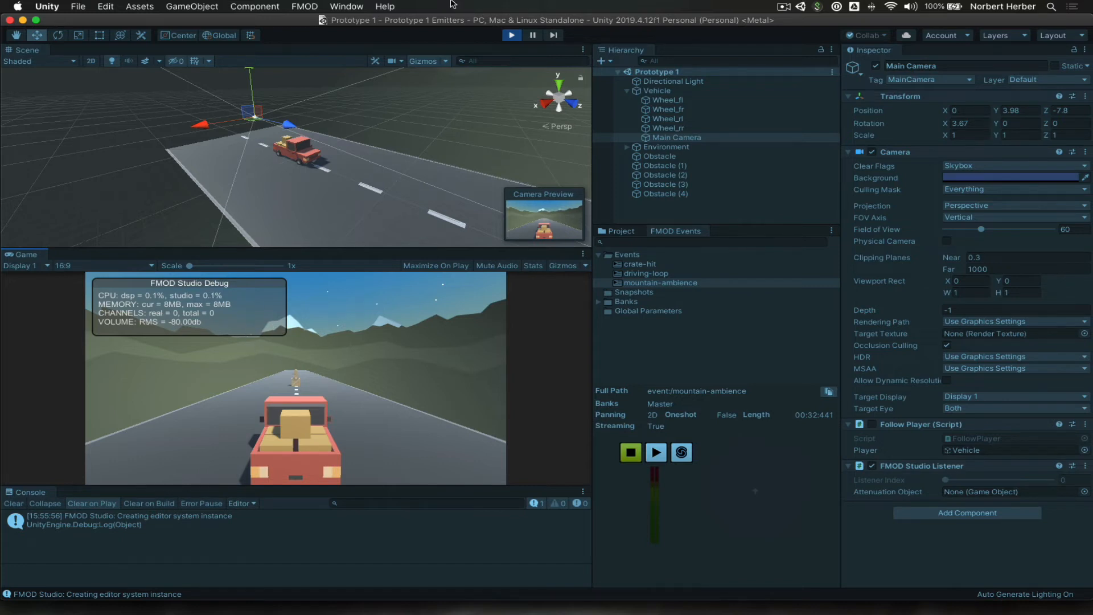
{"action": "left_click", "coordinate": [511, 36]}
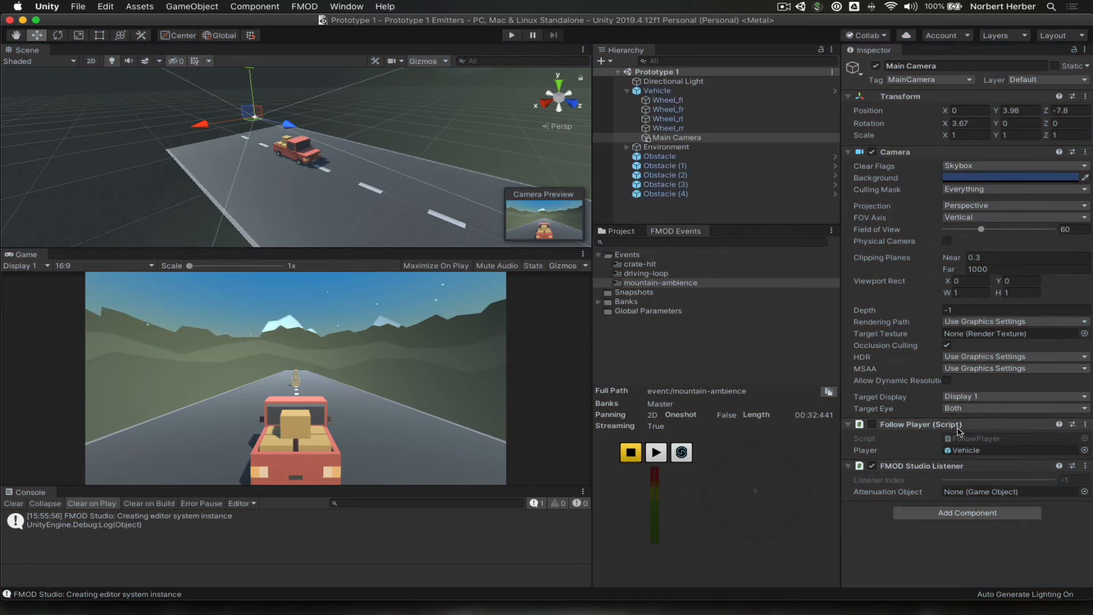
Step: Add an FMOD Studio Event Emitter component to the Environment object
{"action": "left_click", "coordinate": [707, 148]}
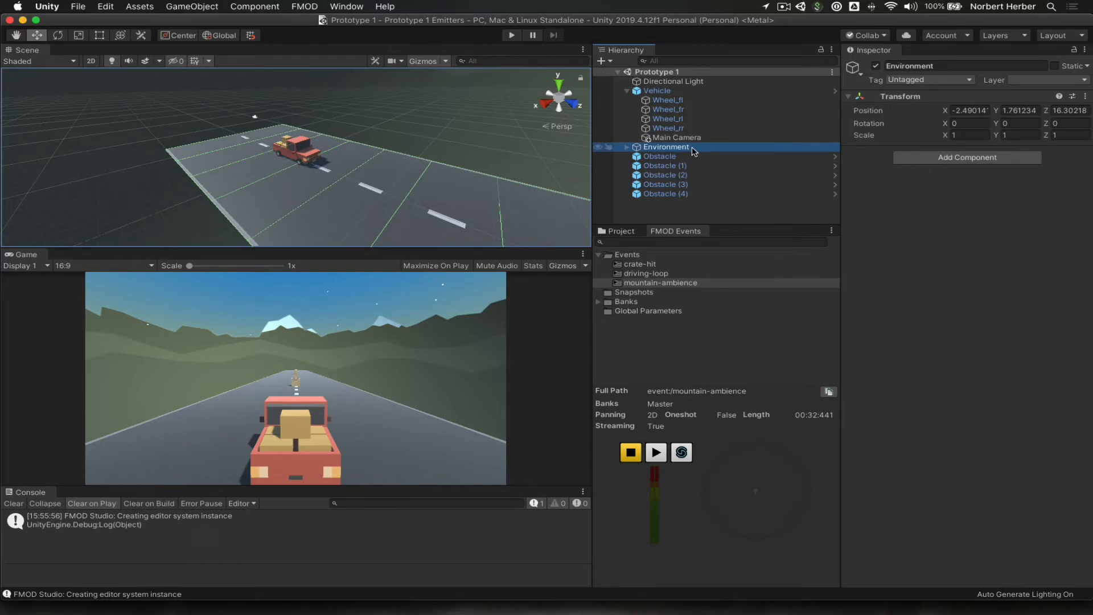
{"action": "left_click", "coordinate": [627, 148]}
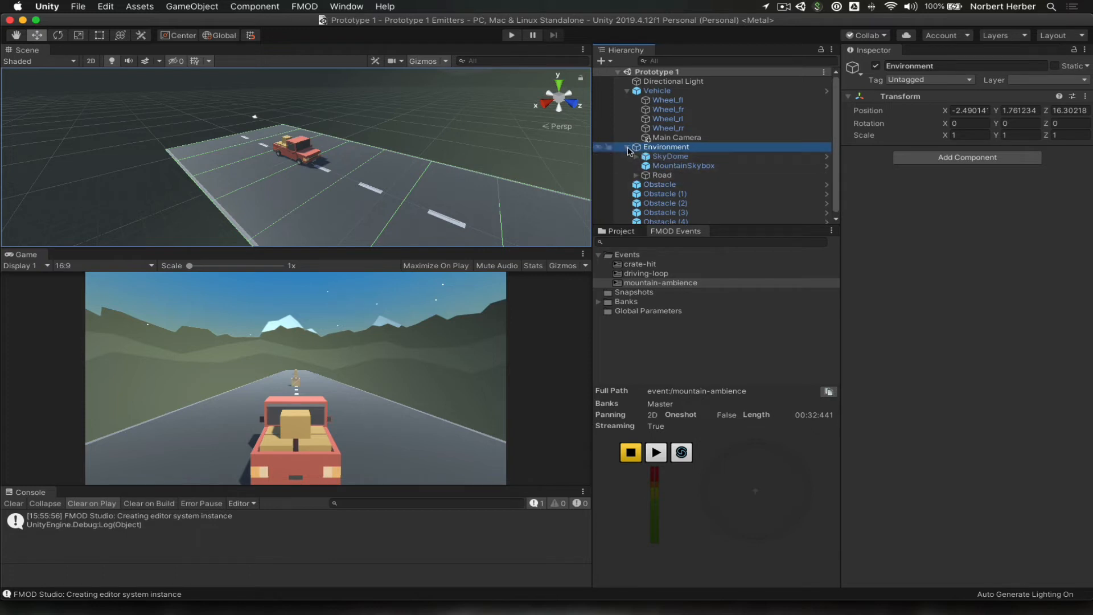
{"action": "left_click", "coordinate": [627, 149]}
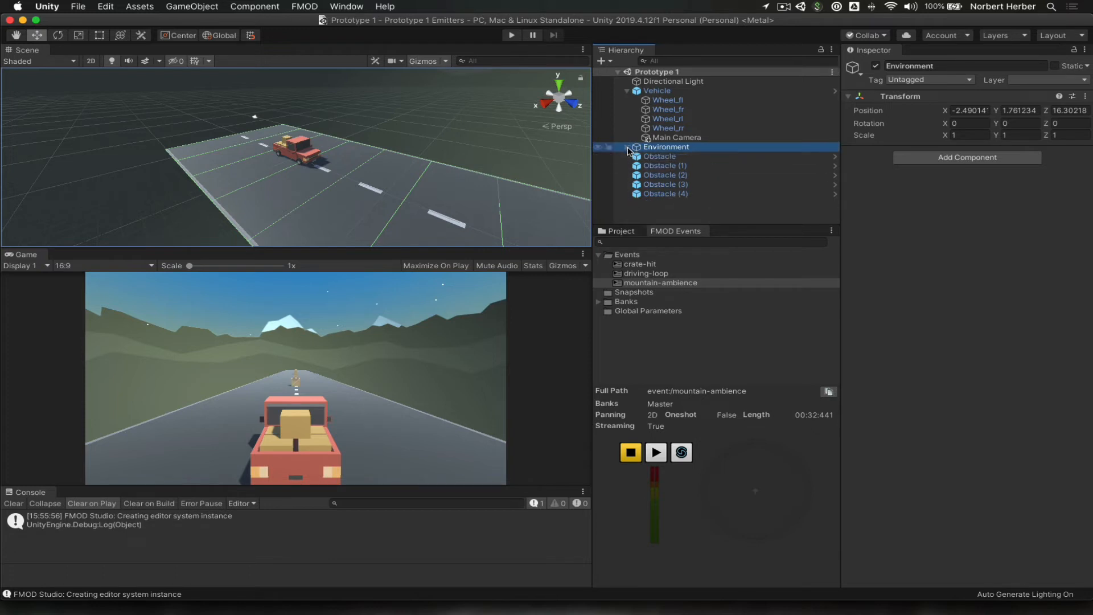
{"action": "left_click", "coordinate": [932, 158]}
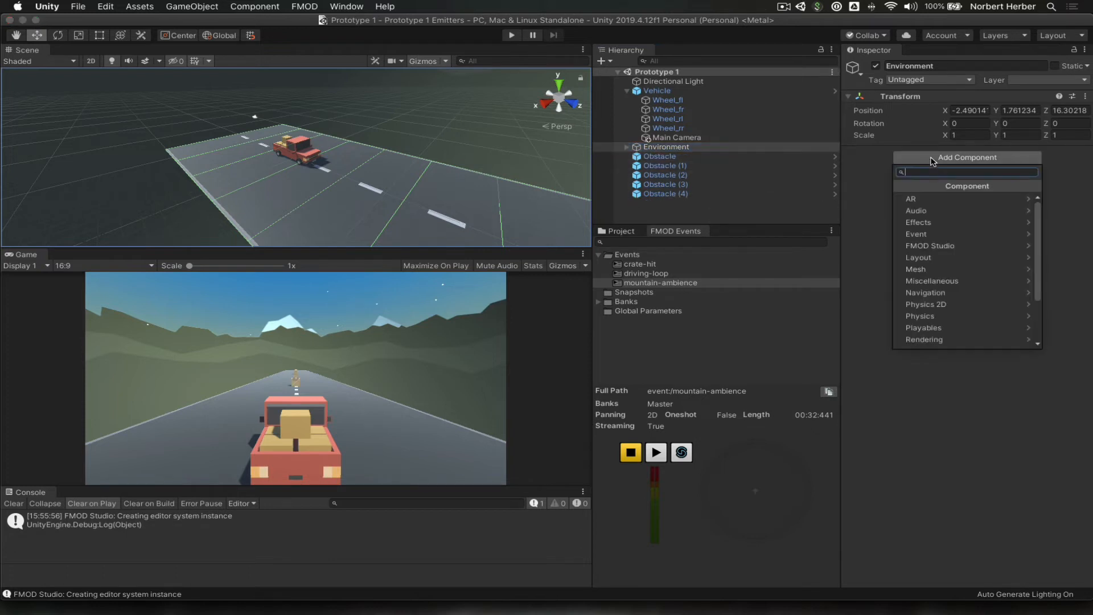
{"action": "left_click", "coordinate": [932, 248]}
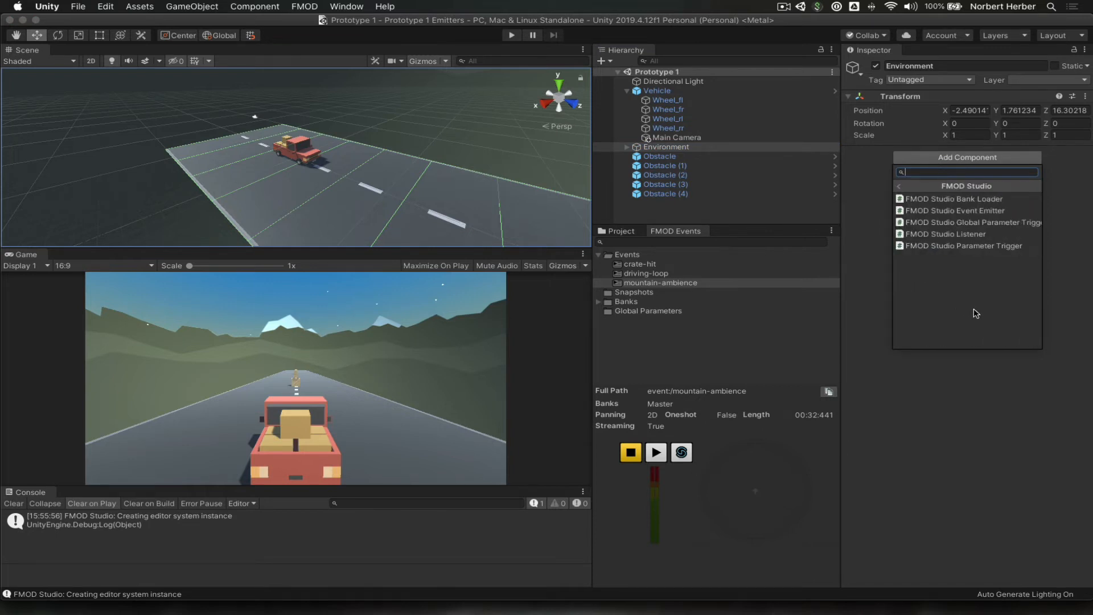
{"action": "left_click", "coordinate": [971, 210]}
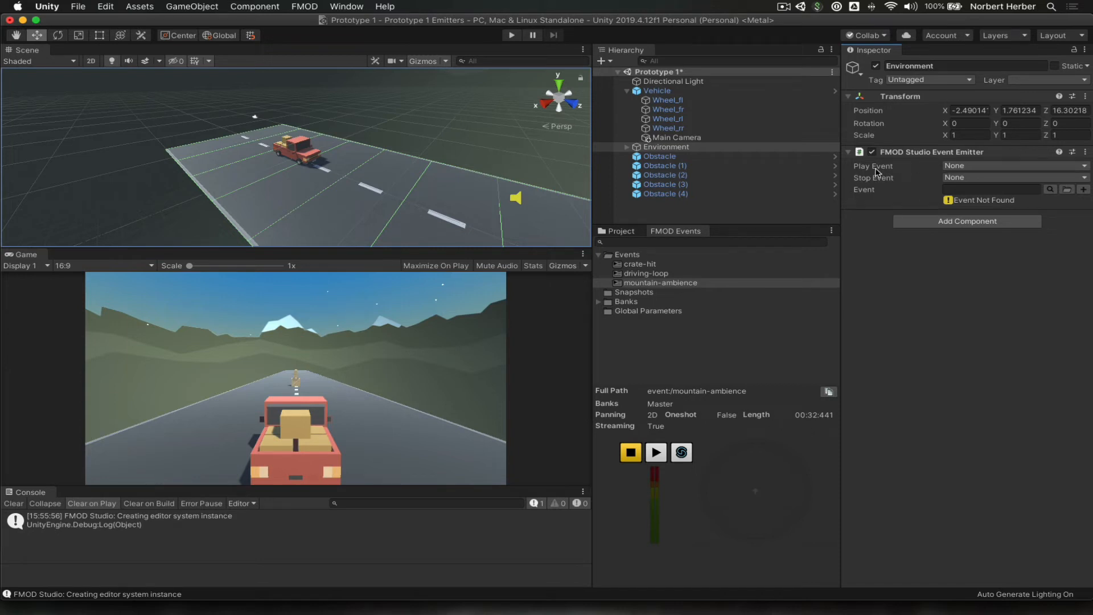
Step: Set the Environment emitter's Play Event to Object Start, keep Stop Event at None and assign the mountain-ambience event
{"action": "left_click", "coordinate": [960, 168]}
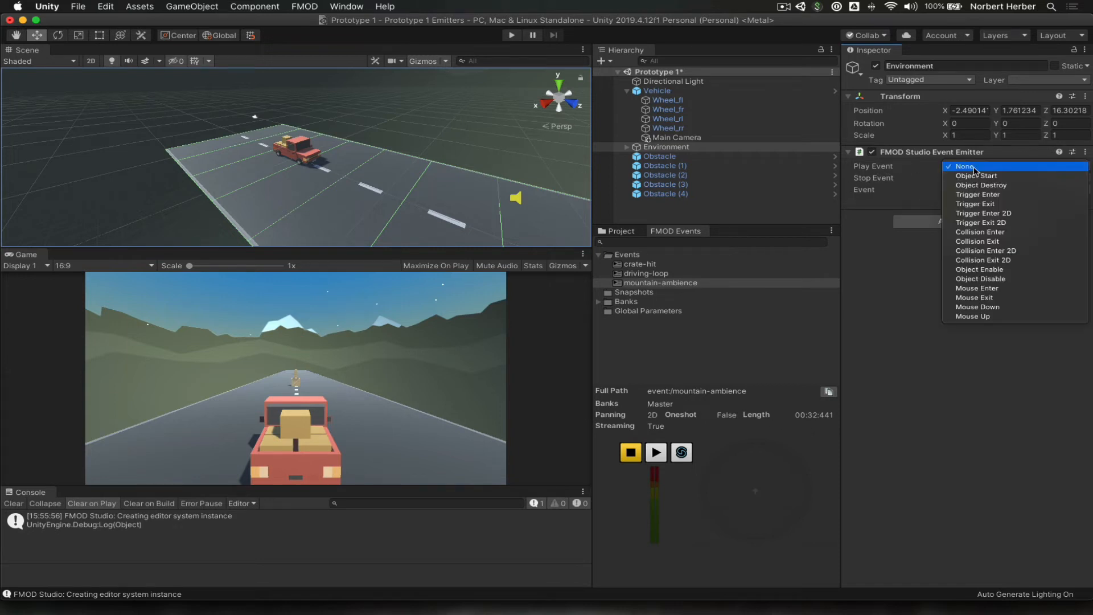
{"action": "left_click", "coordinate": [1002, 177]}
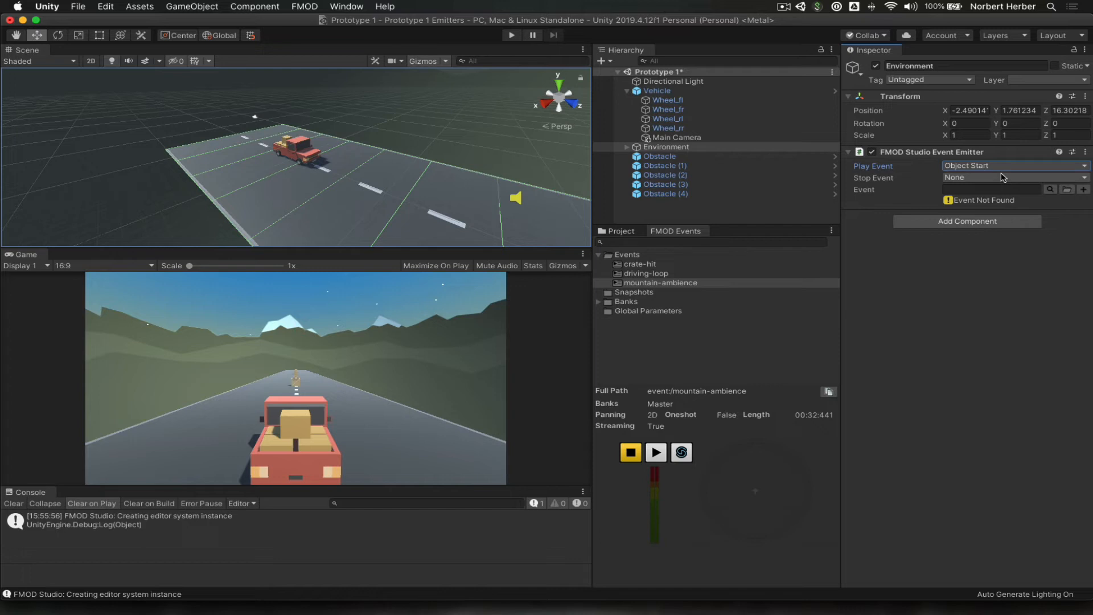
{"action": "left_click", "coordinate": [965, 180]}
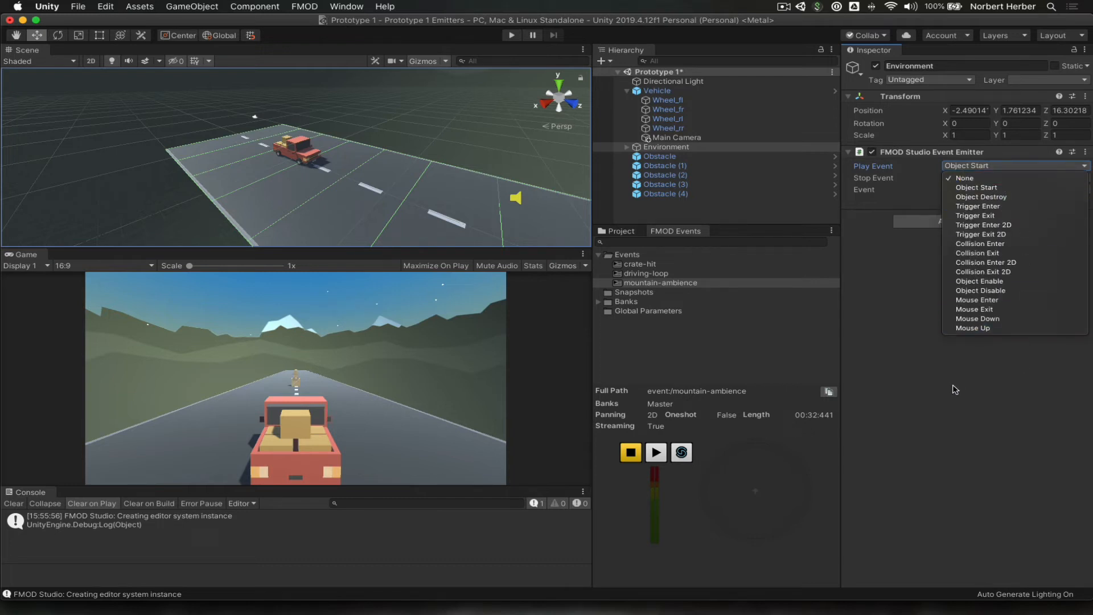
{"action": "left_click", "coordinate": [970, 415]}
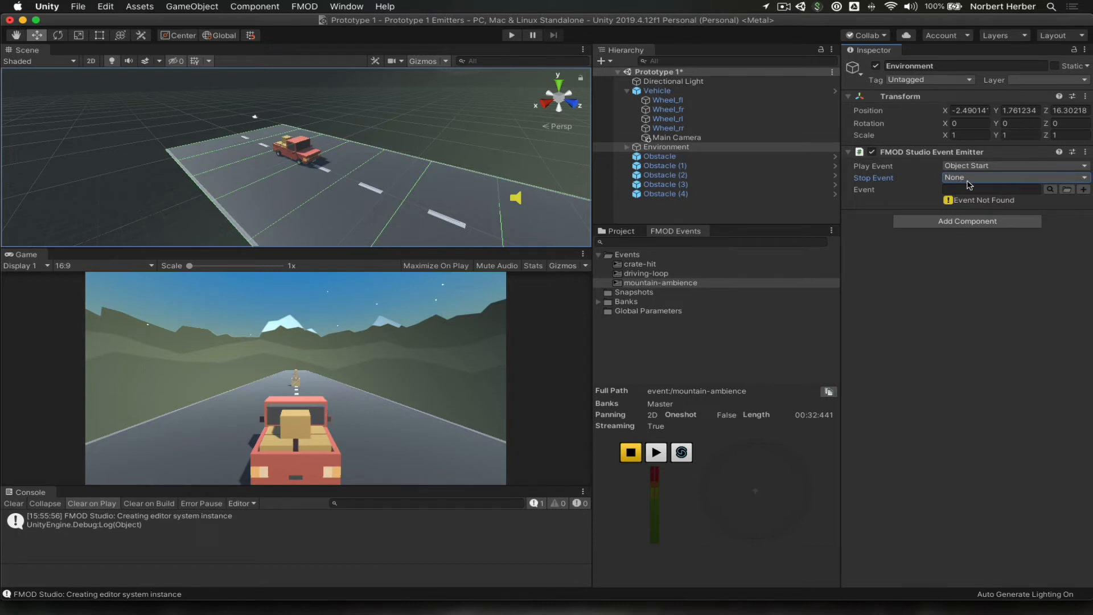
{"action": "left_click", "coordinate": [619, 284]}
{"action": "left_click_drag", "start_coordinate": [619, 284], "coordinate": [974, 189]}
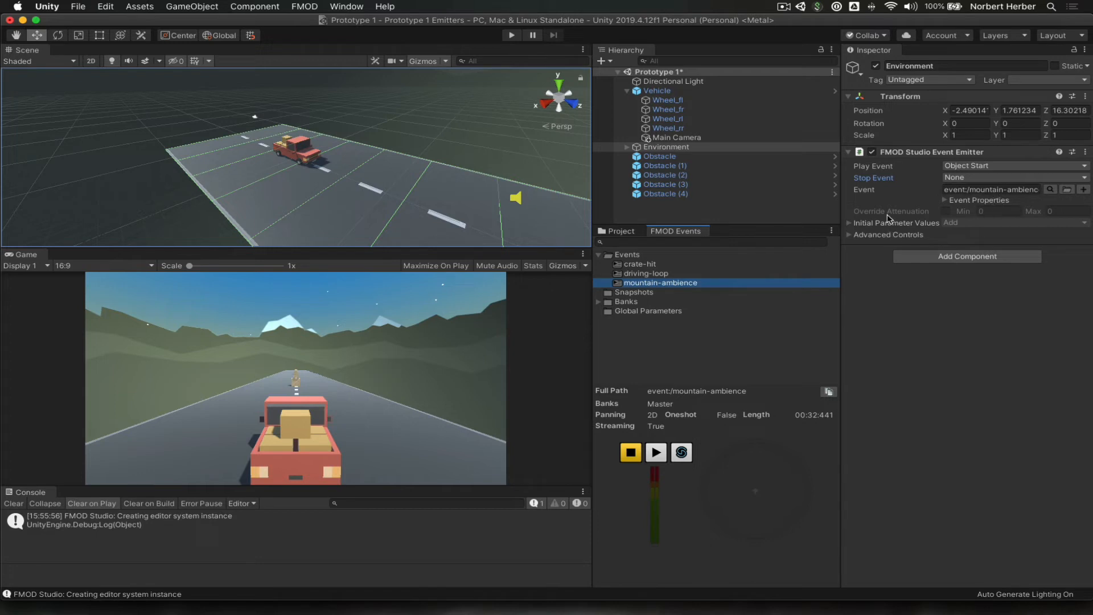
Step: Examine the Environment emitter's advanced controls, collapse them, and run and stop the game to check the ambience
{"action": "left_click", "coordinate": [849, 238]}
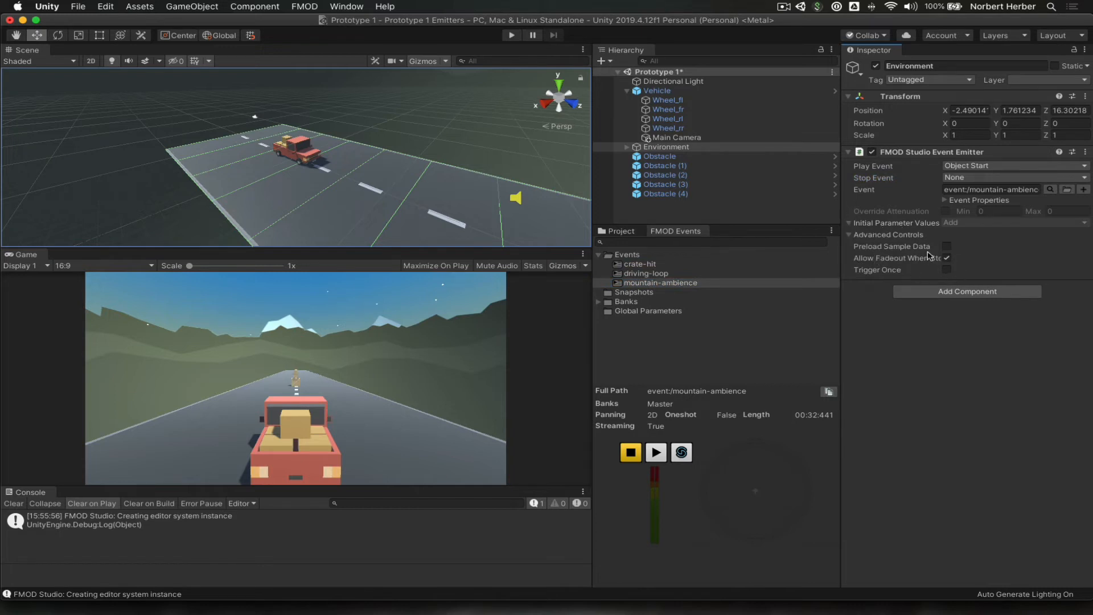
{"action": "left_click", "coordinate": [849, 235]}
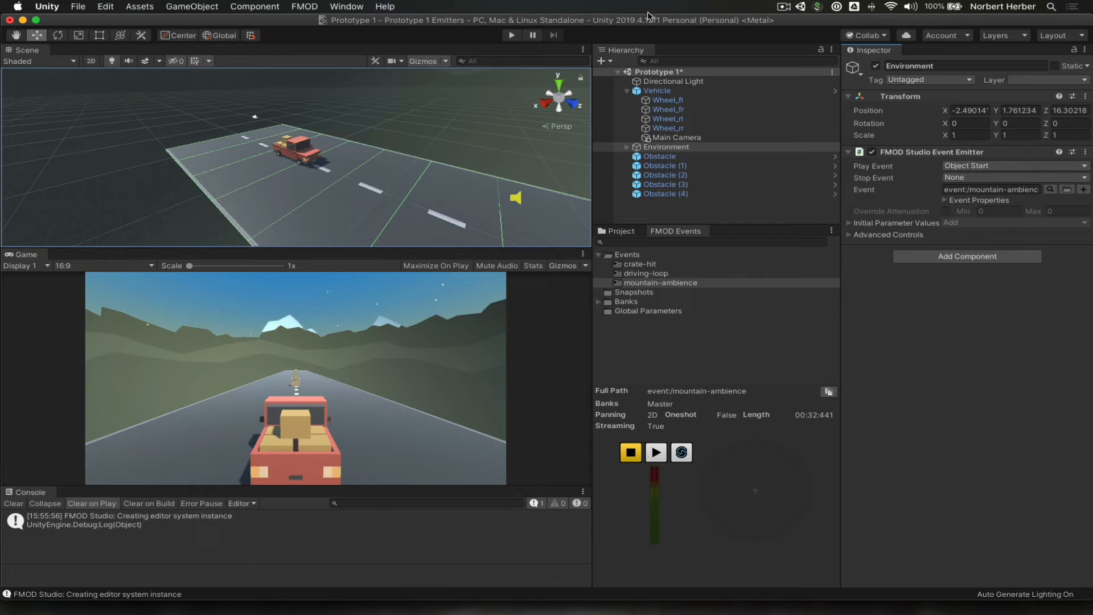
{"action": "left_click", "coordinate": [513, 36]}
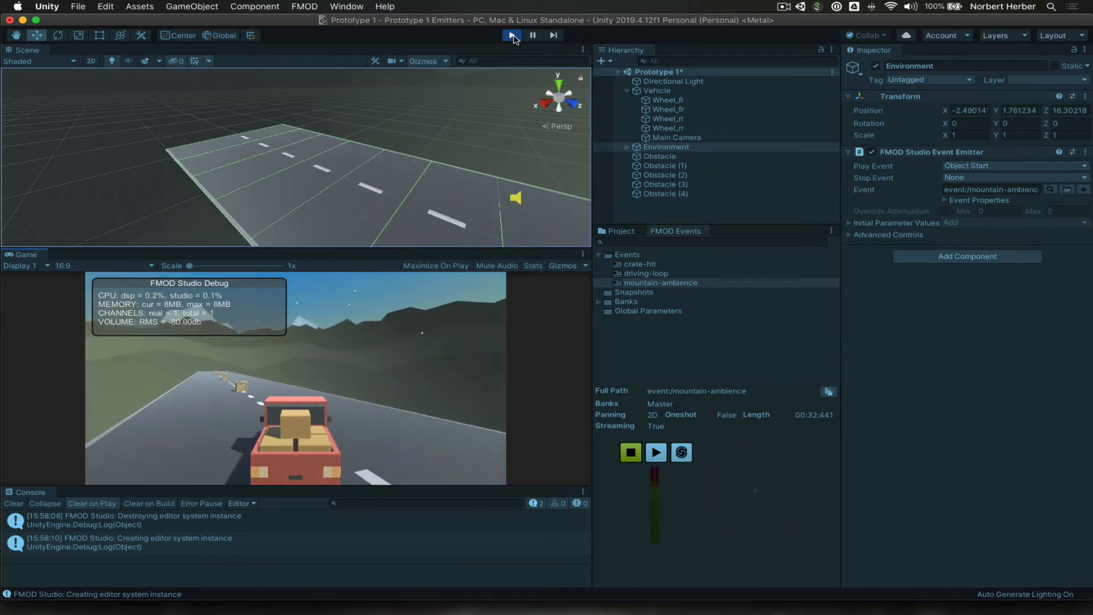
{"action": "left_click", "coordinate": [512, 36]}
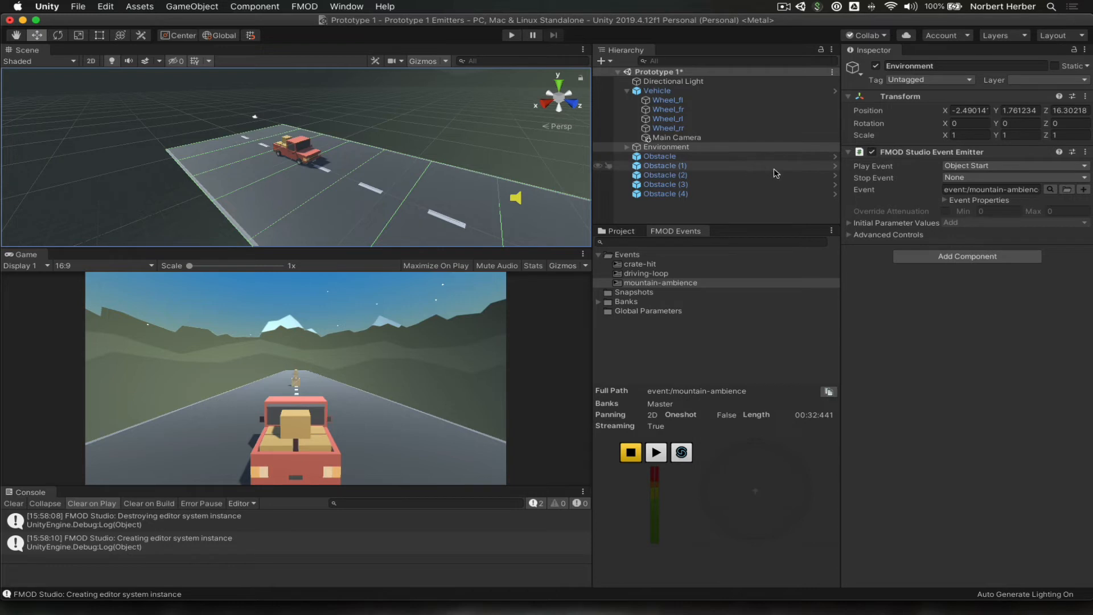
Step: Create an empty child object under Vehicle and name it Music
{"action": "left_click", "coordinate": [686, 138]}
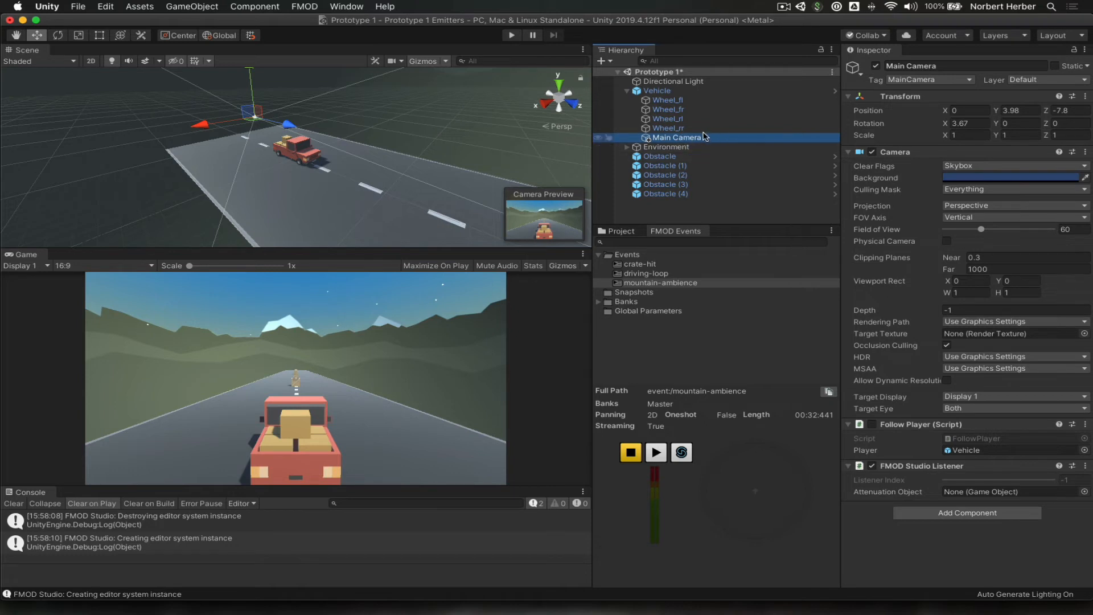
{"action": "right_click", "coordinate": [660, 96]}
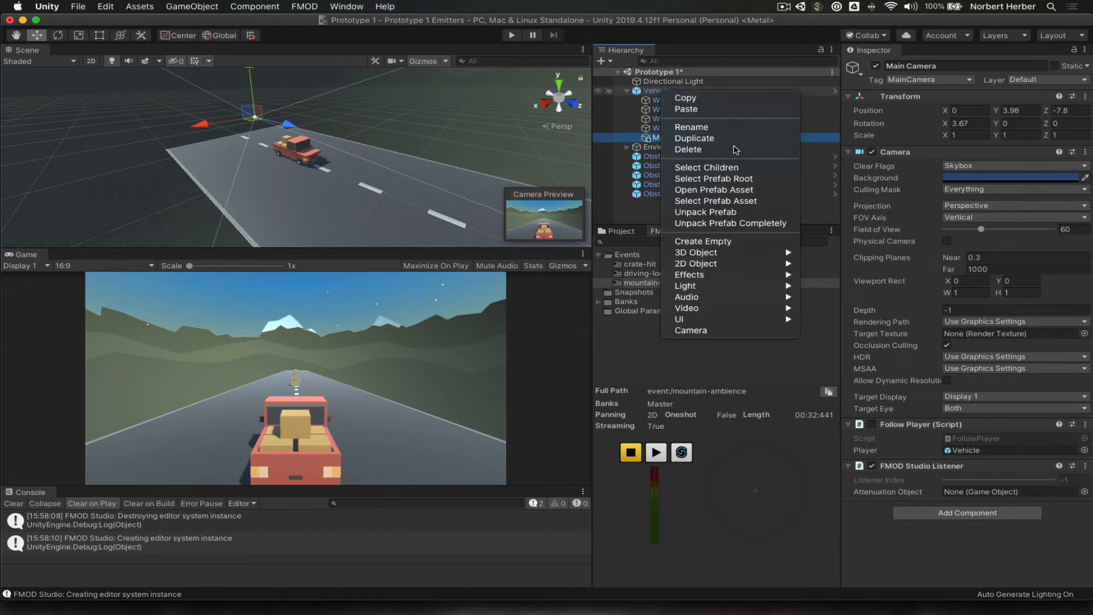
{"action": "left_click", "coordinate": [730, 244]}
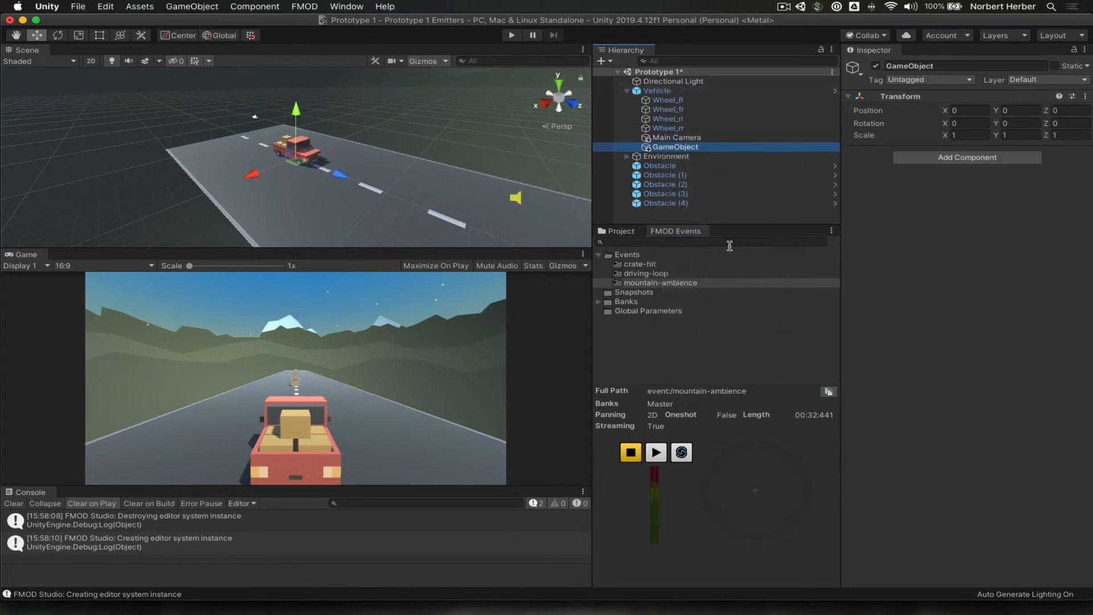
{"action": "left_click", "coordinate": [952, 66]}
{"action": "type", "text": "Music"}
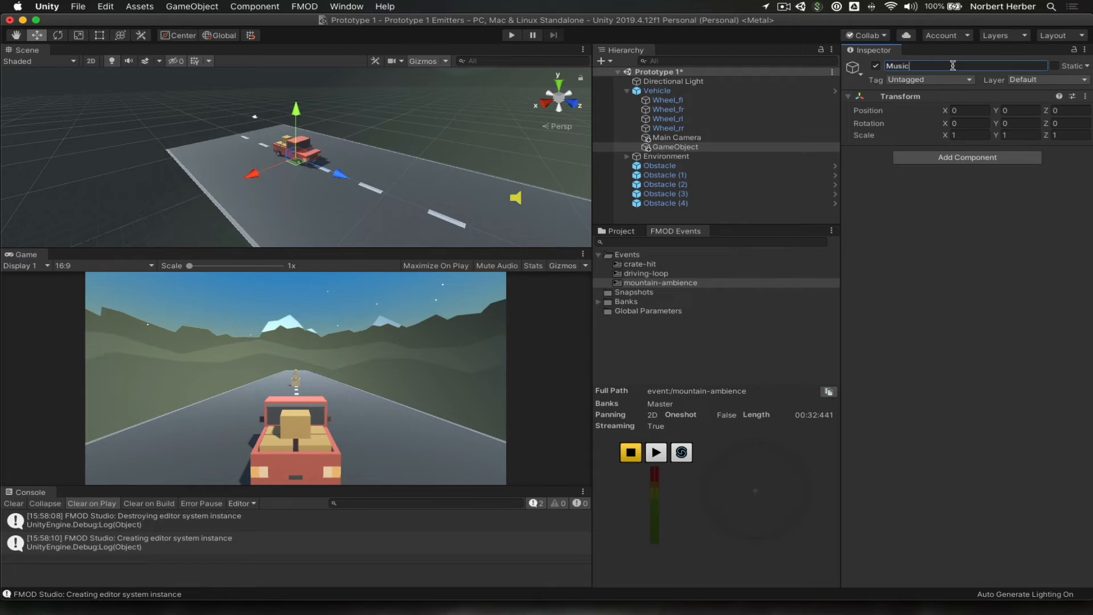
{"action": "key", "text": "Return"}
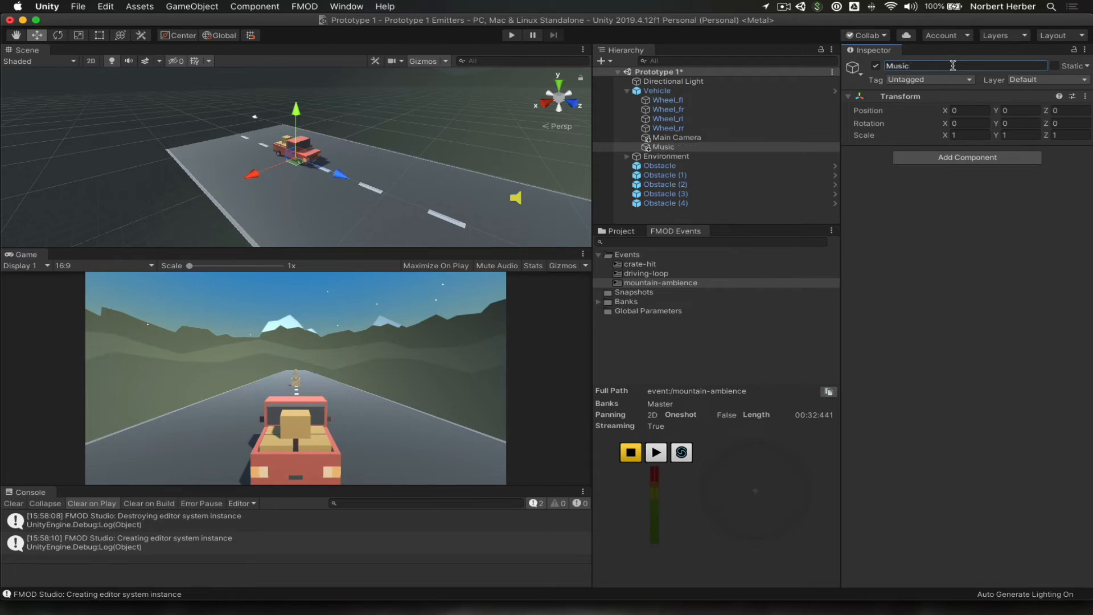
Step: Add an FMOD Studio Event Emitter component to the Music object
{"action": "left_click", "coordinate": [934, 162]}
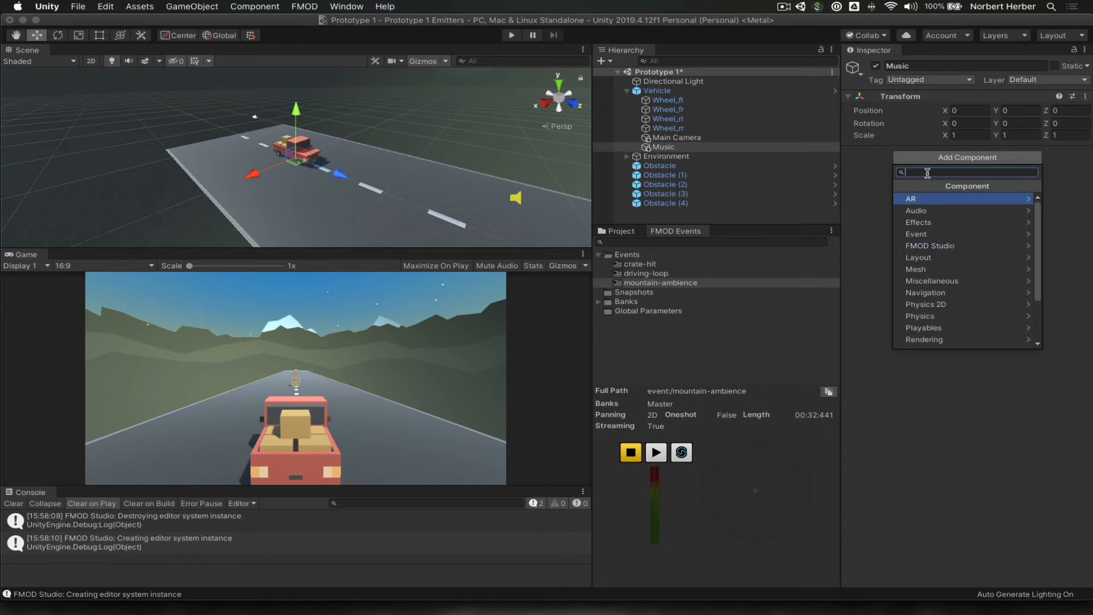
{"action": "type", "text": "fmod"}
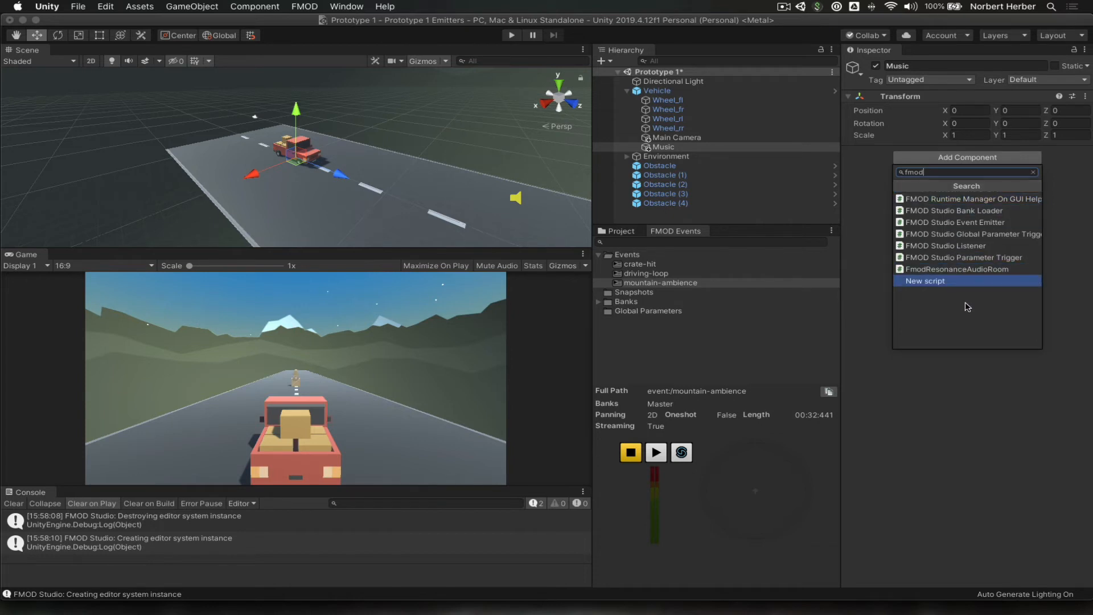
{"action": "left_click", "coordinate": [963, 225]}
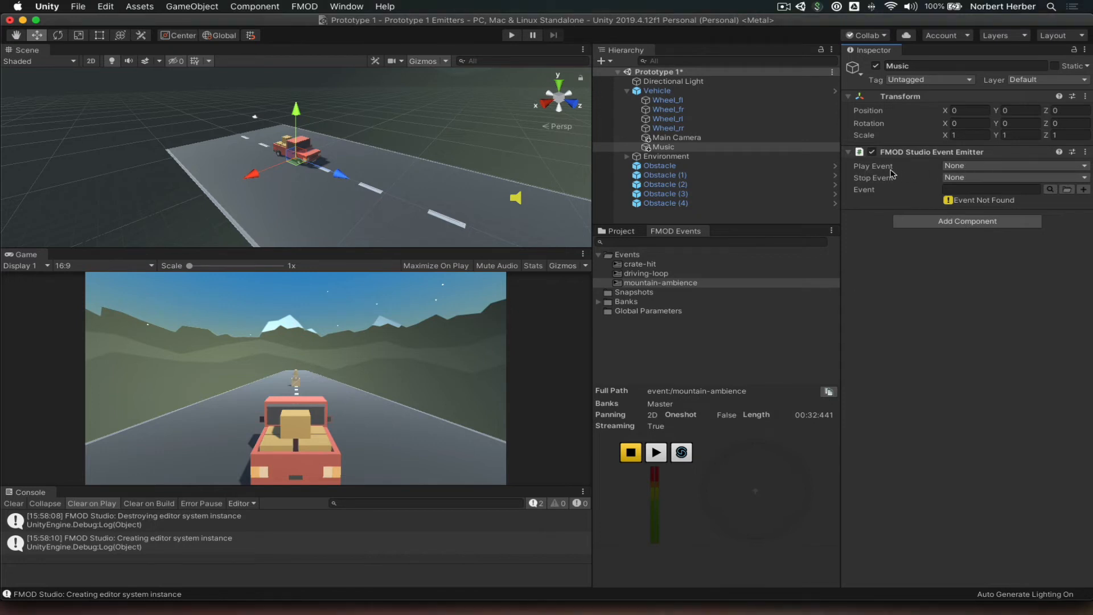
Step: Make the Music emitter play the driving-loop event on Object Start, and briefly run the game to test it
{"action": "left_click", "coordinate": [948, 166]}
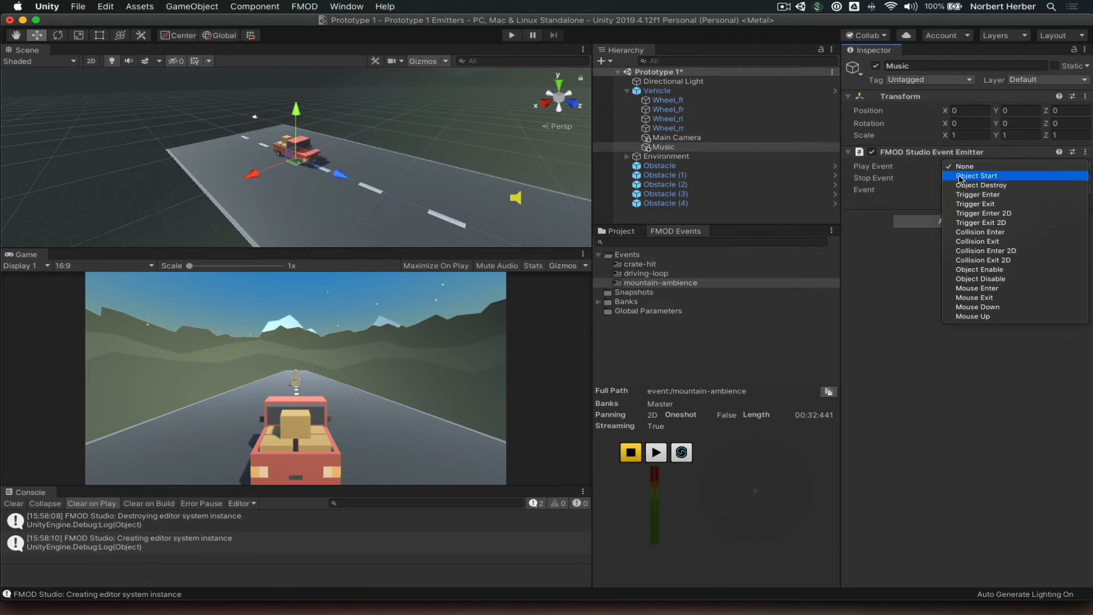
{"action": "left_click", "coordinate": [960, 177]}
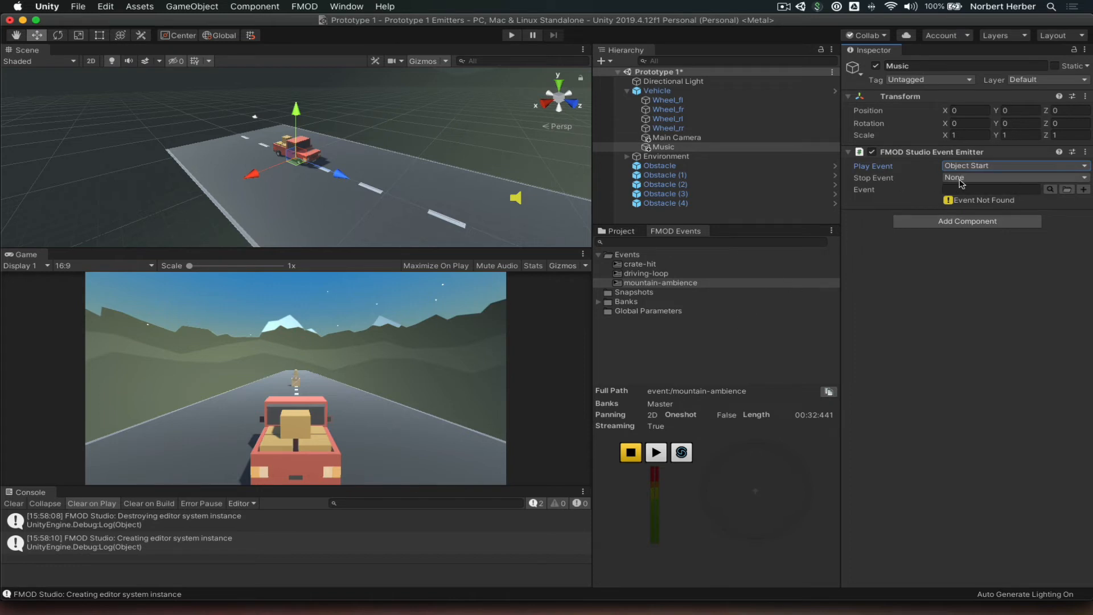
{"action": "left_click", "coordinate": [621, 274]}
{"action": "left_click_drag", "start_coordinate": [654, 282], "coordinate": [957, 191]}
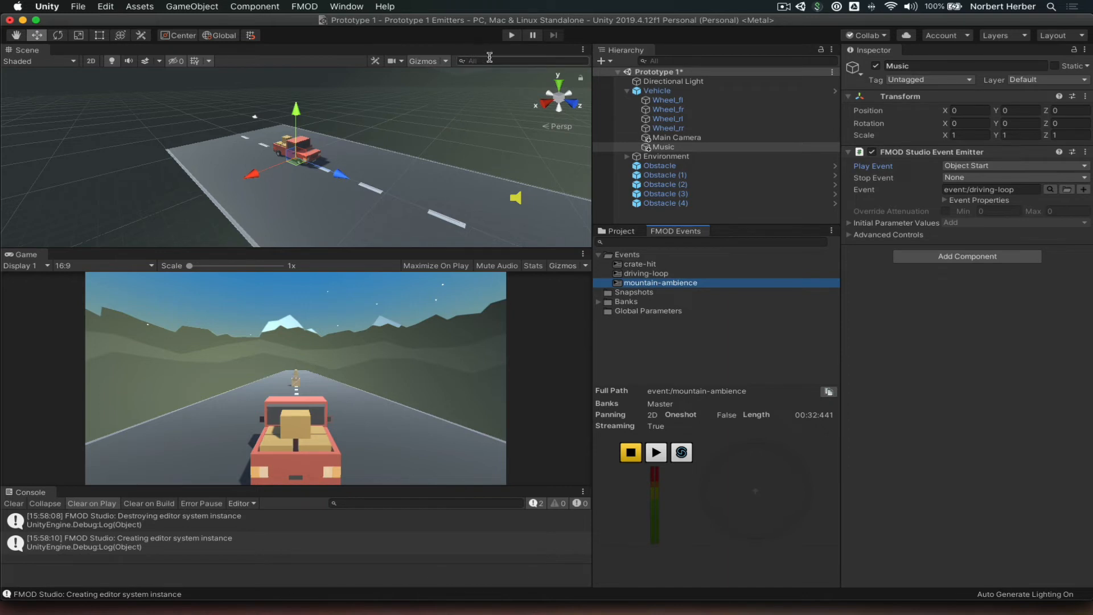
{"action": "left_click", "coordinate": [512, 37]}
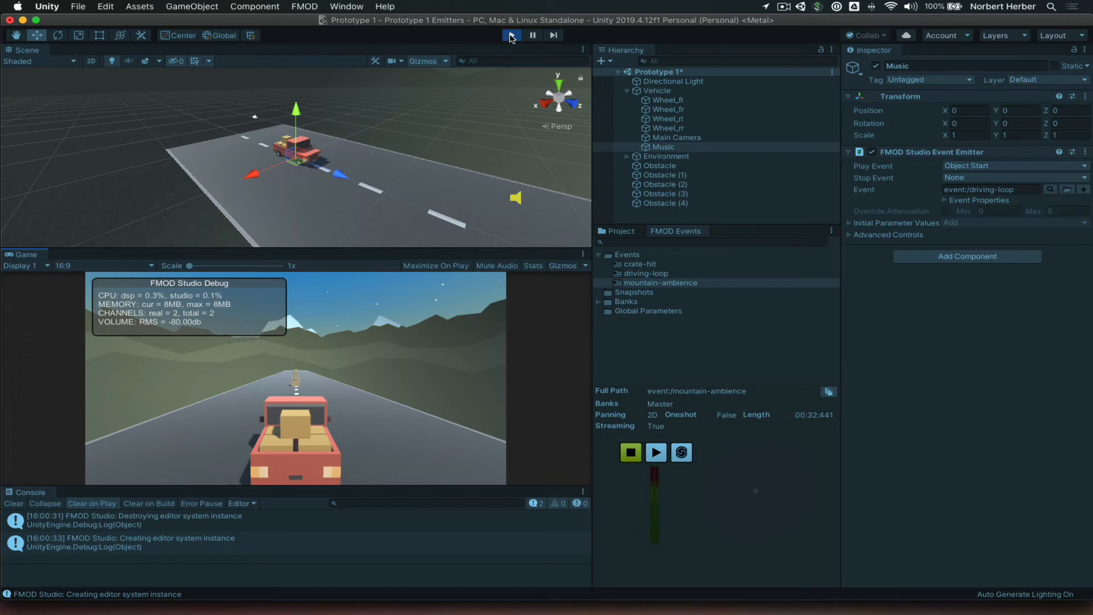
{"action": "left_click", "coordinate": [512, 36]}
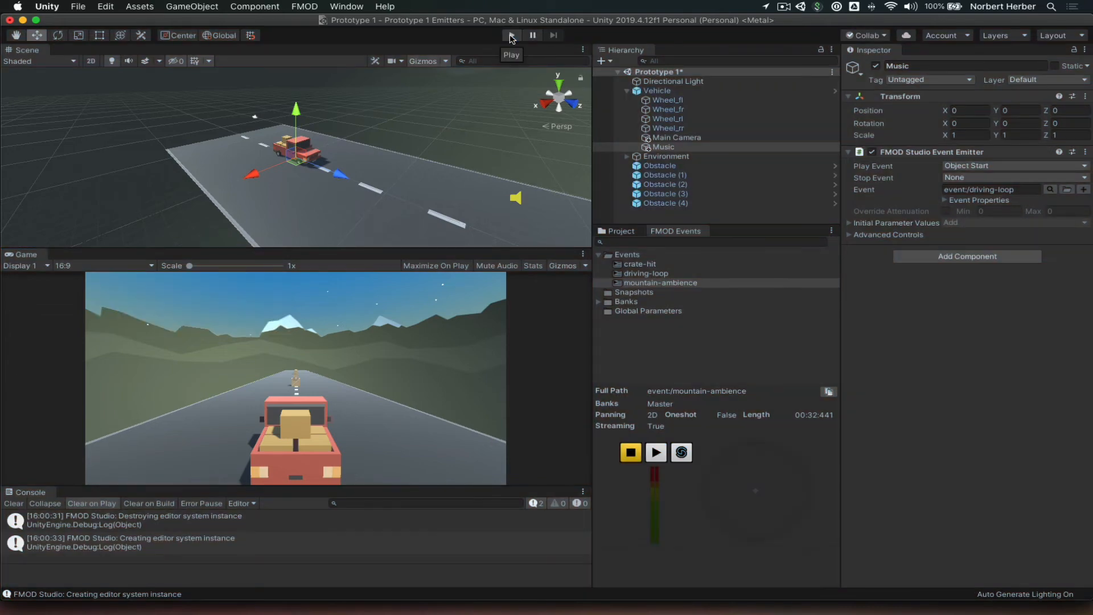
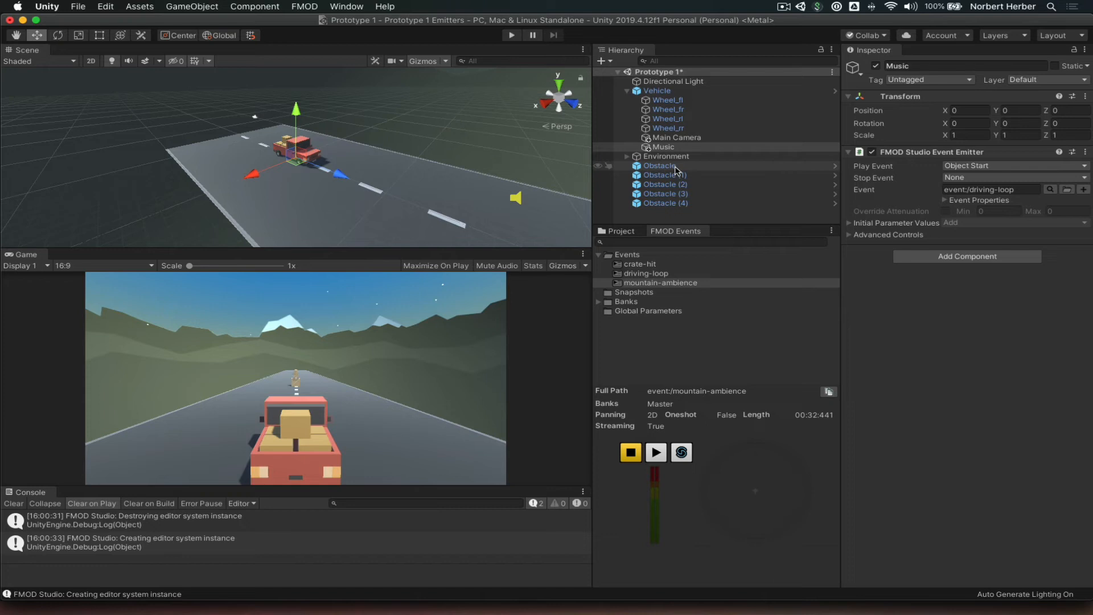
Step: Select all five Obstacle crates and collapse their Transform, Mesh Filter, Mesh Renderer, Mesh Collider and Rigidbody components
{"action": "left_click", "coordinate": [675, 167]}
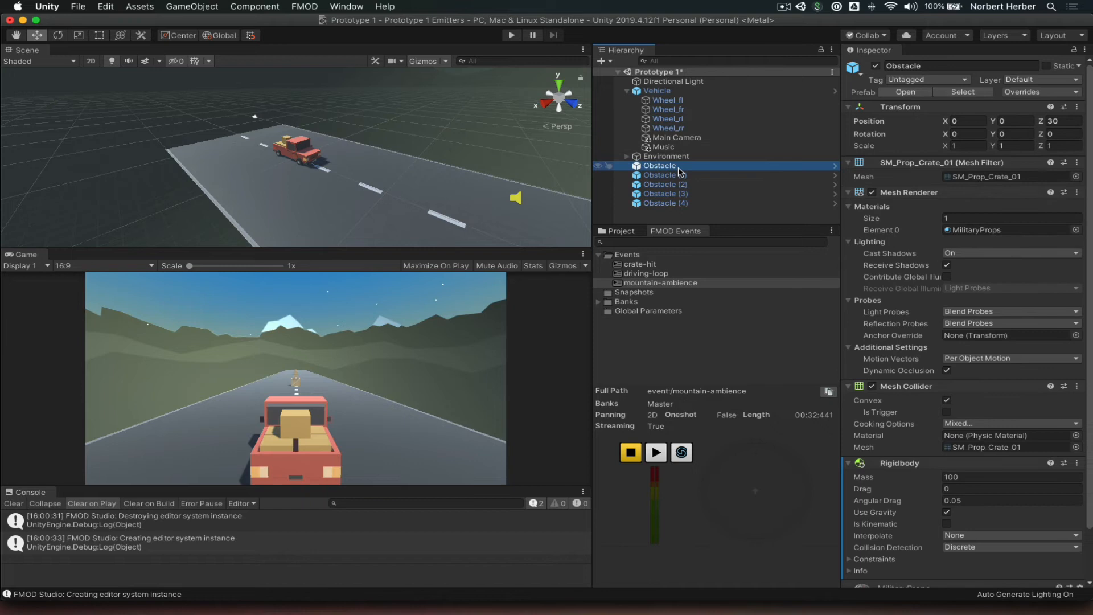
{"action": "left_click", "coordinate": [687, 205], "text": "shift"}
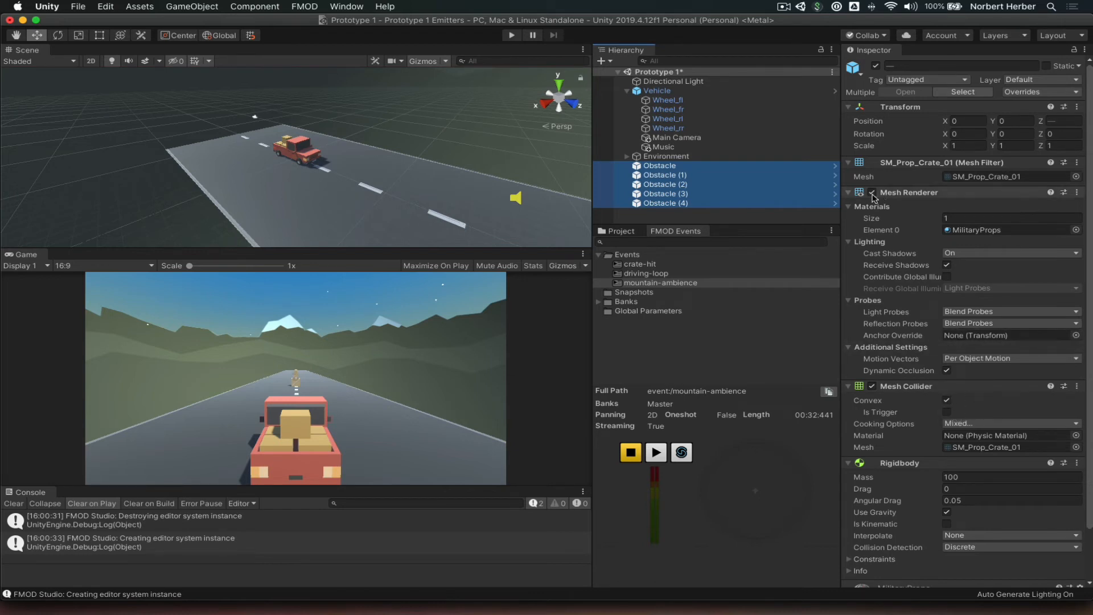
{"action": "left_click", "coordinate": [849, 193]}
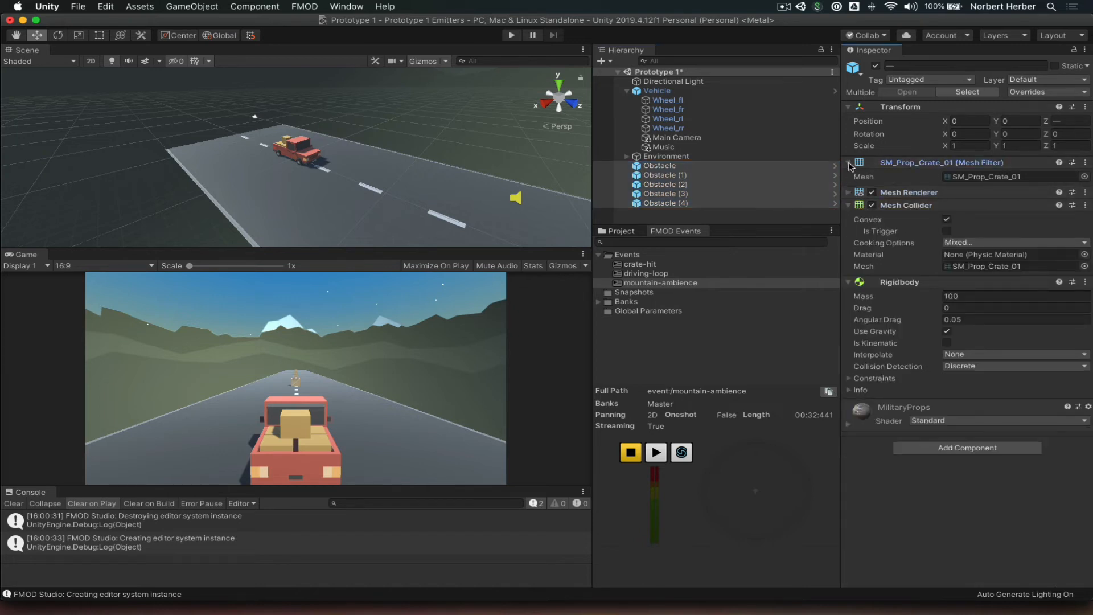
{"action": "left_click", "coordinate": [849, 164]}
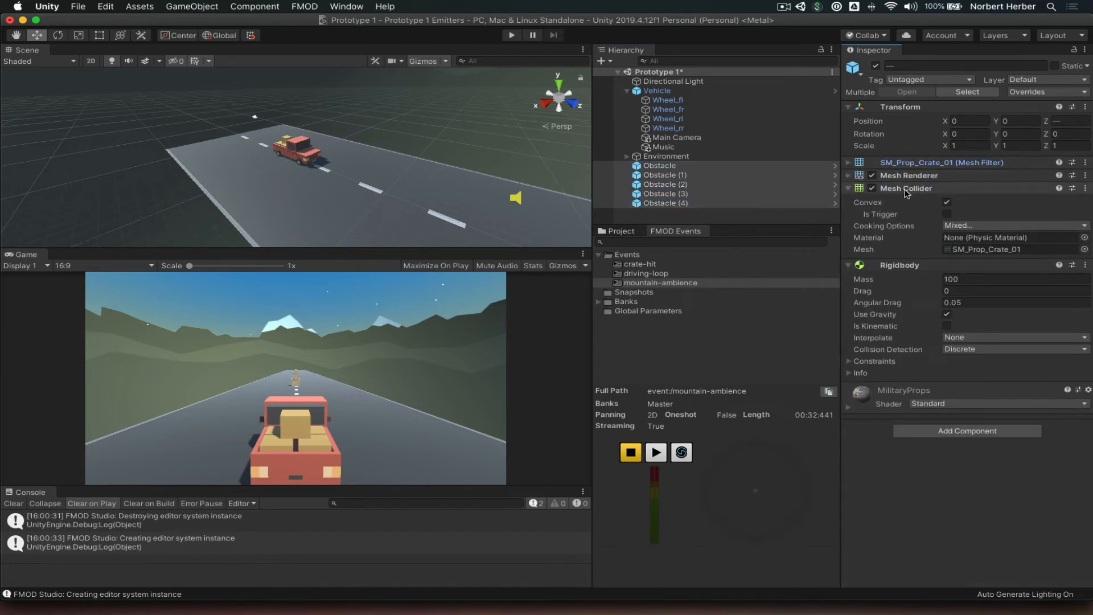
{"action": "left_click", "coordinate": [849, 189]}
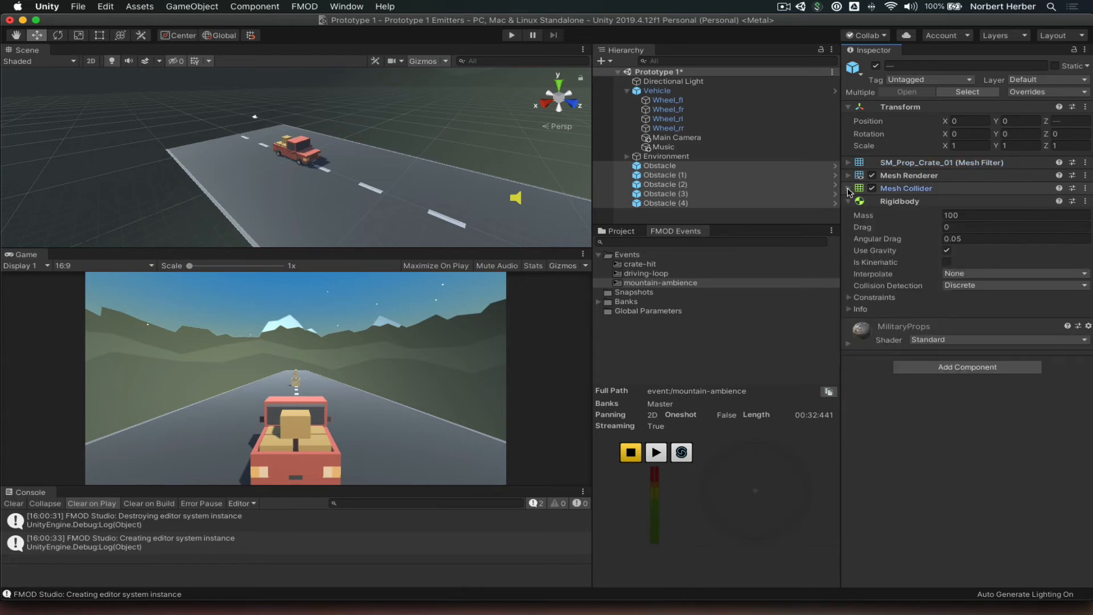
{"action": "left_click", "coordinate": [945, 367]}
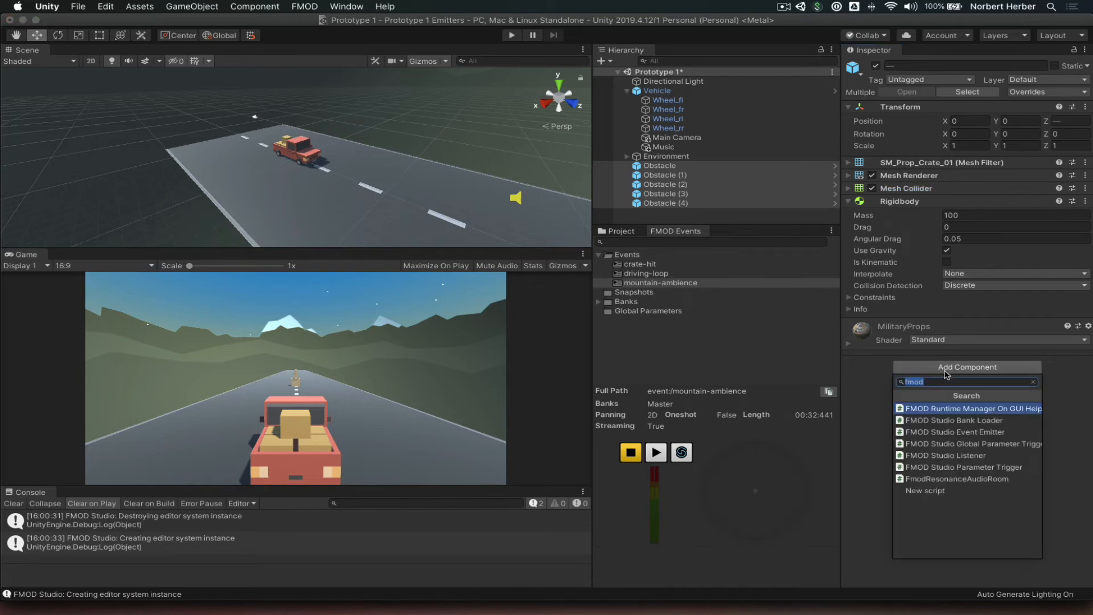
{"action": "left_click", "coordinate": [877, 391]}
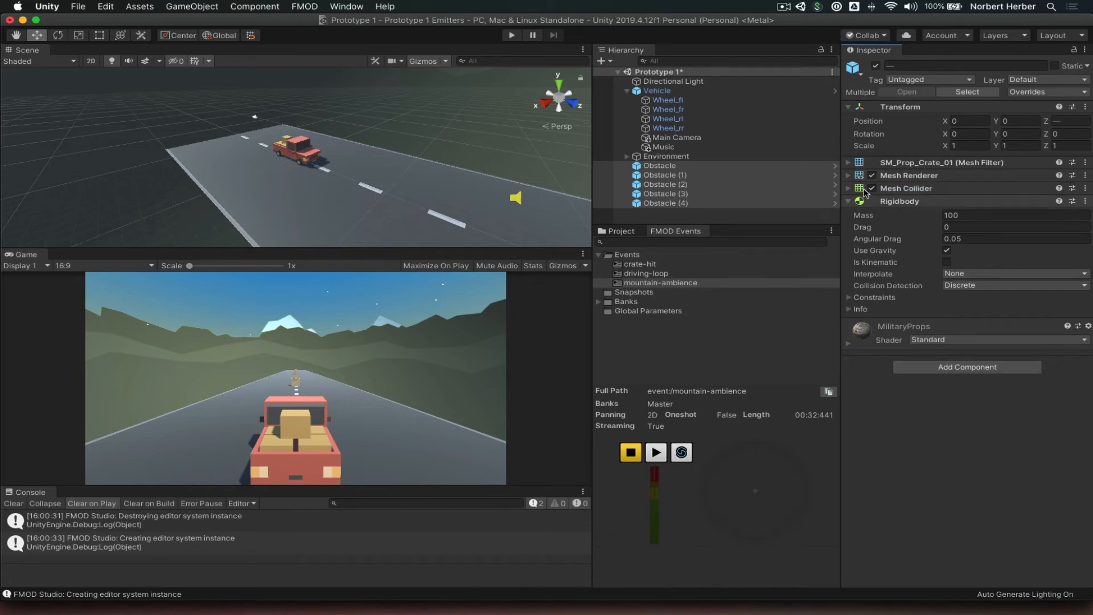
{"action": "left_click", "coordinate": [854, 202]}
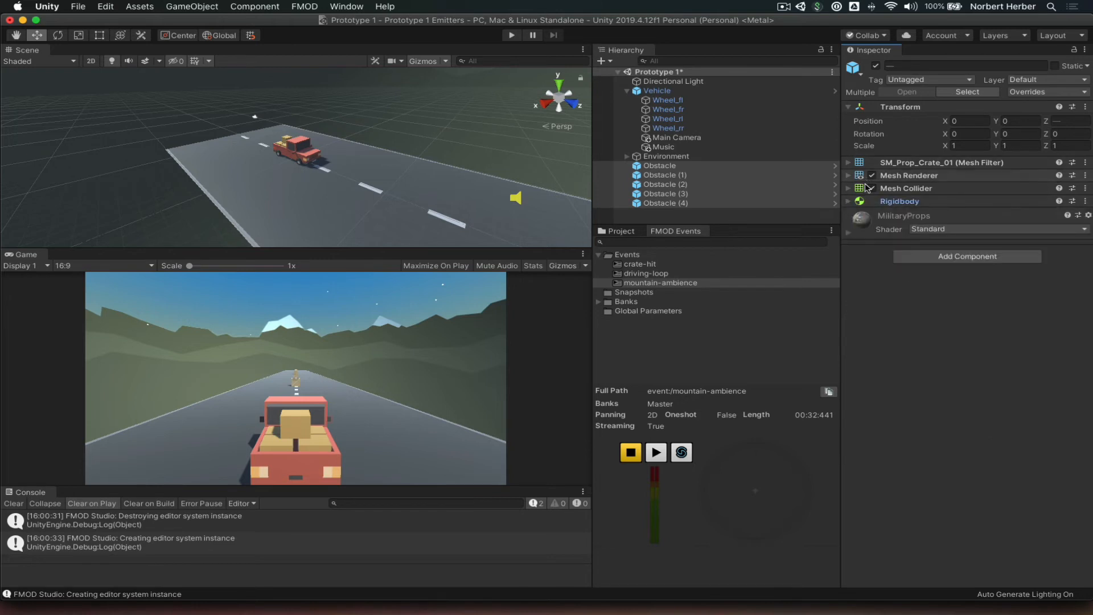
{"action": "left_click", "coordinate": [847, 110]}
{"action": "left_click", "coordinate": [848, 110]}
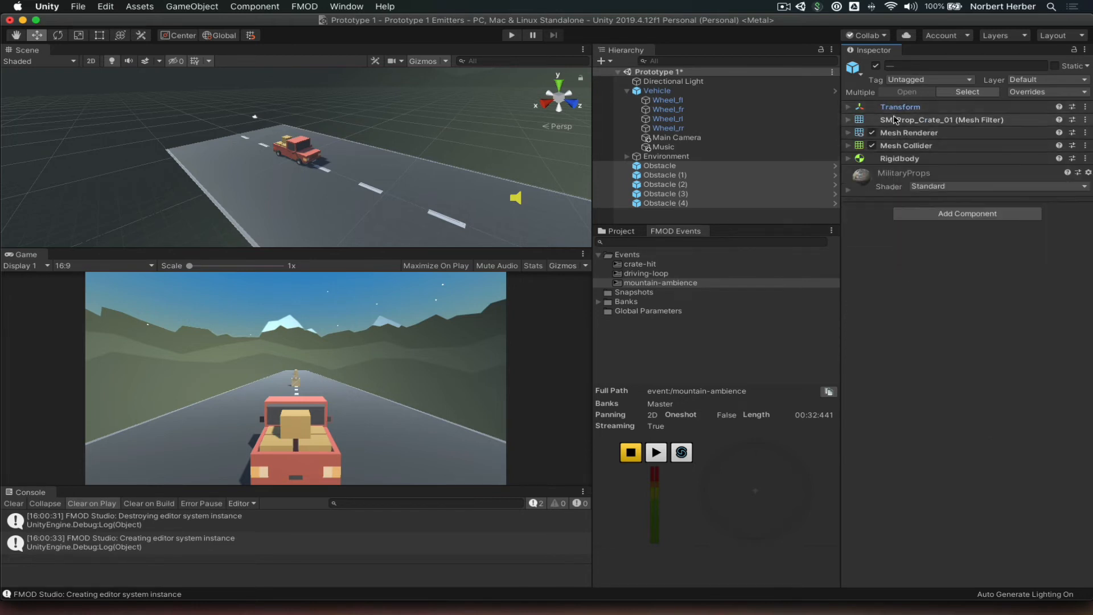
Step: Add a Box Collider with Is Trigger enabled to all five obstacles, and check it on each crate
{"action": "left_click", "coordinate": [951, 215]}
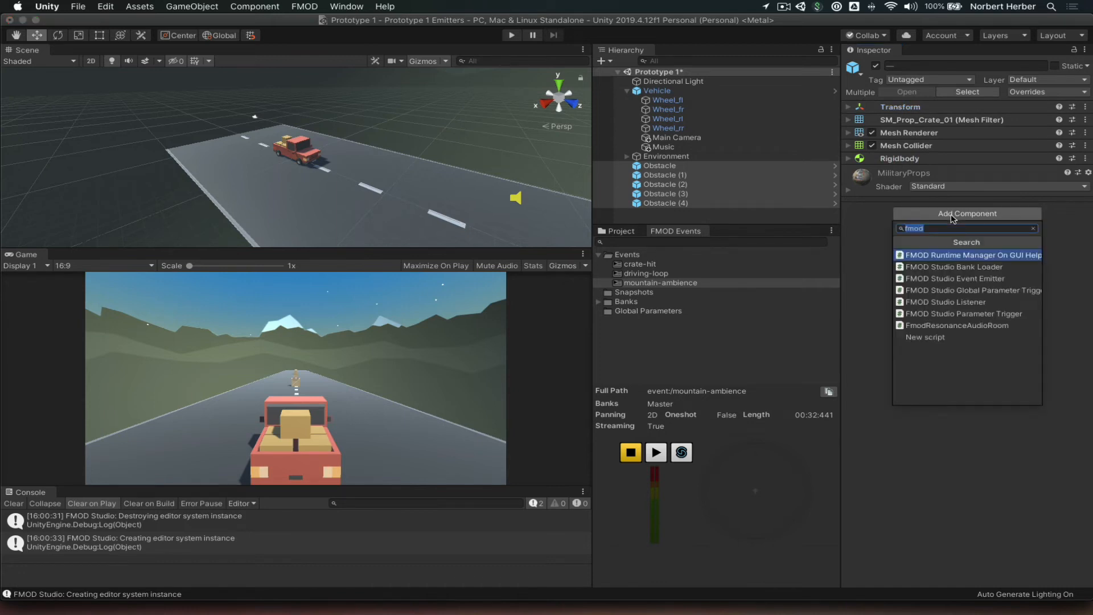
{"action": "type", "text": "box"}
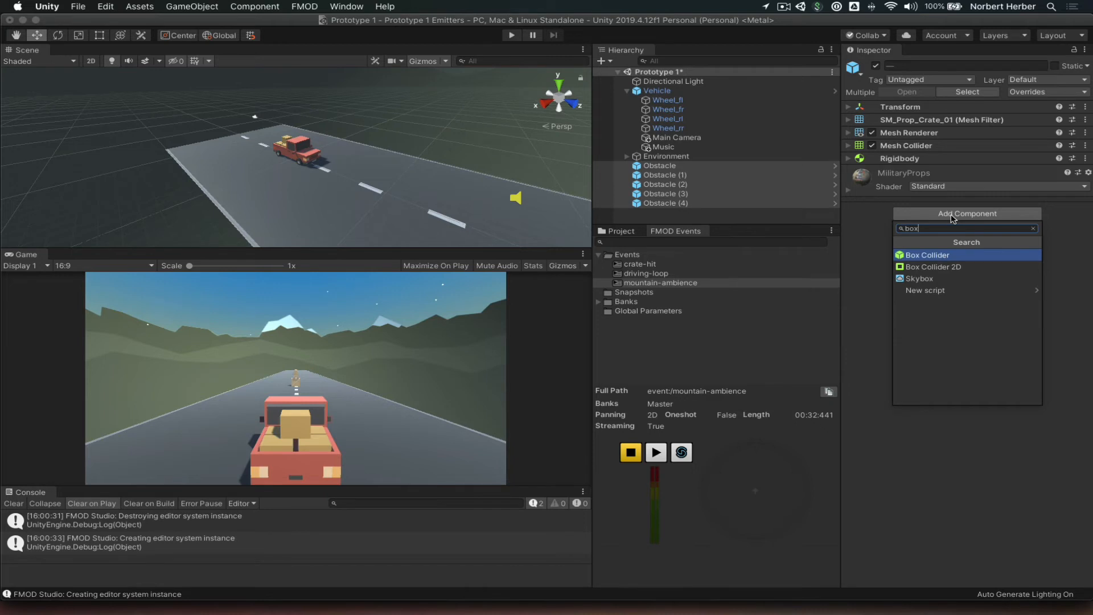
{"action": "left_click", "coordinate": [928, 256]}
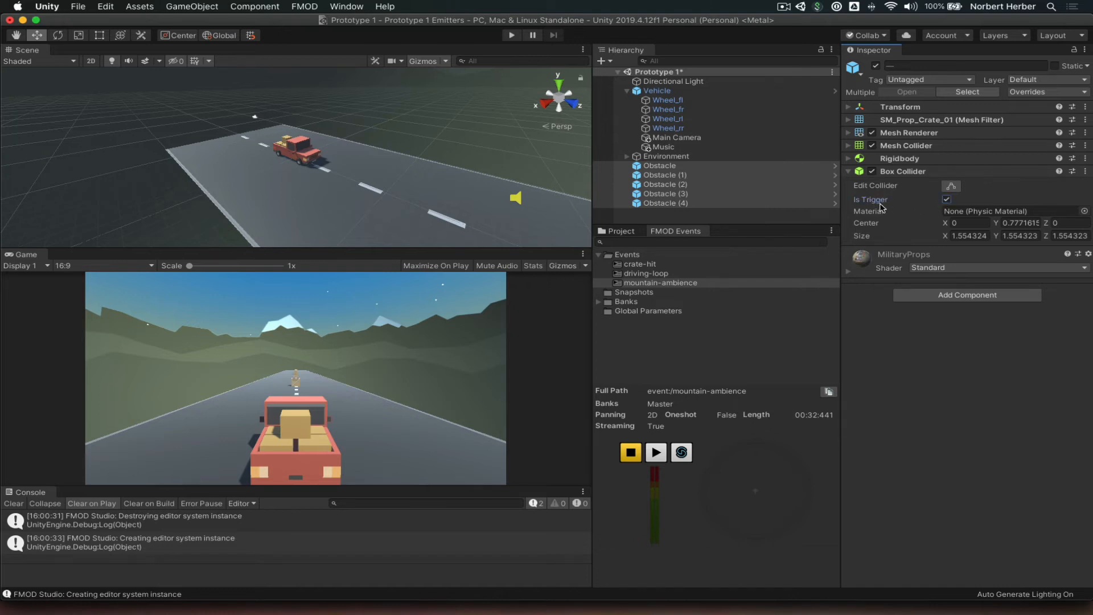
{"action": "left_click", "coordinate": [684, 157]}
{"action": "left_click", "coordinate": [689, 166]}
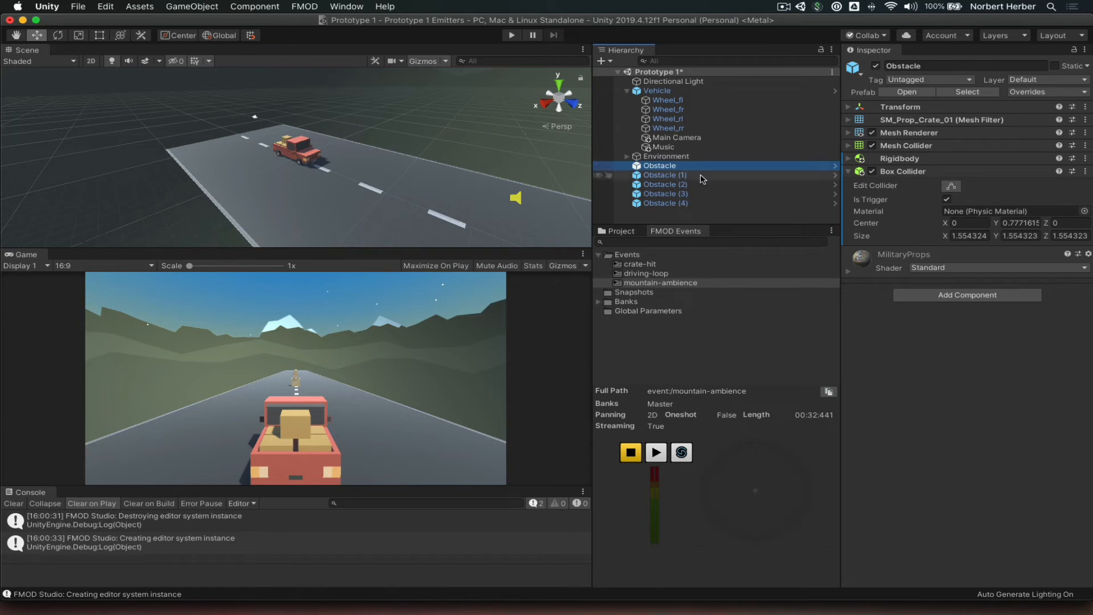
{"action": "left_click", "coordinate": [697, 176]}
{"action": "left_click", "coordinate": [696, 185]}
{"action": "left_click", "coordinate": [695, 195]}
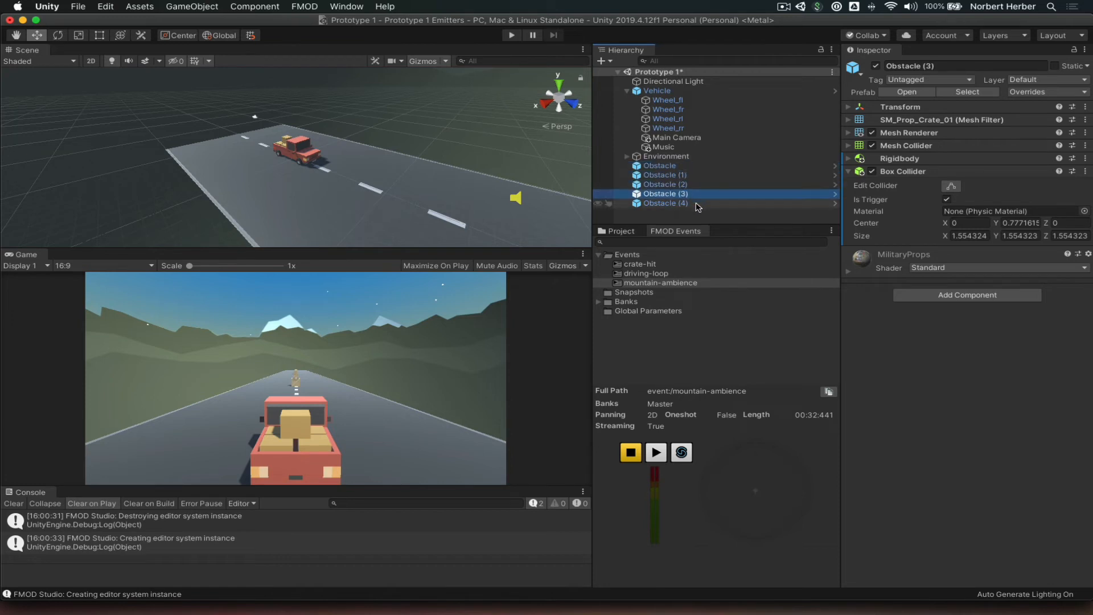
{"action": "left_click", "coordinate": [692, 203]}
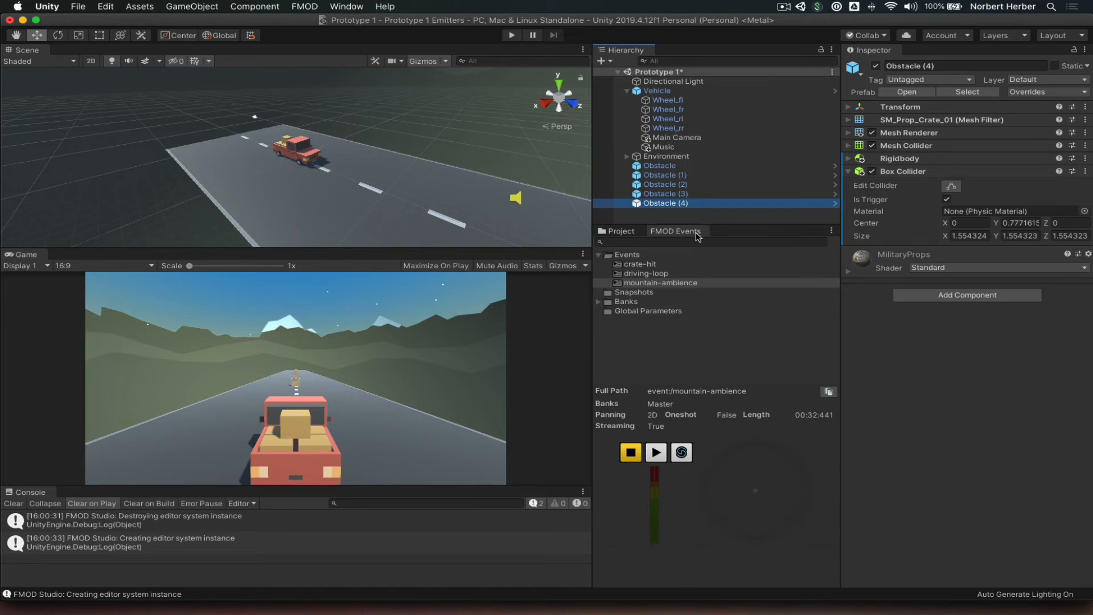
Step: Add an FMOD Studio Parameter Trigger component to all five obstacles together
{"action": "left_click", "coordinate": [674, 165], "text": "shift"}
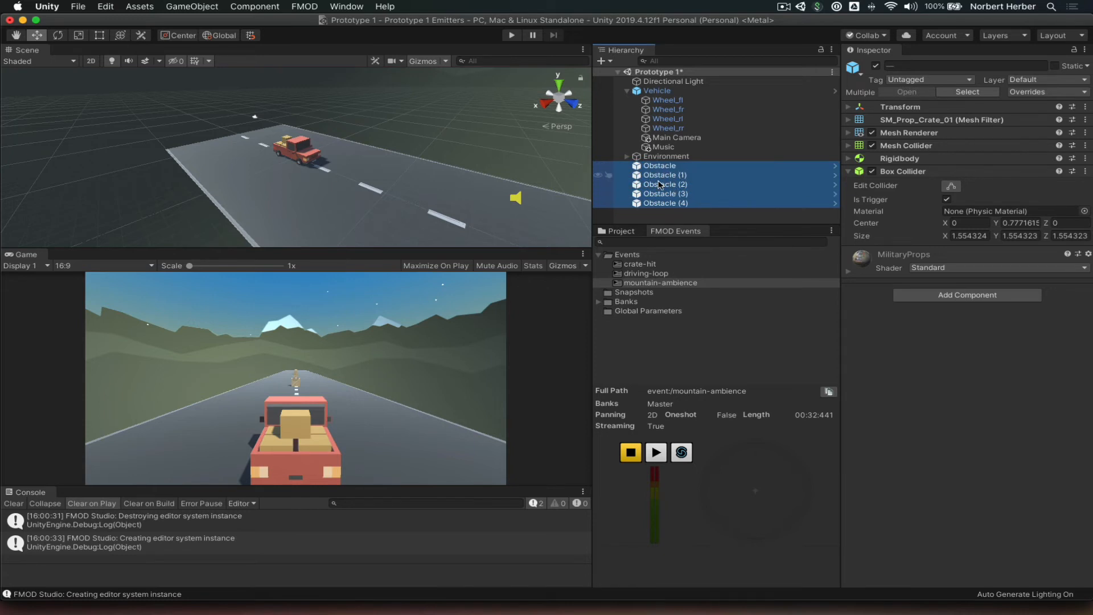
{"action": "left_click", "coordinate": [949, 296]}
{"action": "type", "text": "f"}
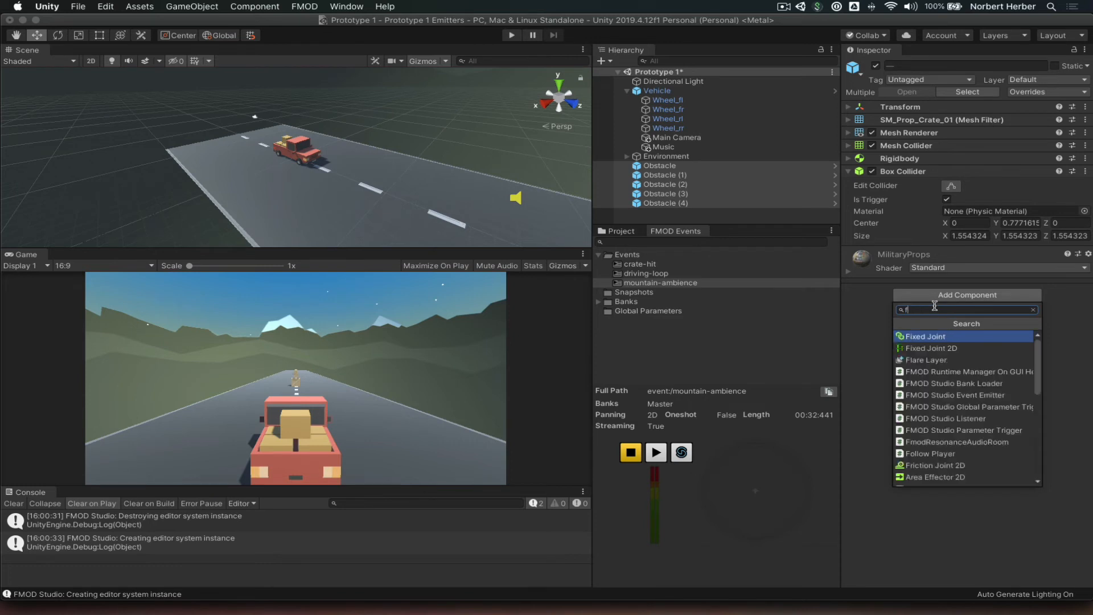
{"action": "type", "text": "mod"}
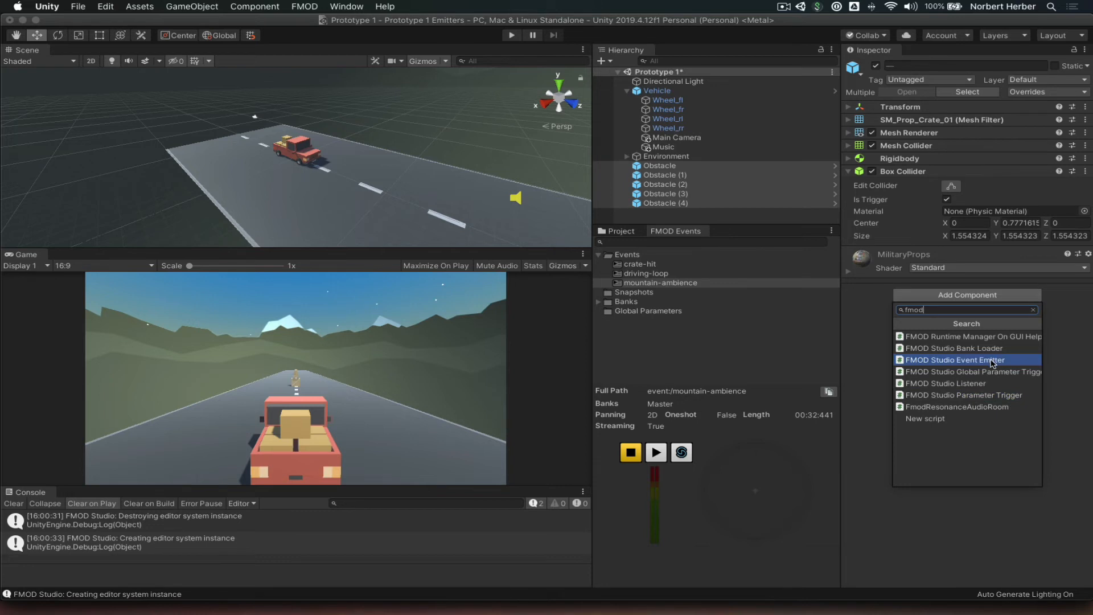
{"action": "left_click", "coordinate": [994, 396]}
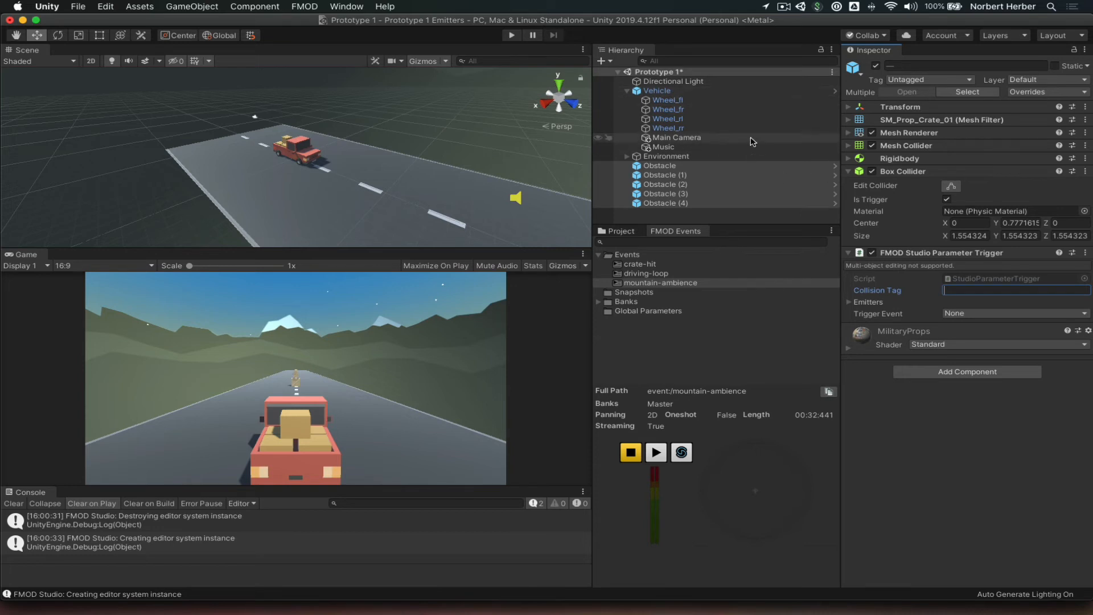
Step: Set the Vehicle object's tag to Player
{"action": "left_click", "coordinate": [657, 94]}
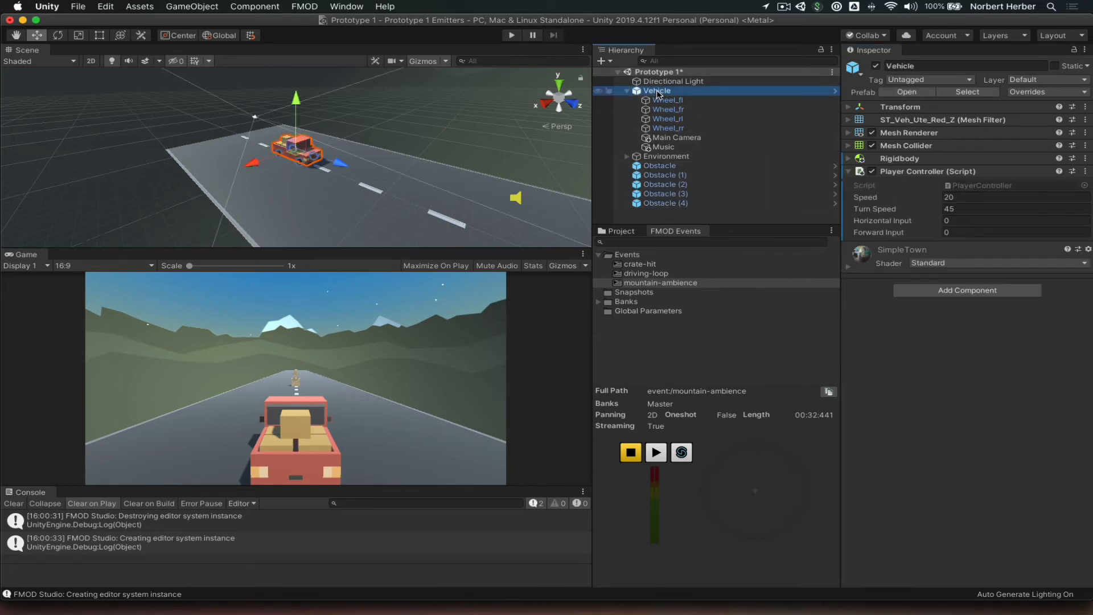
{"action": "left_click", "coordinate": [927, 80]}
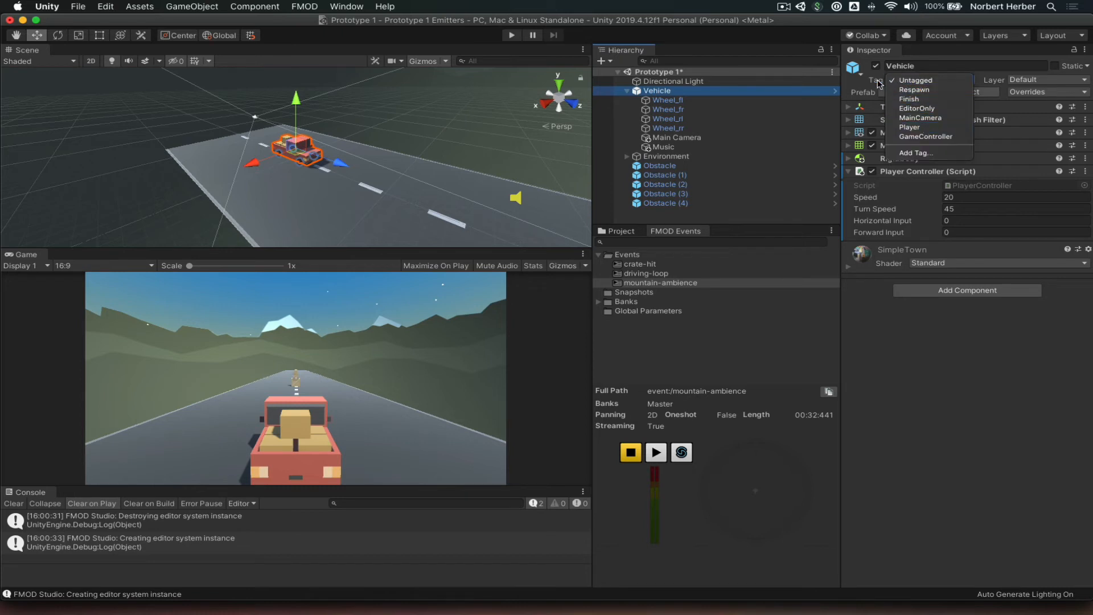
{"action": "left_click", "coordinate": [871, 84]}
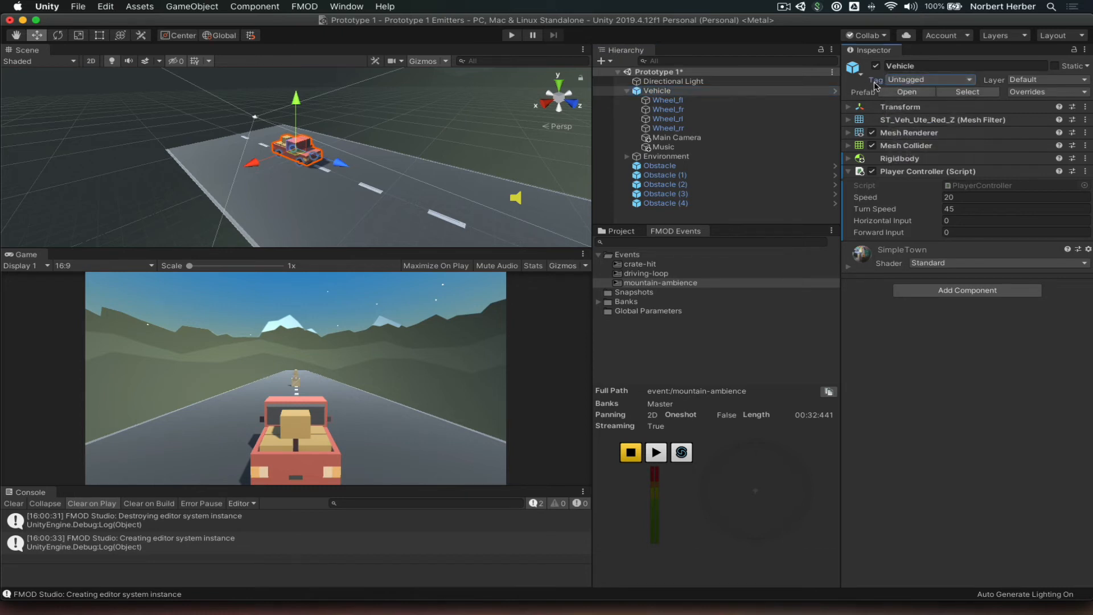
{"action": "left_click", "coordinate": [907, 85]}
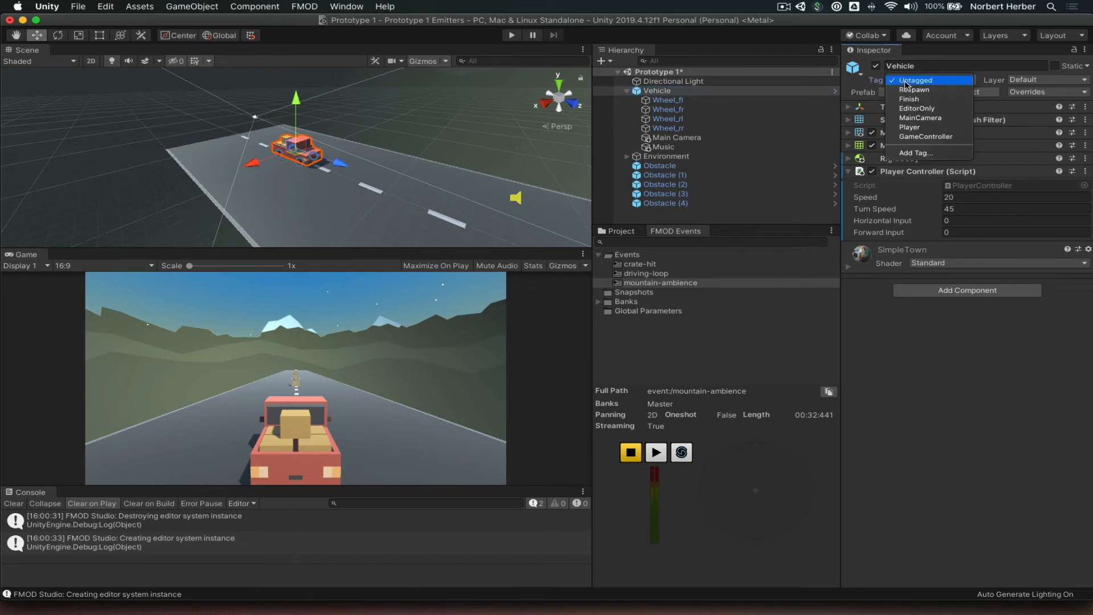
{"action": "left_click", "coordinate": [915, 127]}
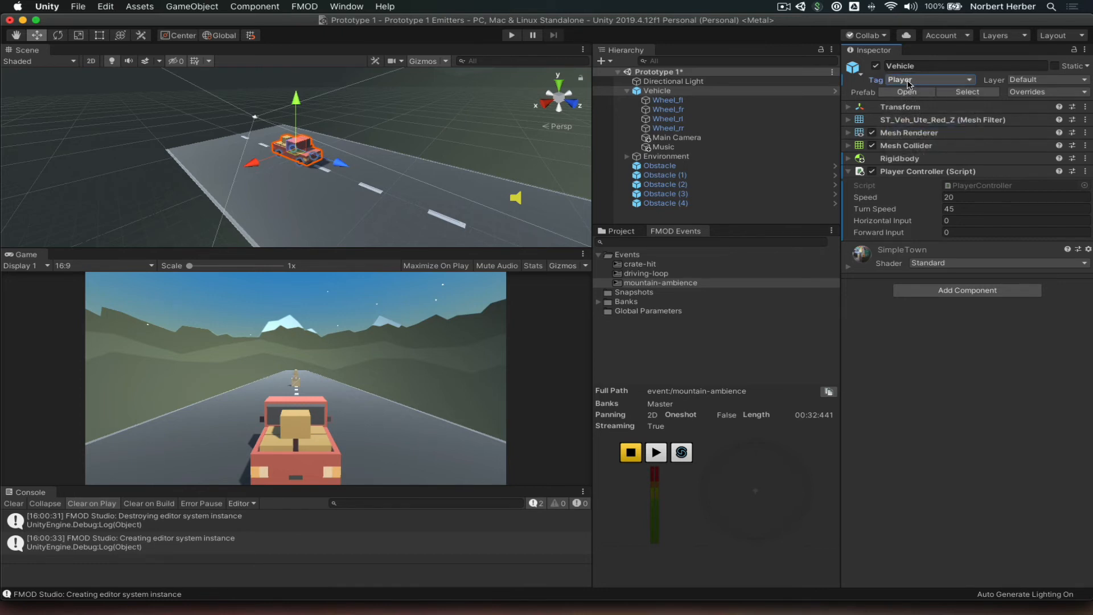
Step: Try to assign the crate-hit event as the target of the first Obstacle's FMOD Studio Parameter Trigger
{"action": "left_click", "coordinate": [660, 165]}
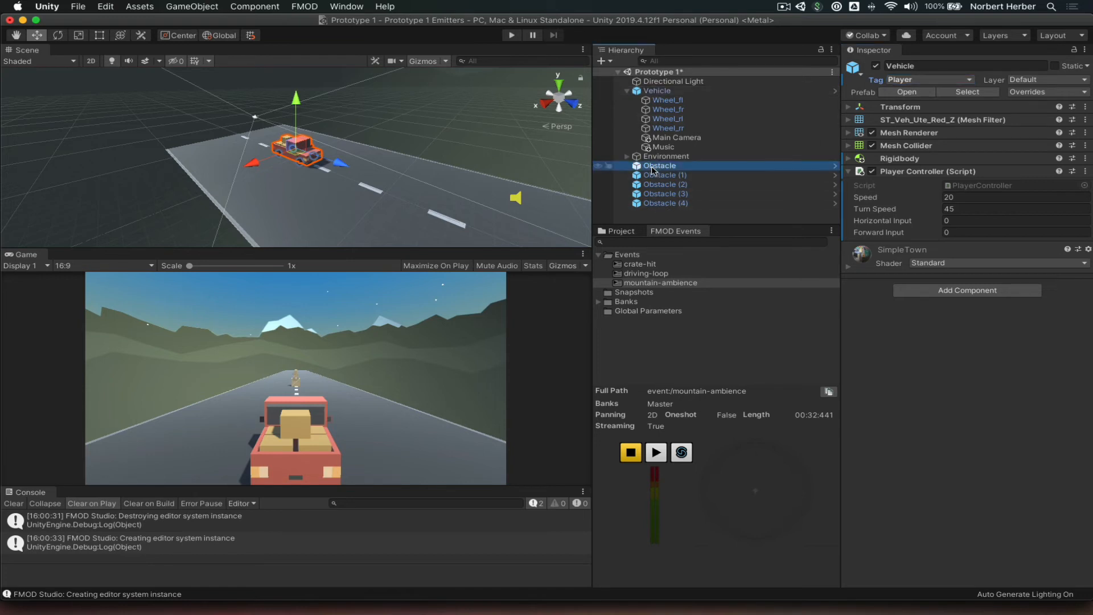
{"action": "left_click", "coordinate": [663, 203], "text": "shift"}
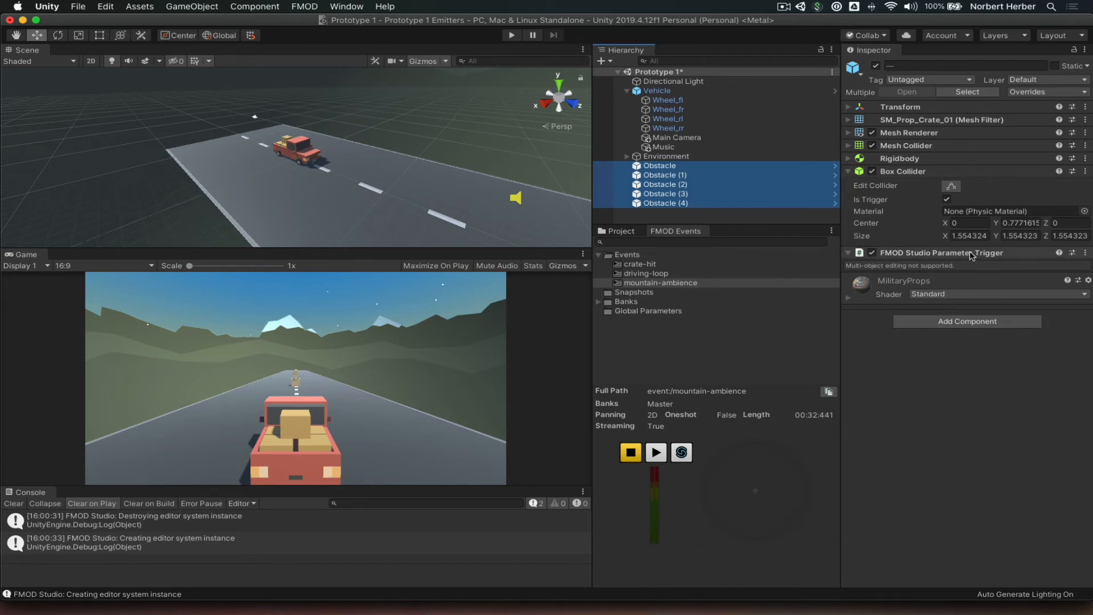
{"action": "left_click", "coordinate": [931, 383]}
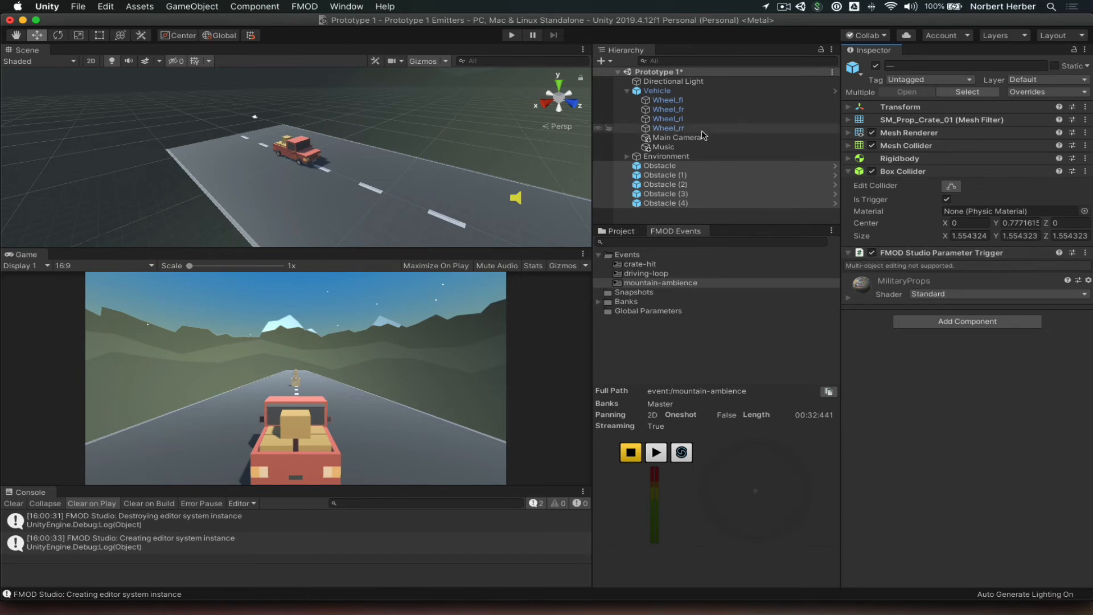
{"action": "left_click", "coordinate": [685, 157]}
{"action": "left_click", "coordinate": [680, 166]}
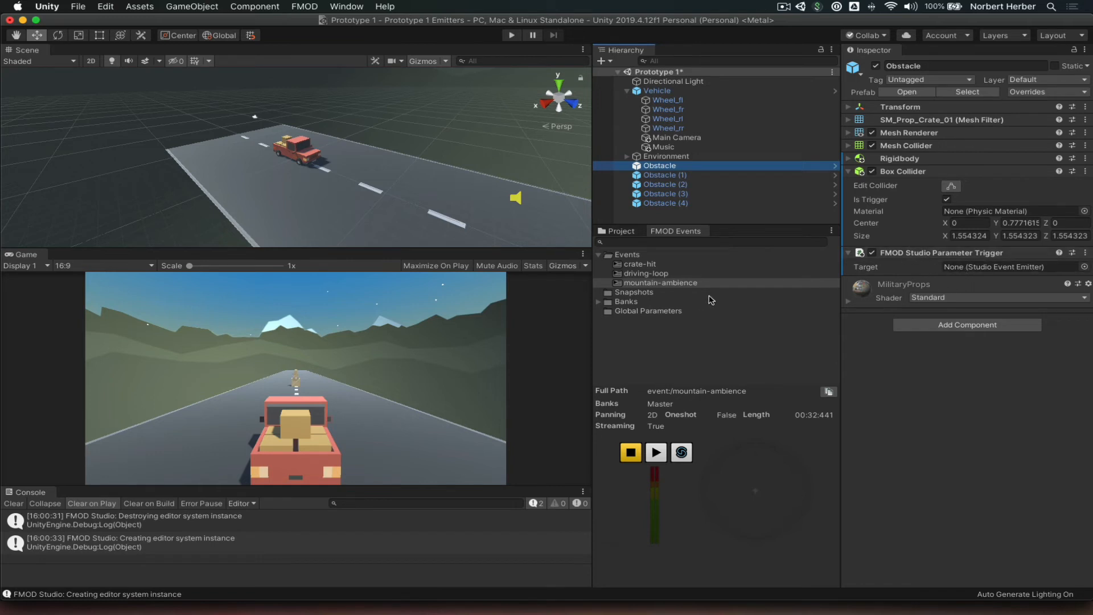
{"action": "left_click_drag", "start_coordinate": [620, 268], "coordinate": [960, 271]}
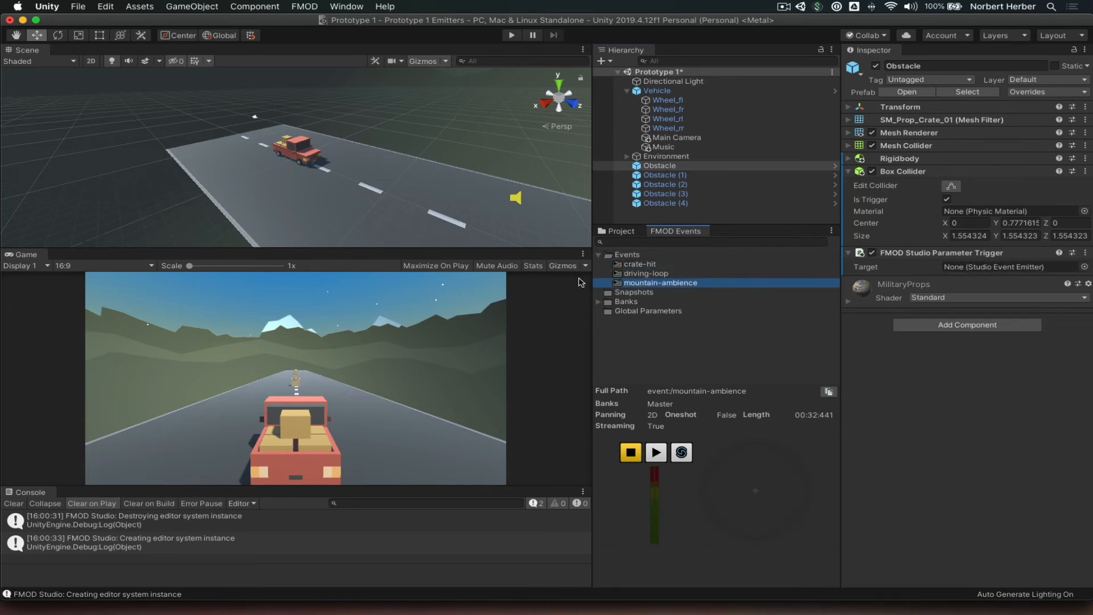
{"action": "left_click", "coordinate": [991, 270]}
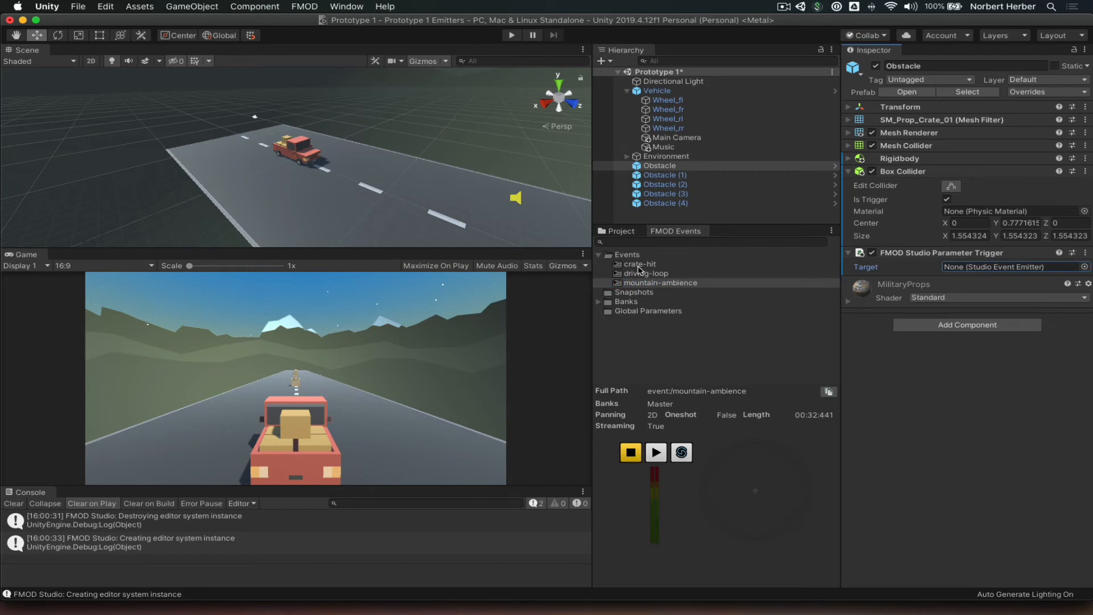
{"action": "left_click_drag", "start_coordinate": [641, 267], "coordinate": [960, 259]}
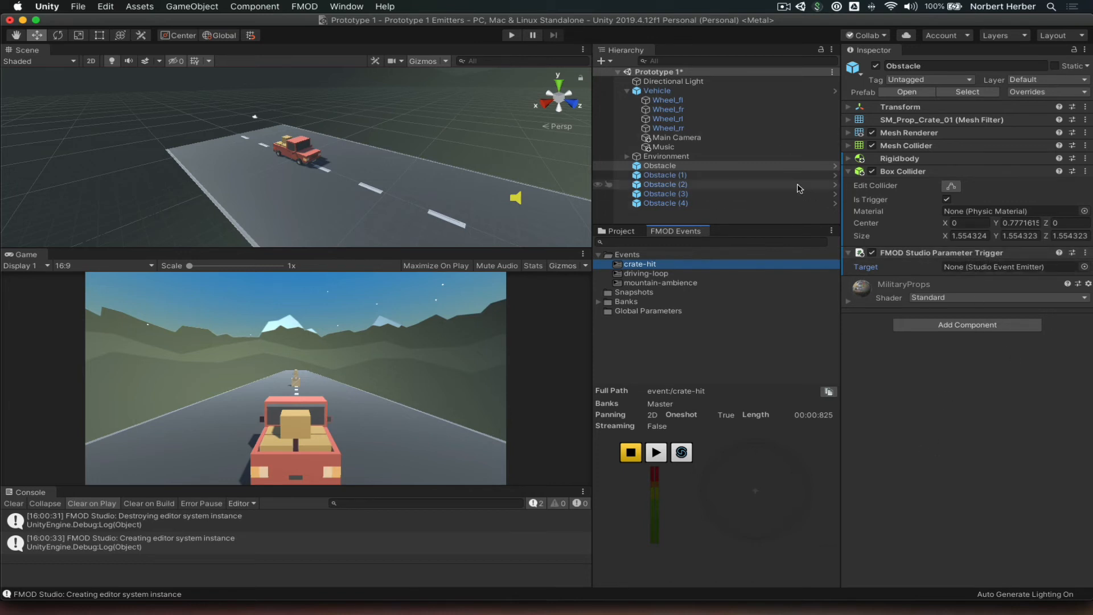
Step: Add an FMOD Studio Event Emitter to the first Obstacle and set its play event to Trigger Enter
{"action": "left_click", "coordinate": [954, 326]}
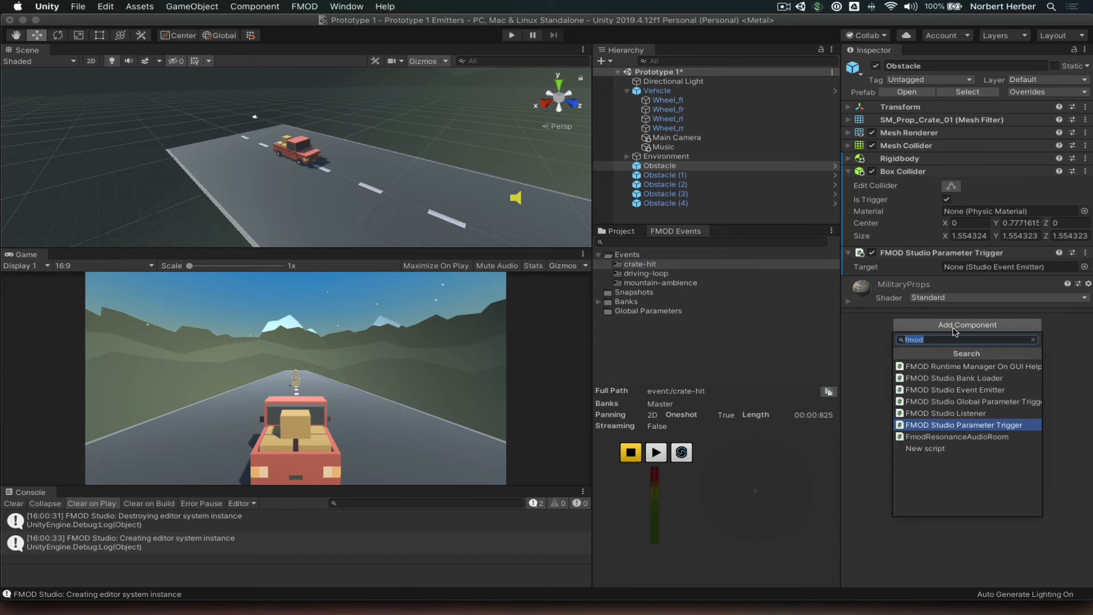
{"action": "left_click", "coordinate": [976, 389]}
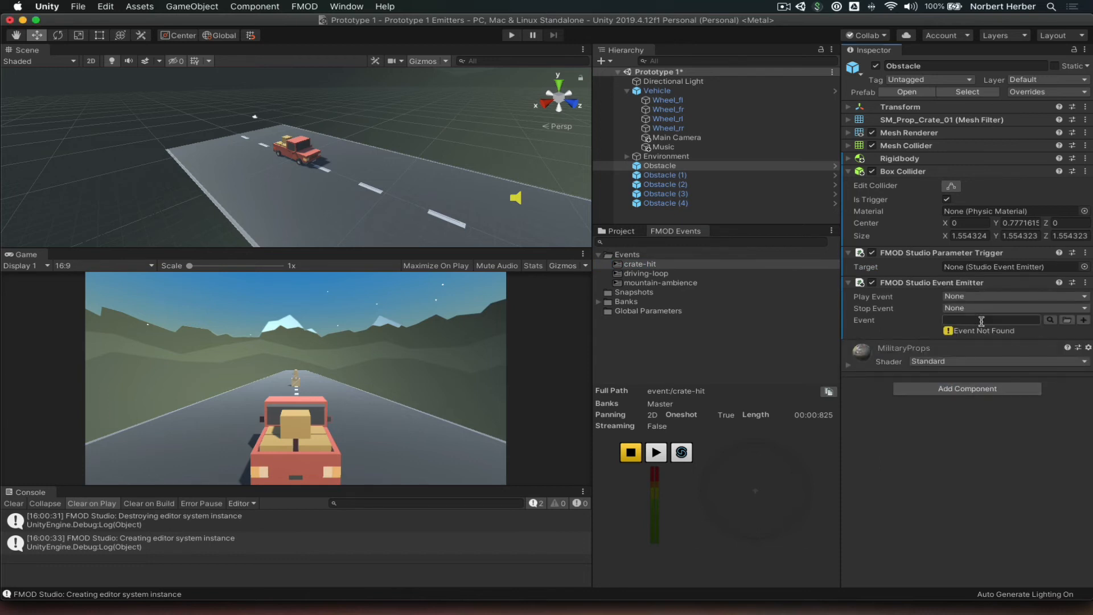
{"action": "left_click", "coordinate": [960, 297]}
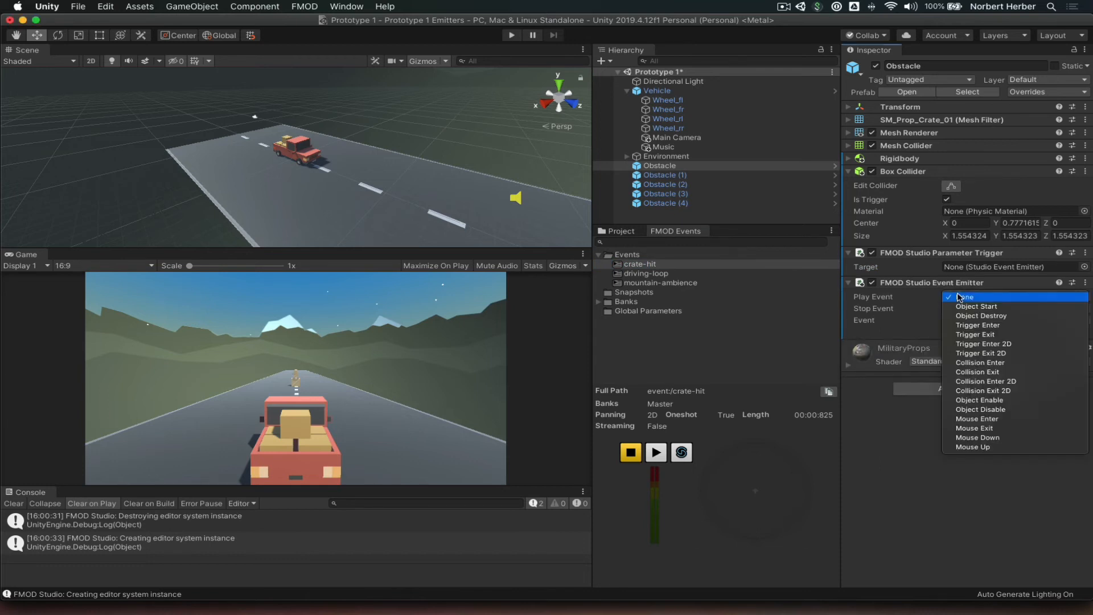
{"action": "left_click", "coordinate": [1007, 325]}
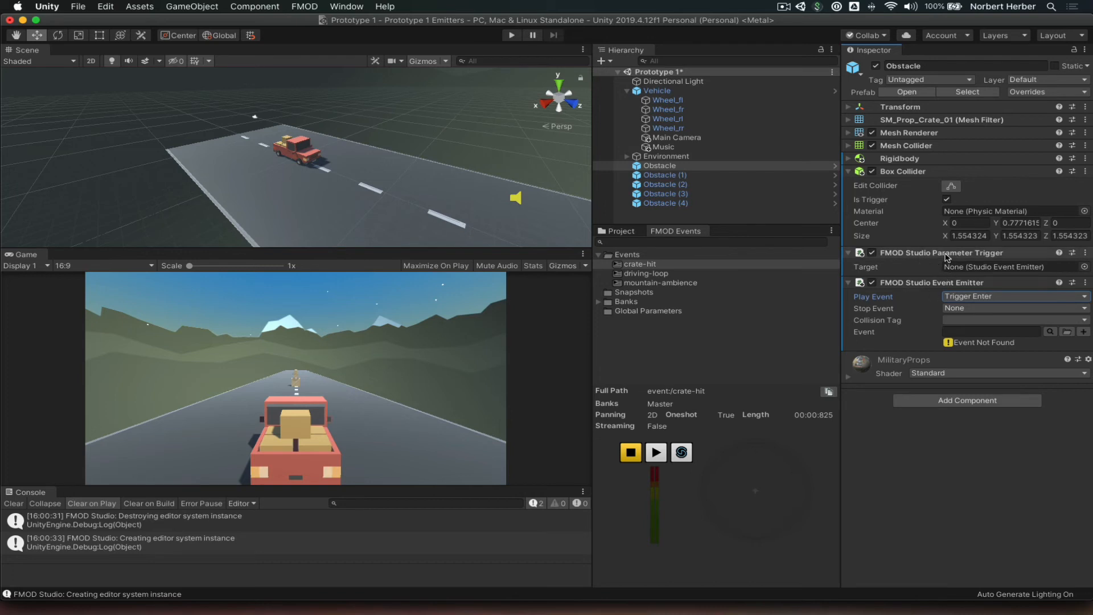
Step: Remove the first Obstacle's FMOD Studio Parameter Trigger and set its event emitter to collision tag Player and event crate-hit
{"action": "left_click", "coordinate": [1084, 253]}
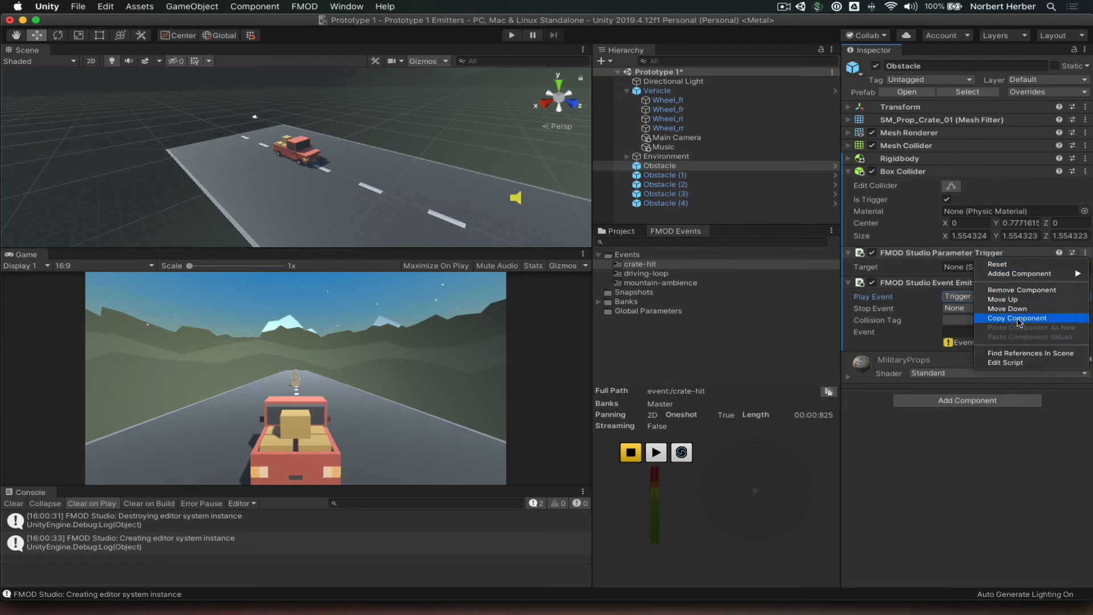
{"action": "left_click", "coordinate": [1025, 290]}
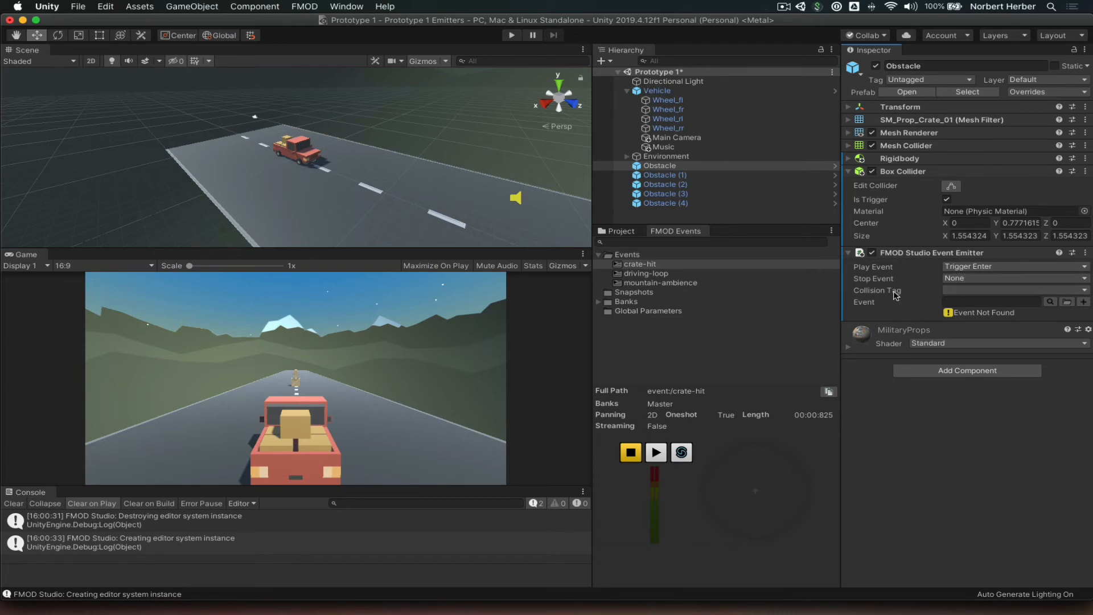
{"action": "left_click", "coordinate": [948, 291]}
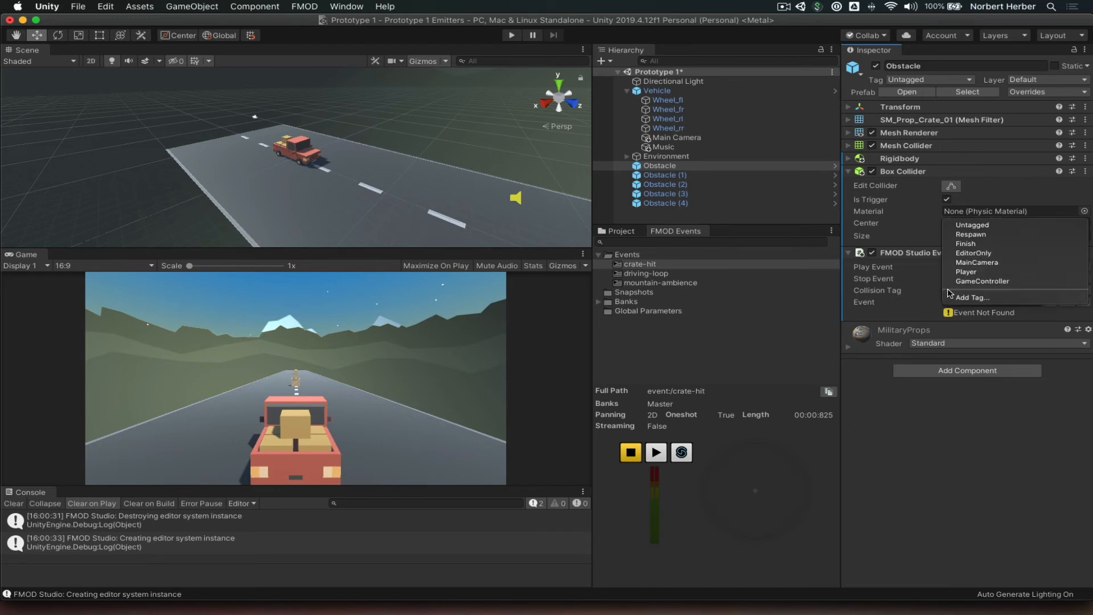
{"action": "left_click", "coordinate": [975, 272]}
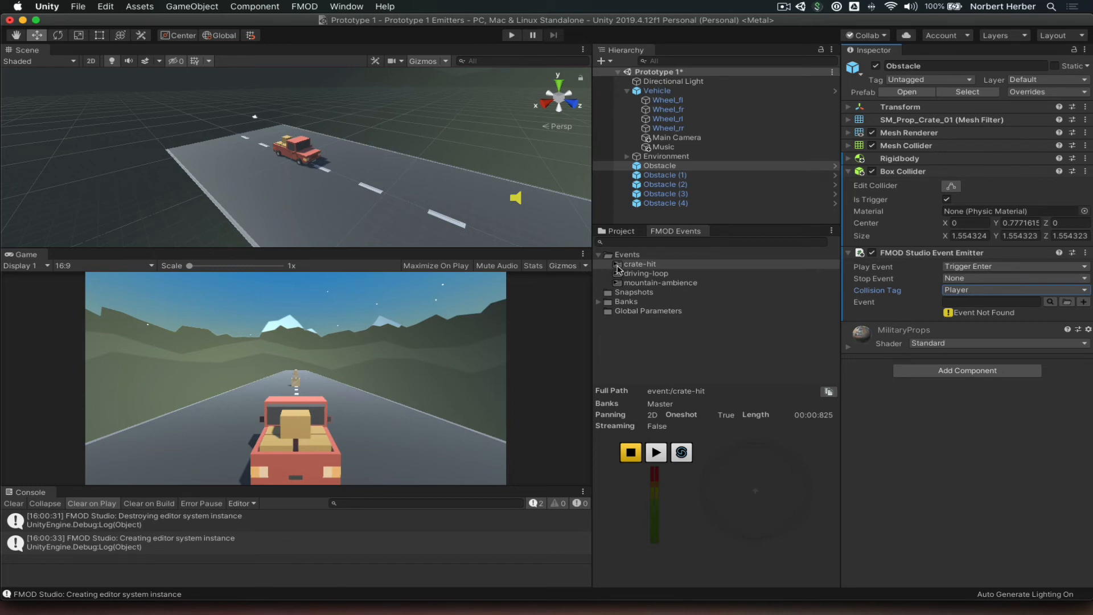
{"action": "left_click_drag", "start_coordinate": [618, 267], "coordinate": [963, 304]}
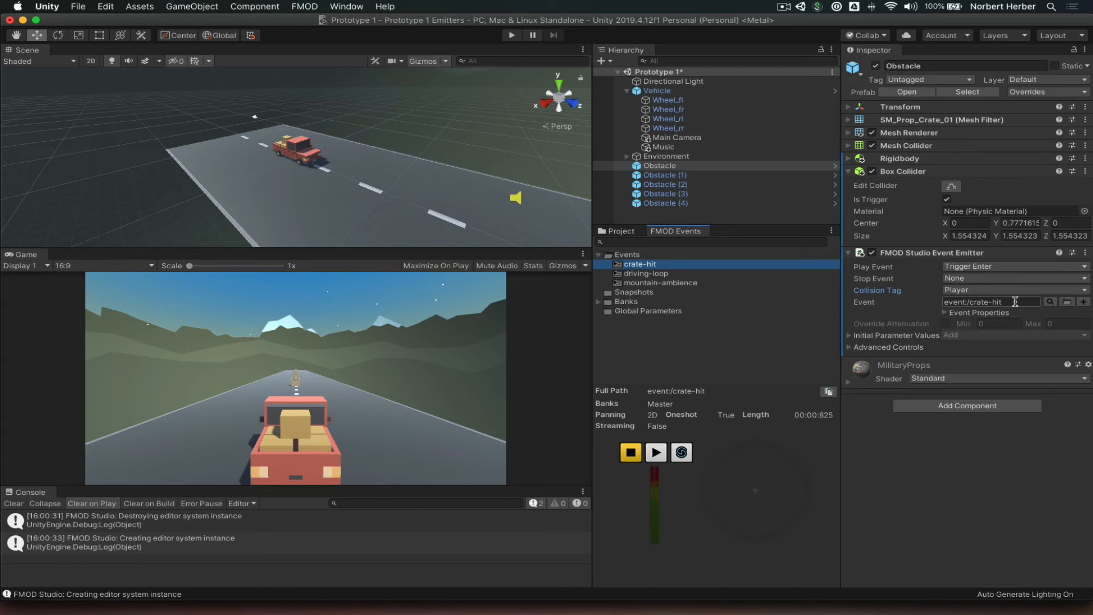
Step: Playtest the scene to hear the crate-hit sound when the vehicle hits the first Obstacle, and stop play mode
{"action": "left_click", "coordinate": [660, 167]}
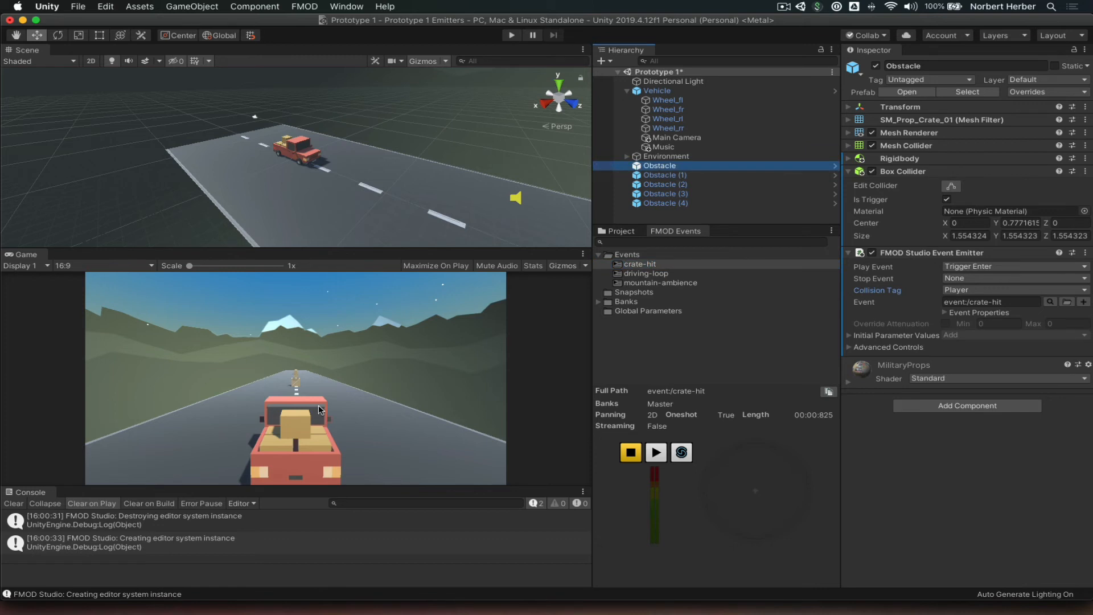
{"action": "left_click_drag", "start_coordinate": [299, 170], "coordinate": [503, 186], "text": "alt"}
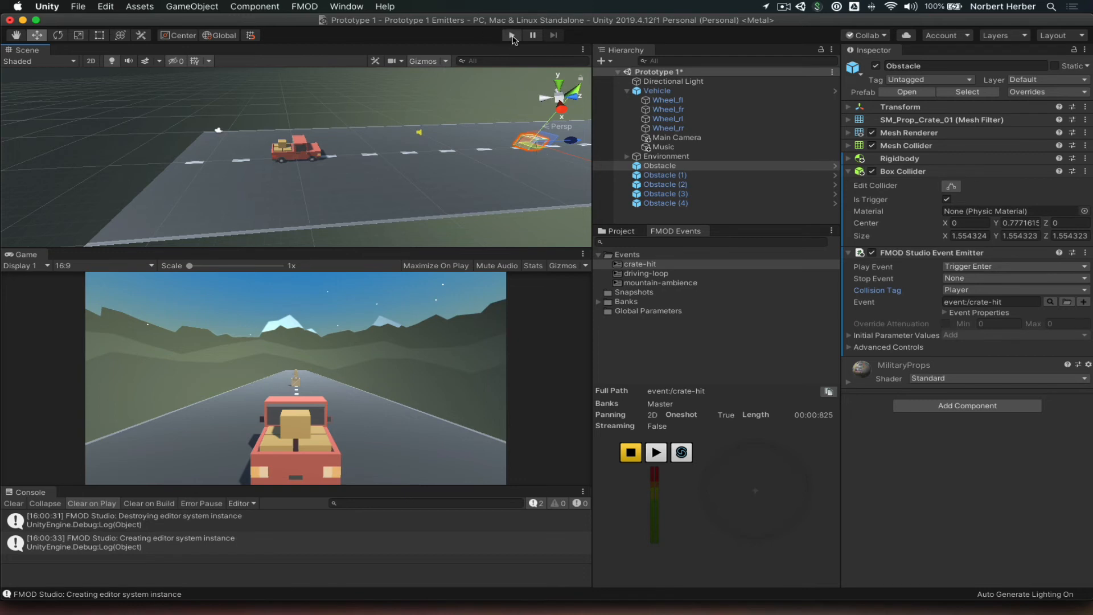
{"action": "left_click", "coordinate": [512, 36]}
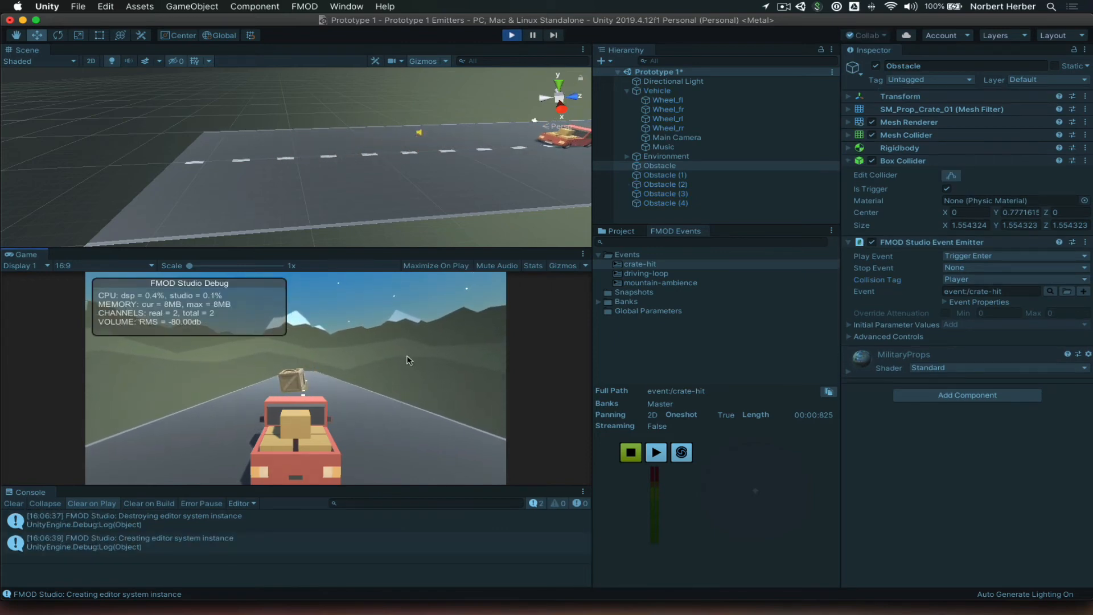
{"action": "left_click", "coordinate": [512, 36]}
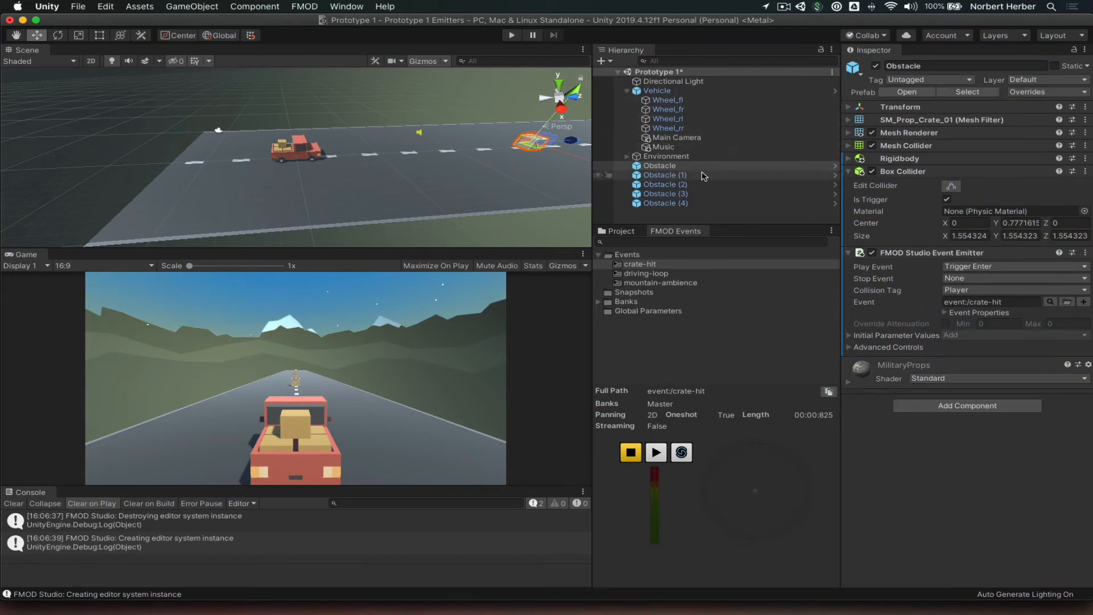
Step: Disable the Music object's FMOD Studio Event Emitter and playtest the crate-hit sound without the driving music
{"action": "left_click", "coordinate": [681, 149]}
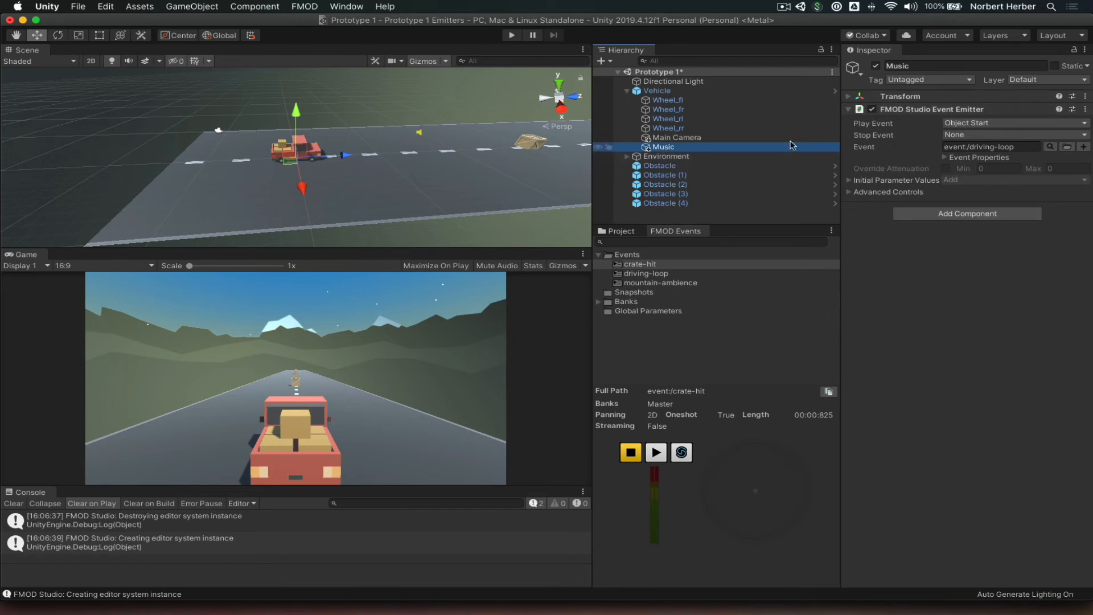
{"action": "left_click", "coordinate": [871, 109]}
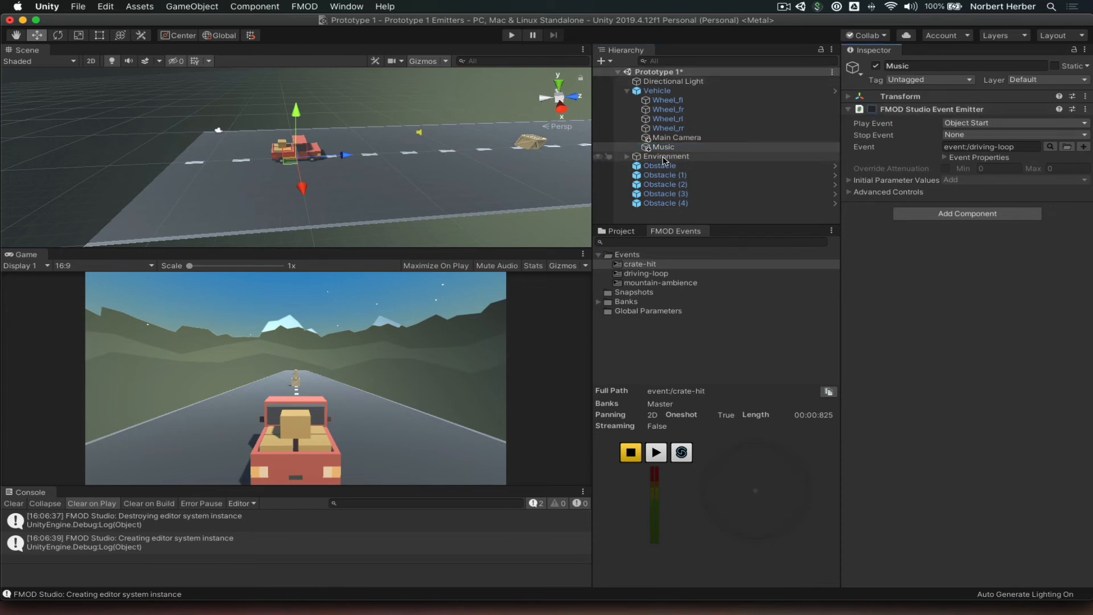
{"action": "left_click", "coordinate": [512, 36]}
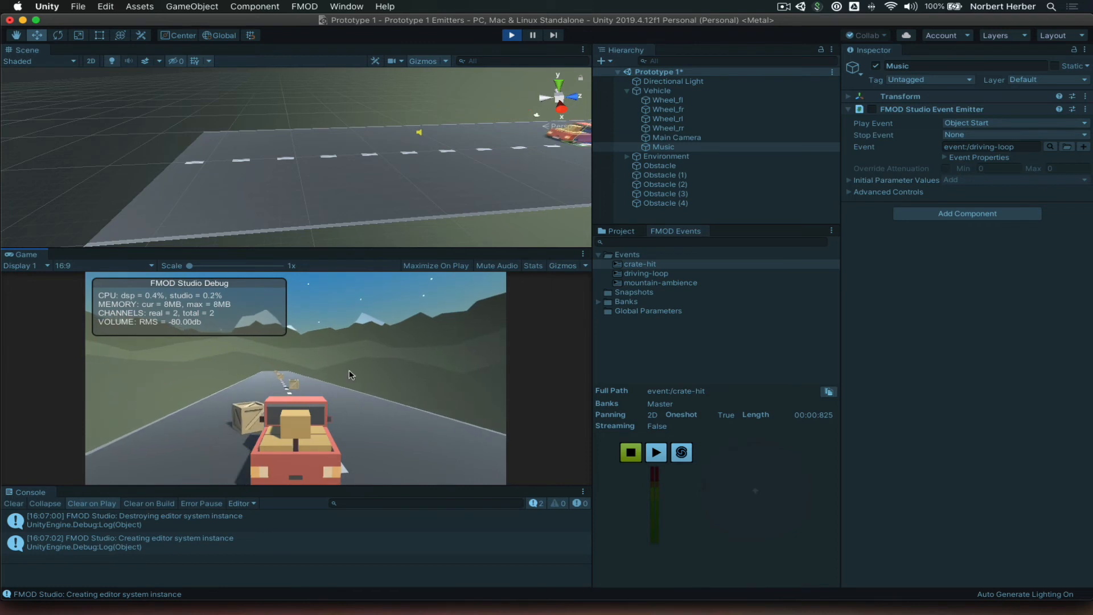
{"action": "left_click", "coordinate": [511, 35]}
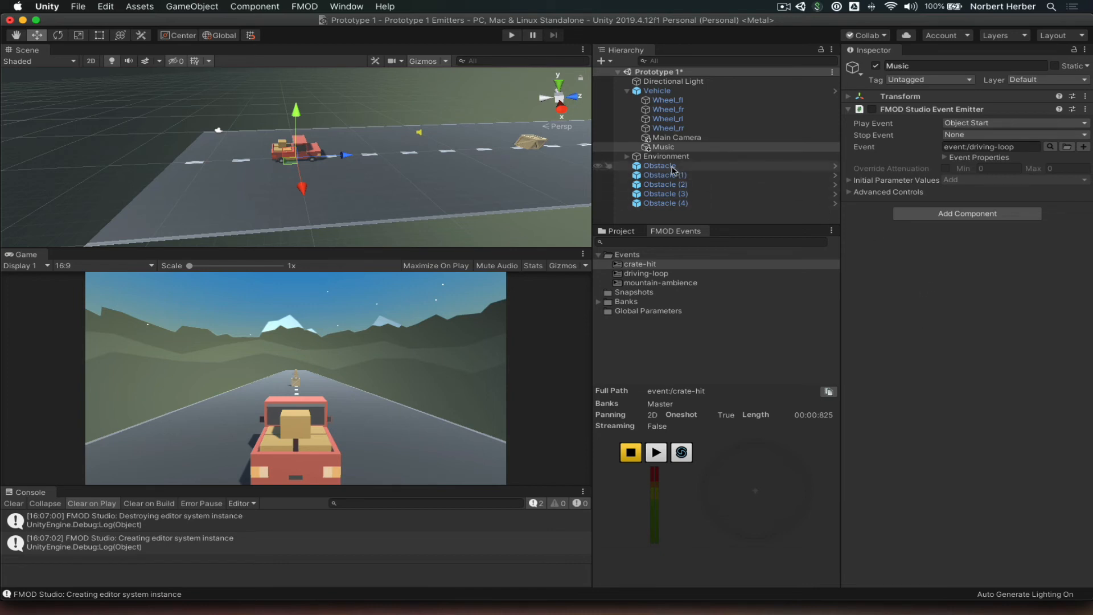
Step: Remove the FMOD Studio Parameter Trigger component from Obstacle (1) through Obstacle (4) together
{"action": "left_click", "coordinate": [660, 166]}
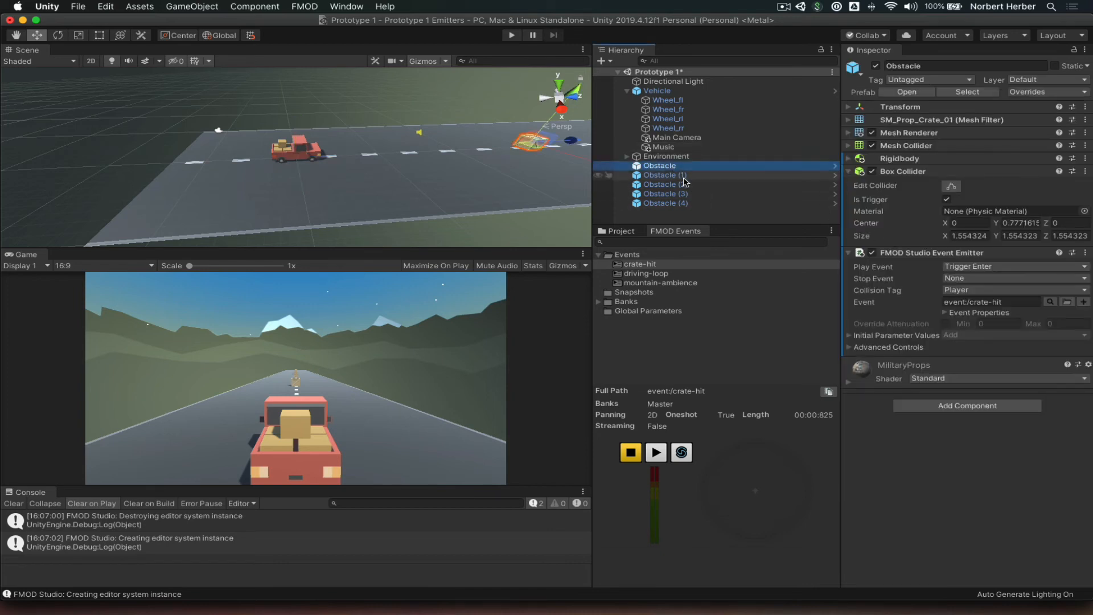
{"action": "left_click", "coordinate": [684, 177]}
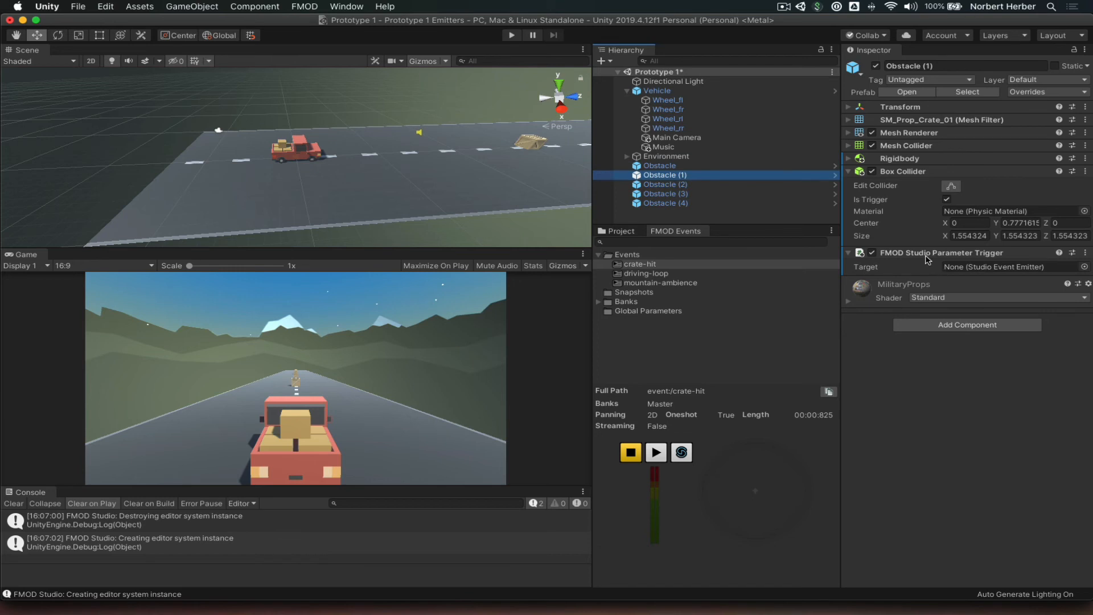
{"action": "left_click", "coordinate": [712, 204], "text": "shift"}
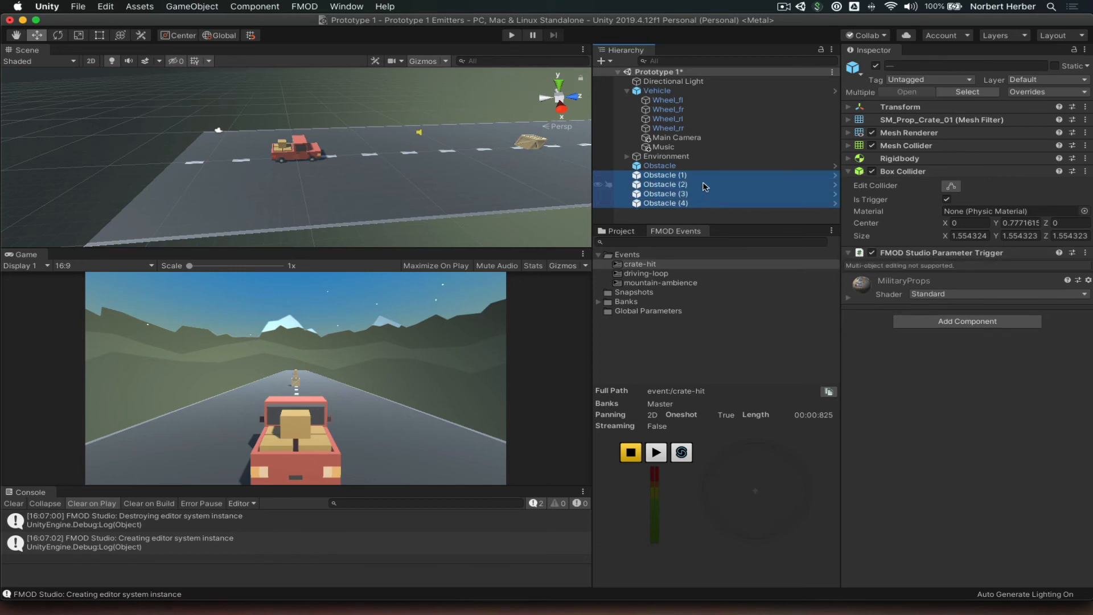
{"action": "left_click", "coordinate": [1085, 254]}
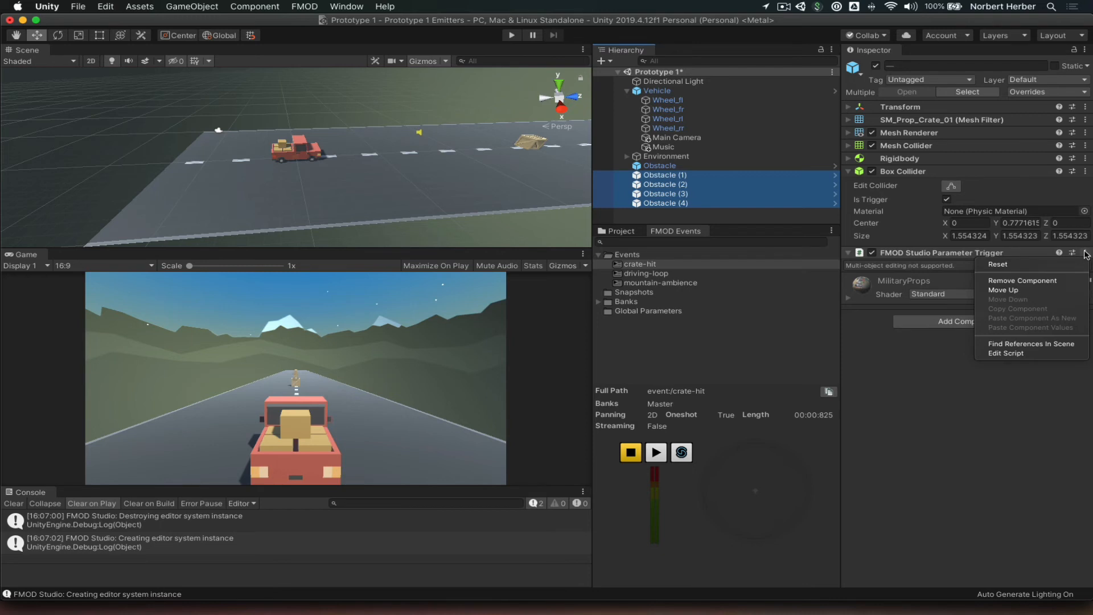
{"action": "left_click", "coordinate": [1031, 283]}
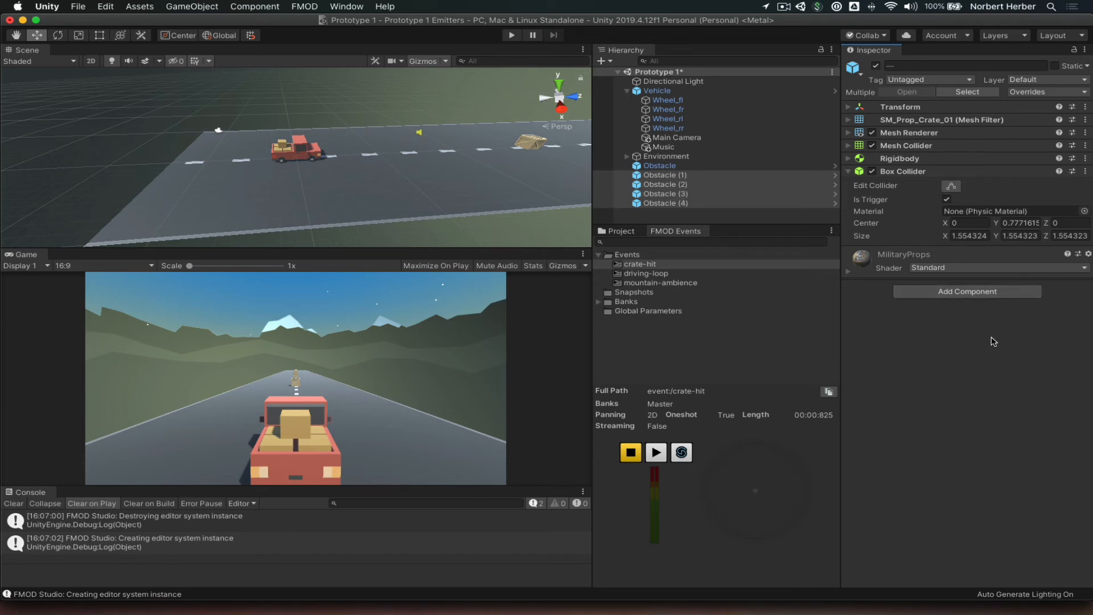
Step: Try adding an FMOD Studio Event Emitter to Obstacle (1) through Obstacle (4) together, and remove it again
{"action": "left_click", "coordinate": [948, 291]}
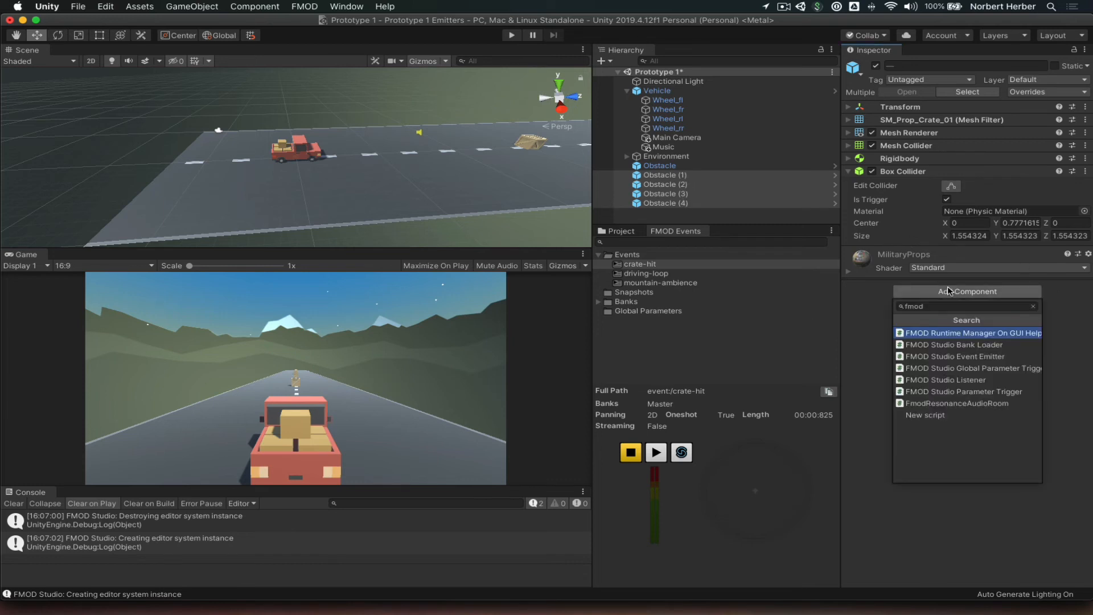
{"action": "left_click", "coordinate": [982, 357]}
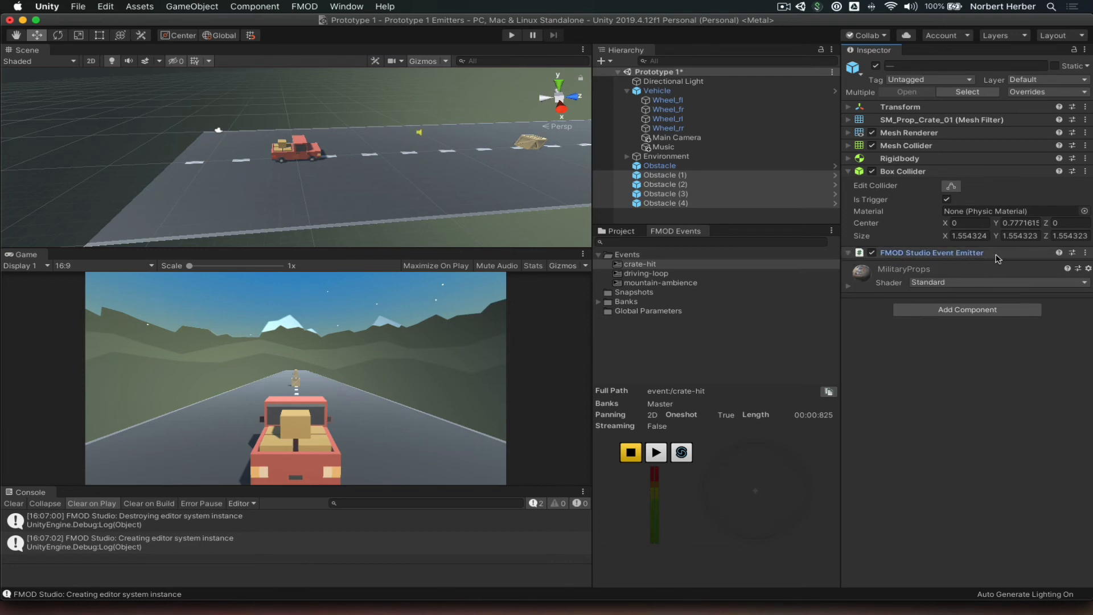
{"action": "left_click", "coordinate": [1085, 253]}
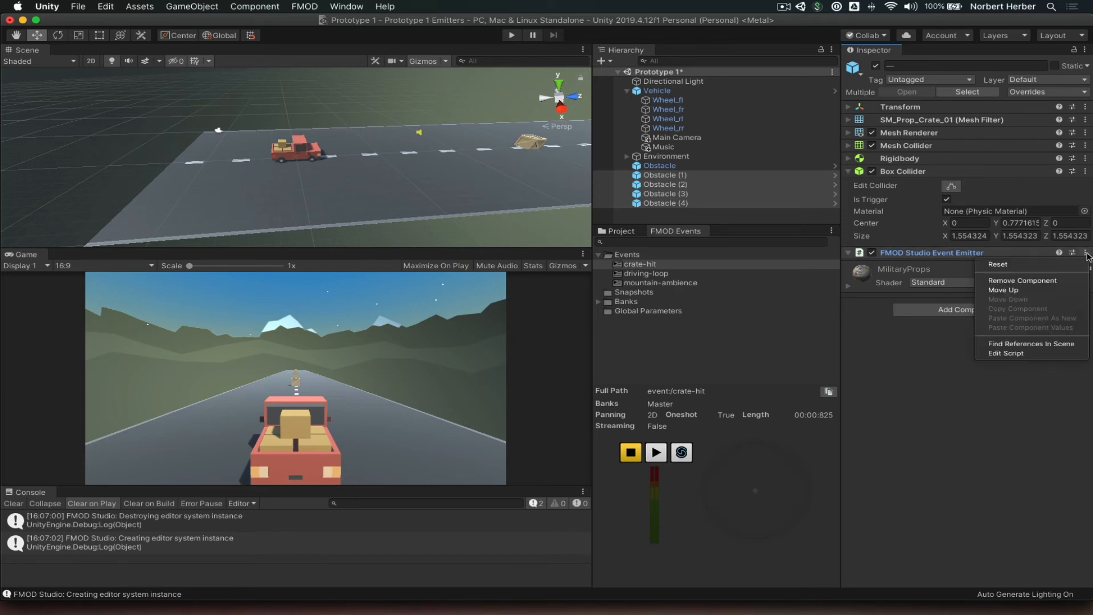
{"action": "left_click", "coordinate": [1047, 280]}
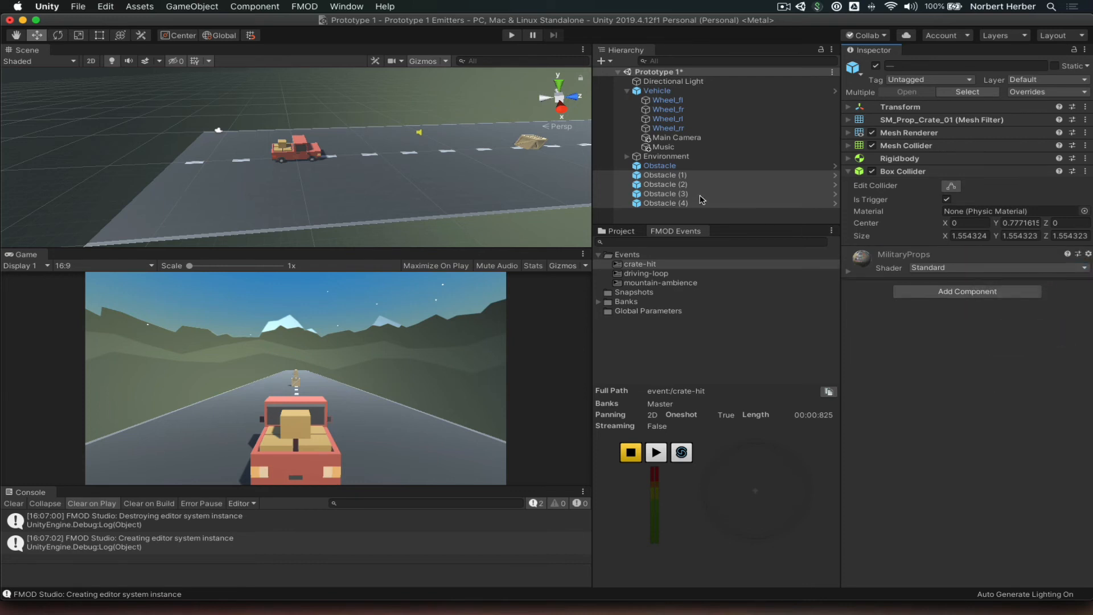
Step: Copy the first Obstacle's FMOD Studio Event Emitter and paste it as a new component on Obstacle (1)
{"action": "left_click", "coordinate": [678, 166]}
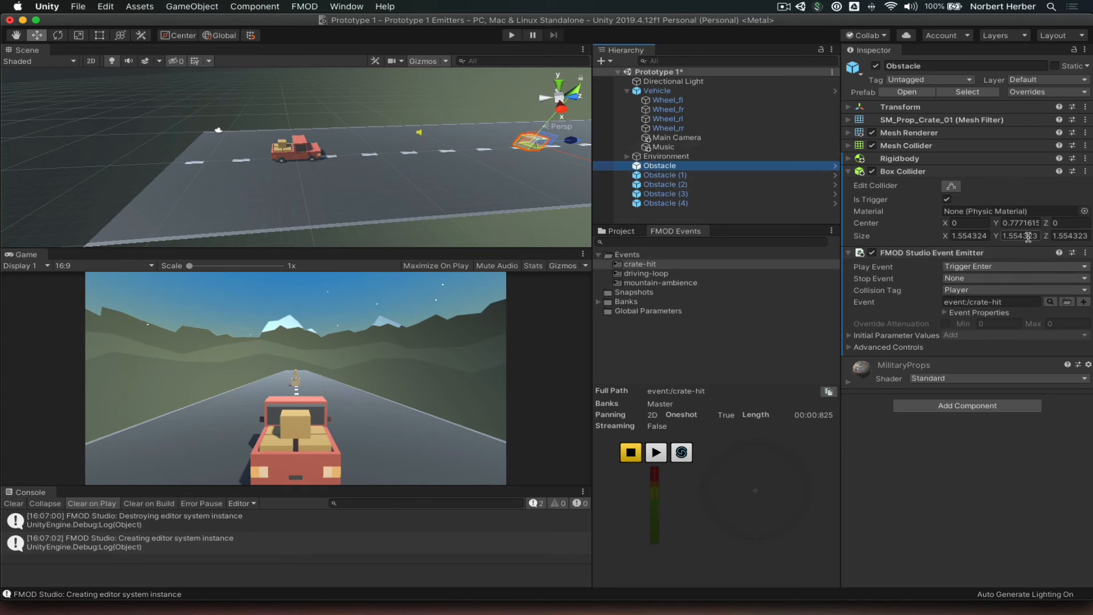
{"action": "right_click", "coordinate": [1014, 260]}
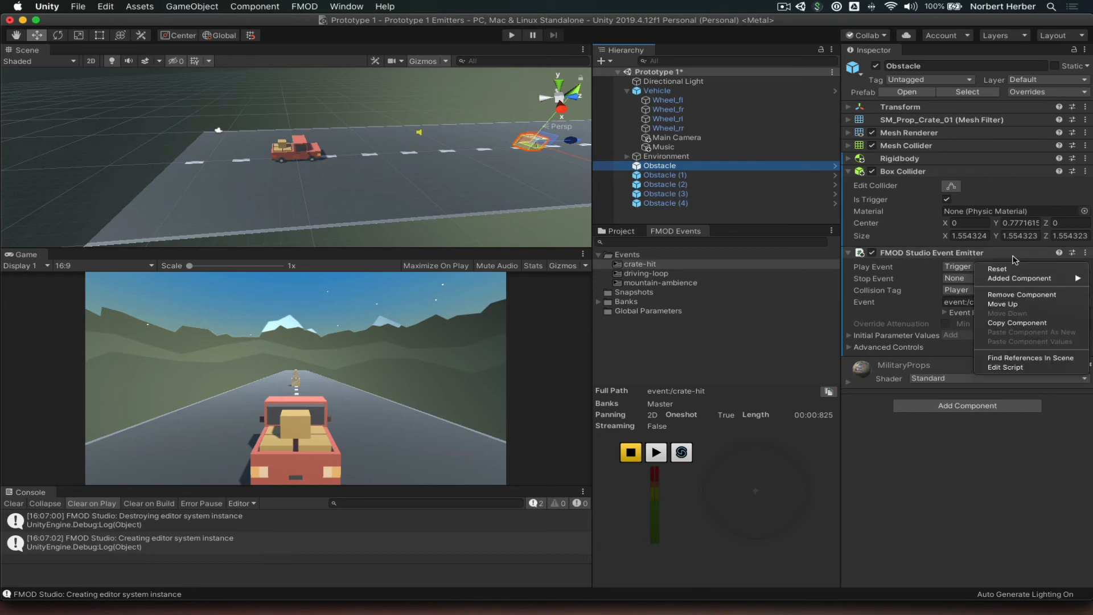
{"action": "left_click", "coordinate": [1018, 323]}
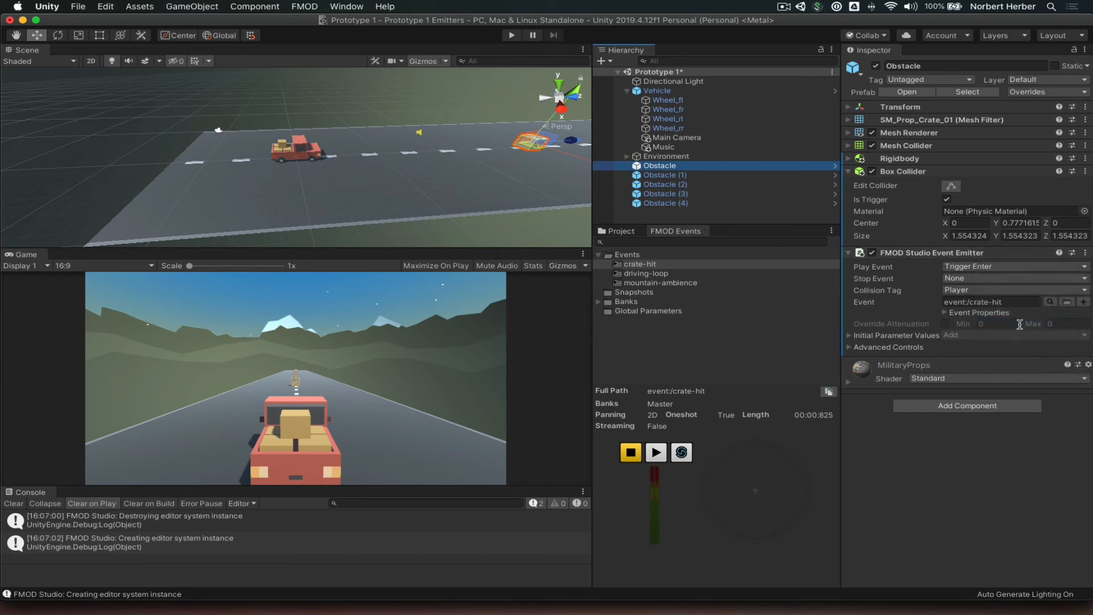
{"action": "left_click", "coordinate": [681, 175]}
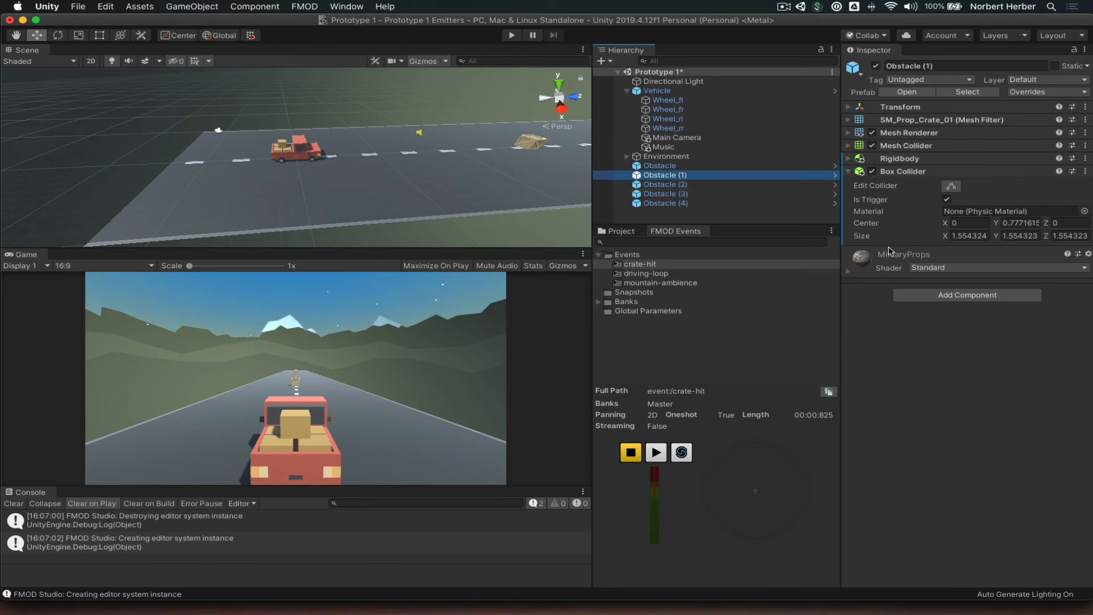
{"action": "right_click", "coordinate": [939, 257]}
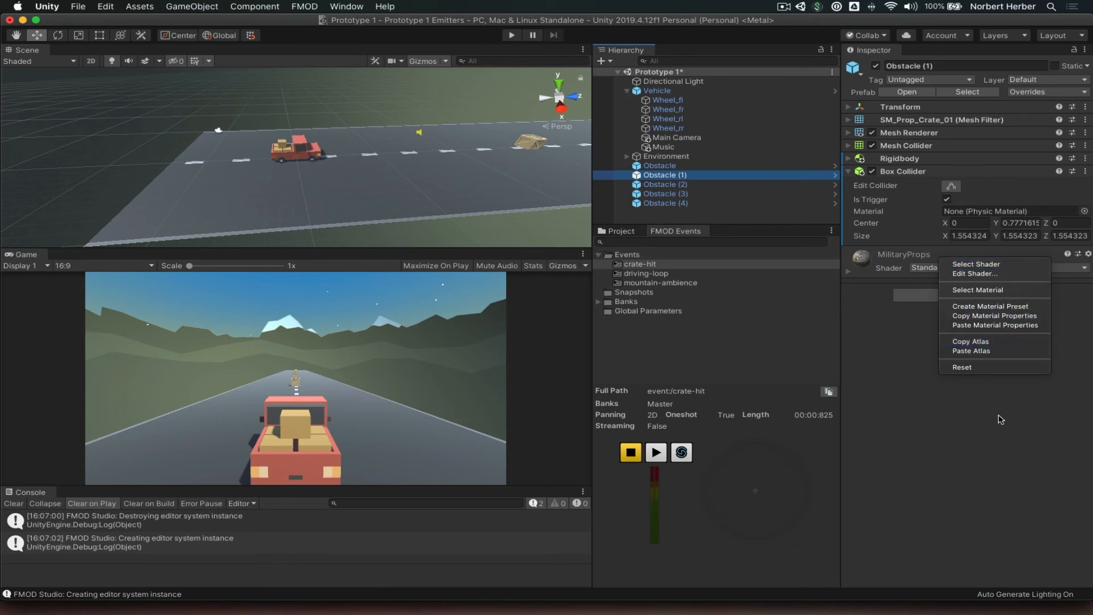
{"action": "left_click", "coordinate": [1001, 434]}
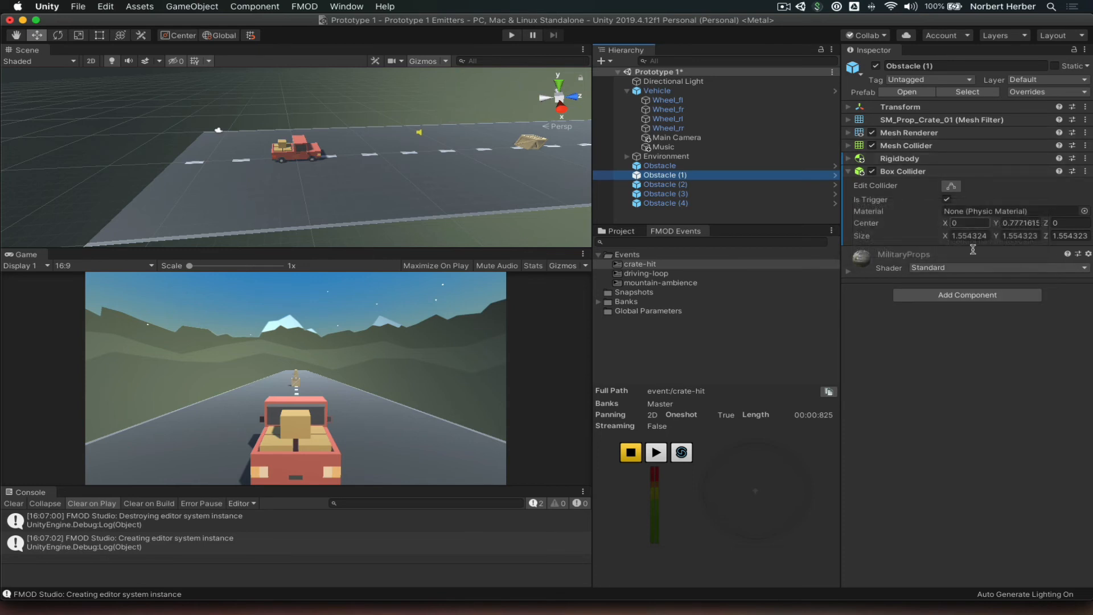
{"action": "right_click", "coordinate": [978, 173]}
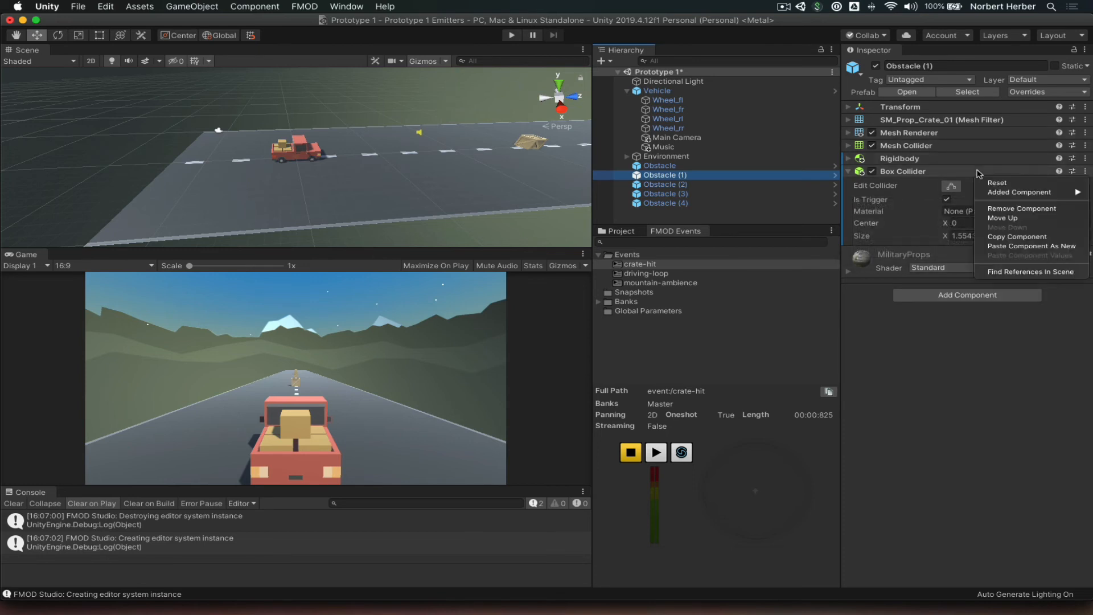
{"action": "left_click", "coordinate": [1010, 251]}
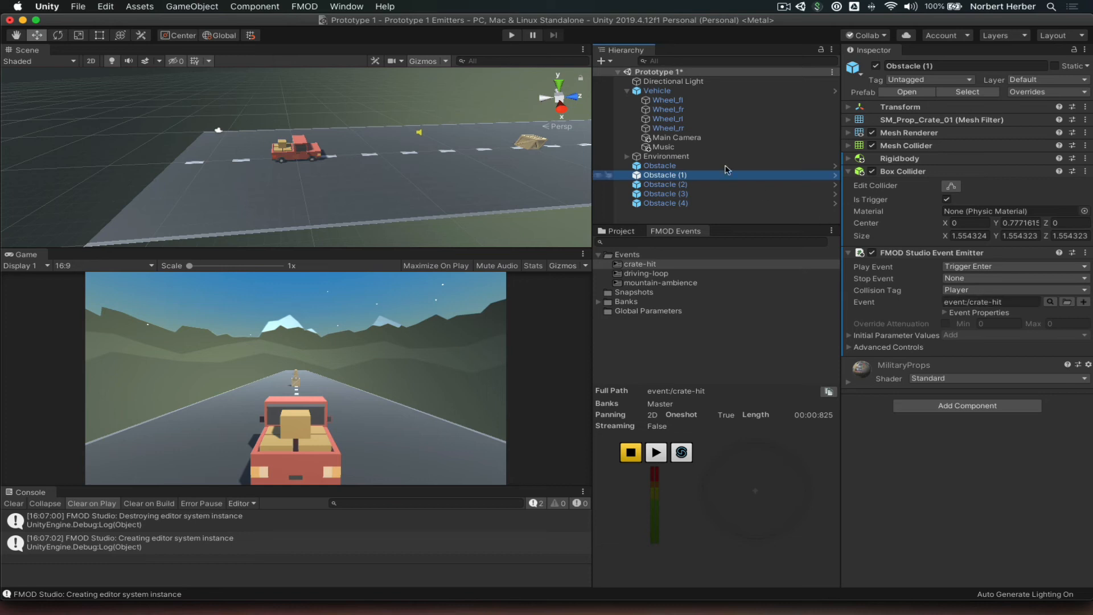
Step: Paste the copied FMOD Studio Event Emitter as a new component on Obstacle (2)
{"action": "left_click", "coordinate": [657, 185]}
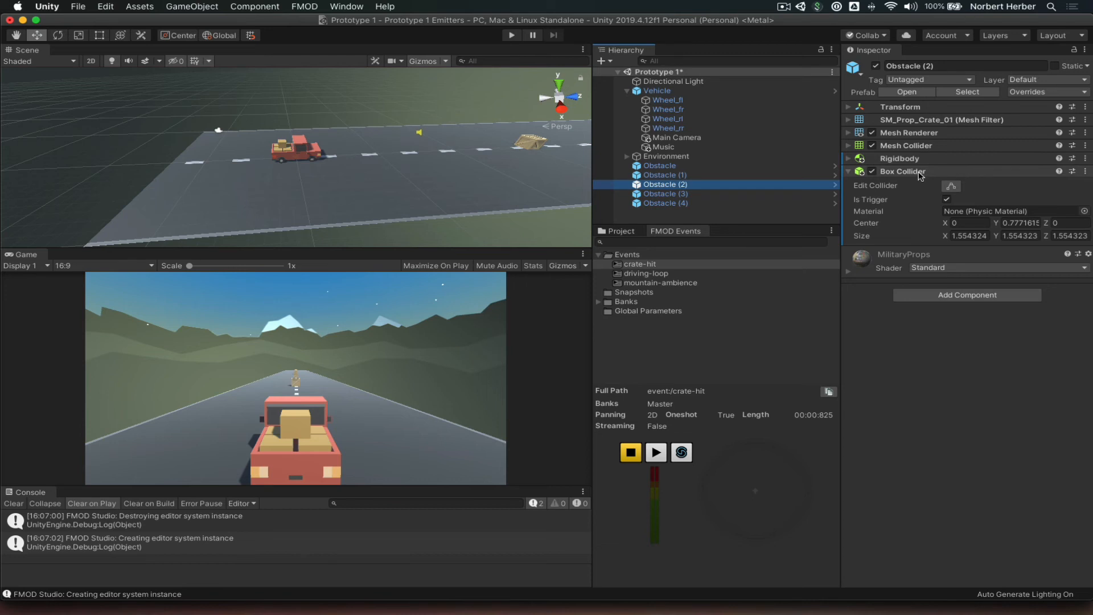
{"action": "right_click", "coordinate": [952, 174]}
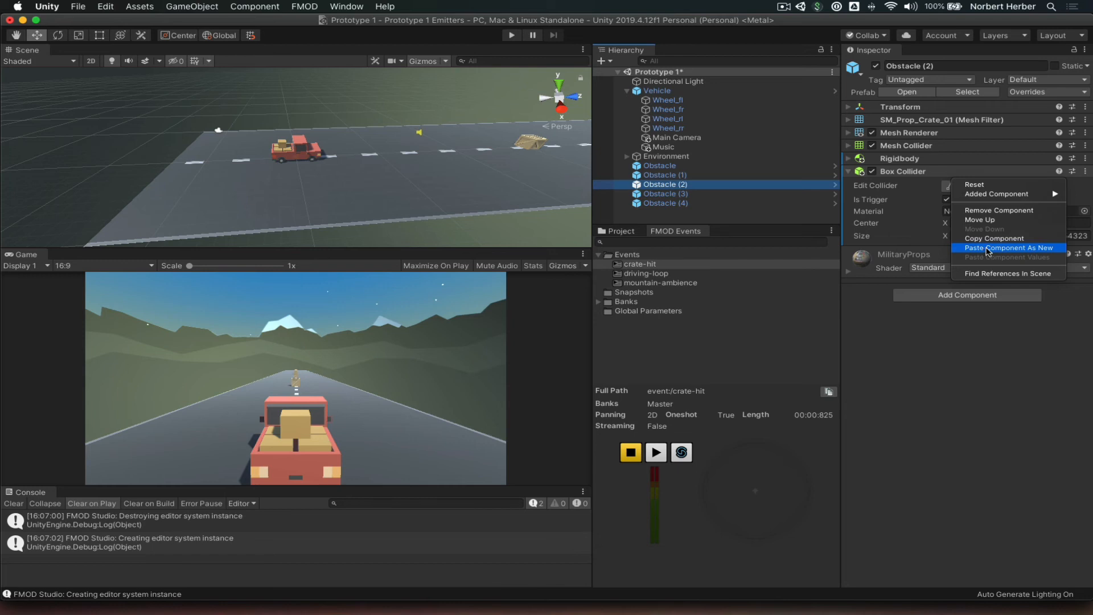
{"action": "left_click", "coordinate": [987, 248]}
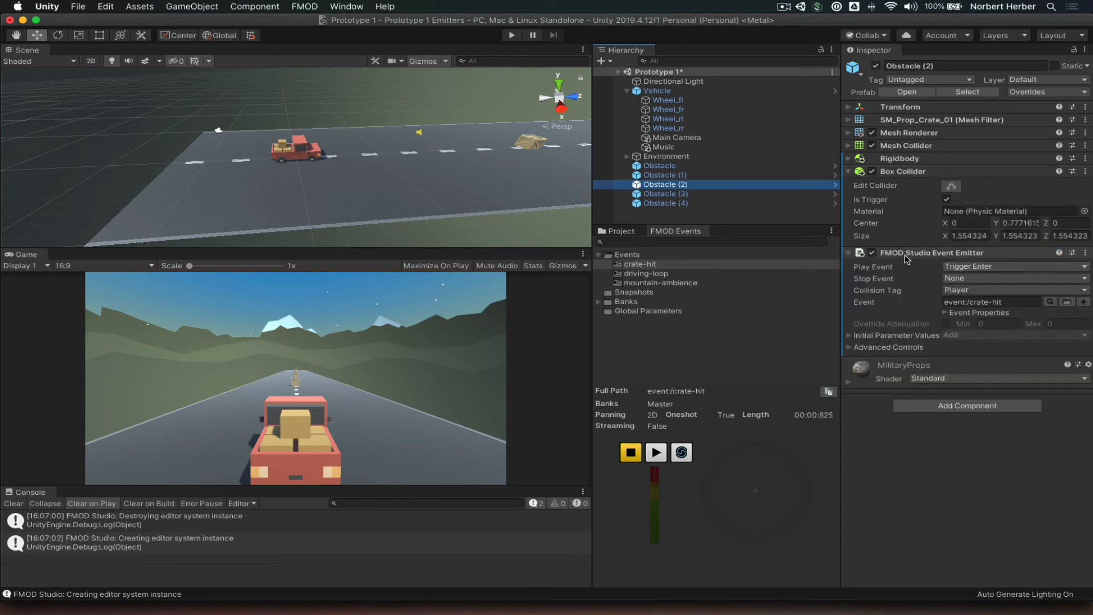
Step: Paste the copied FMOD Studio Event Emitter as a new component on Obstacle (3) and on Obstacle (4)
{"action": "left_click", "coordinate": [745, 194]}
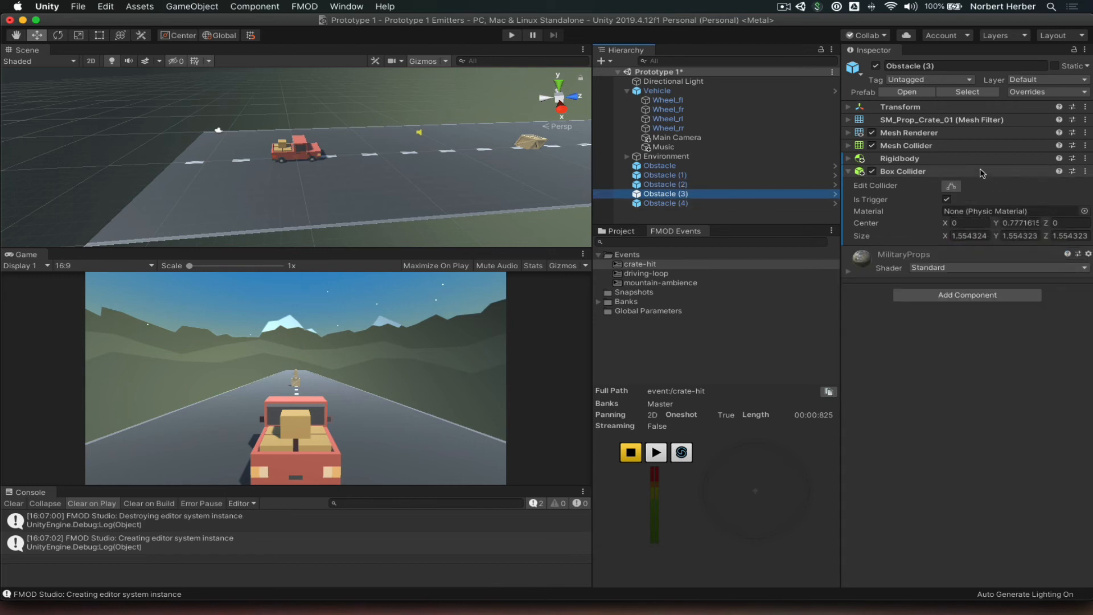
{"action": "right_click", "coordinate": [960, 175]}
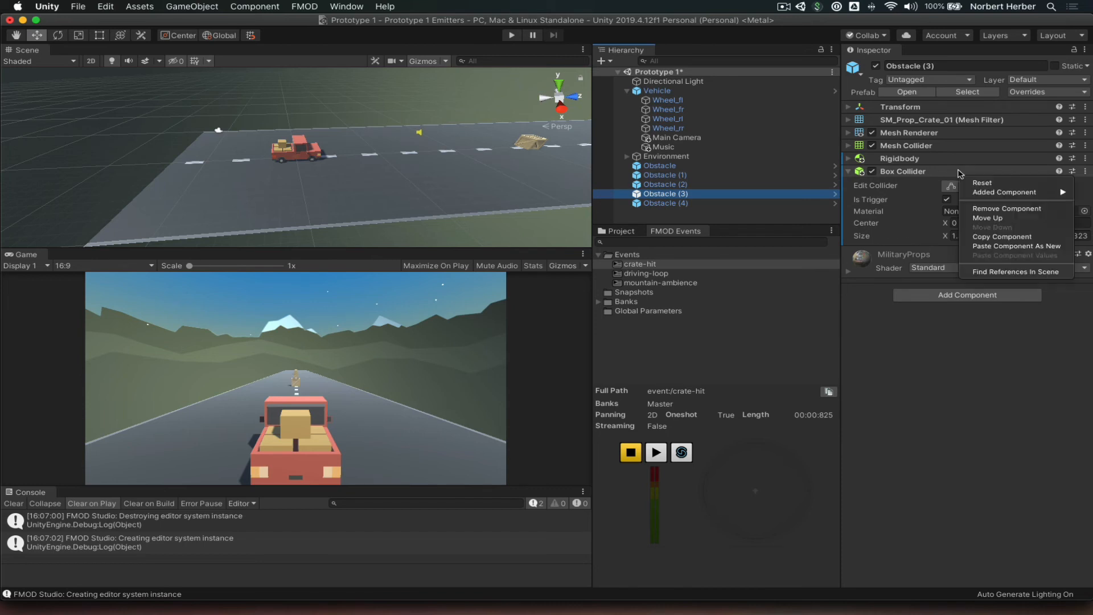
{"action": "left_click", "coordinate": [1000, 248]}
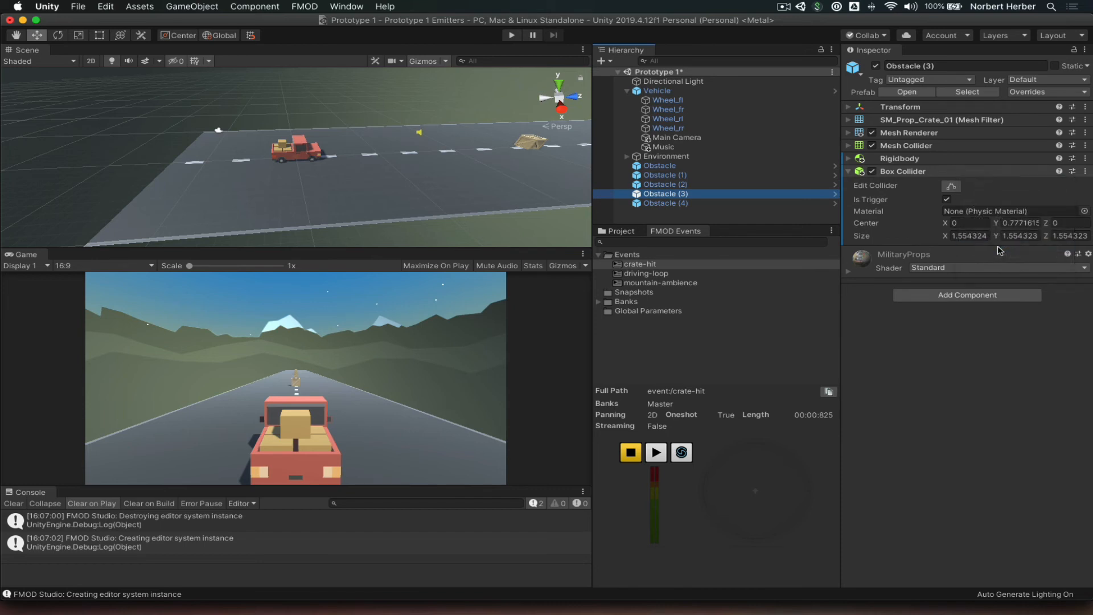
{"action": "left_click", "coordinate": [721, 204]}
{"action": "right_click", "coordinate": [966, 173]}
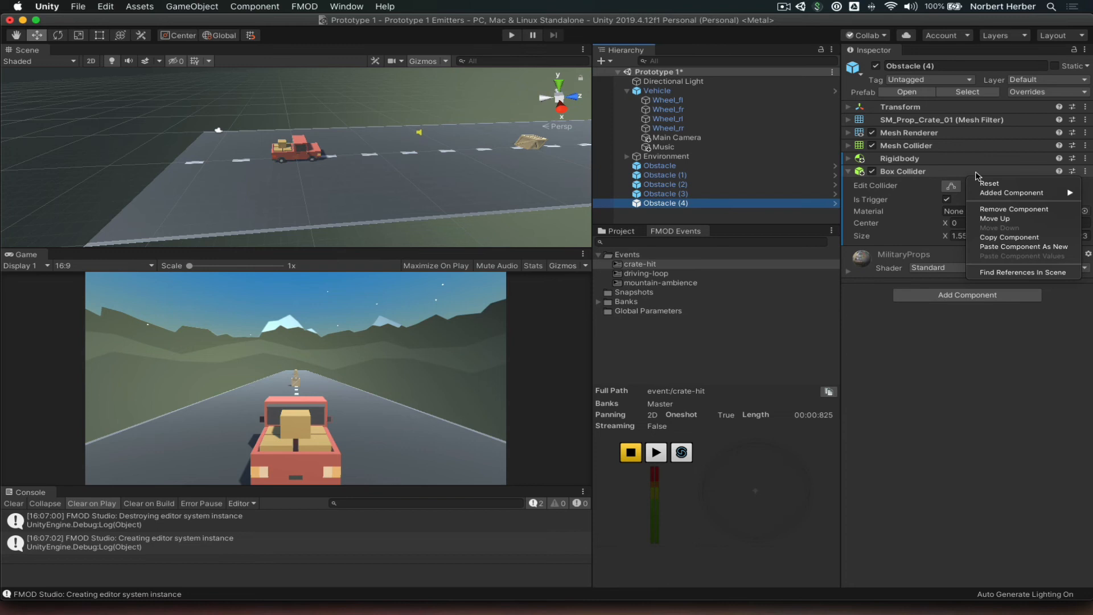
{"action": "left_click", "coordinate": [1003, 247]}
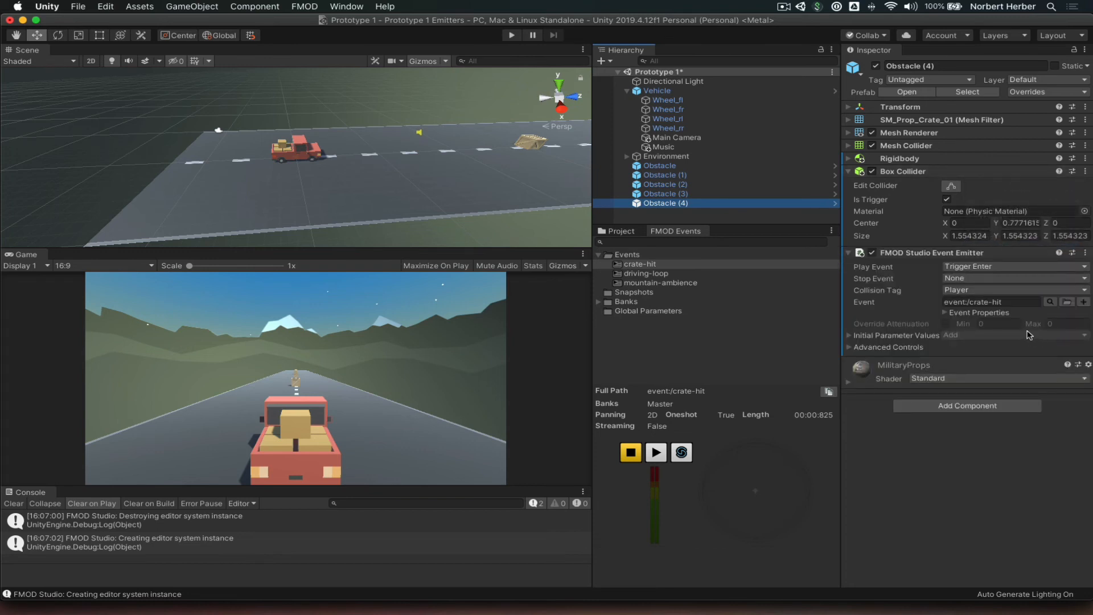
Step: Save the scene, play-test it to hear the crate-hit sounds, and stop play mode
{"action": "key", "text": "super+s"}
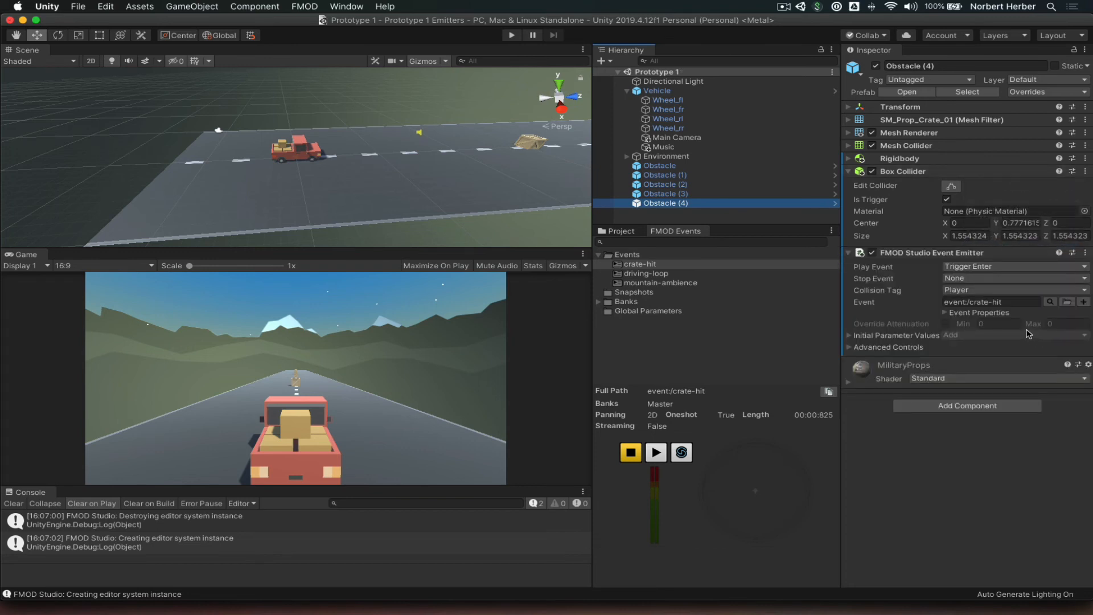
{"action": "left_click", "coordinate": [512, 37]}
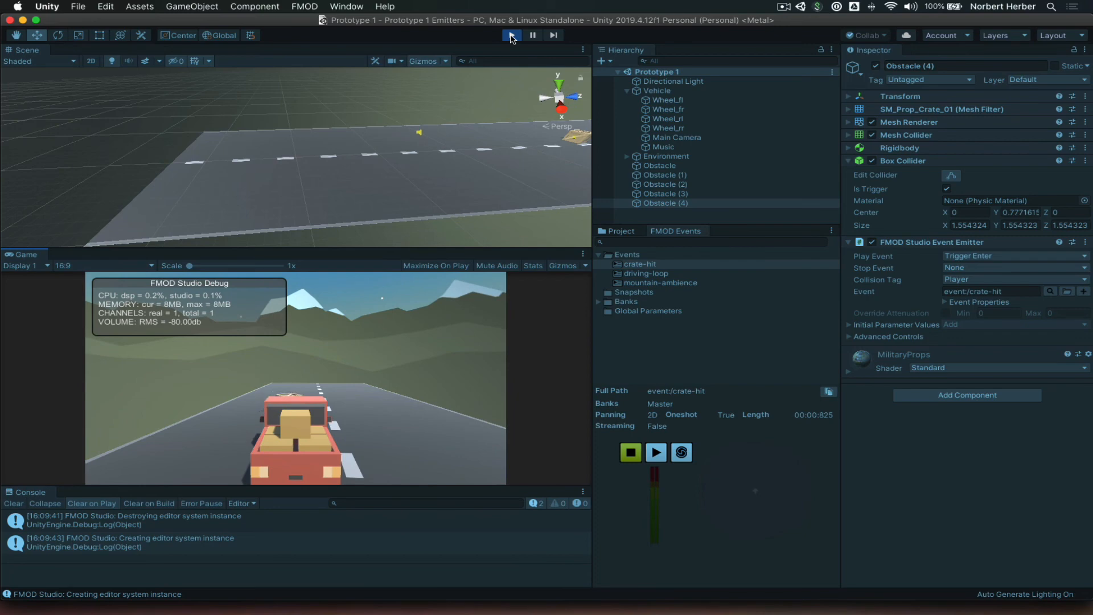
{"action": "left_click", "coordinate": [512, 35]}
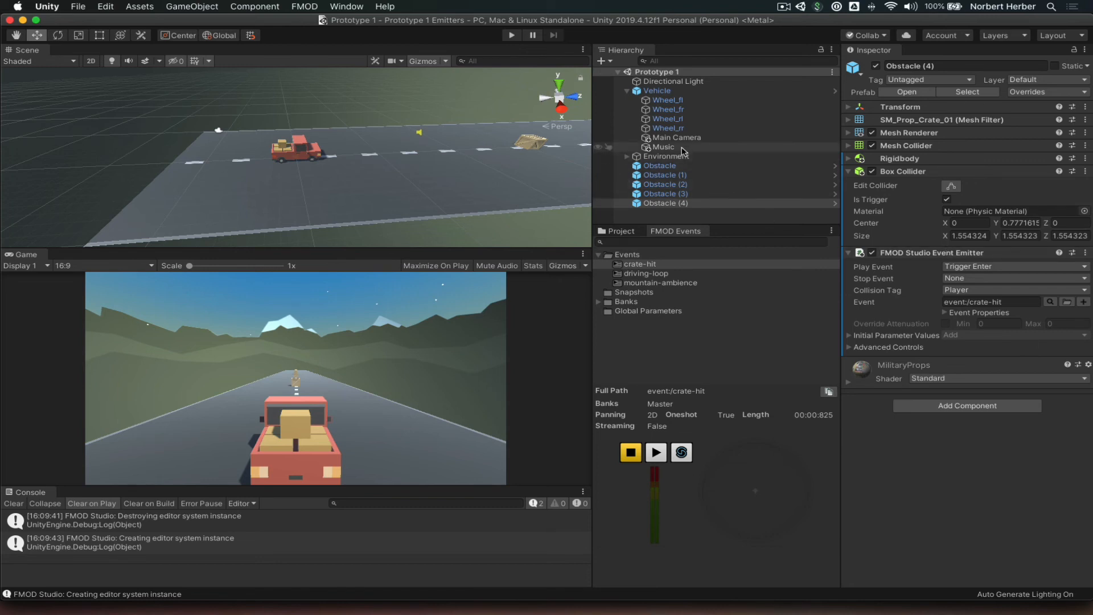
Step: Enable the FMOD Studio Event Emitter on the Music object and play-test the scene with the driving music
{"action": "left_click", "coordinate": [663, 147]}
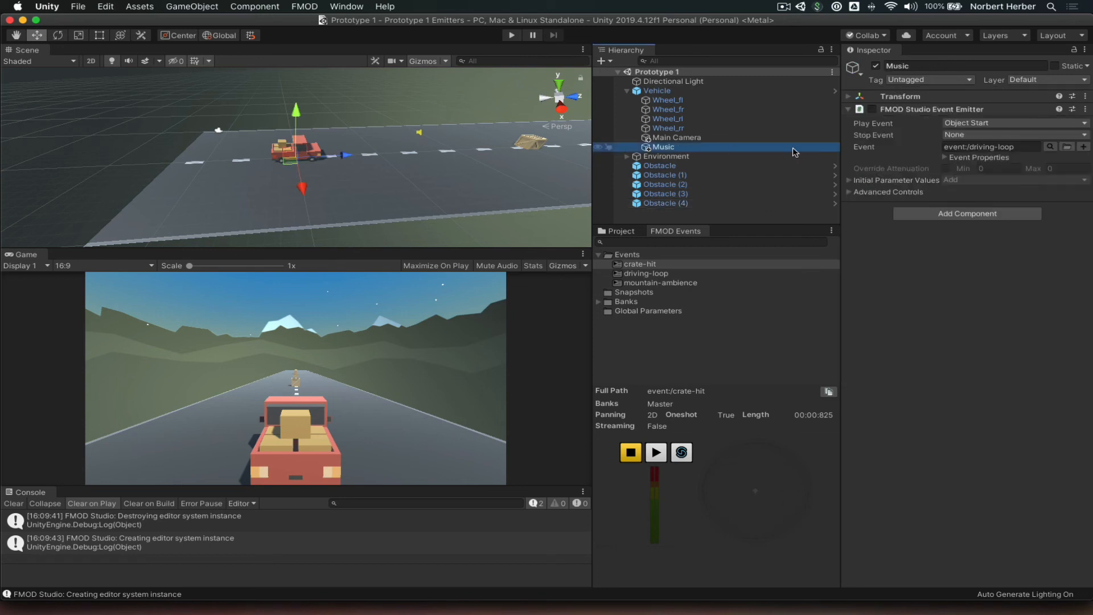
{"action": "left_click", "coordinate": [872, 110]}
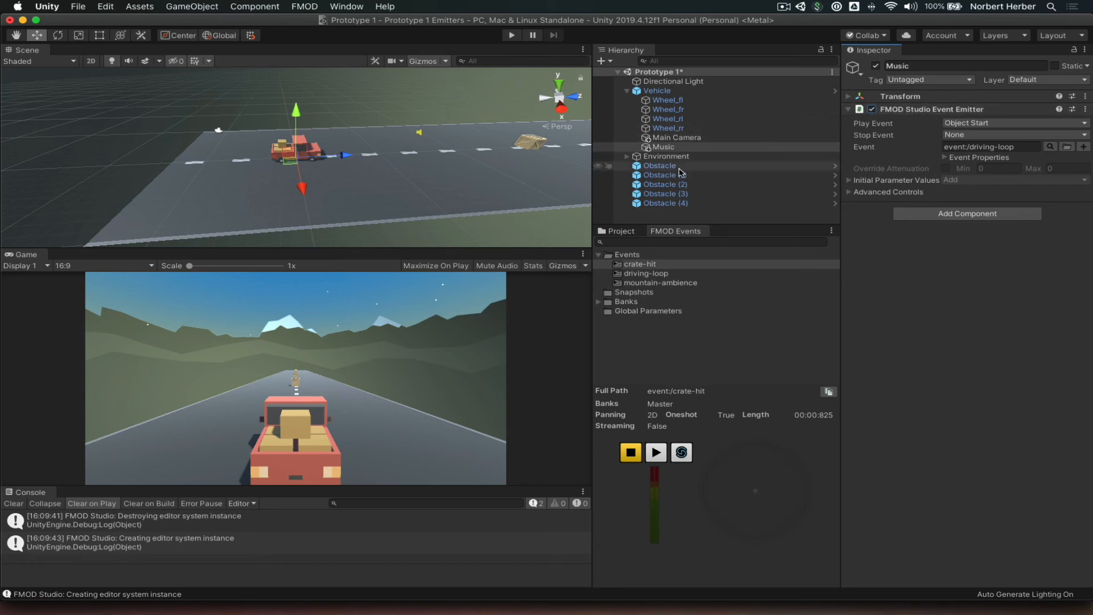
{"action": "left_click", "coordinate": [512, 35]}
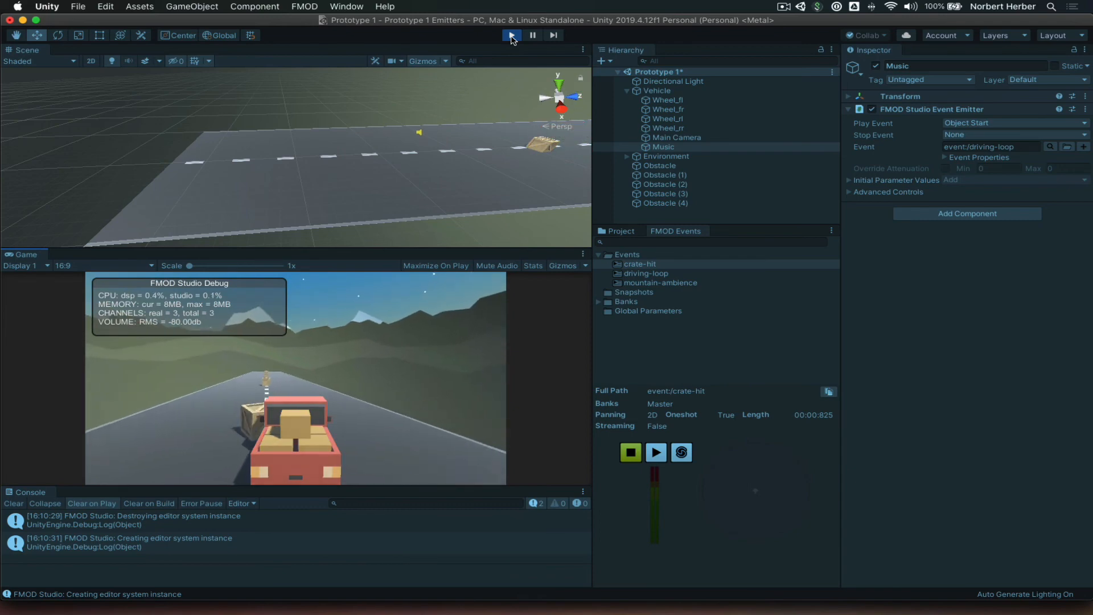
{"action": "left_click", "coordinate": [511, 36]}
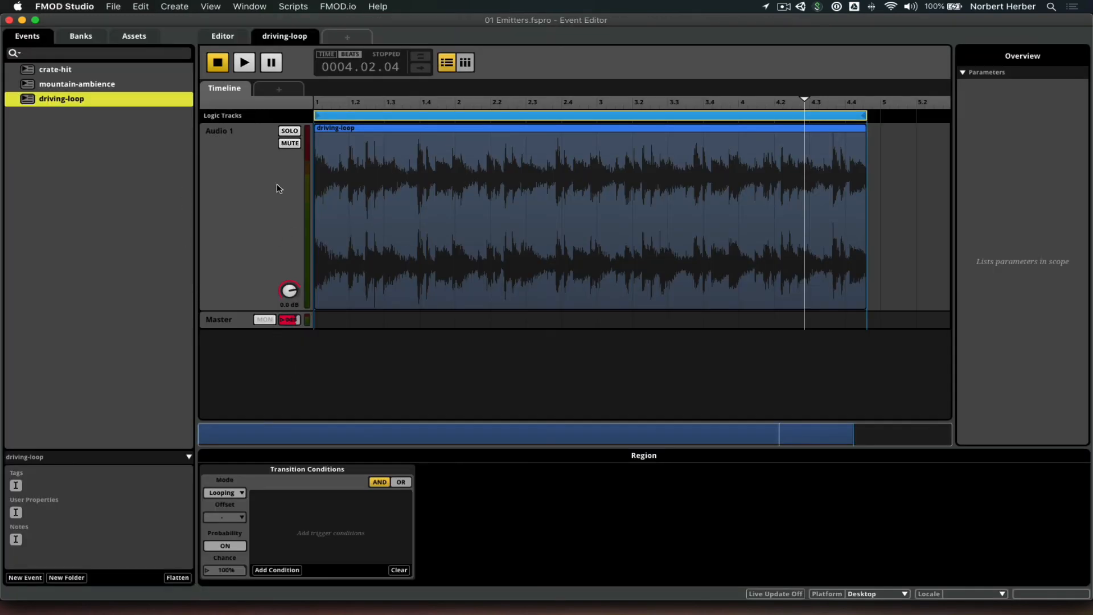
Step: Switch to FMOD Studio, select the Master track of driving-loop, and try to connect Live Update to localhost
{"action": "left_click", "coordinate": [217, 320]}
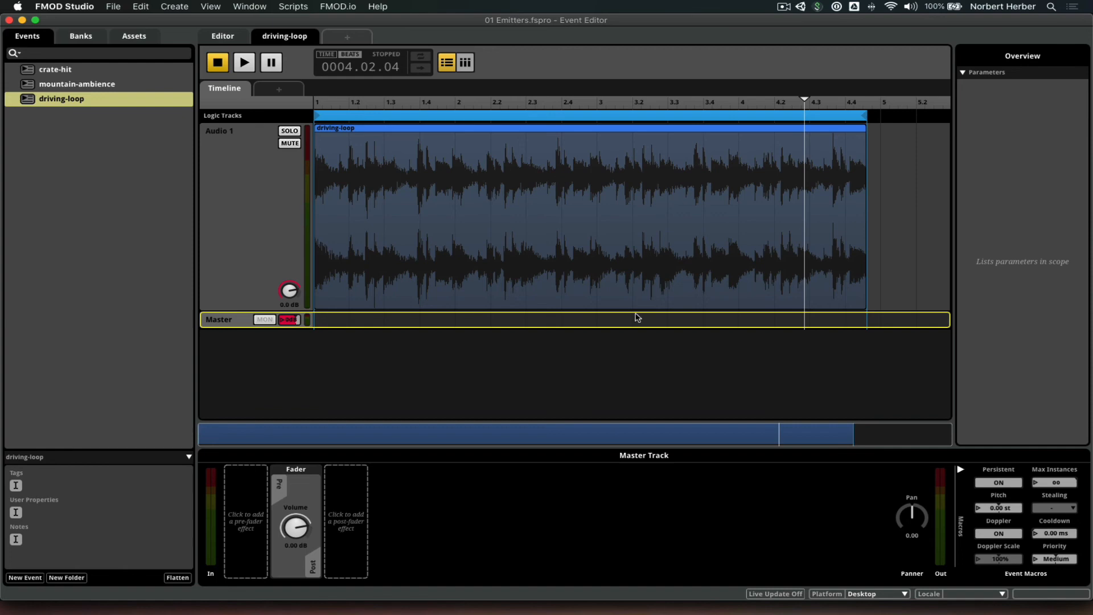
{"action": "left_click", "coordinate": [770, 595]}
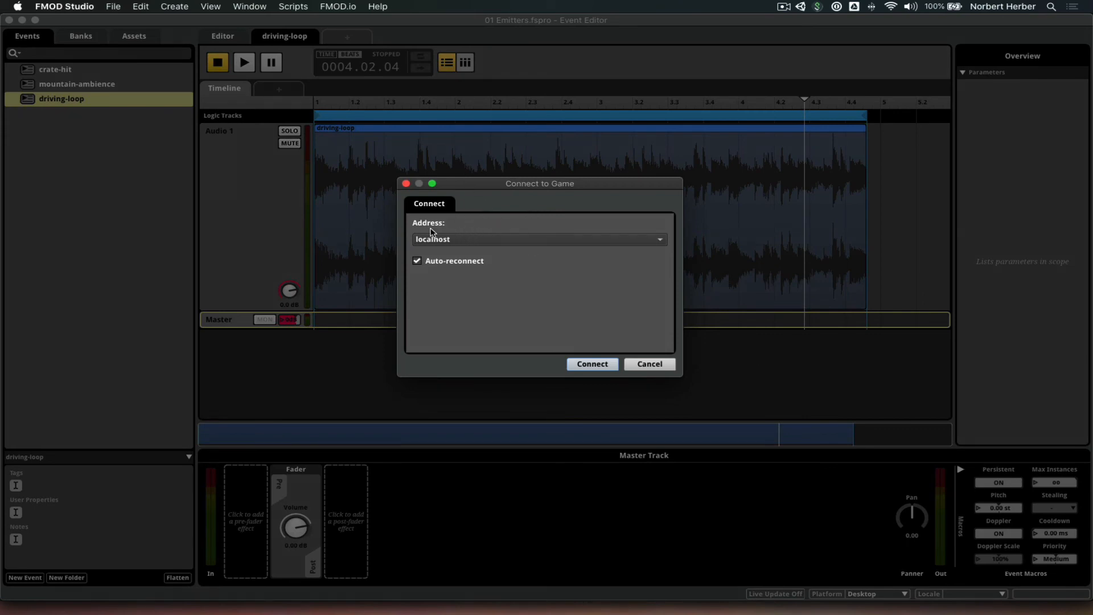
{"action": "left_click", "coordinate": [458, 239]}
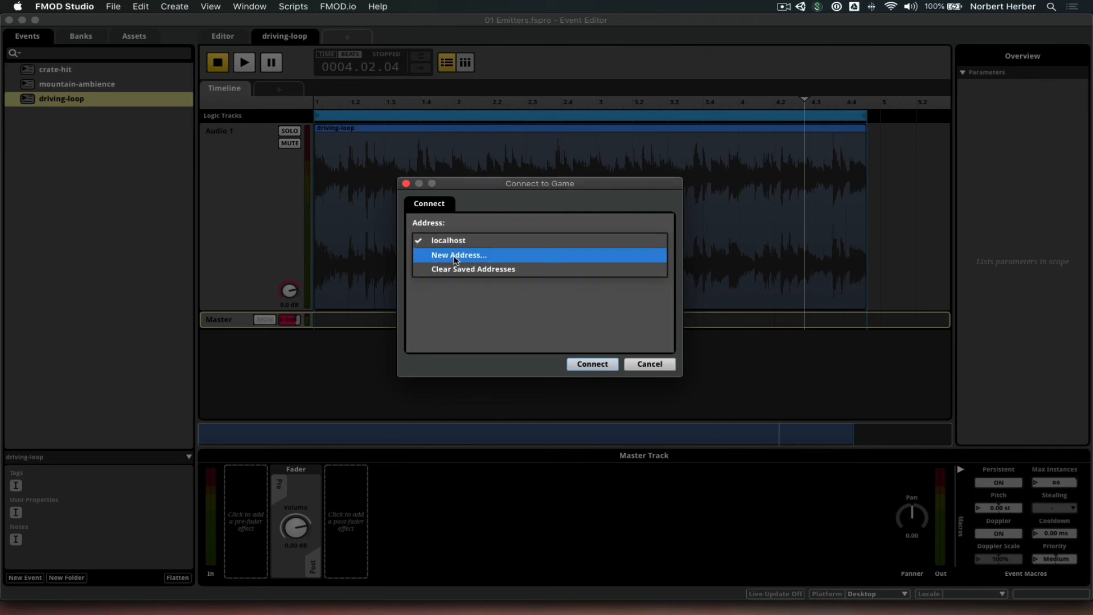
{"action": "left_click", "coordinate": [522, 319]}
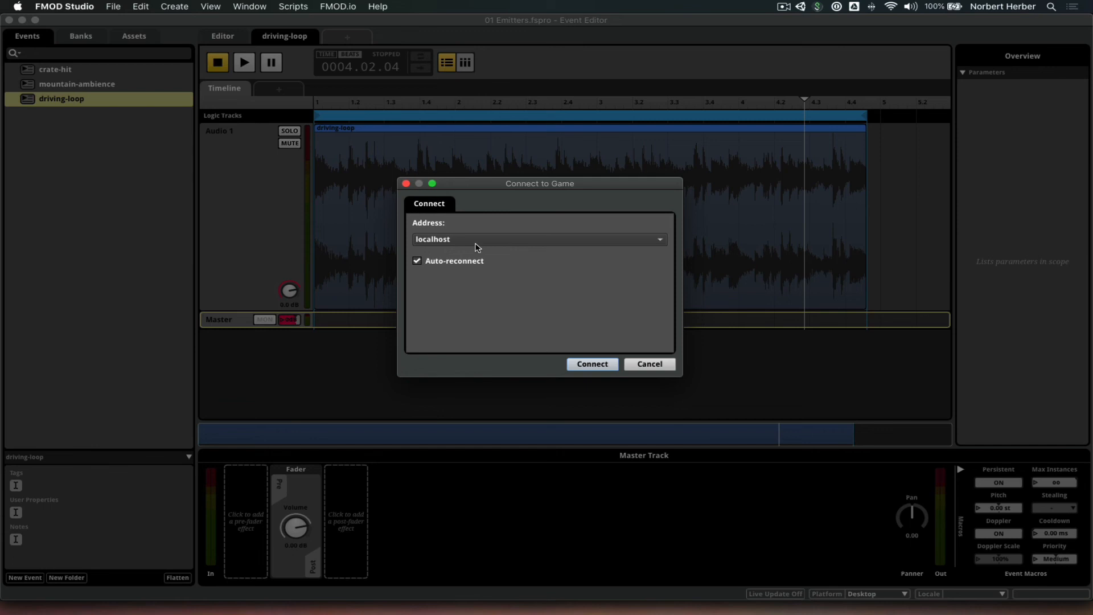
{"action": "left_click", "coordinate": [592, 364]}
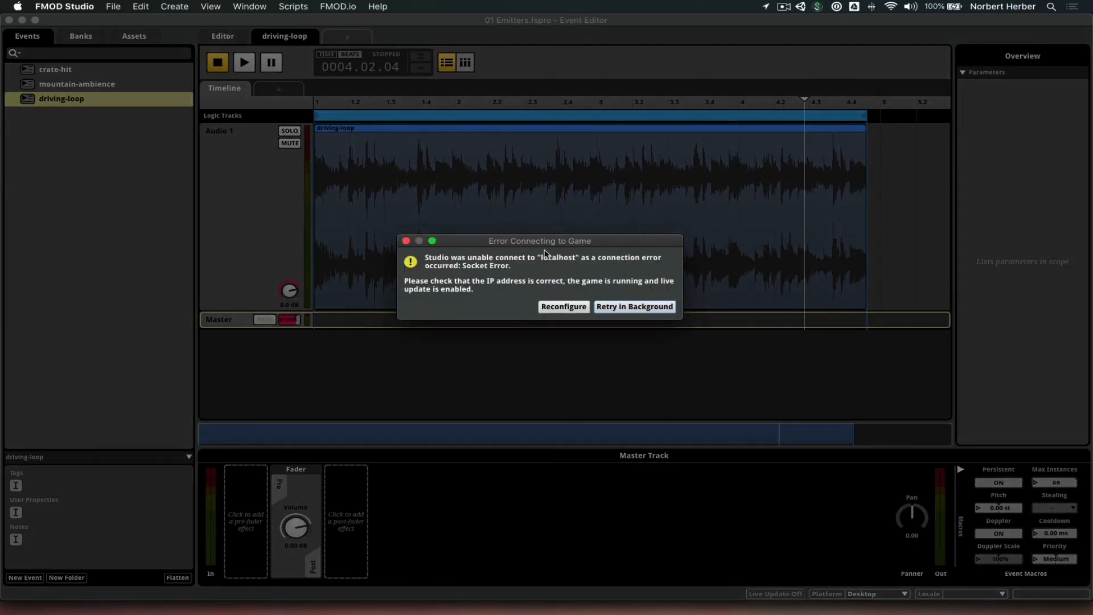
Step: Reconfigure the Live Update connection, run the scene in Unity, and connect FMOD Studio to localhost
{"action": "left_click", "coordinate": [563, 307]}
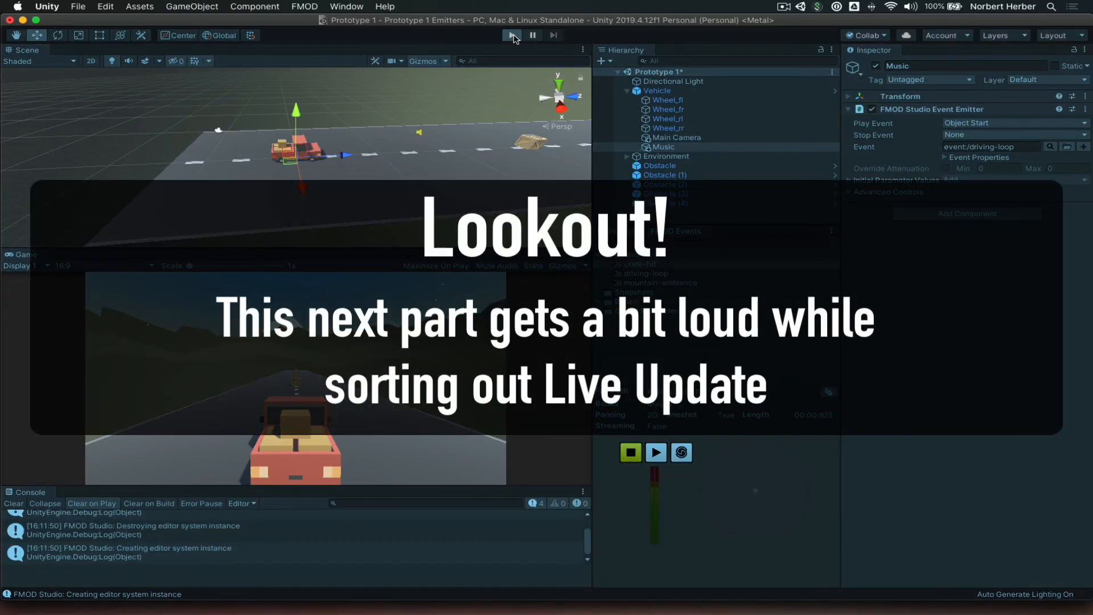
{"action": "left_click", "coordinate": [512, 36]}
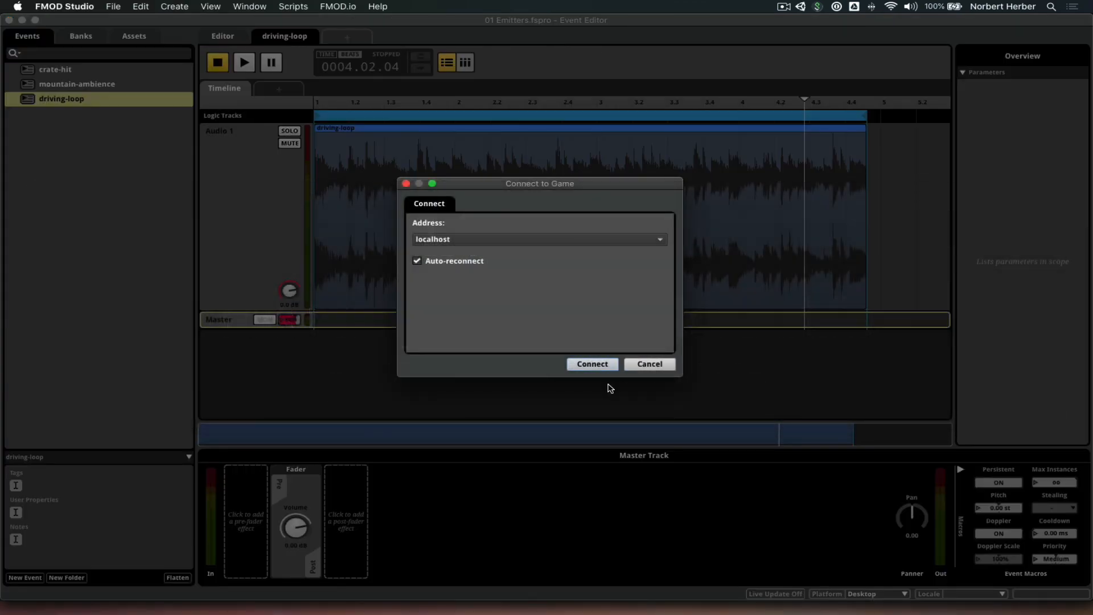
{"action": "left_click", "coordinate": [594, 364]}
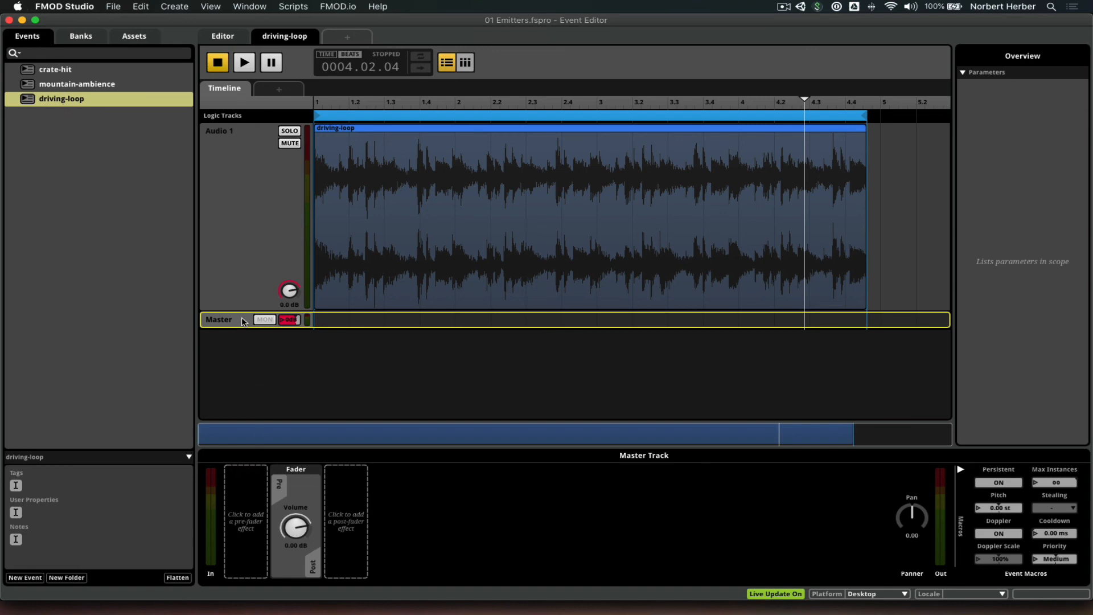
Step: Lower the master volume of driving-loop to about -20.5 dB and of mountain-ambience to about -18.0 dB
{"action": "left_click_drag", "start_coordinate": [242, 328], "coordinate": [246, 402]}
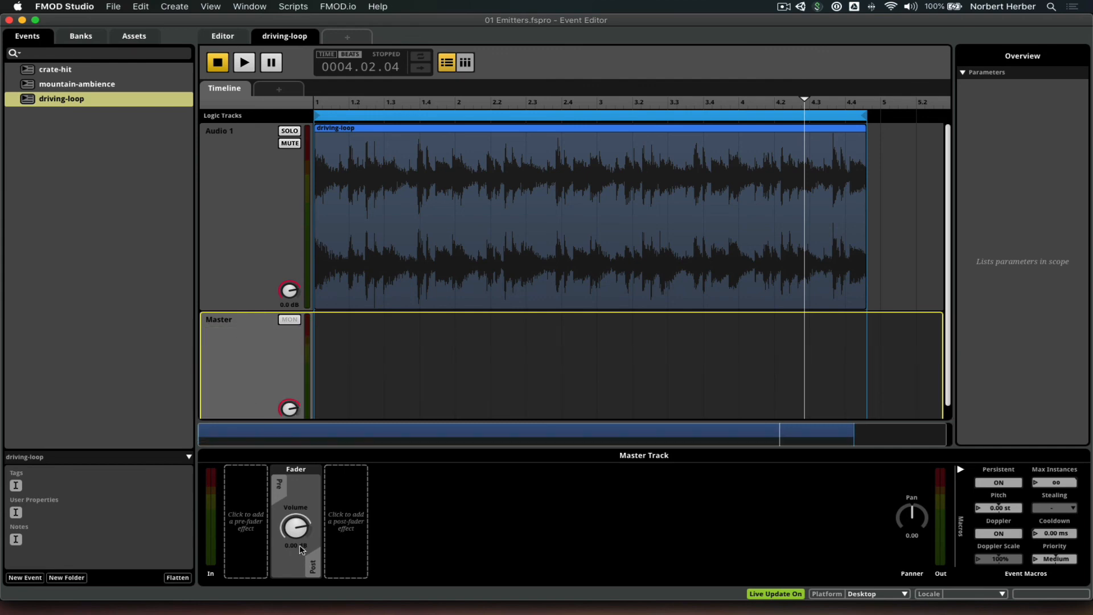
{"action": "left_click_drag", "start_coordinate": [297, 532], "coordinate": [308, 578]}
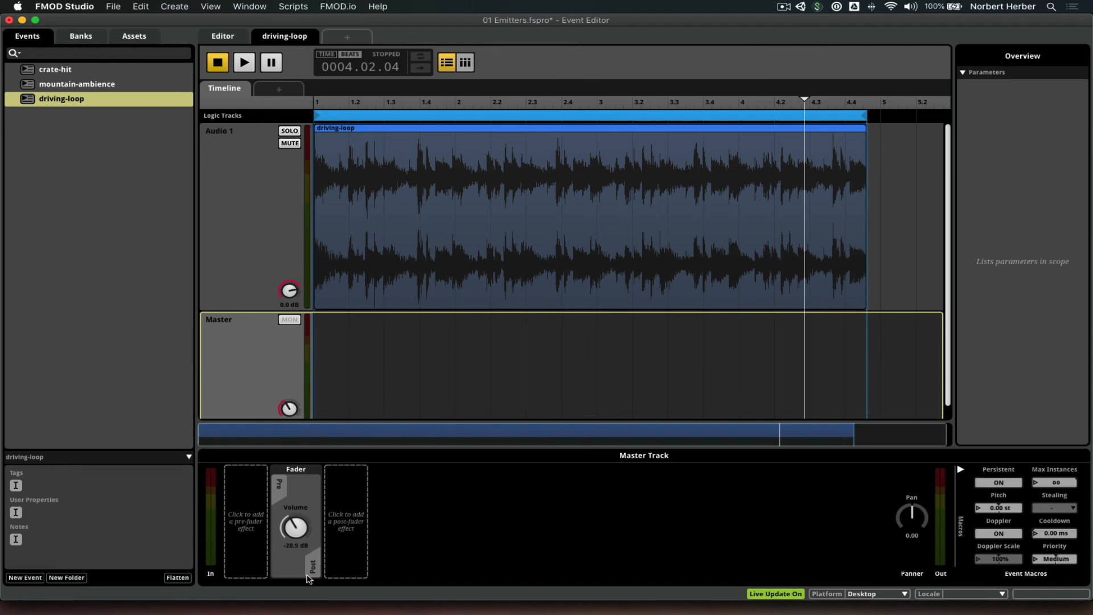
{"action": "left_click", "coordinate": [82, 85]}
{"action": "left_click", "coordinate": [233, 322]}
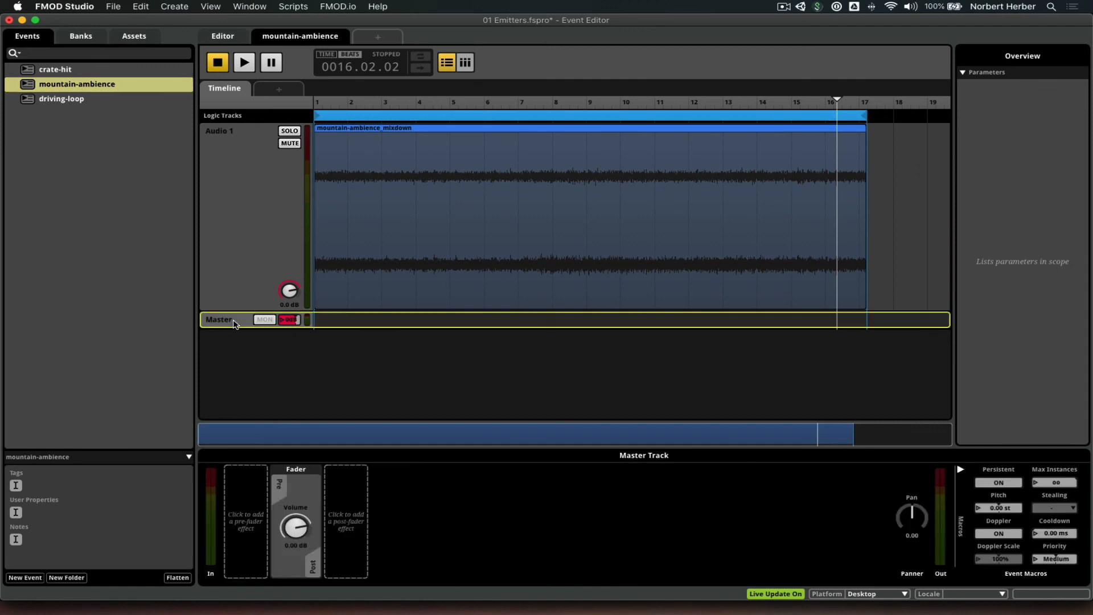
{"action": "left_click_drag", "start_coordinate": [300, 532], "coordinate": [303, 563]}
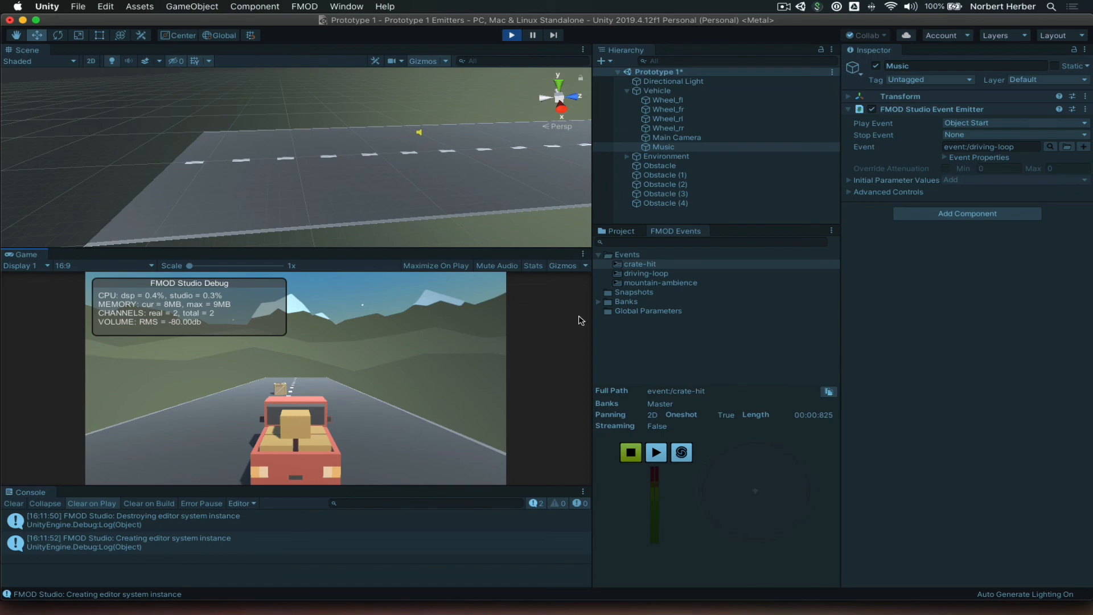
Step: Lower crate-hit's master volume slightly and reduce driving-loop's master volume to about -25.0 dB in FMOD Studio
{"action": "key", "text": "super+Tab"}
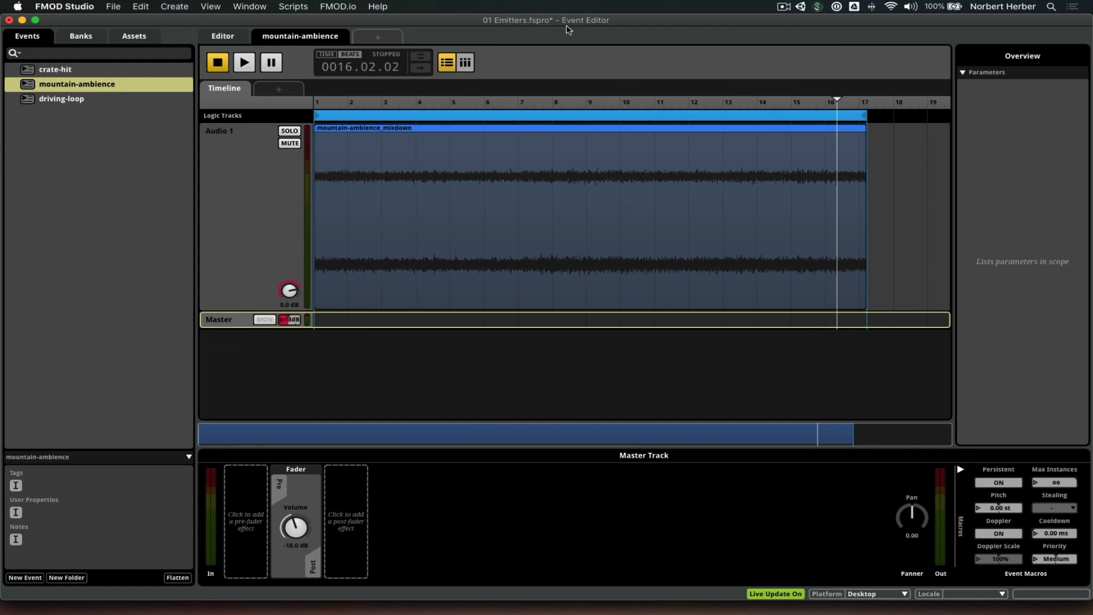
{"action": "left_click", "coordinate": [42, 70]}
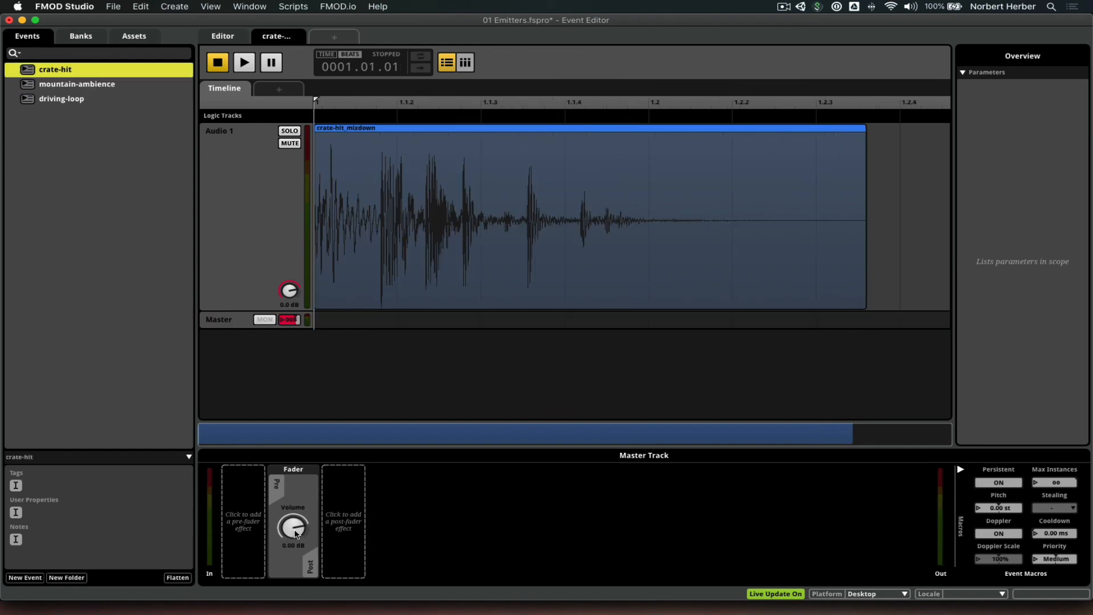
{"action": "left_click_drag", "start_coordinate": [286, 526], "coordinate": [287, 534]}
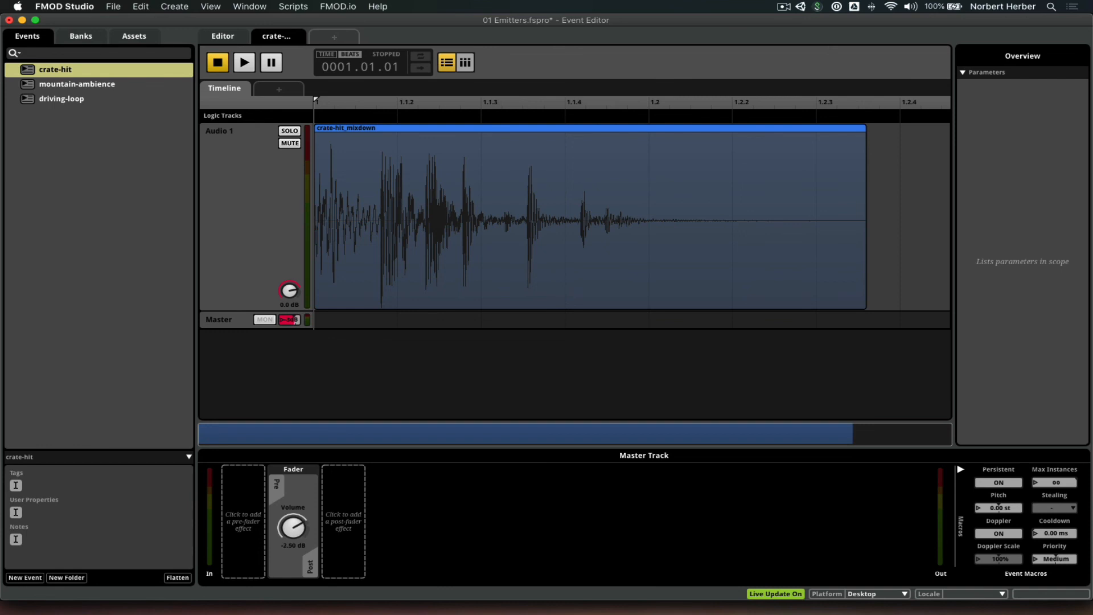
{"action": "left_click", "coordinate": [67, 100]}
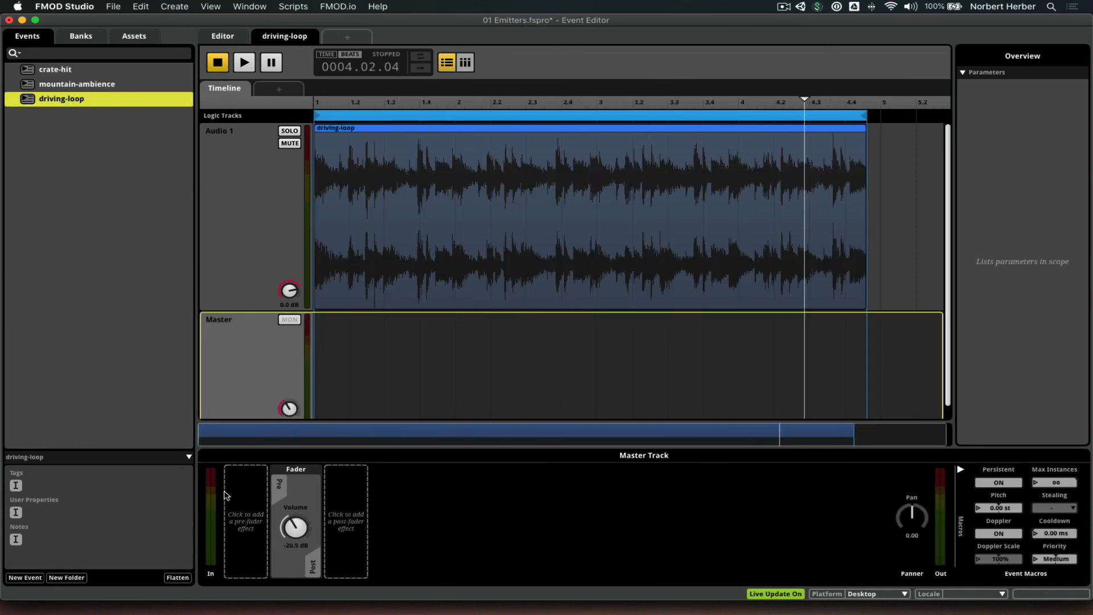
{"action": "left_click_drag", "start_coordinate": [288, 535], "coordinate": [287, 541]}
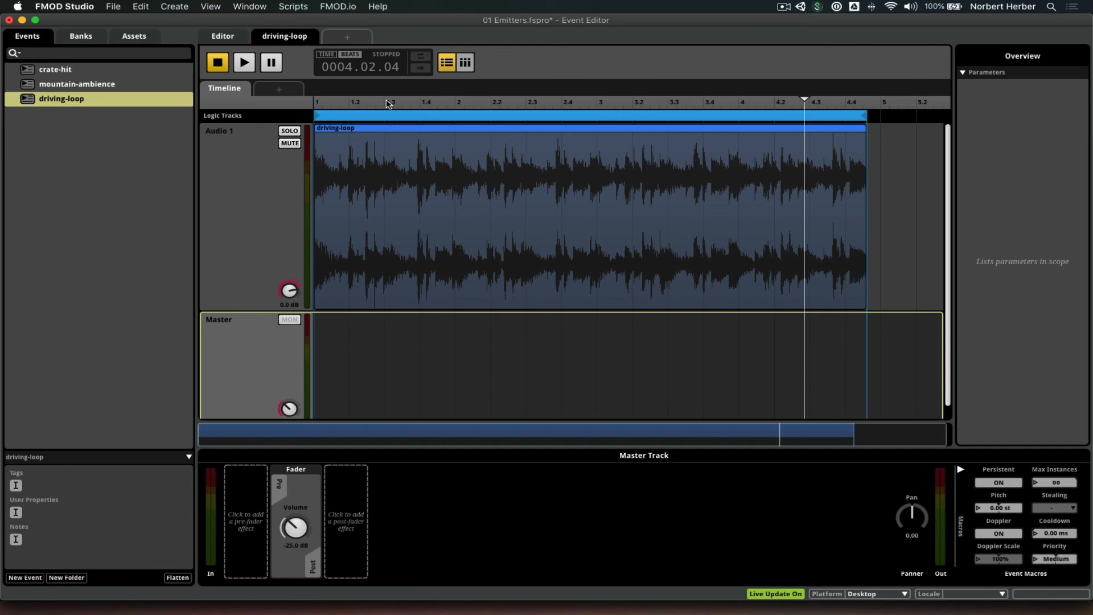
Step: Switch to Unity, listen to the adjusted mix in the running scene, and stop play mode
{"action": "key", "text": "super+Tab"}
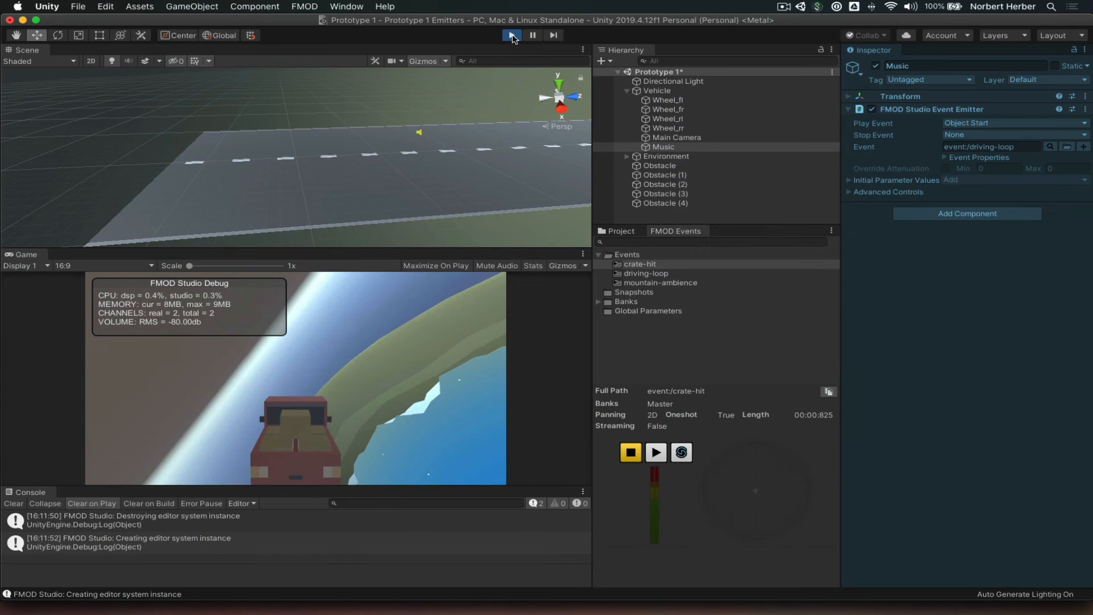
{"action": "left_click", "coordinate": [512, 35]}
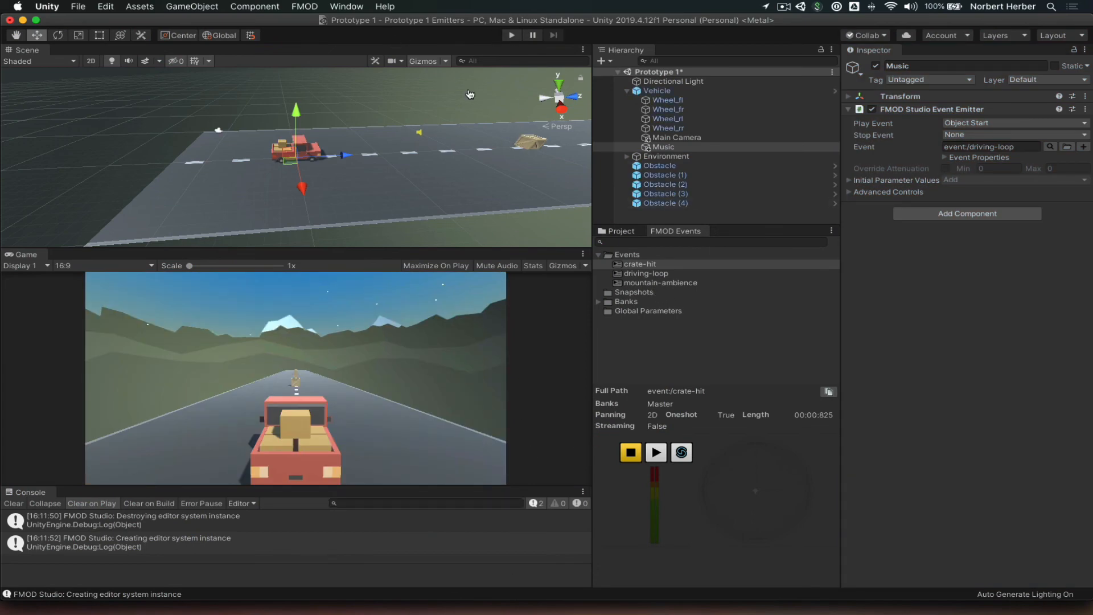
Step: Return to FMOD Studio and review the master volumes of driving-loop, mountain-ambience and crate-hit
{"action": "key", "text": "super+Tab"}
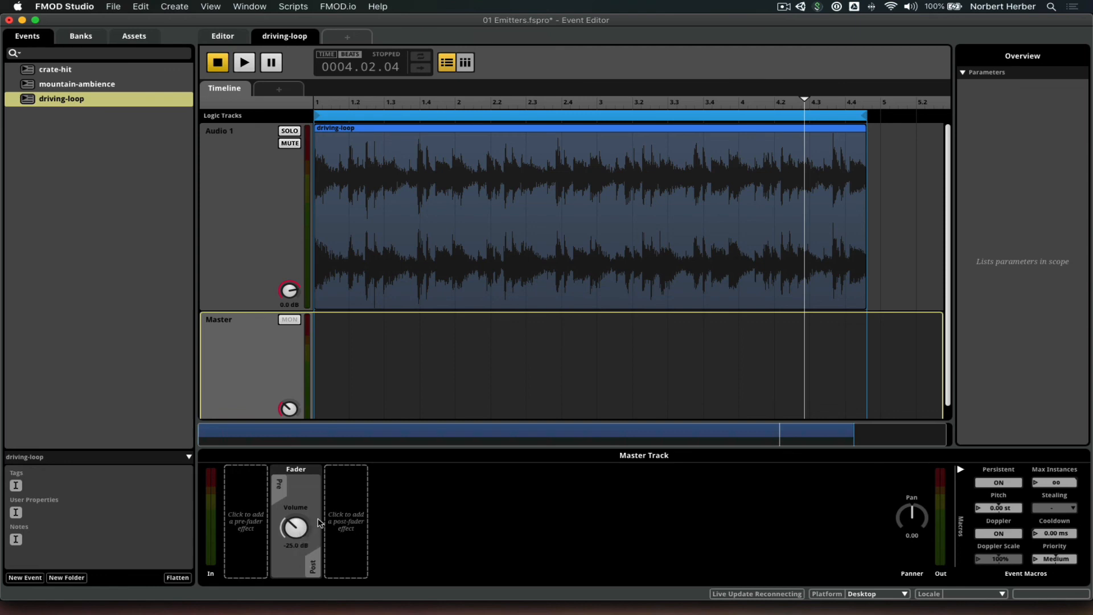
{"action": "left_click", "coordinate": [91, 84]}
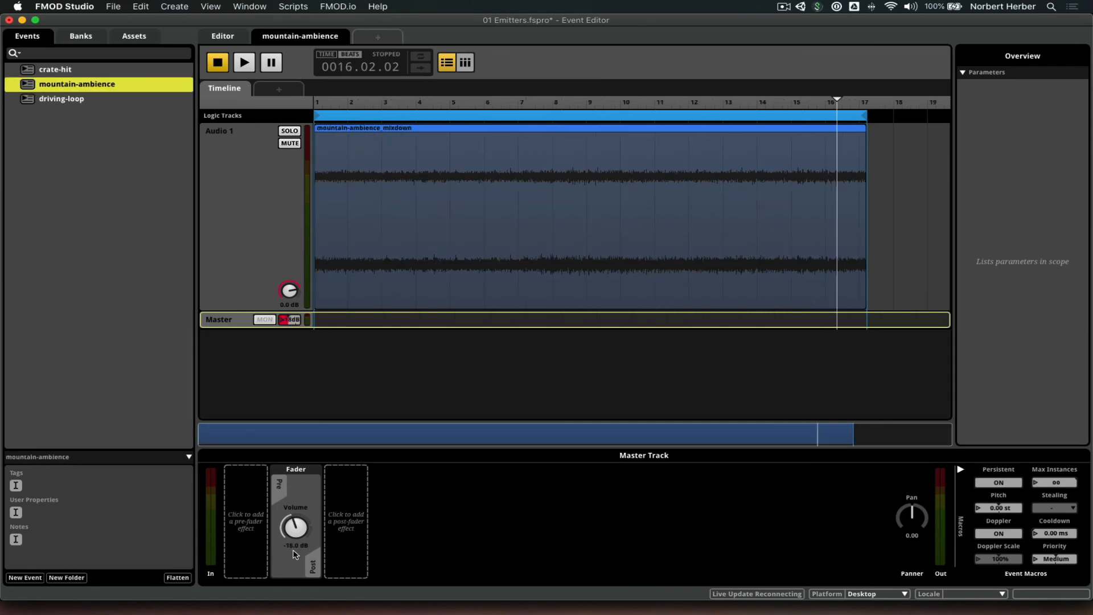
{"action": "left_click", "coordinate": [60, 71]}
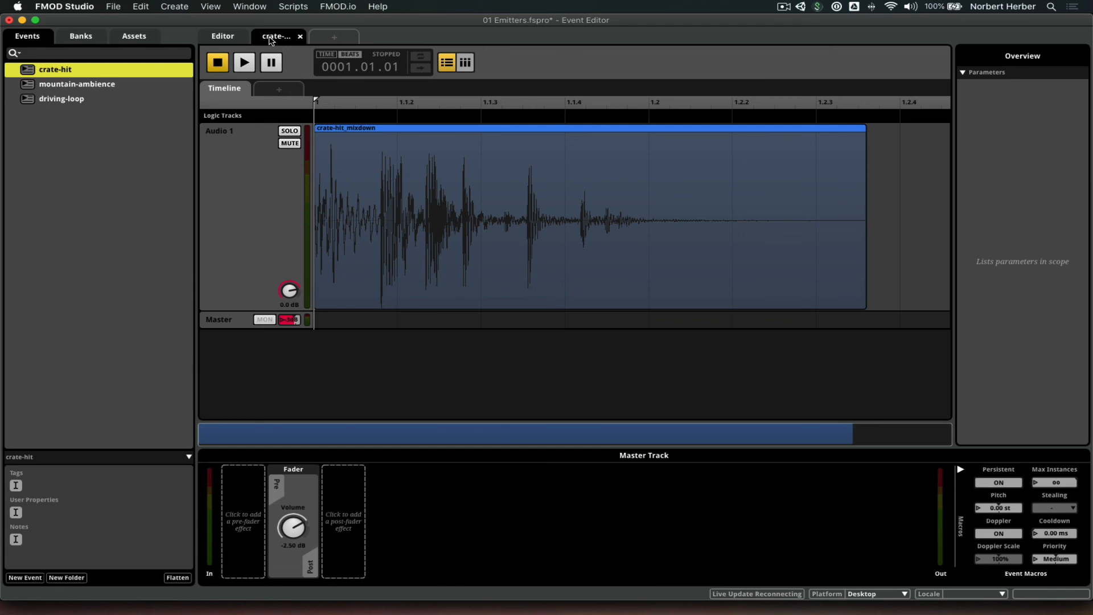
Step: Save the FMOD project and build its banks
{"action": "left_click", "coordinate": [117, 7]}
{"action": "left_click", "coordinate": [122, 75]}
{"action": "left_click", "coordinate": [111, 7]}
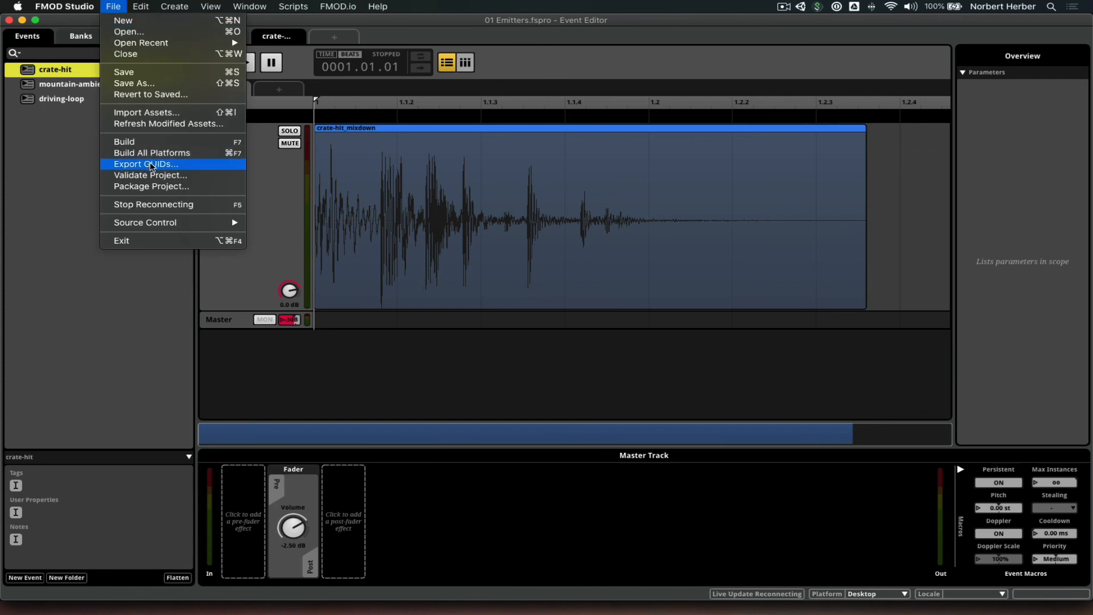
{"action": "left_click", "coordinate": [152, 141]}
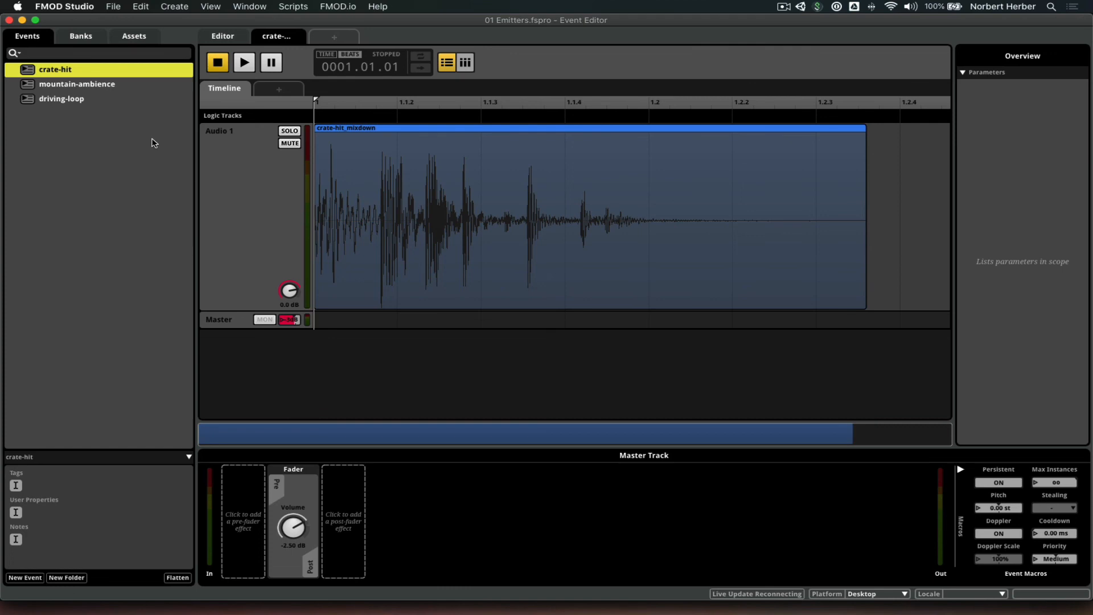
Step: Switch to Unity, run the scene to listen to the mix, and check the Live Update connection in FMOD Studio
{"action": "key", "text": "super+Tab"}
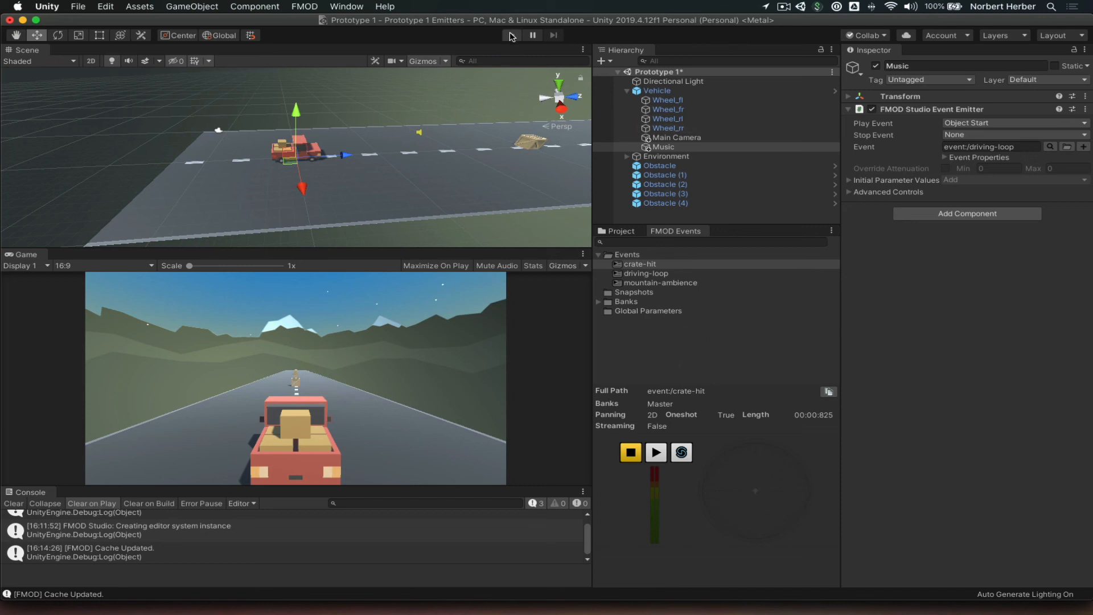
{"action": "left_click", "coordinate": [512, 35]}
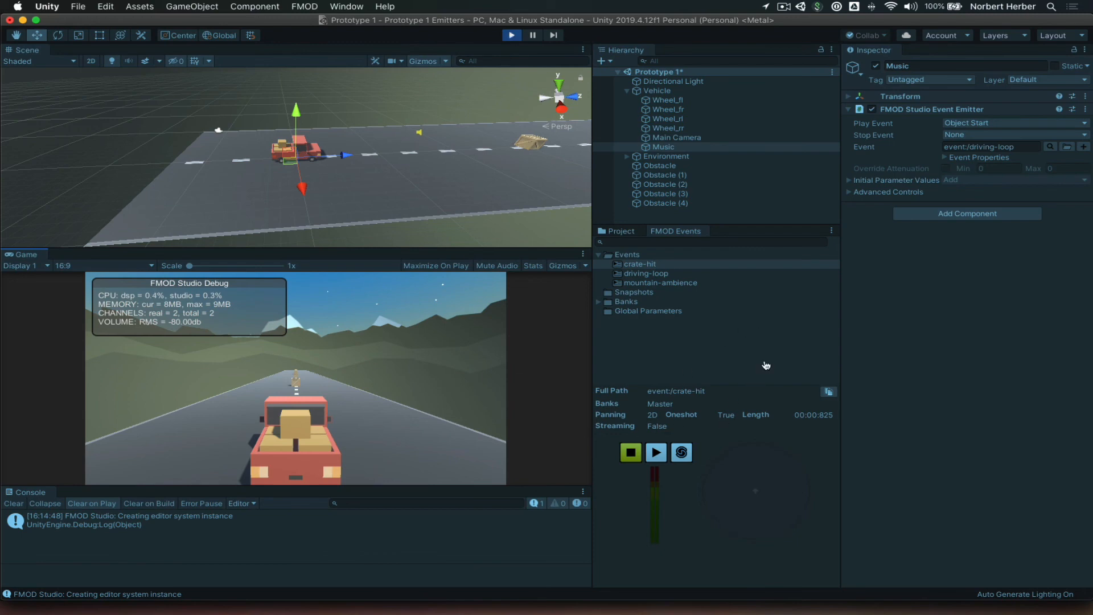
{"action": "key", "text": "super+Tab"}
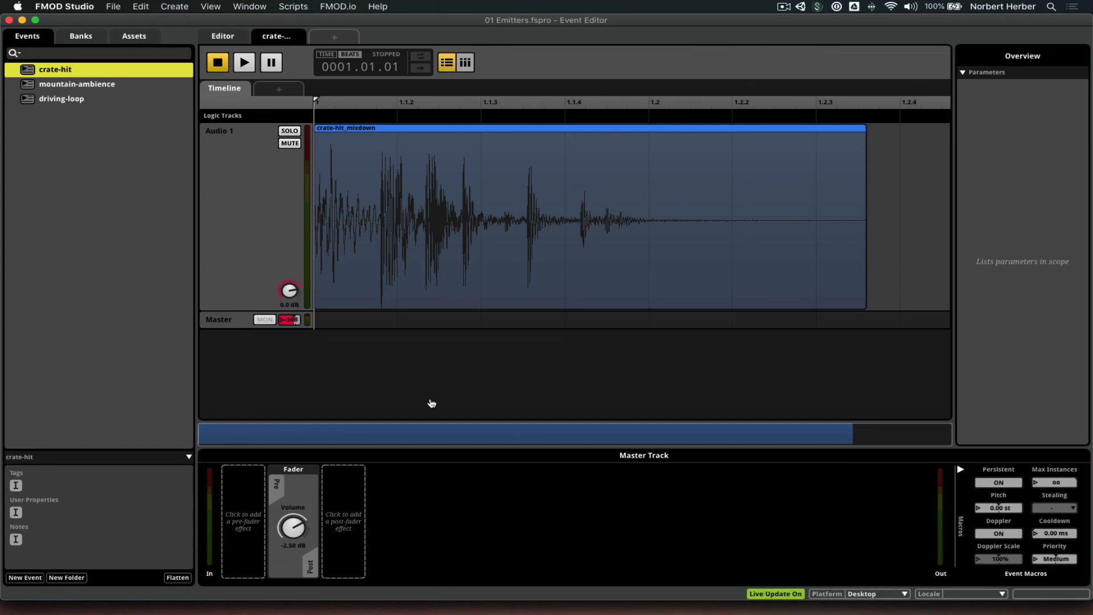
{"action": "key", "text": "super+Tab"}
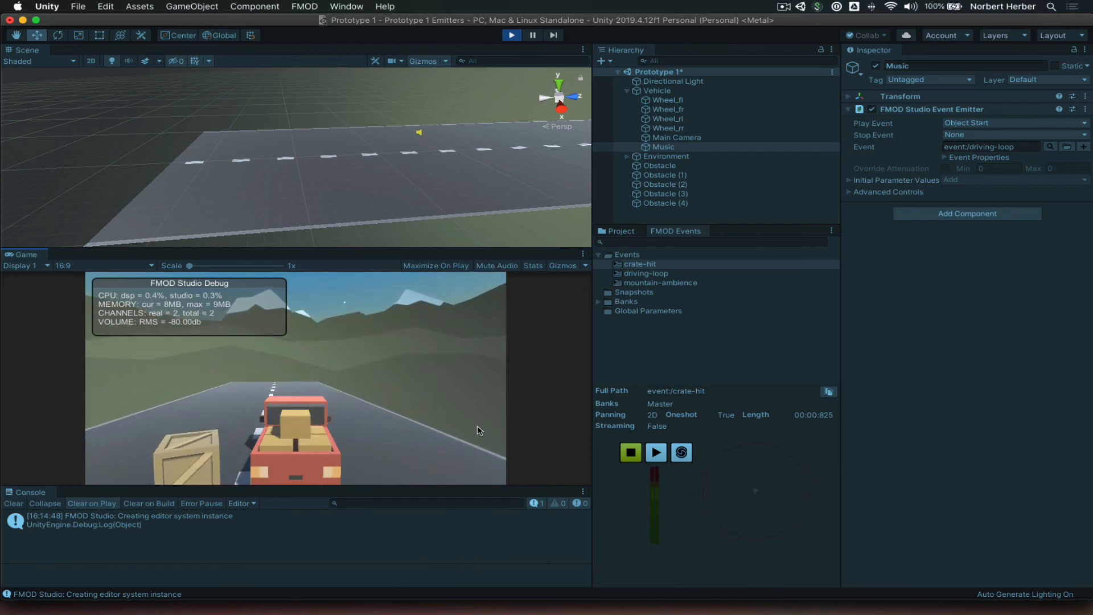
Step: Return to FMOD Studio and lower driving-loop's master volume to about -27.5 dB
{"action": "key", "text": "super+Tab"}
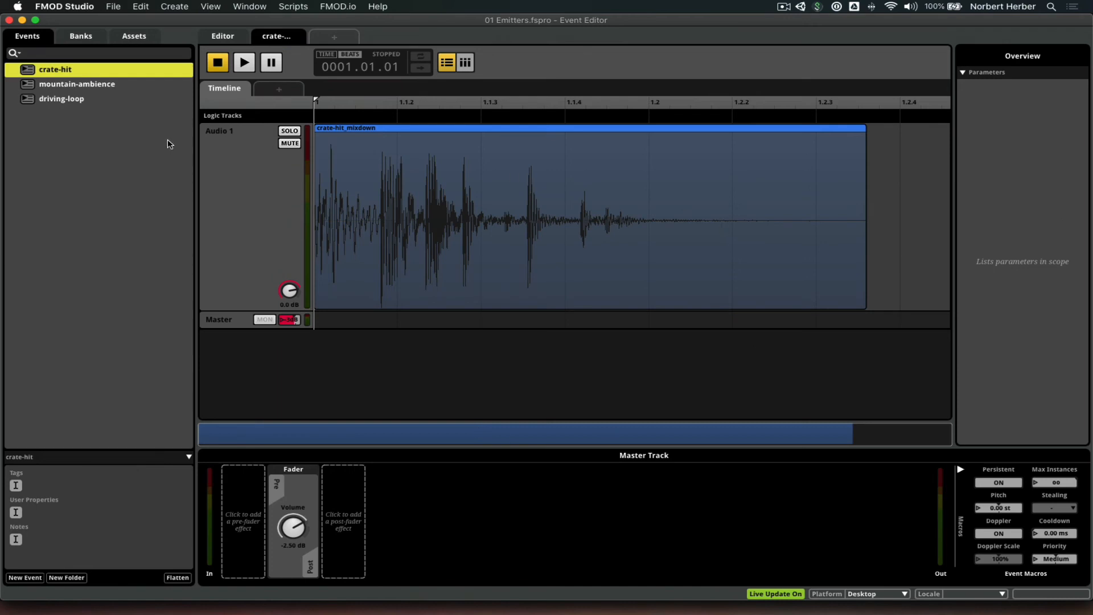
{"action": "left_click", "coordinate": [55, 98]}
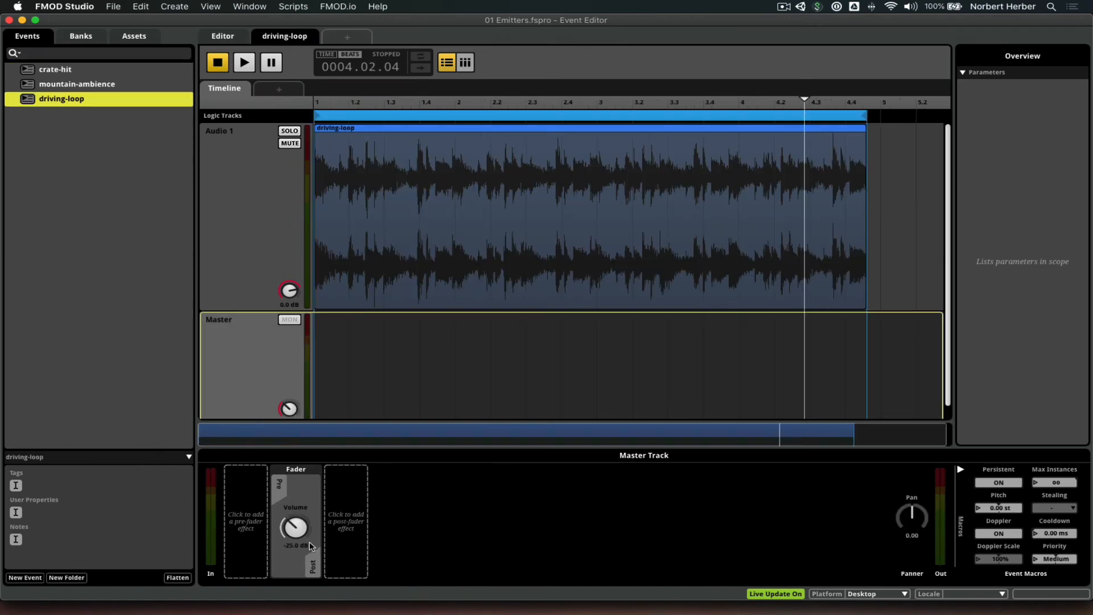
{"action": "left_click_drag", "start_coordinate": [302, 538], "coordinate": [301, 580]}
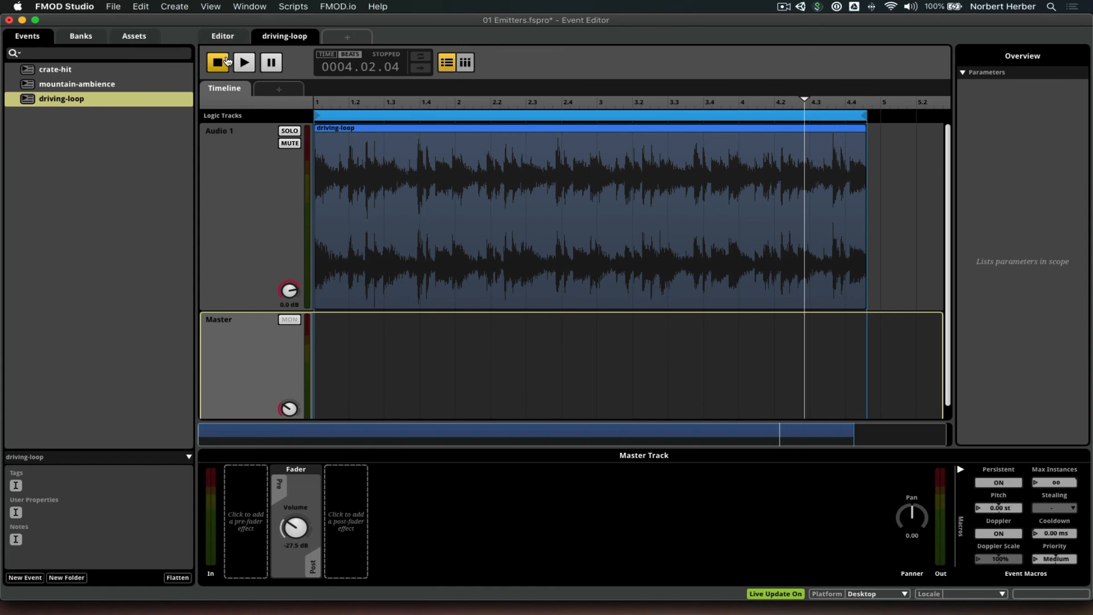
Step: Set driving-loop's master volume to -25 dB
{"action": "left_click", "coordinate": [298, 551]}
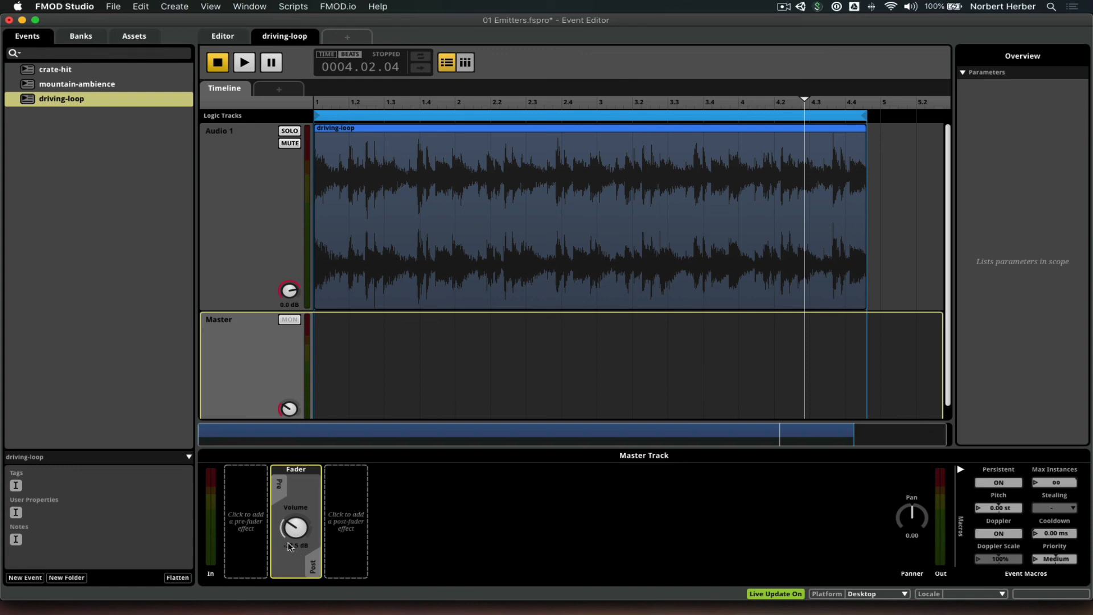
{"action": "left_click", "coordinate": [296, 545]}
{"action": "type", "text": "-25"}
{"action": "key", "text": "Return"}
Step: Save the project with the corrected driving-loop volume and rebuild the banks
{"action": "key", "text": "super+s"}
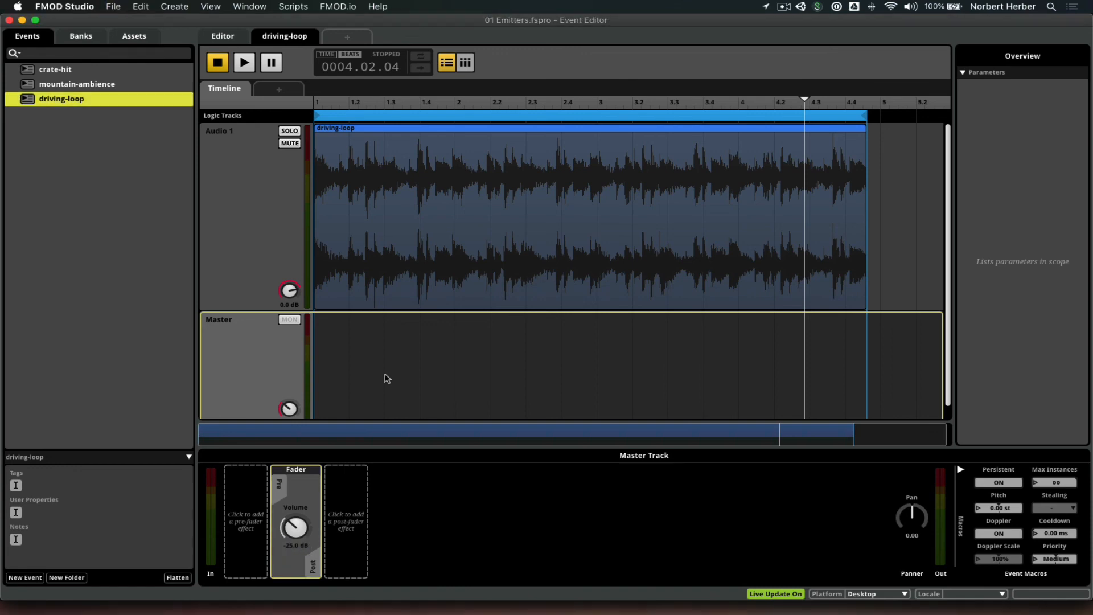
{"action": "left_click", "coordinate": [113, 7]}
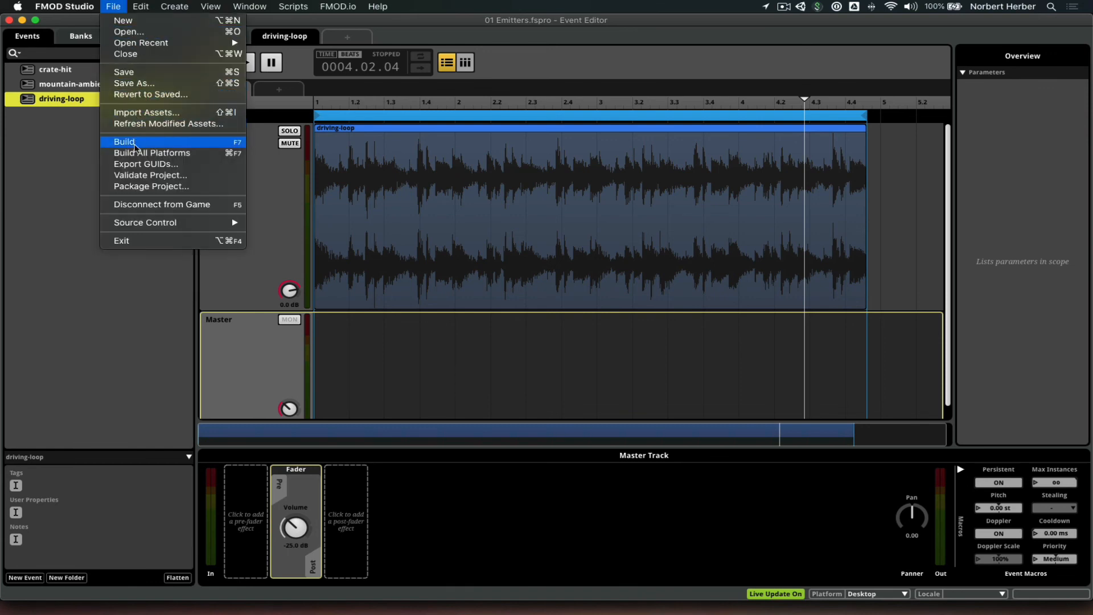
{"action": "left_click", "coordinate": [135, 145]}
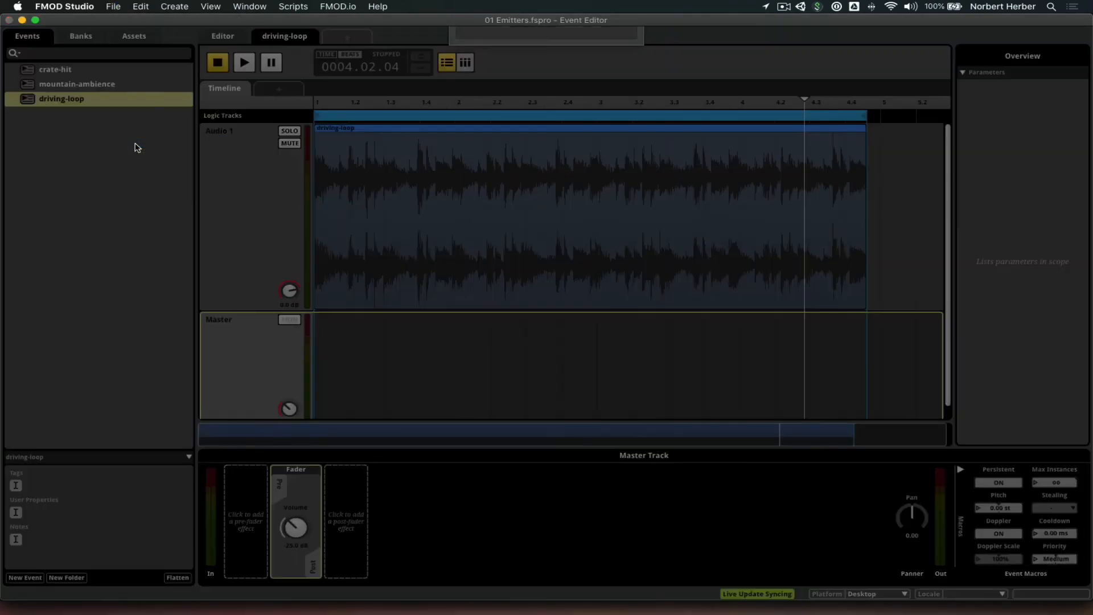
Step: Switch to Unity, stop play mode, and examine the error entries and their details in the console
{"action": "key", "text": "super+Tab"}
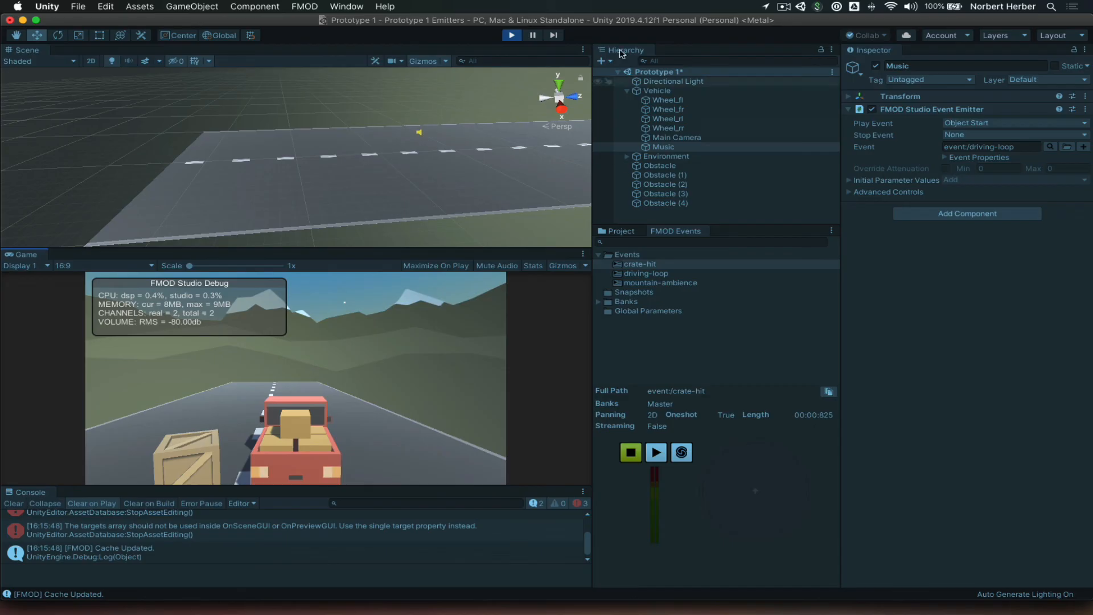
{"action": "left_click", "coordinate": [512, 35]}
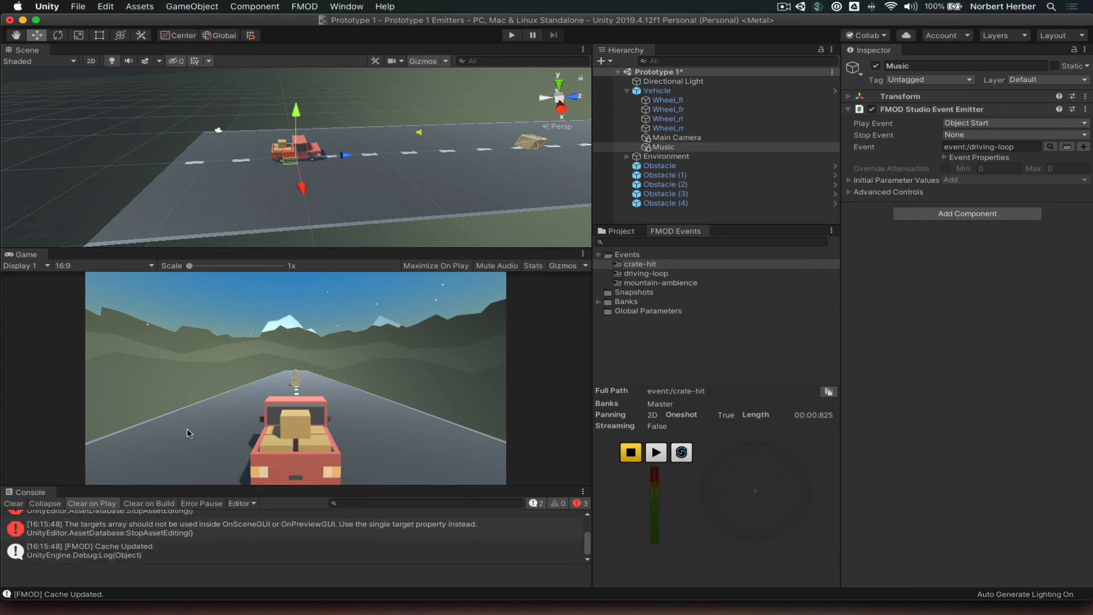
{"action": "left_click", "coordinate": [104, 531]}
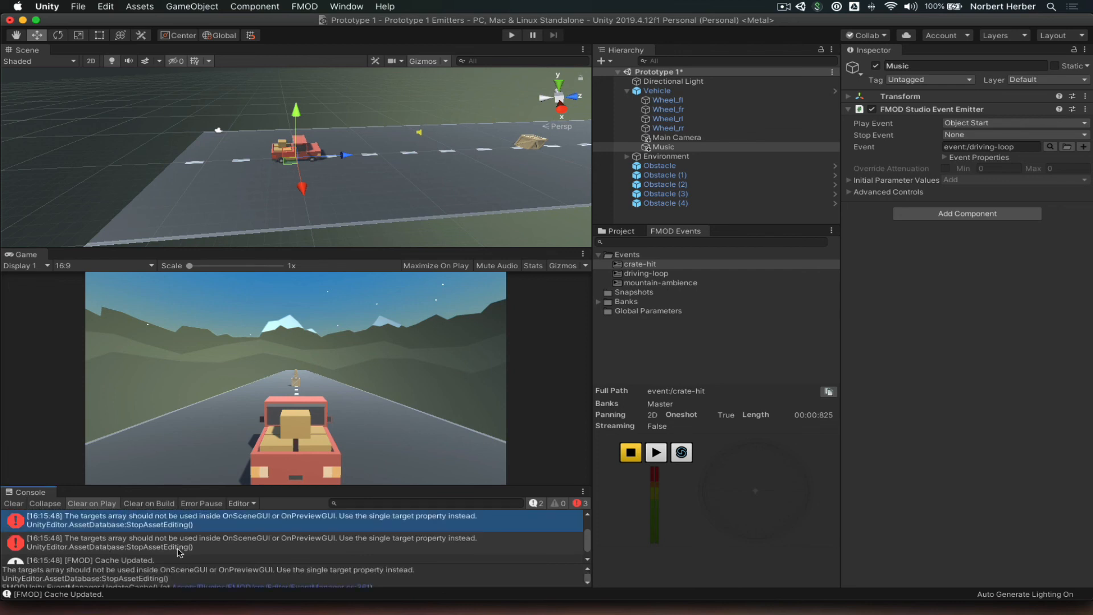
{"action": "scroll", "coordinate": [179, 551], "scroll_direction": "down", "scroll_amount": 2}
{"action": "scroll", "coordinate": [142, 572], "scroll_direction": "down", "scroll_amount": 3}
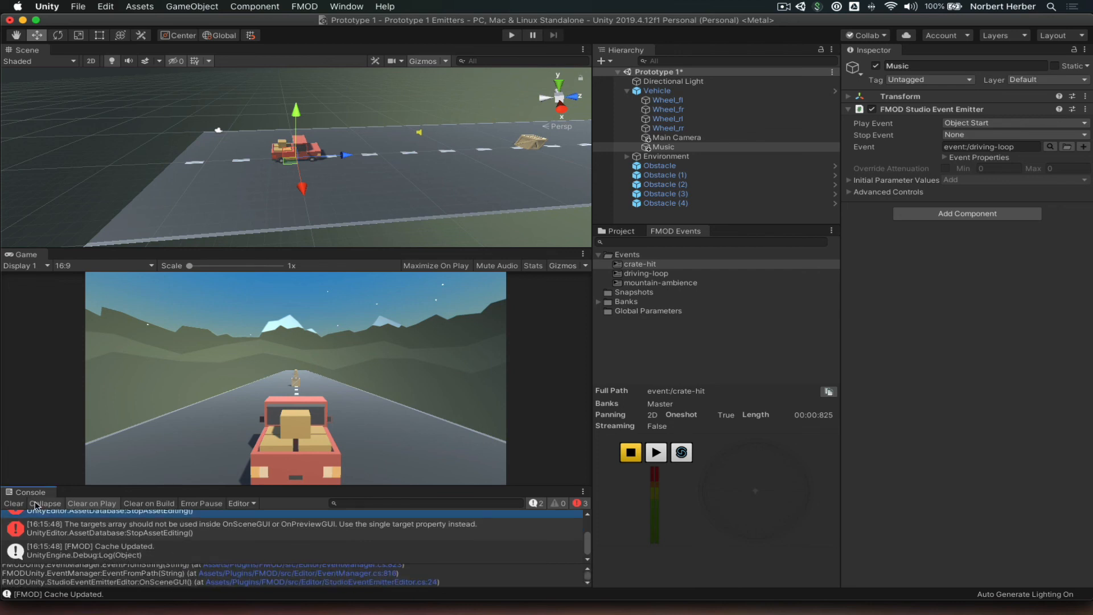
Step: Run the scene once more to recheck the console and the mix, and stop play mode
{"action": "left_click", "coordinate": [509, 36]}
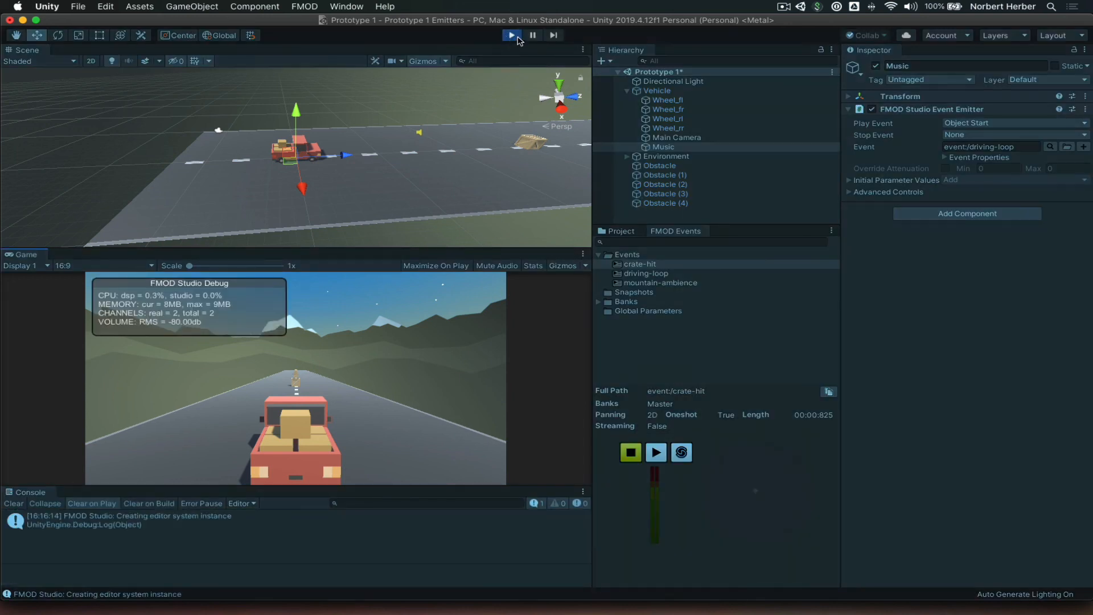
{"action": "left_click", "coordinate": [512, 36]}
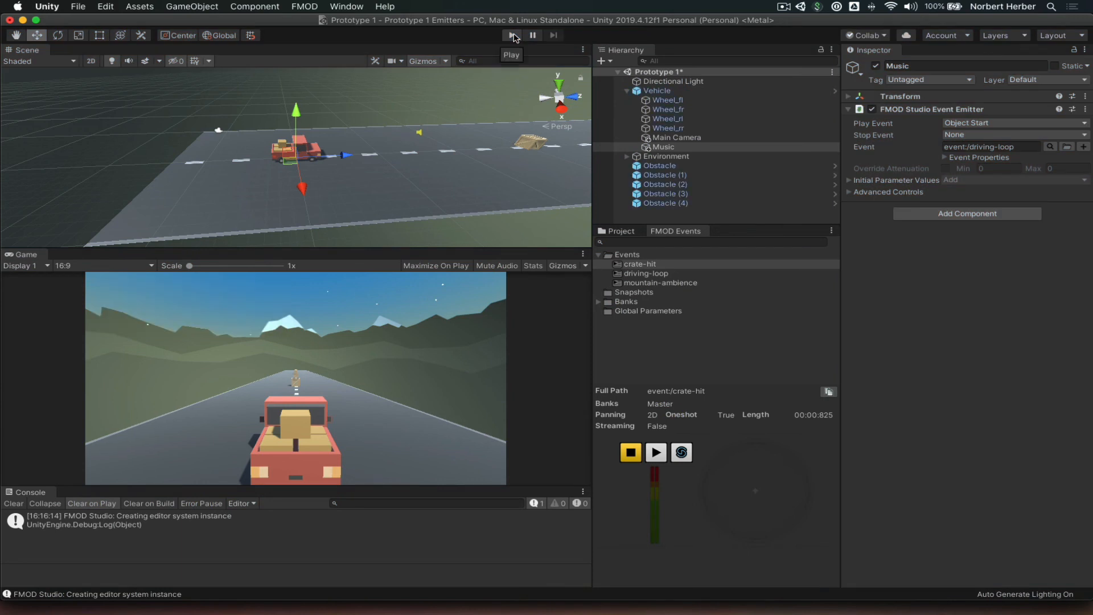